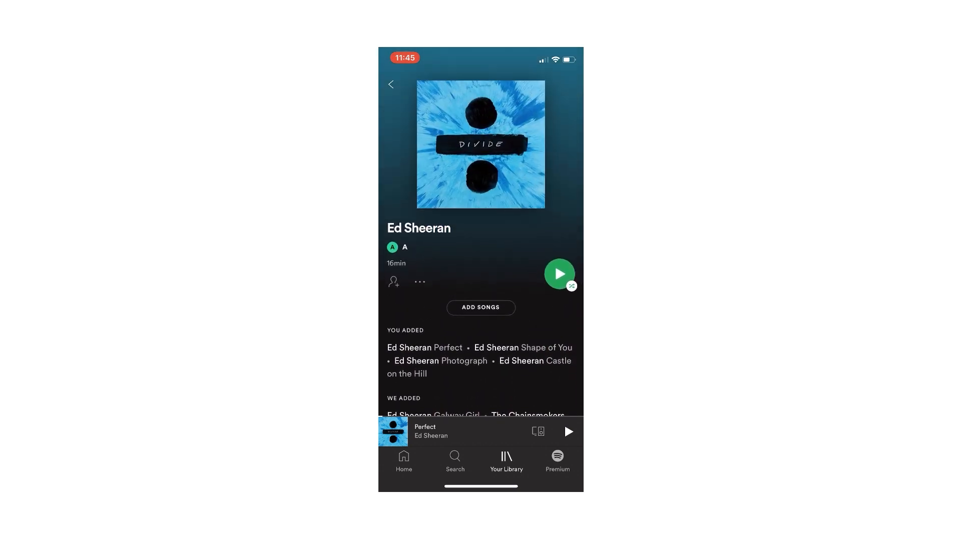
click(450, 432)
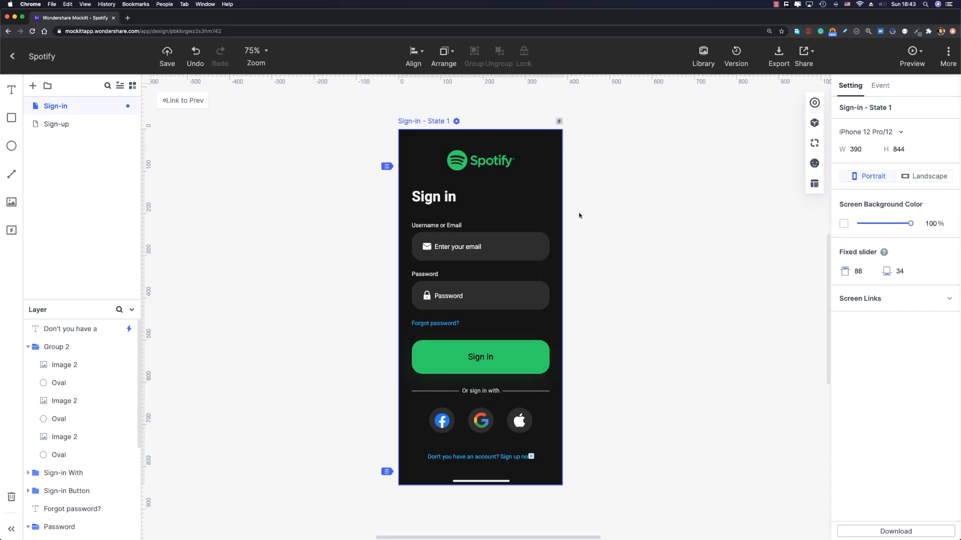
click(56, 124)
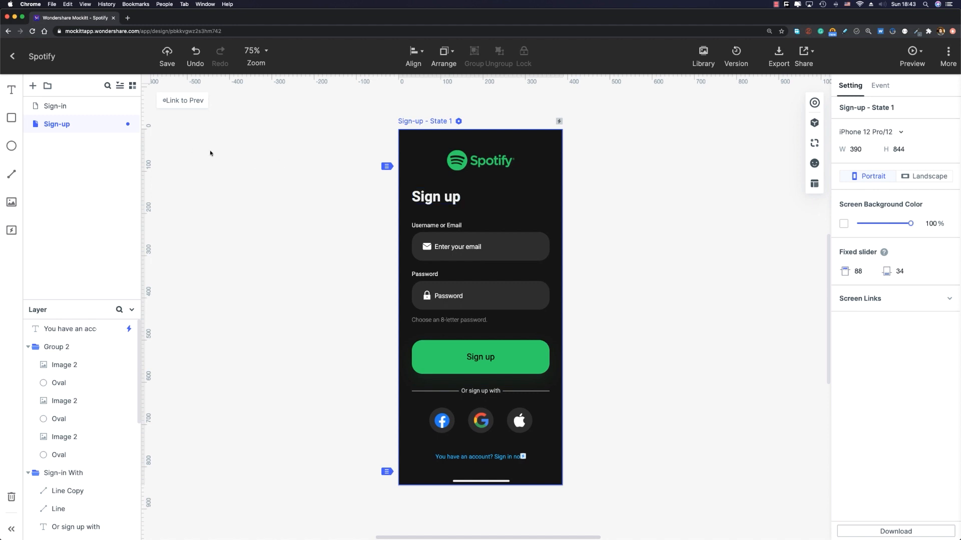
Step: Add a new screen to the project and name it Playlist
click(32, 88)
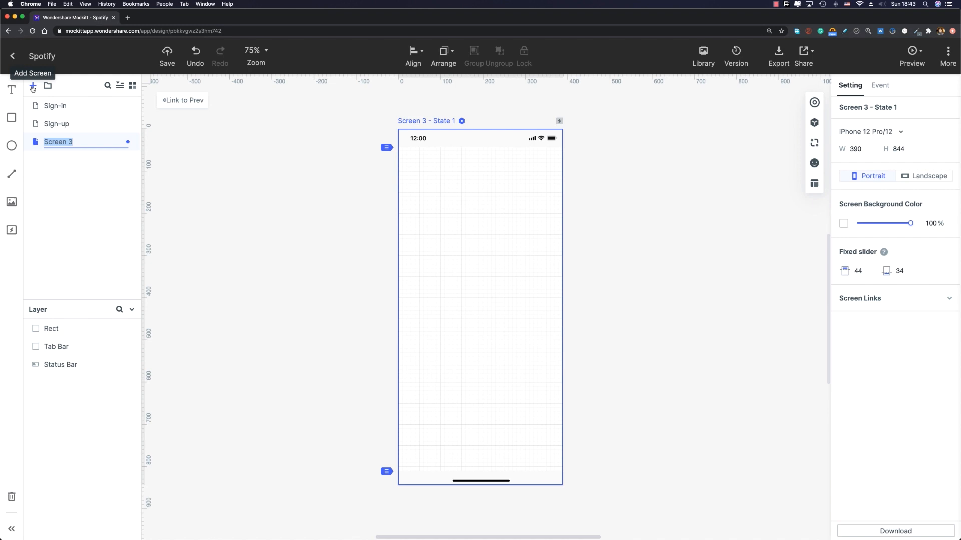
text(Playlist)
key(Return)
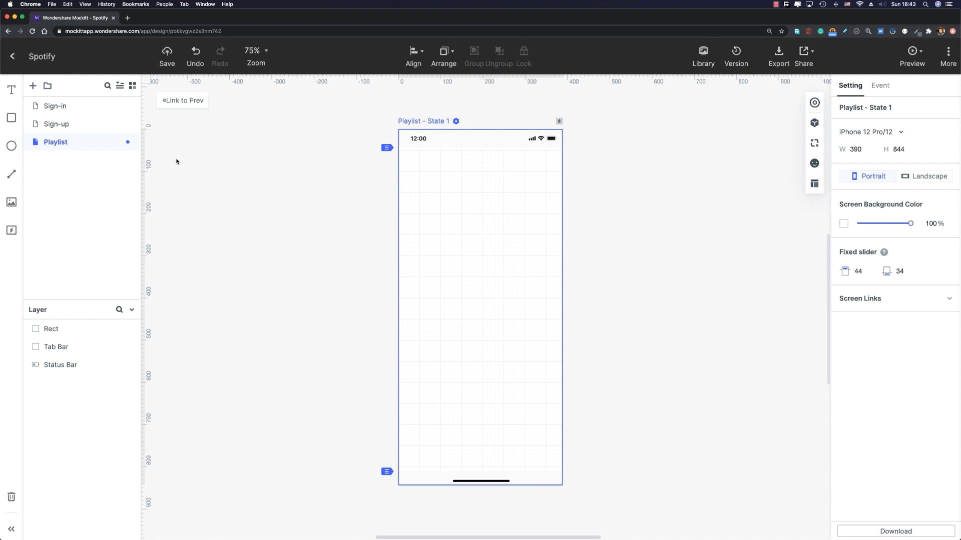
Step: Copy the BG rectangle from the Sign-up screen to the Playlist screen and place it beneath all other layers
click(79, 126)
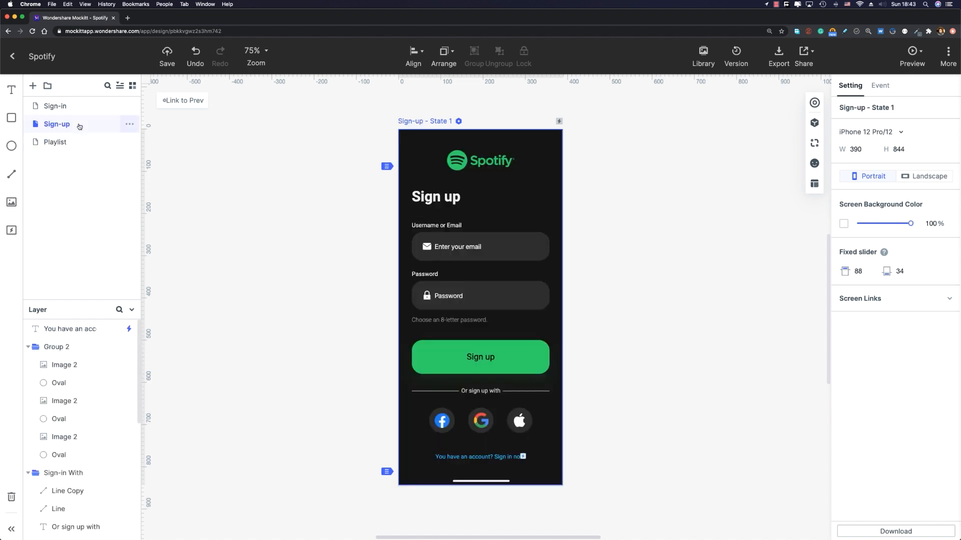
scroll(110, 350, down, 8)
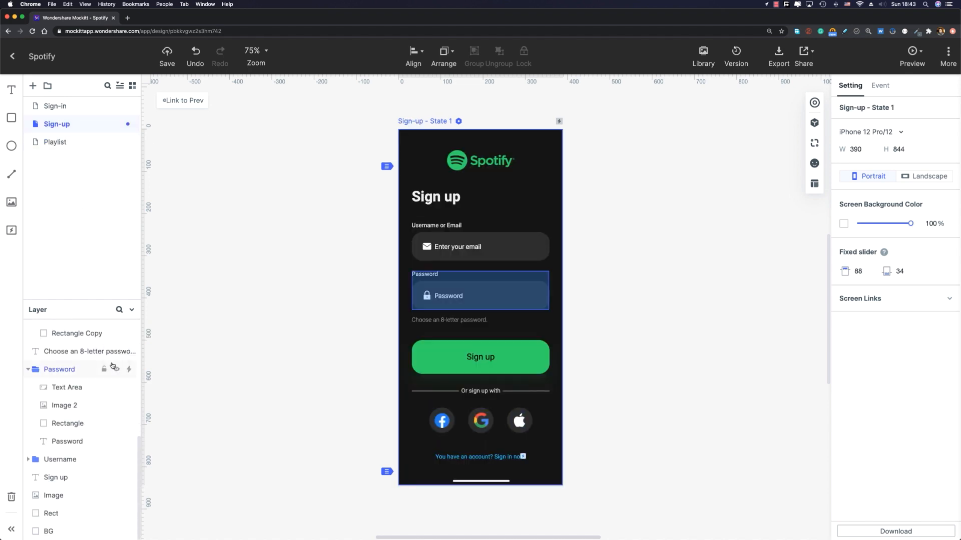
click(463, 162)
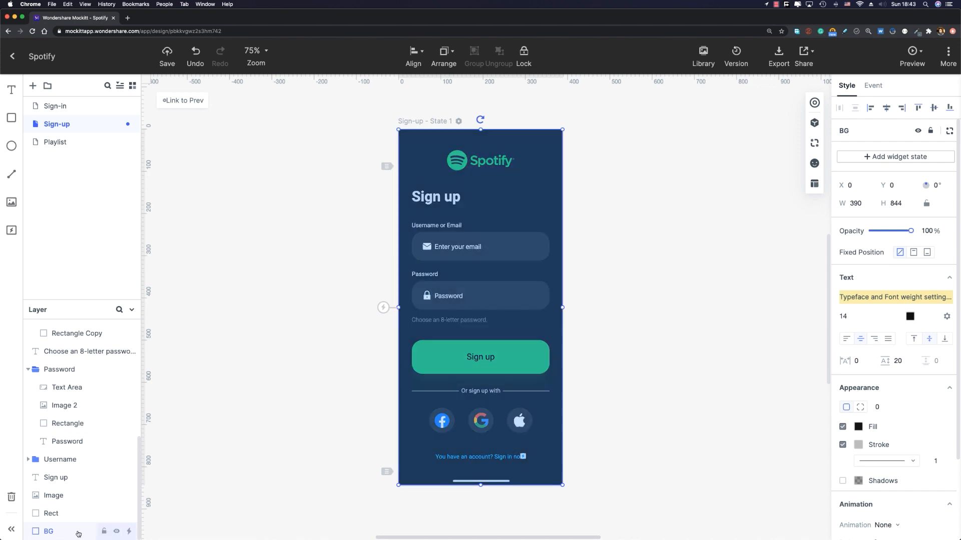
key(super+c)
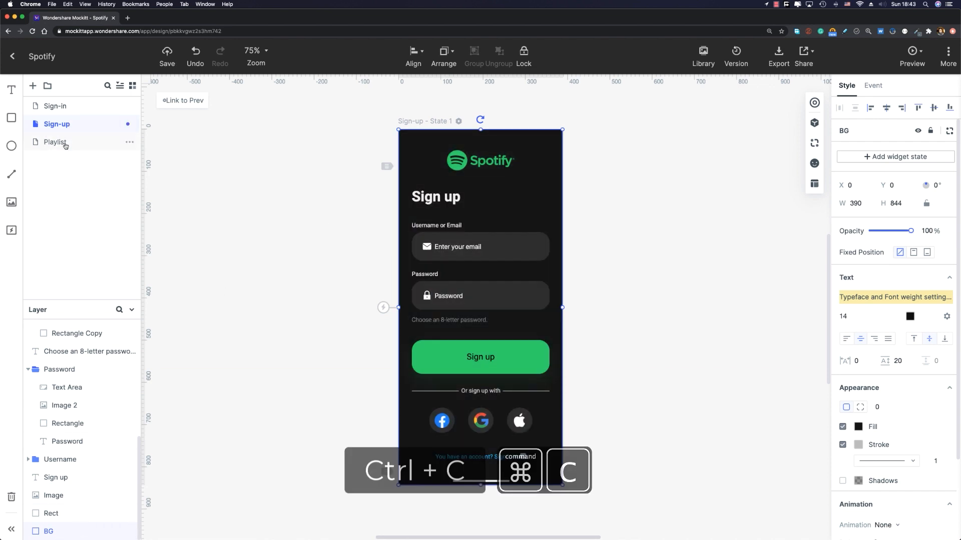
click(64, 144)
key(super+v)
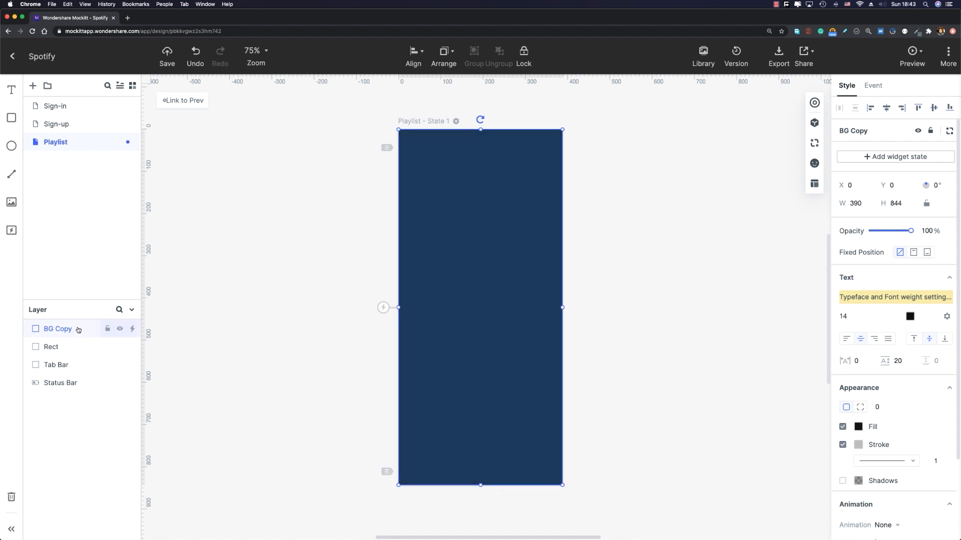
drag(79, 331, 74, 390)
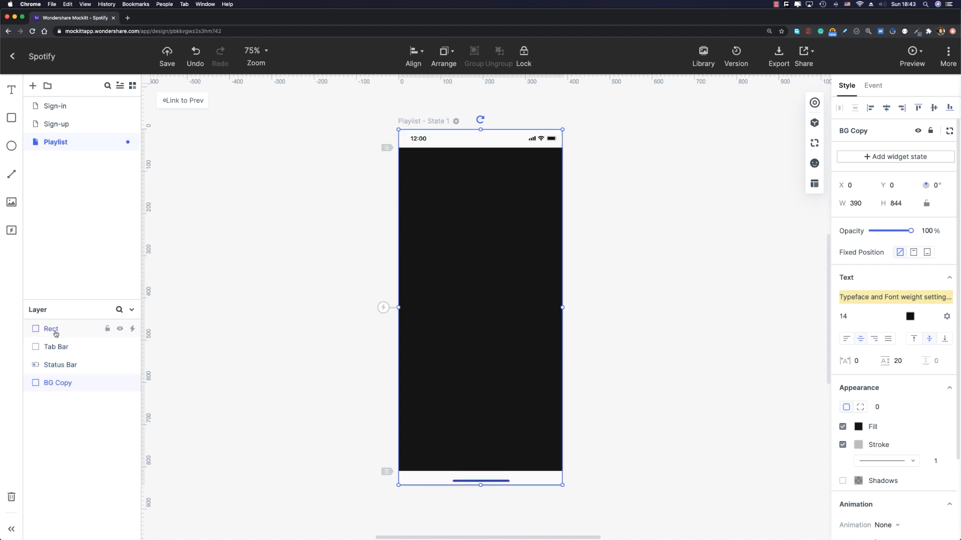
click(343, 229)
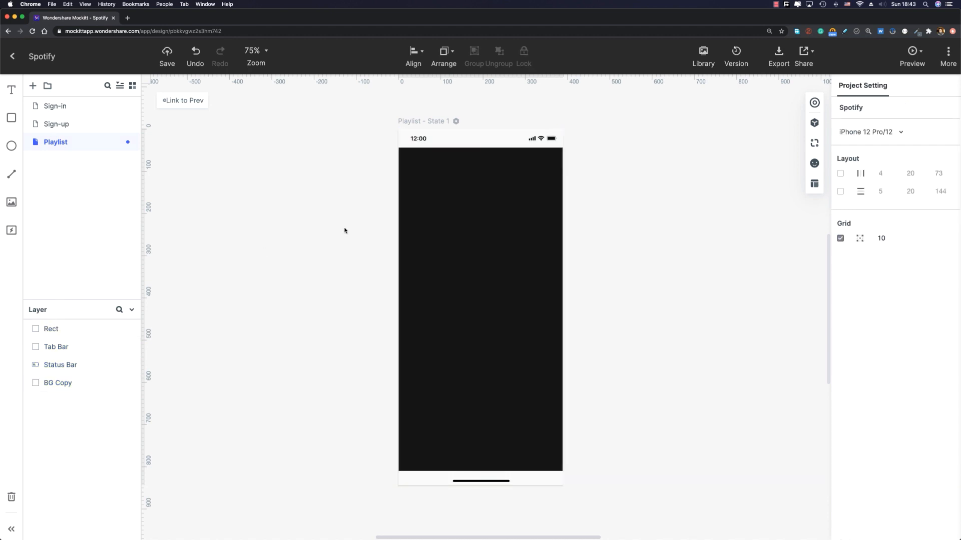
Step: Remove the fill of the Playlist screen's status bar and set its text colour to white
click(490, 146)
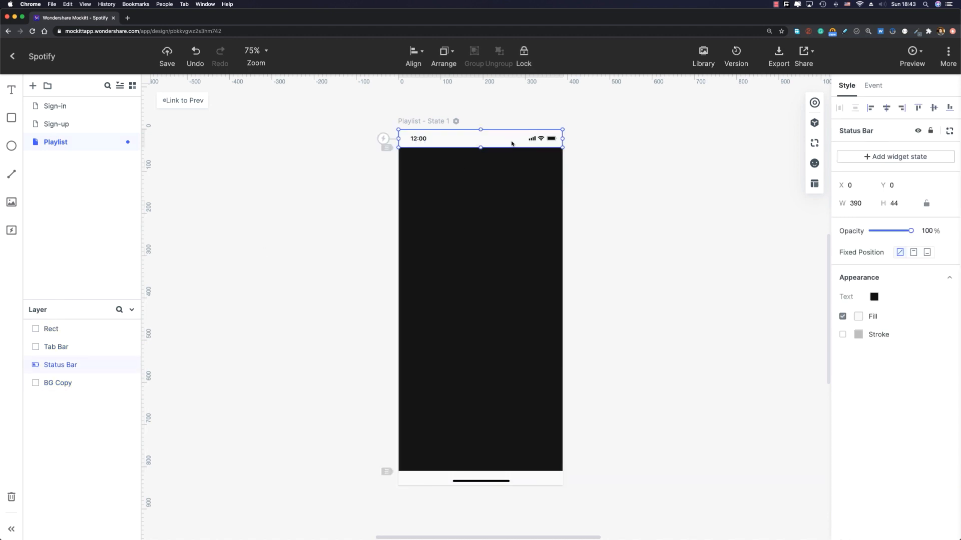
click(842, 316)
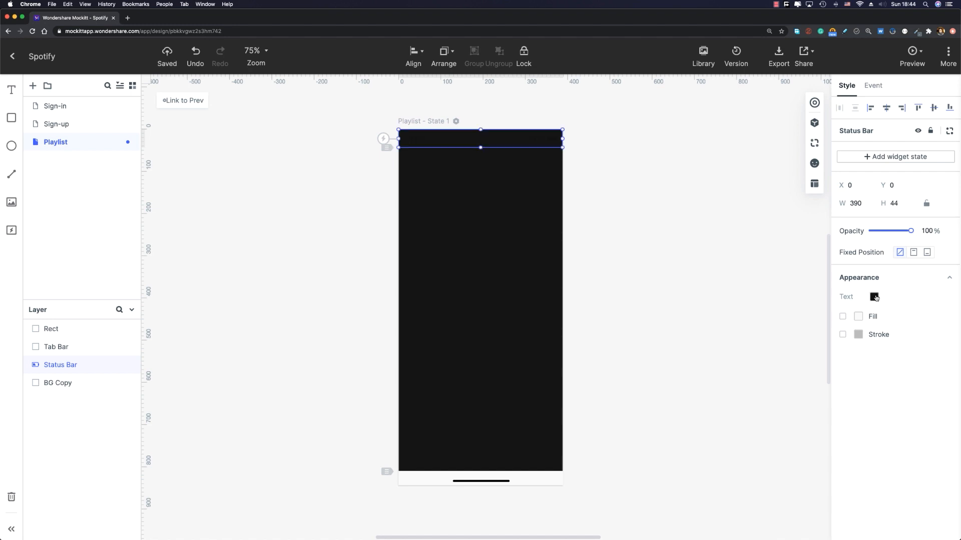
click(874, 297)
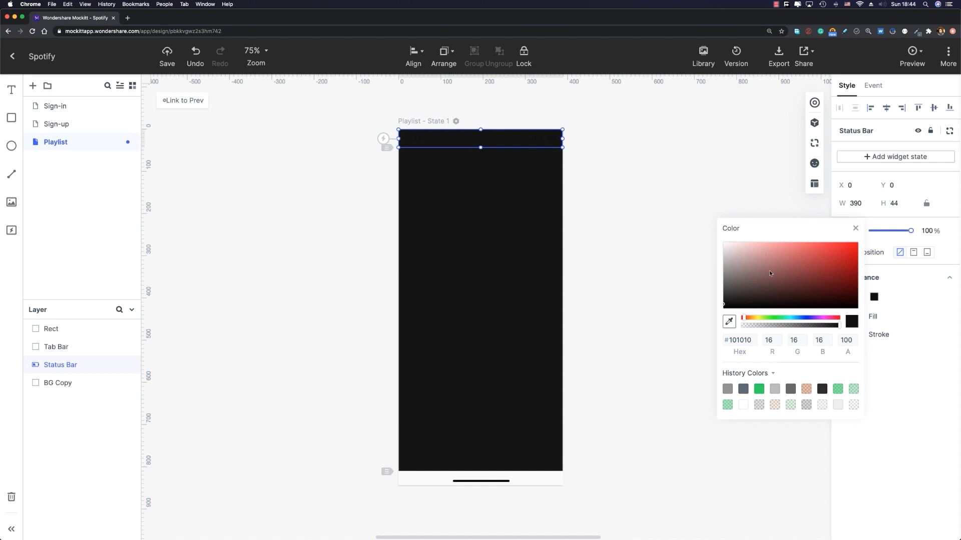
drag(745, 268, 706, 225)
Step: Delete the Tab Bar and the black home indicator bar from the bottom of the Playlist screen
click(509, 483)
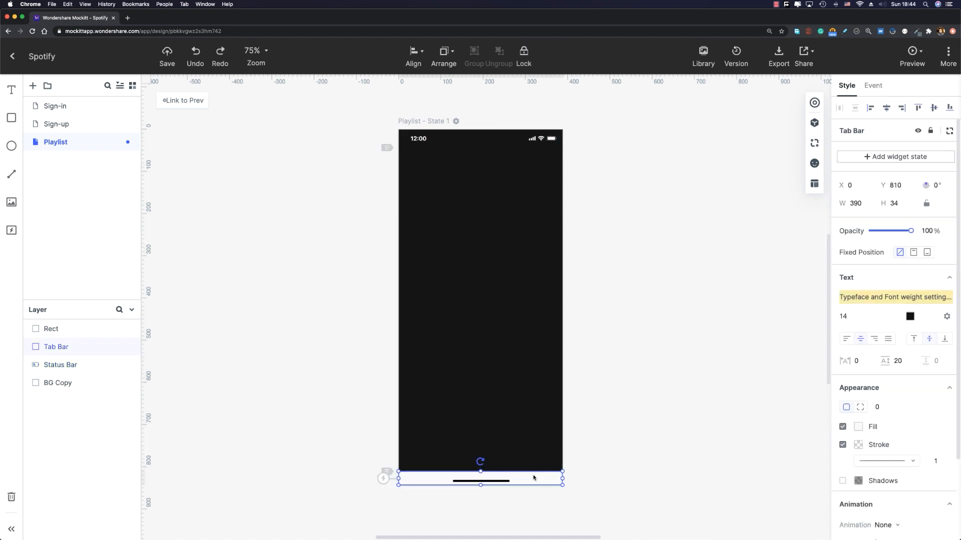
key(Delete)
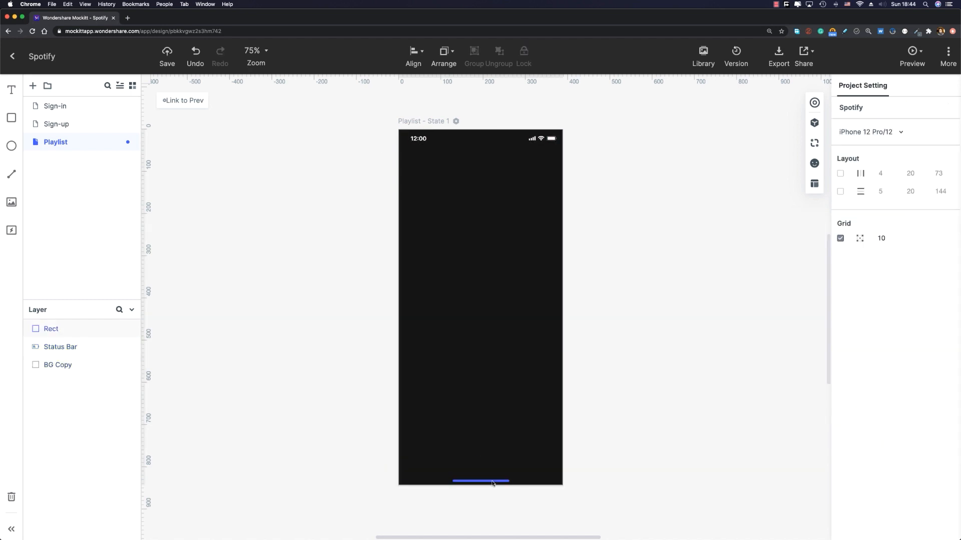
click(492, 482)
key(Delete)
Step: Copy the white home indicator bar from the Sign-up screen to the Playlist screen
click(73, 125)
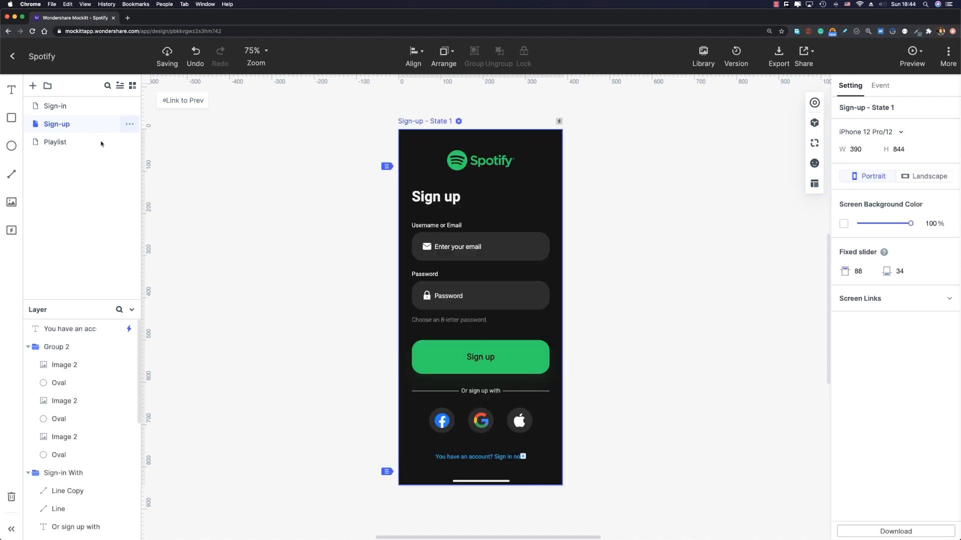
click(474, 481)
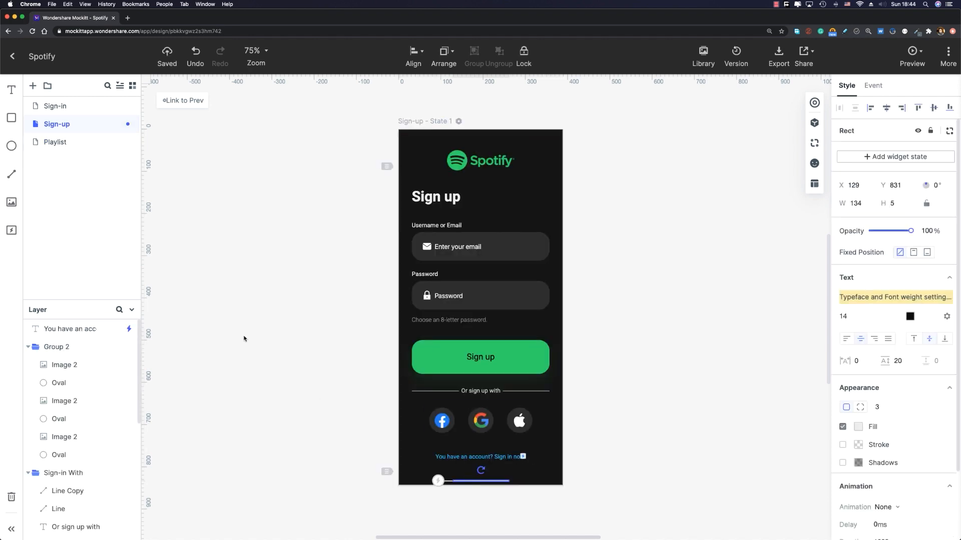
key(super+c)
click(72, 142)
key(super+v)
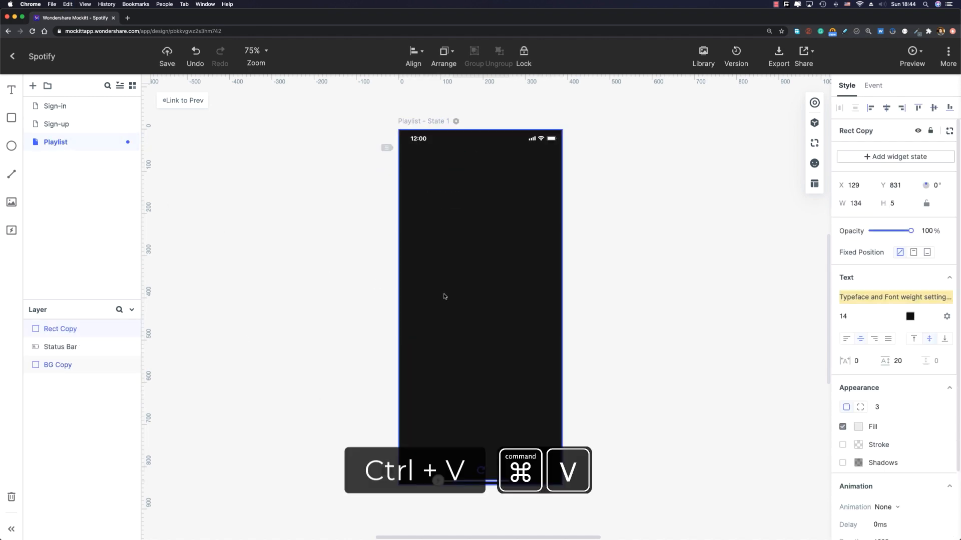
click(361, 304)
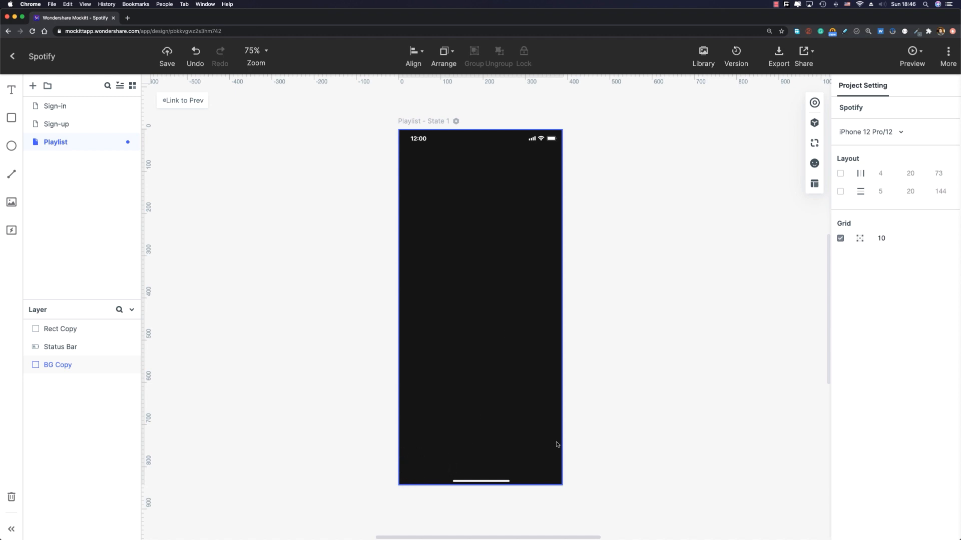
Step: Place an image widget near the top of the Playlist screen and set its size to 24 by 24
scroll(465, 235, up, 3)
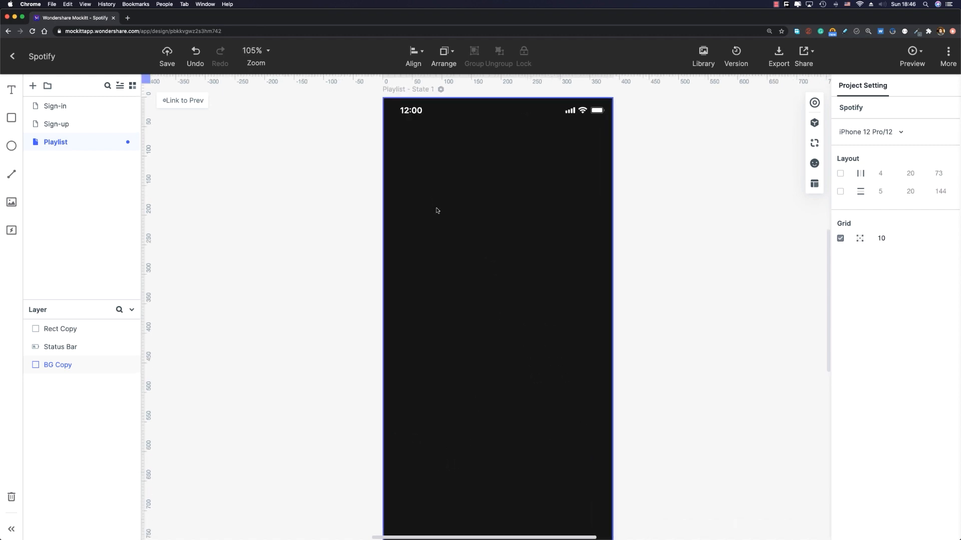
scroll(483, 243, up, 3)
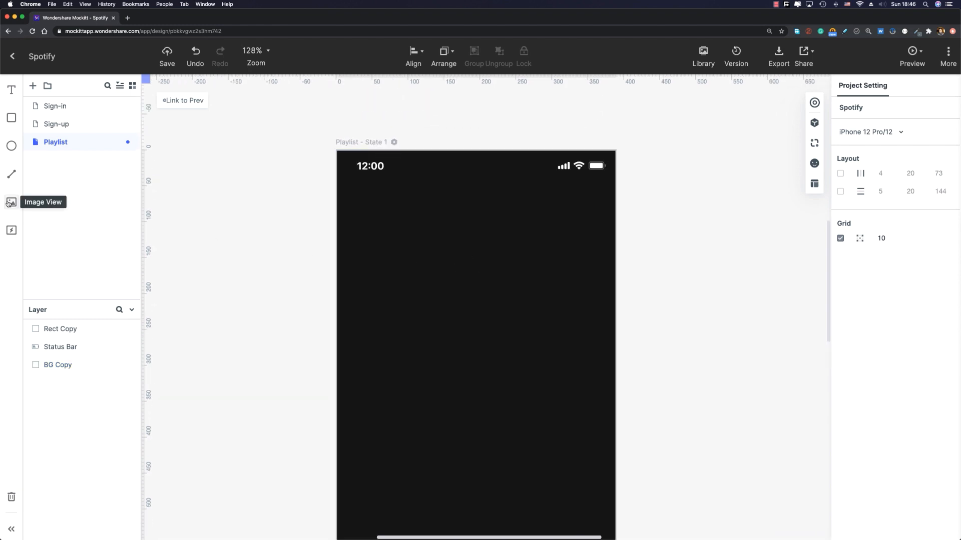
drag(11, 201, 449, 240)
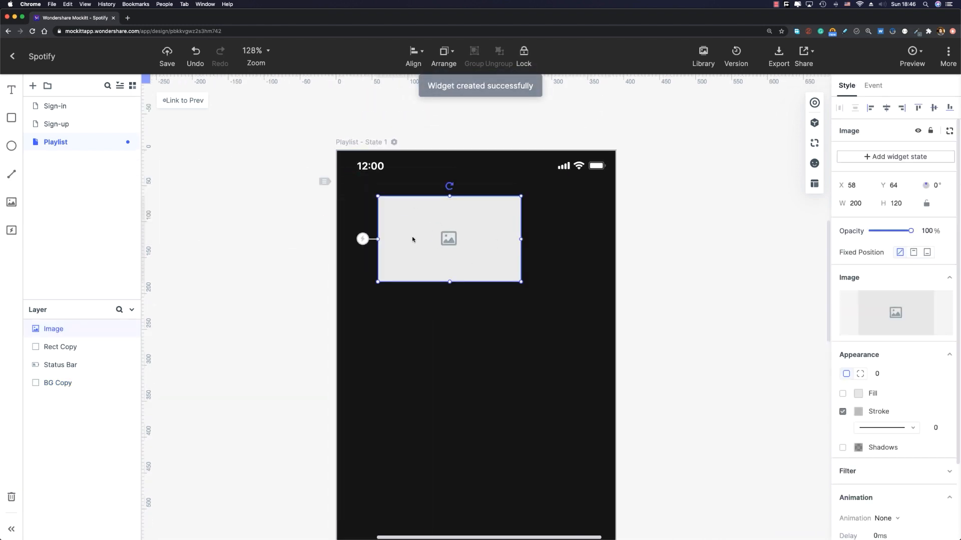
click(856, 204)
text(24)
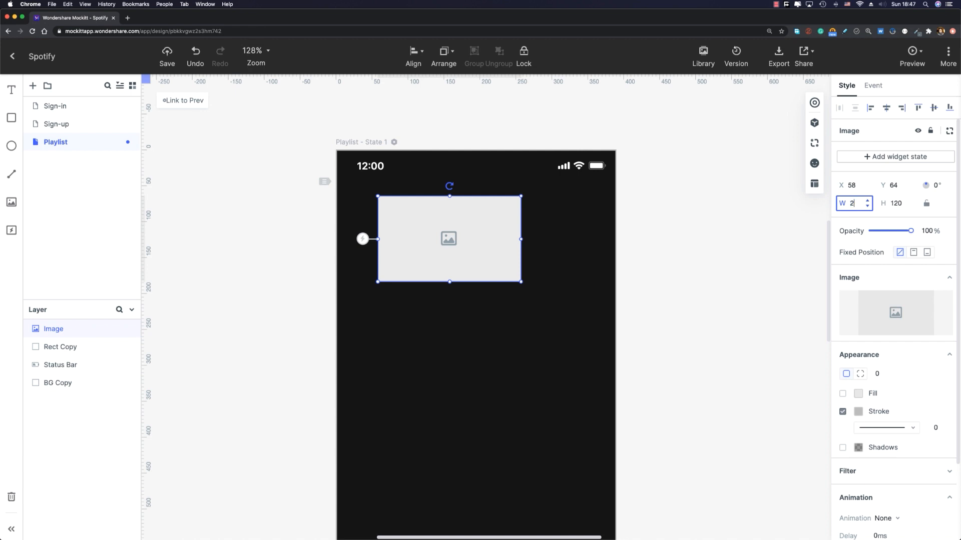
key(Tab)
text(24)
key(Return)
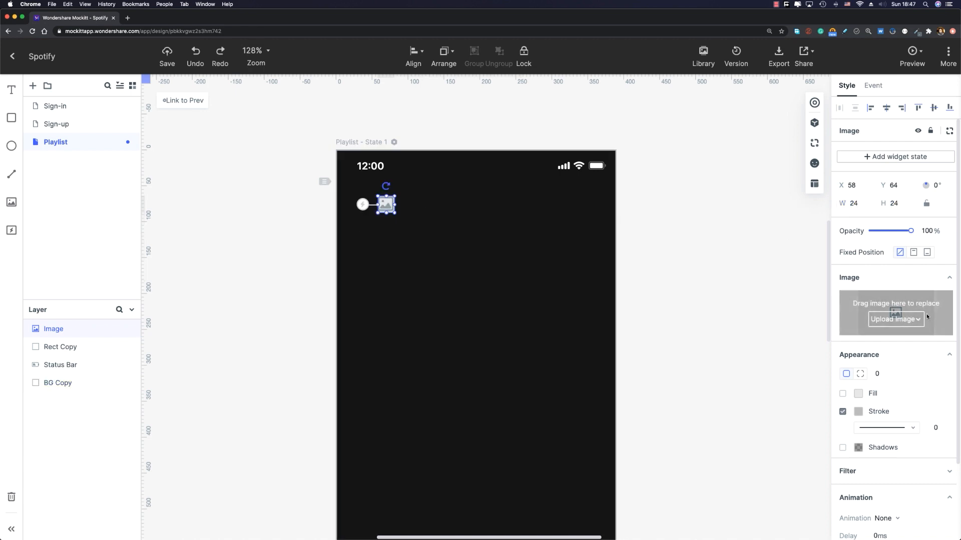
Step: Replace the placeholder image with Left Icon from the Spotify folder of the personal library
click(922, 320)
click(898, 354)
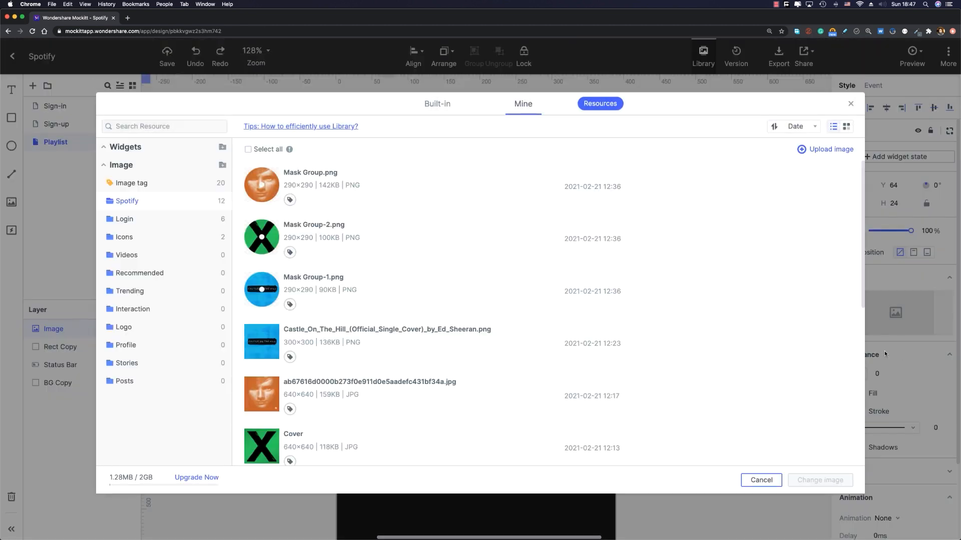
scroll(543, 275, down, 6)
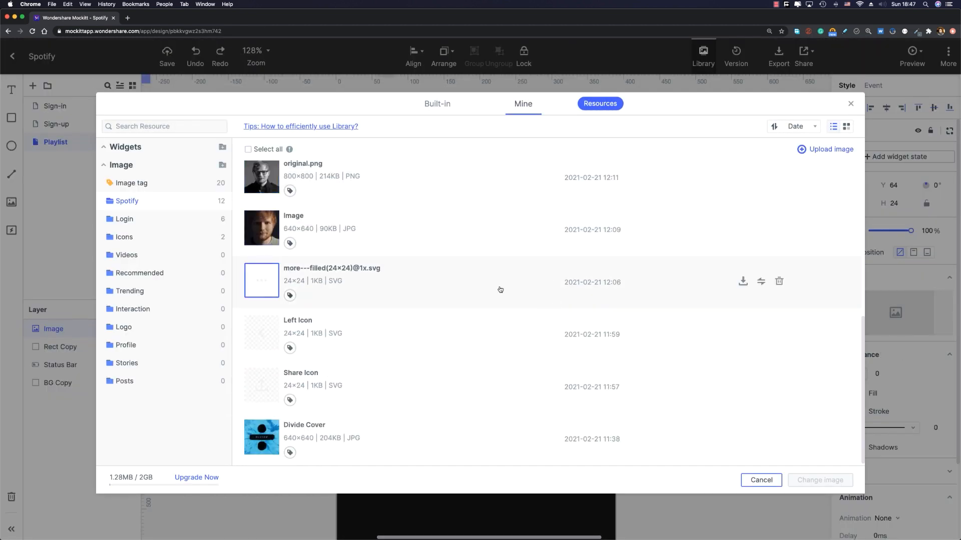
click(268, 331)
double_click(267, 330)
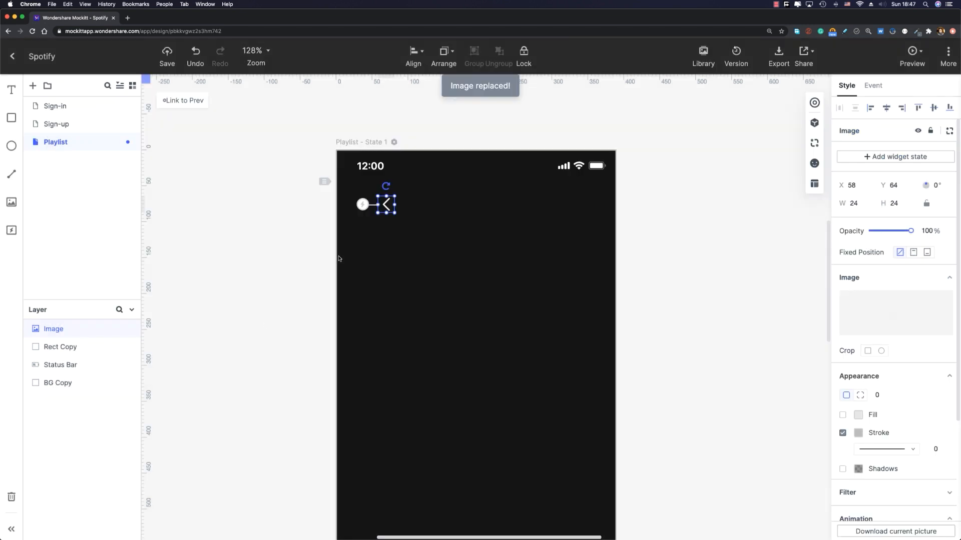
Step: Position the back arrow icon below the status bar clock at X 24, Y 60
drag(380, 203, 364, 200)
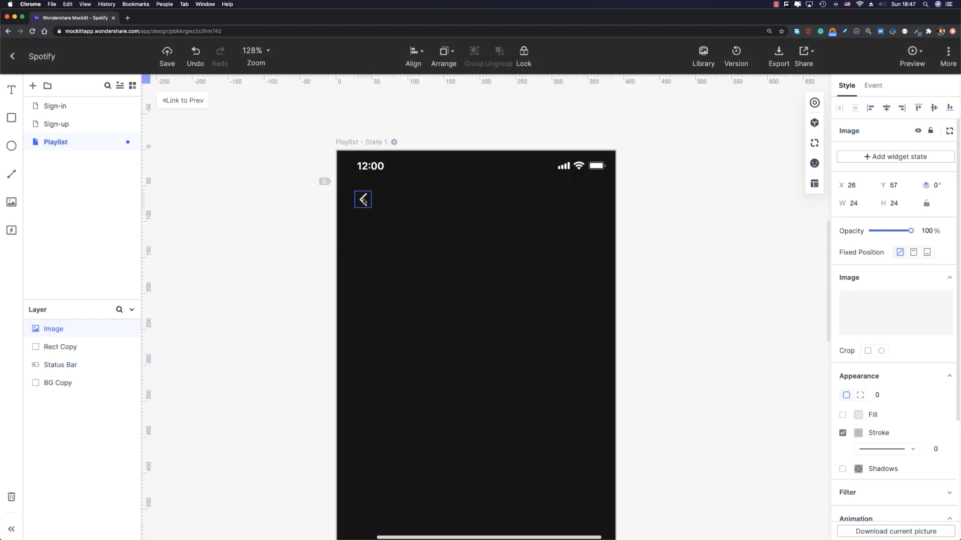
scroll(364, 200, up, 3)
click(353, 205)
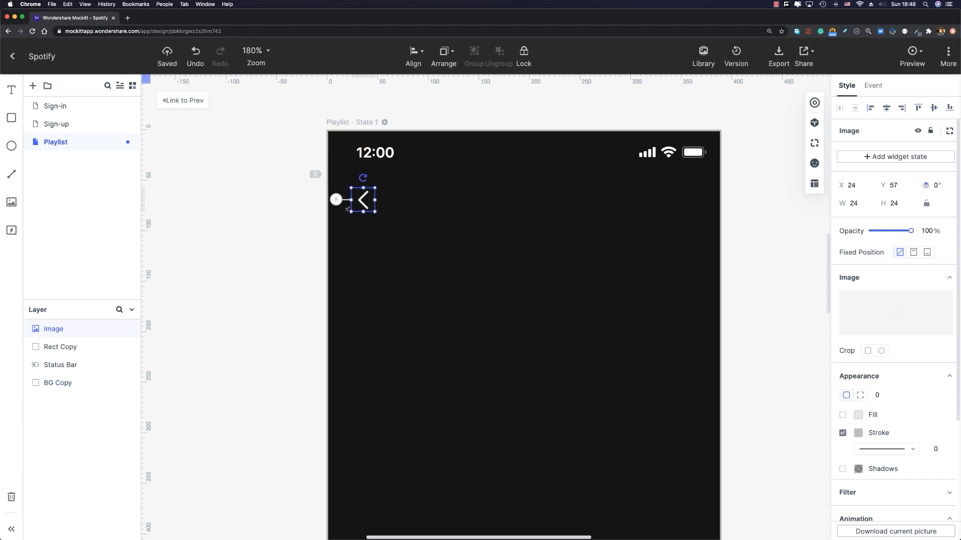
drag(354, 202, 354, 202)
key(alt)
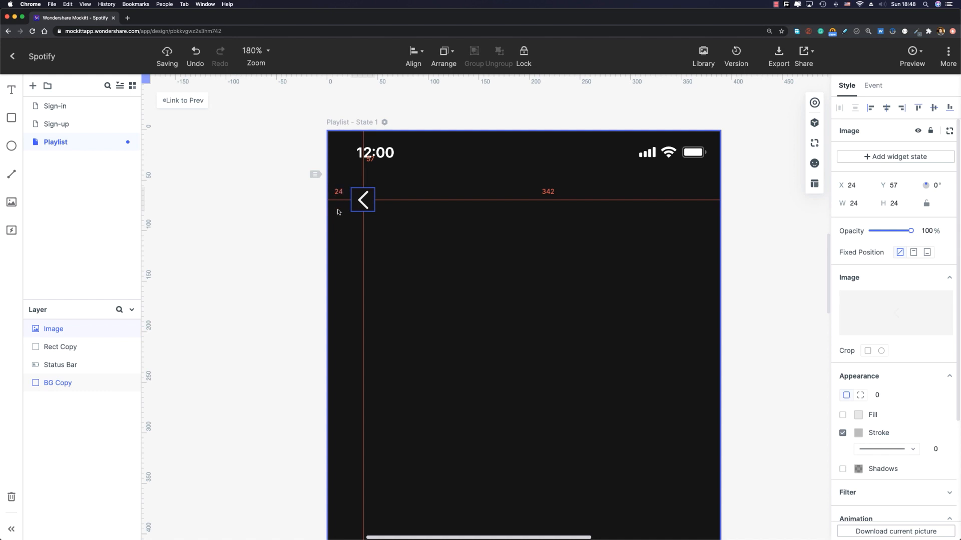
key(Down)
key(Down)
key(Down)
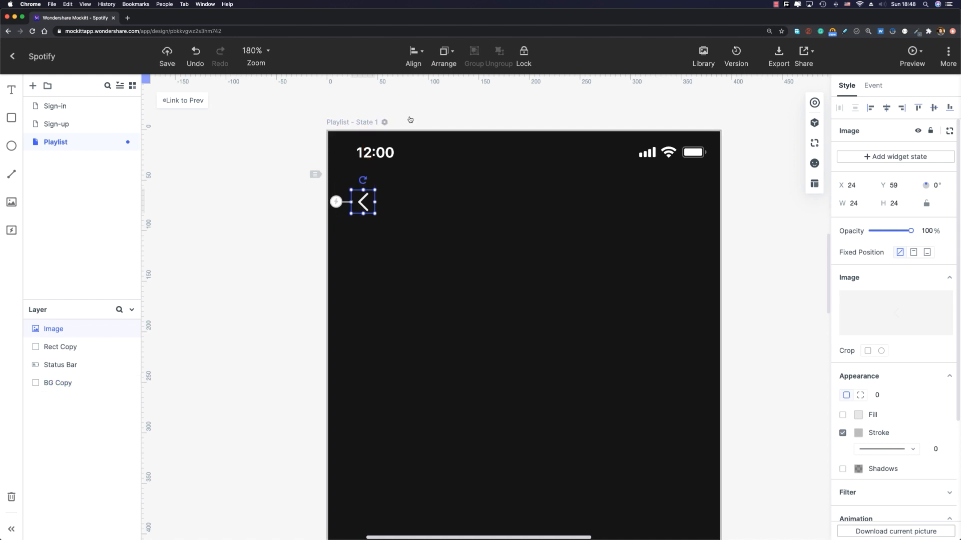
Step: Duplicate the back arrow icon and place the copy on the same row near the phone screen's right edge at X 342, Y 60
key(super+d)
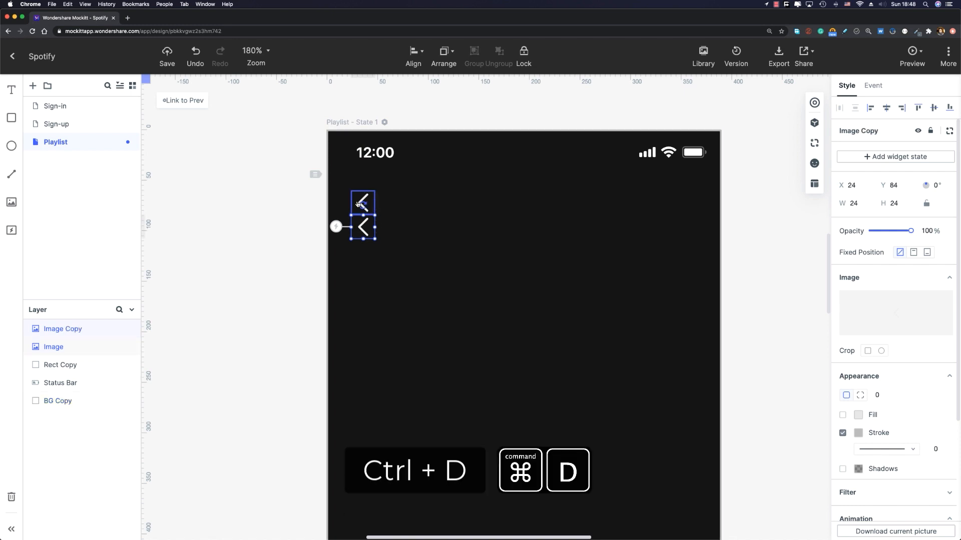
drag(363, 228, 680, 203)
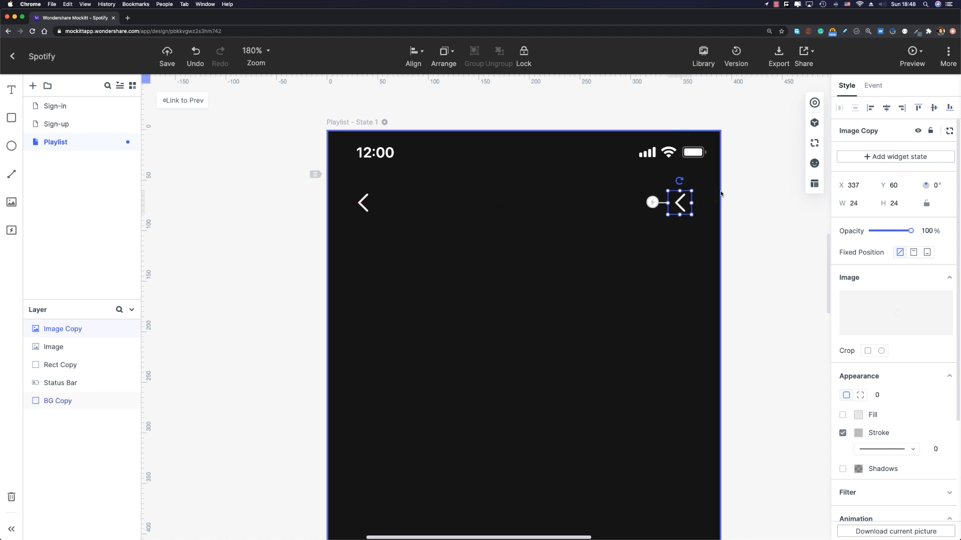
key(Right)
key(Right)
key(Right)
key(Right)
key(Right)
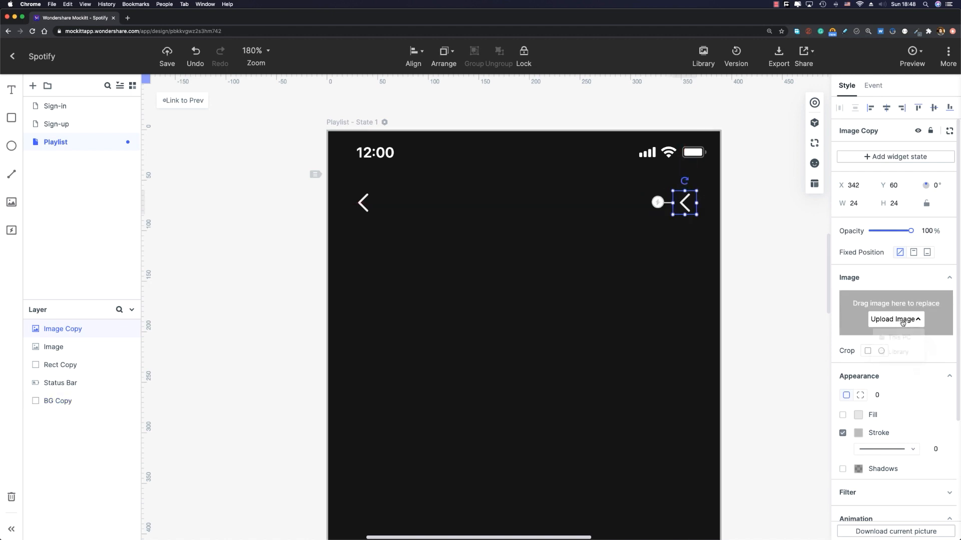
Step: Replace the duplicated arrow's image with Share Icon from the Spotify folder of the personal library
mouse_move(899, 323)
click(899, 354)
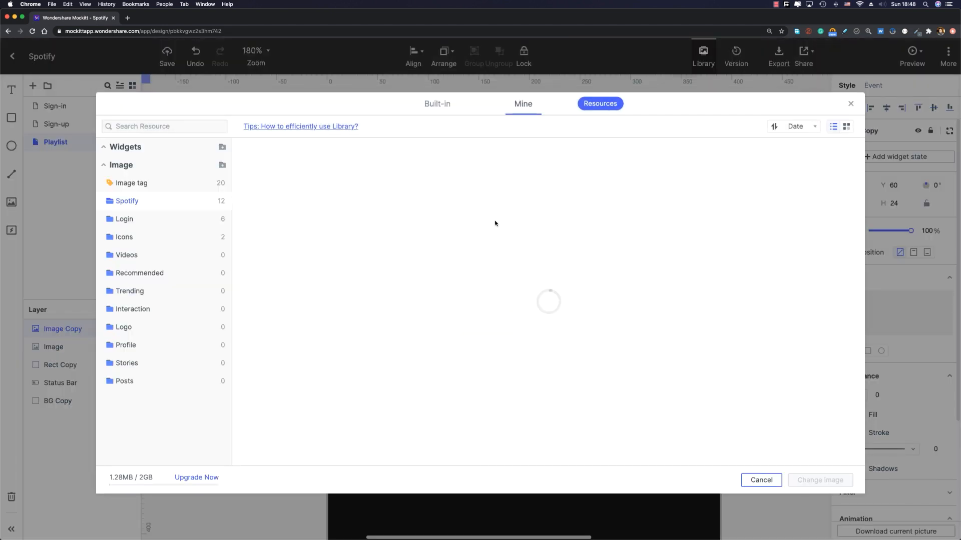
scroll(360, 268, down, 5)
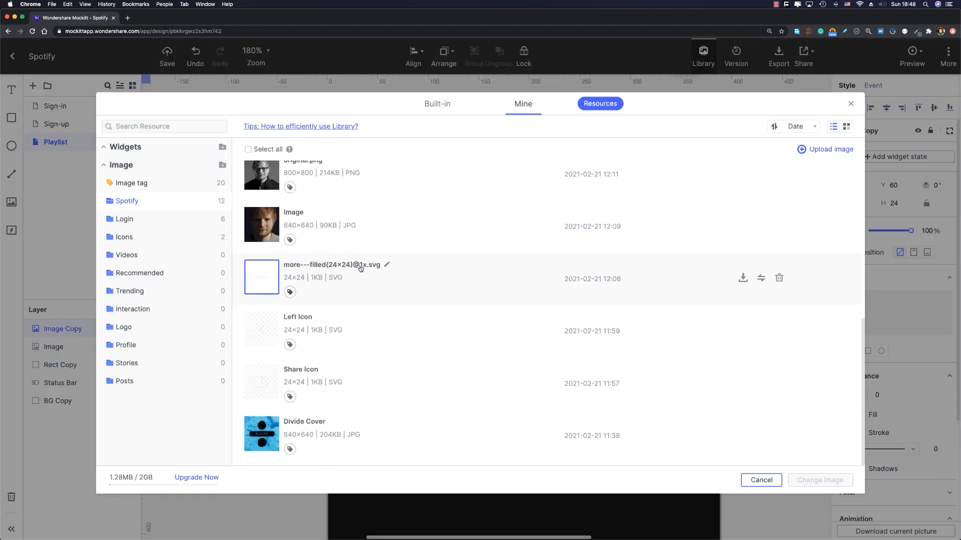
double_click(264, 384)
click(508, 302)
Step: Place a new image widget below the header icons on the Playlist screen and set its size to 144 by 144
scroll(360, 155, down, 2)
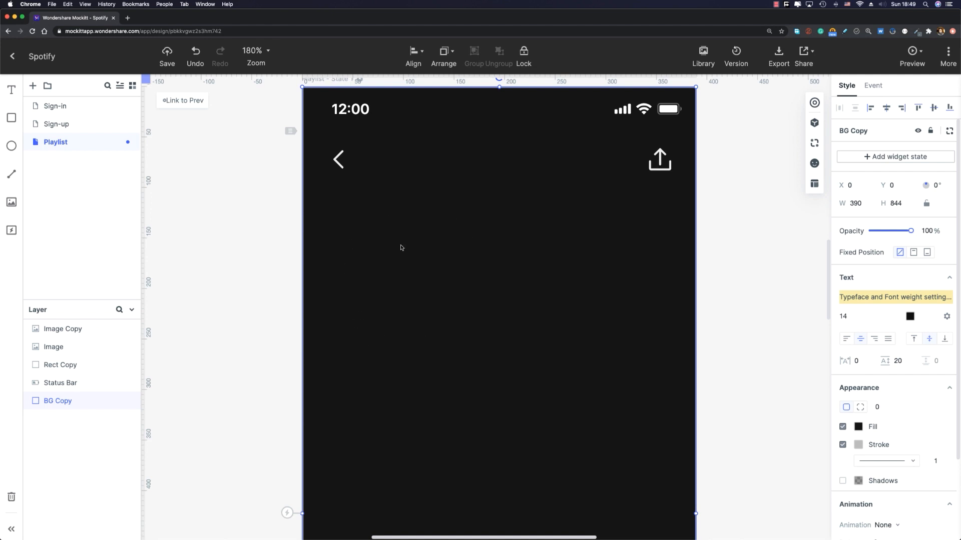
drag(12, 210, 431, 270)
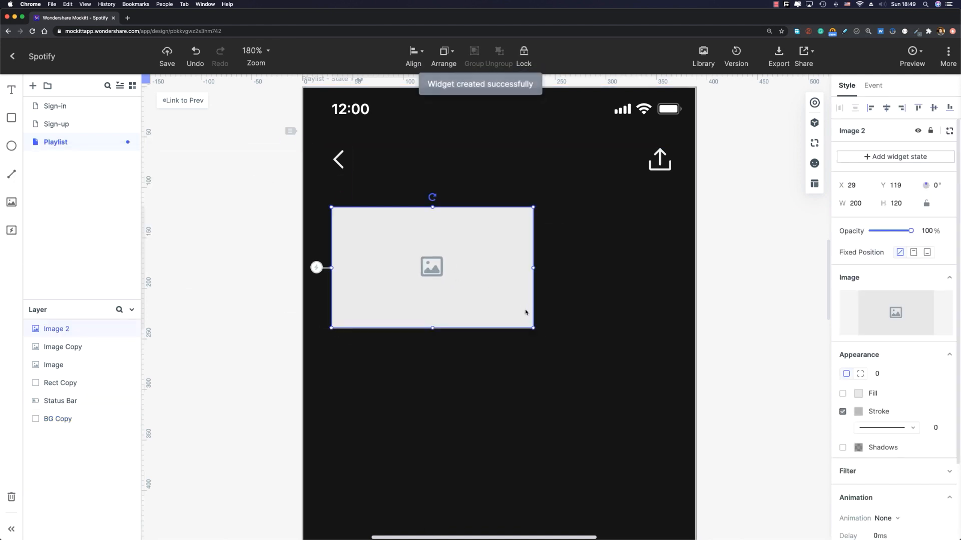
click(856, 203)
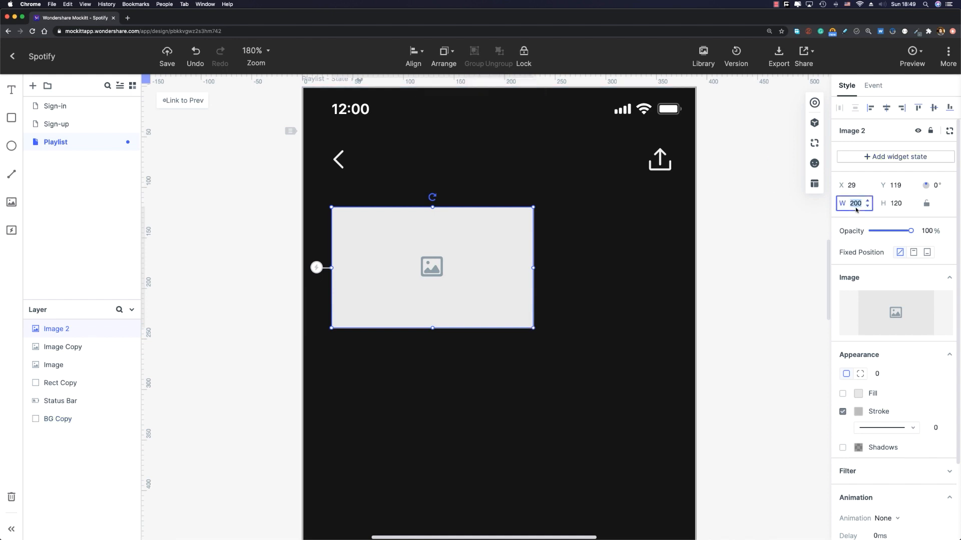
text(1)
key(Tab)
text(144)
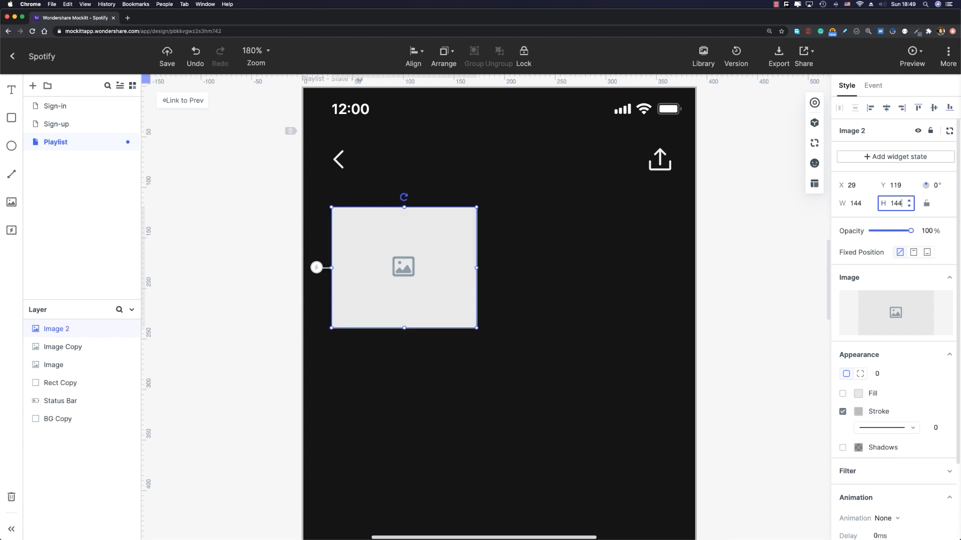
key(Return)
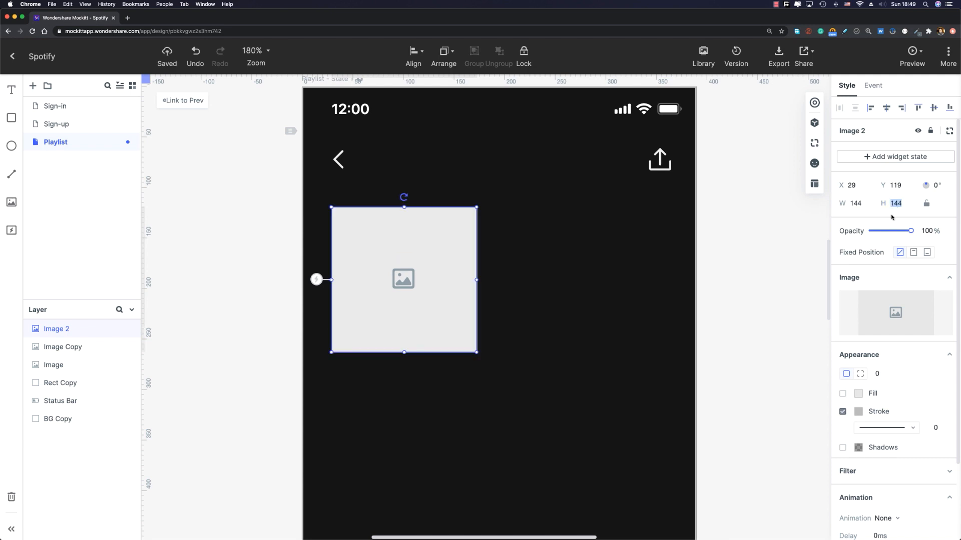
Step: Round the new image's corners to 20 and replace its placeholder with original.png from the library's Spotify folder
click(882, 374)
key(Return)
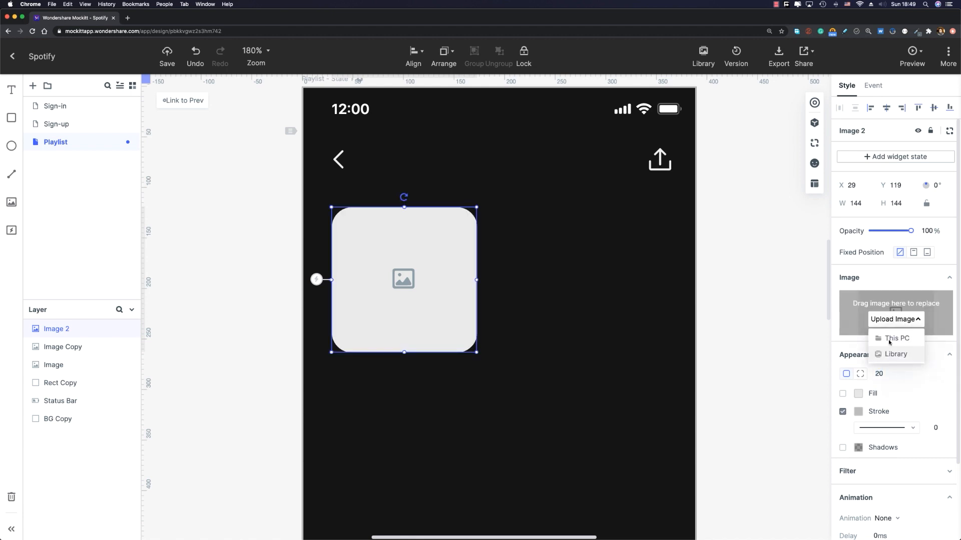
click(889, 356)
scroll(252, 395, down, 2)
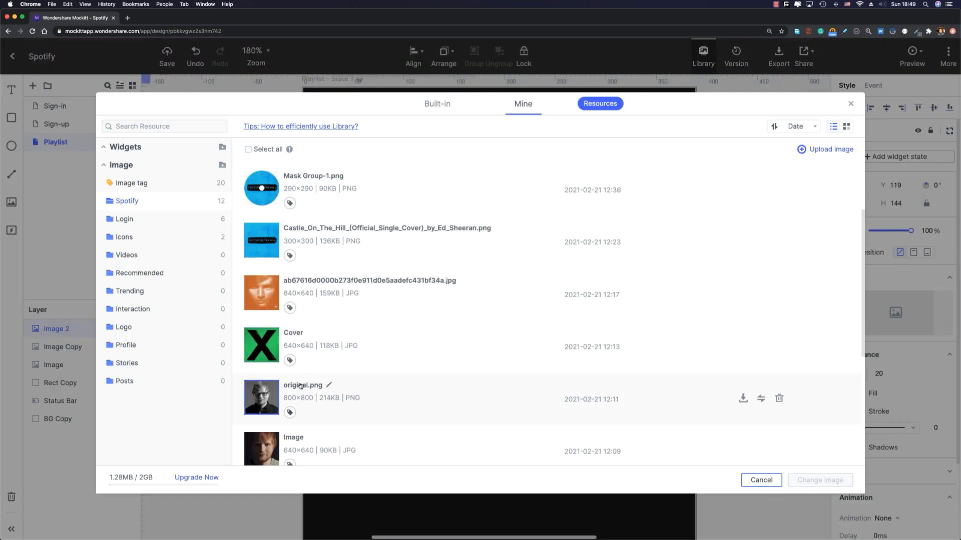
double_click(253, 396)
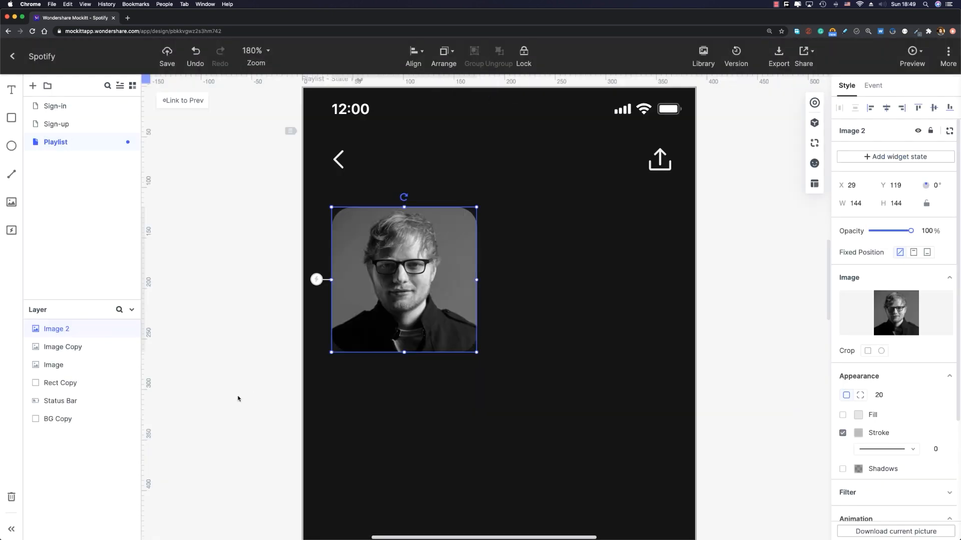
Step: Position the artist portrait below the back arrow at X 24, Y 108
drag(349, 182, 349, 171)
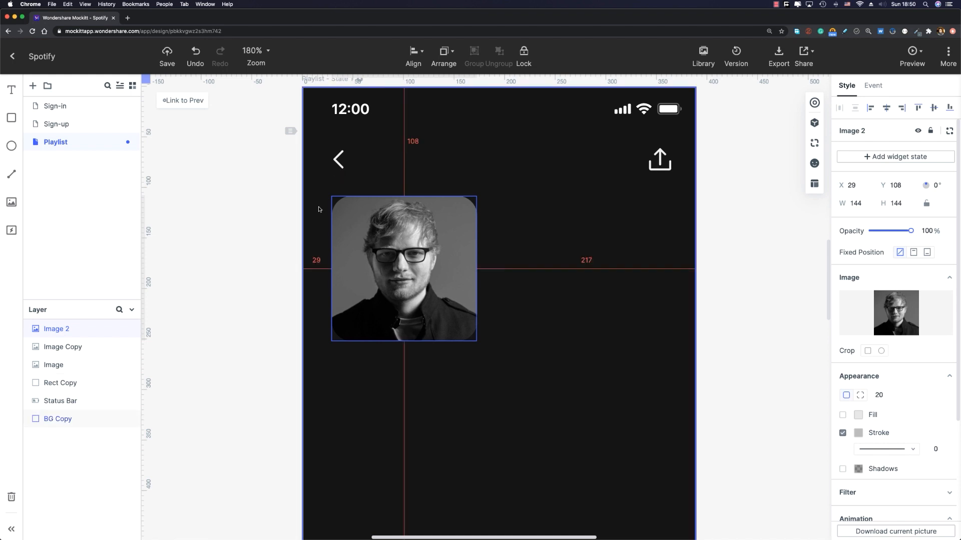
key(Left)
key(Left)
key(Left)
key(Left)
key(Left)
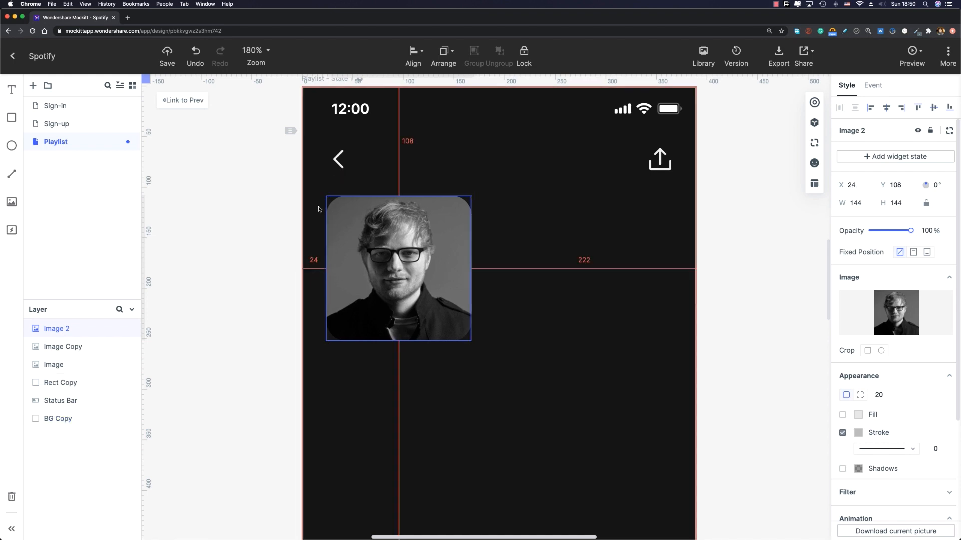
Step: Shift the back arrow icon to X 17 so its visible tip lines up with the portrait's left edge
scroll(318, 209, up, 5)
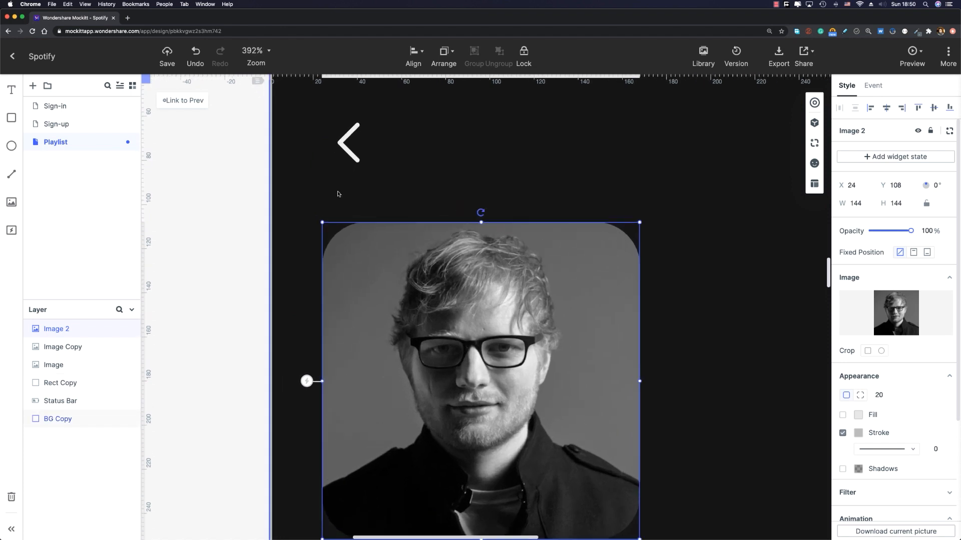
click(343, 155)
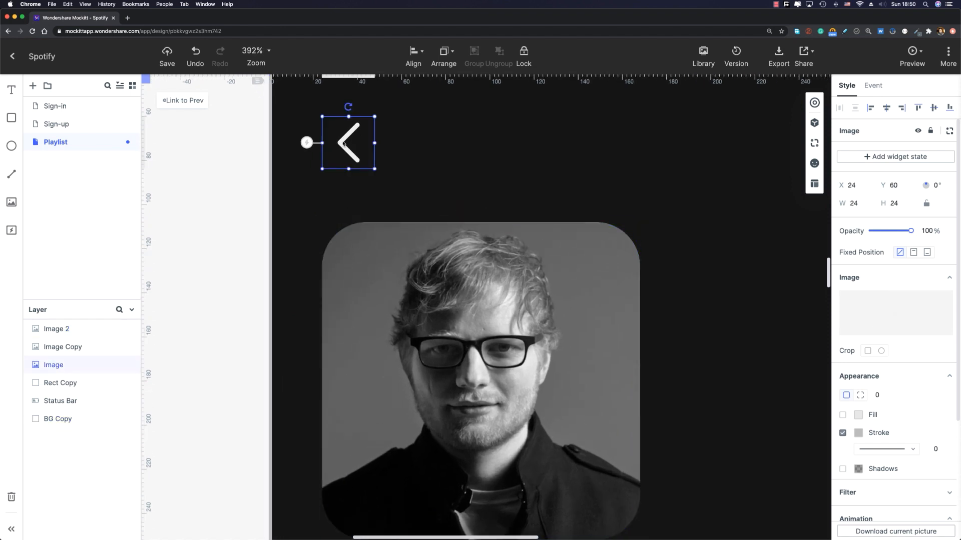
click(341, 146)
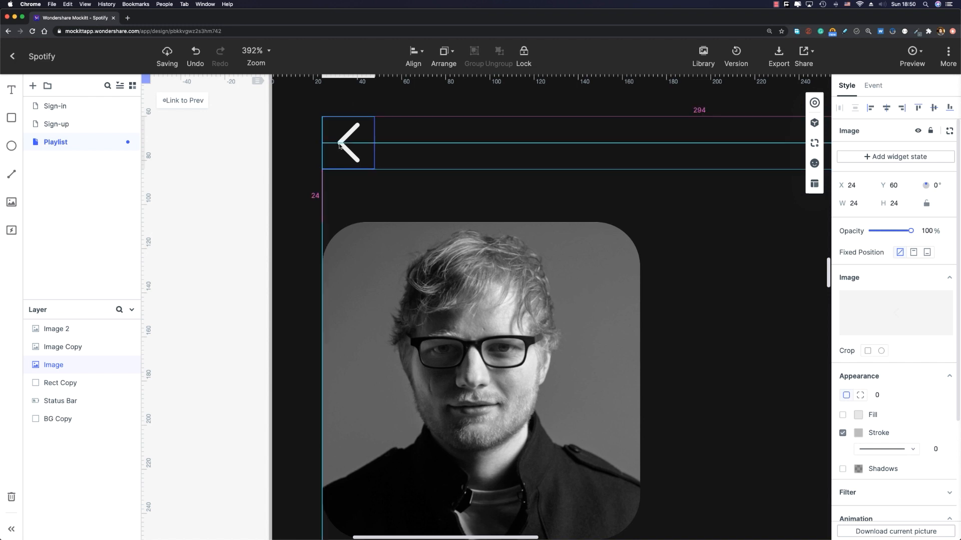
key(Left)
key(Left)
key(Left)
key(Left)
key(Left)
key(Left)
key(Left)
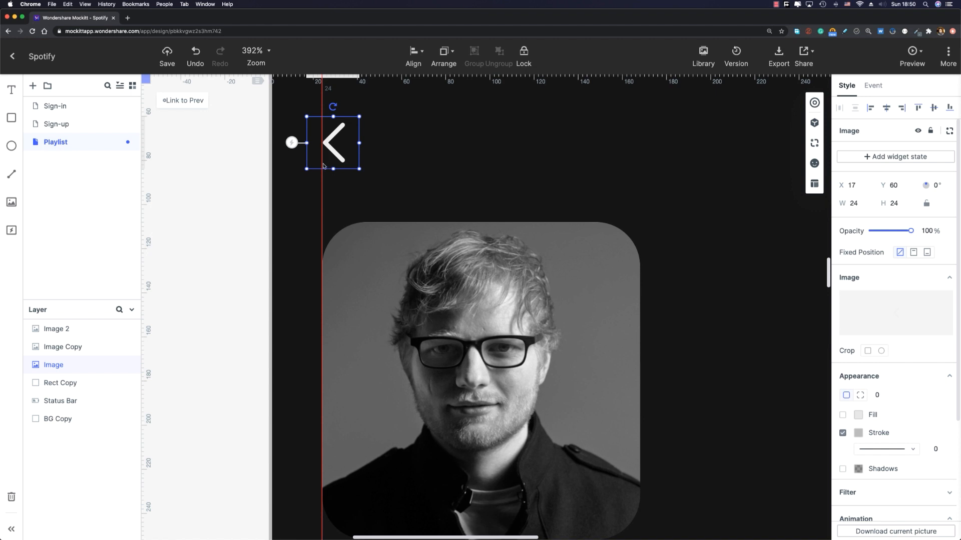
click(388, 144)
Step: Add the text "Ed Sheeran" beside the portrait at about X 194, Y 131
key(shift+1)
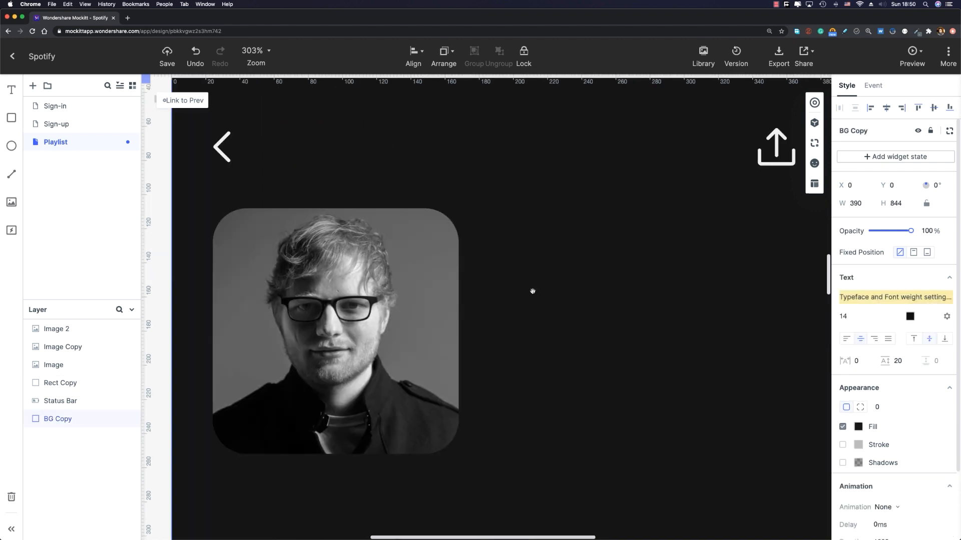
scroll(533, 291, down, 3)
scroll(577, 331, down, 2)
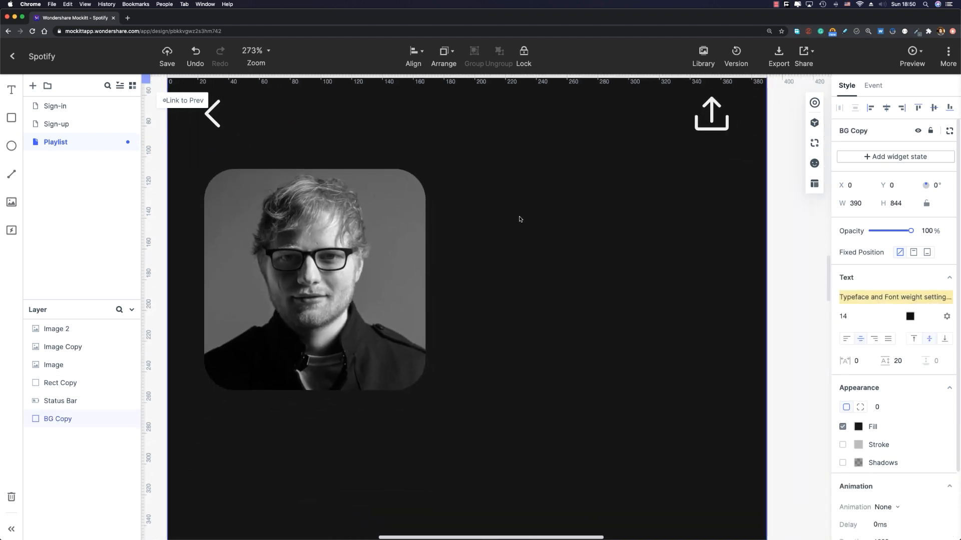
key(t)
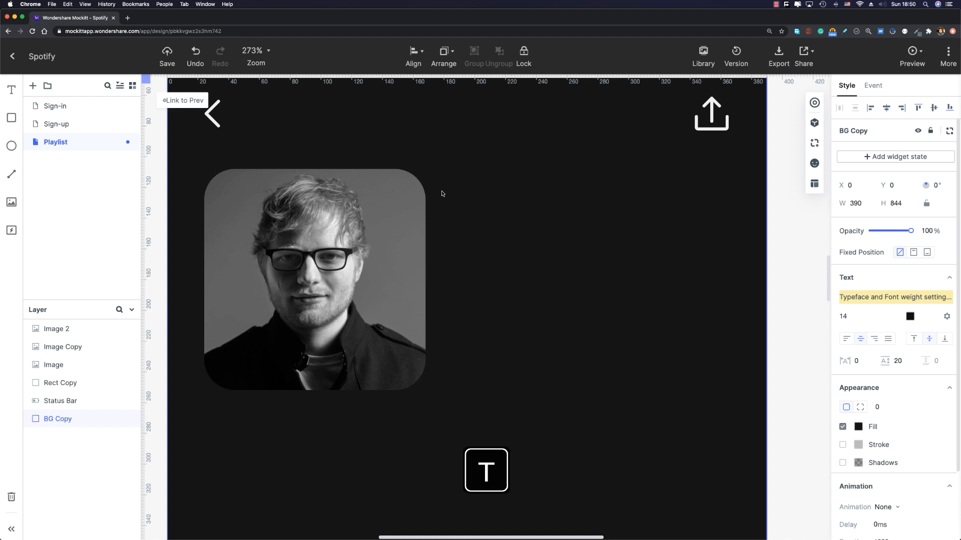
click(465, 204)
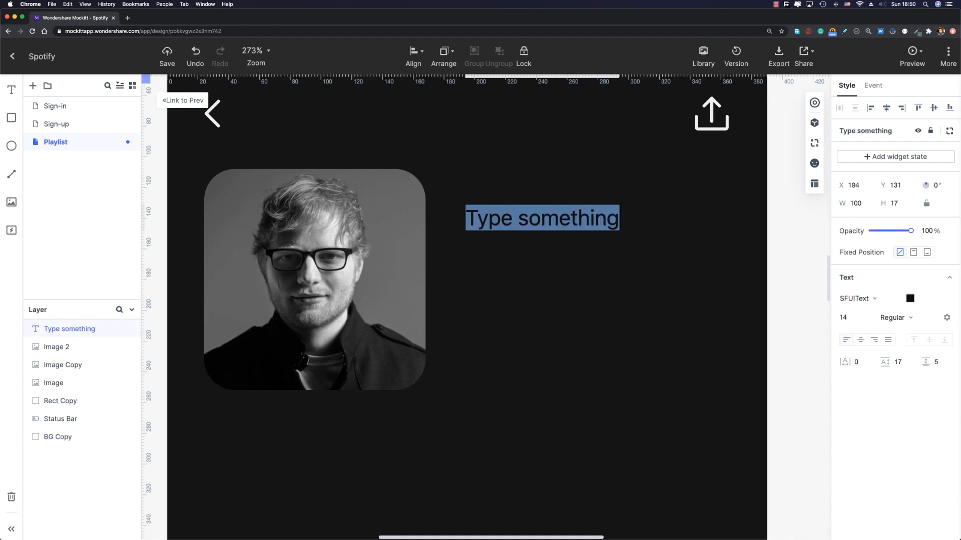
text(Ed Sheer)
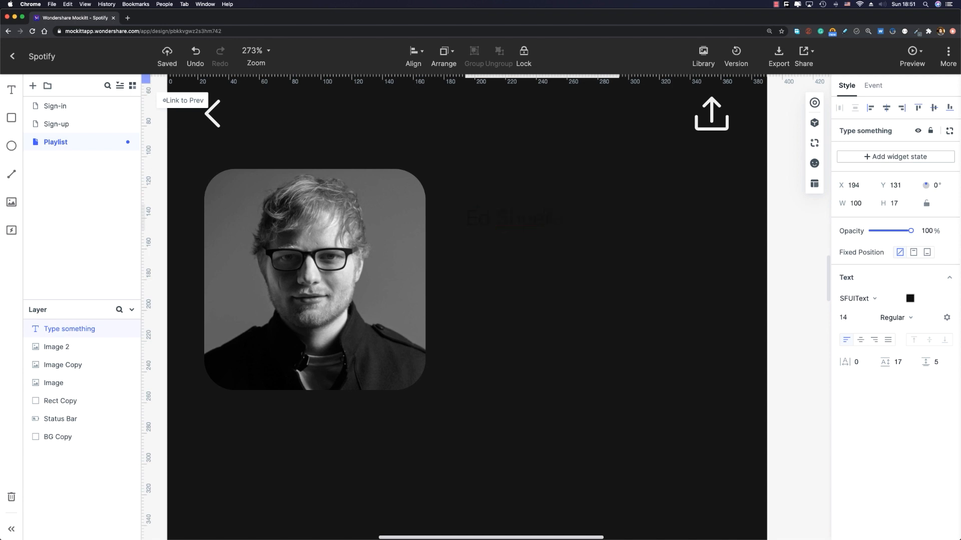
text(an)
key(Escape)
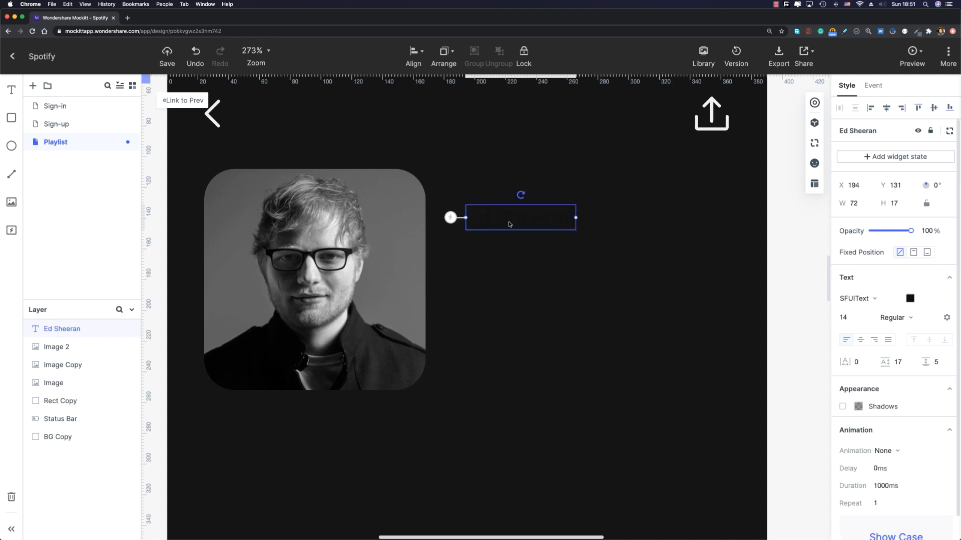
Step: Set the artist name's font to Roboto with the Bold 700 weight
click(862, 298)
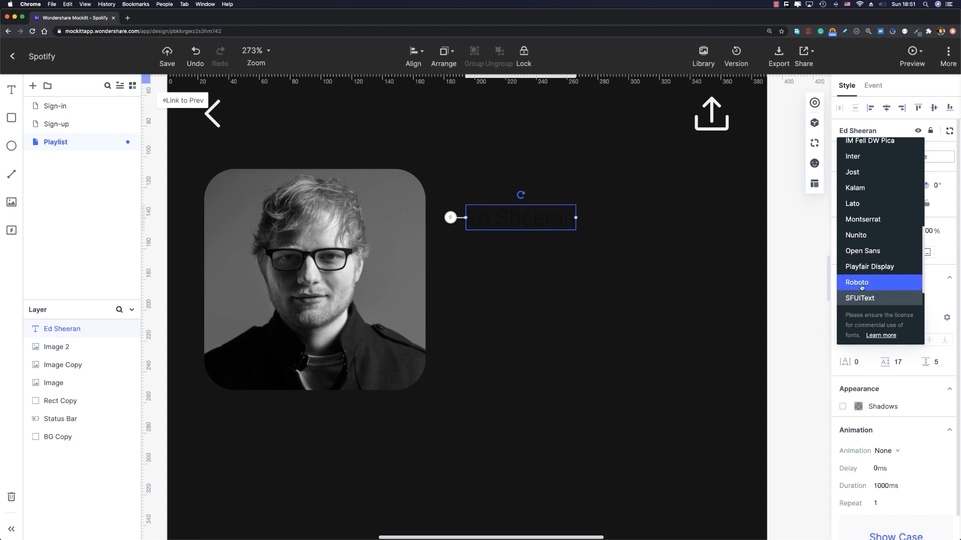
click(857, 282)
click(901, 318)
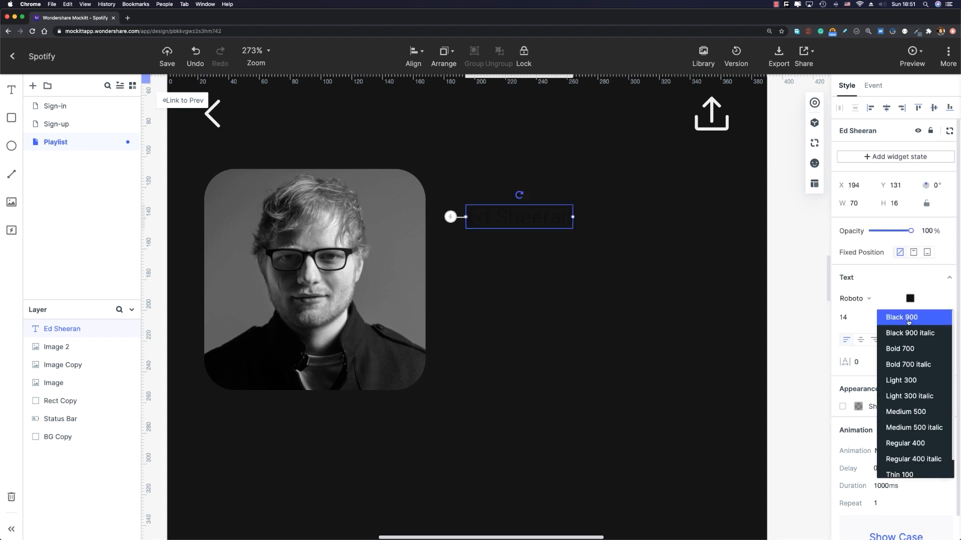
click(892, 354)
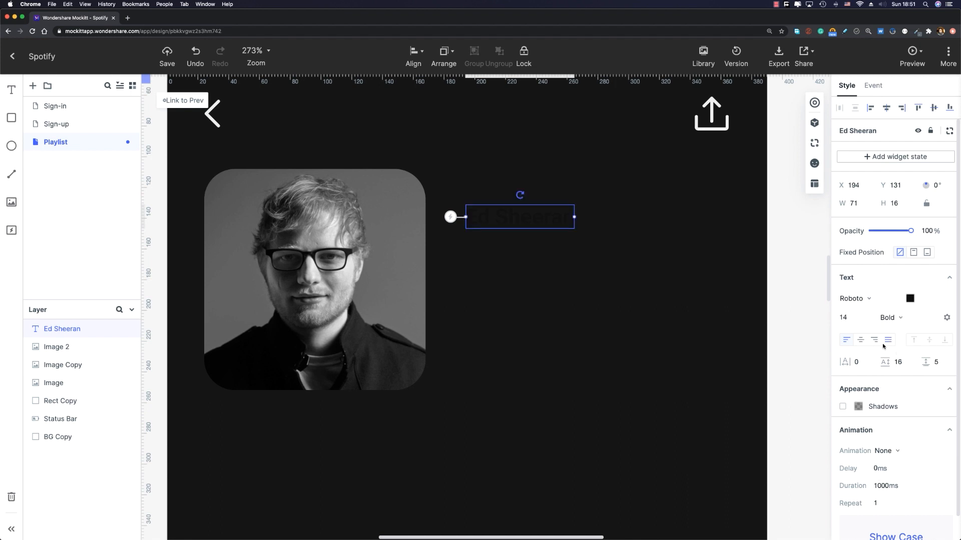
Step: Set the artist name's text colour to #EEEEEE and its font size to 24
click(910, 298)
click(775, 341)
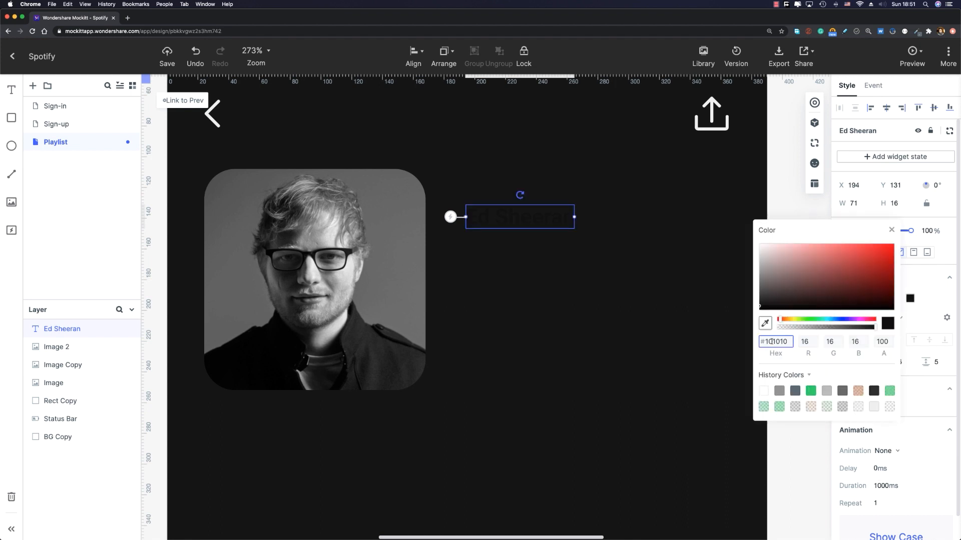
text(EEEEEE)
key(Return)
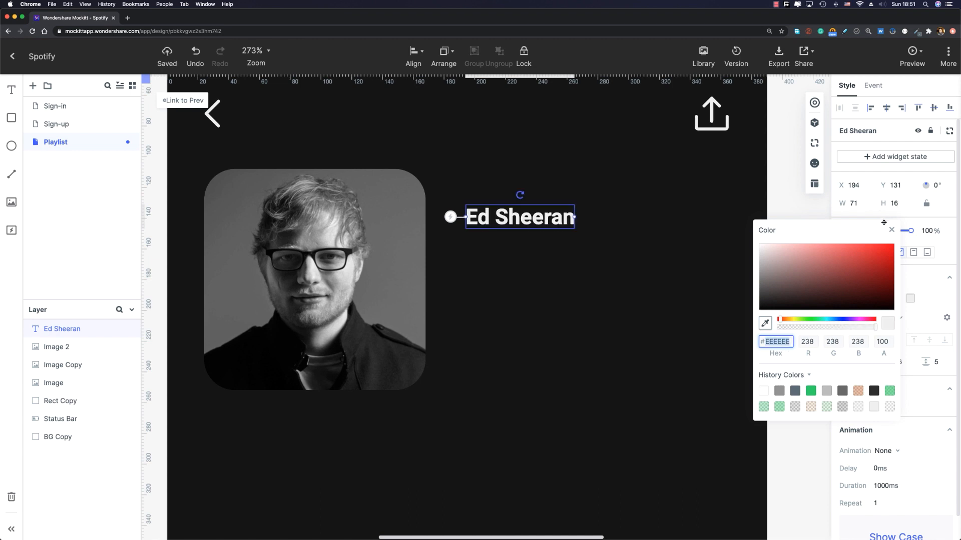
click(891, 229)
click(854, 321)
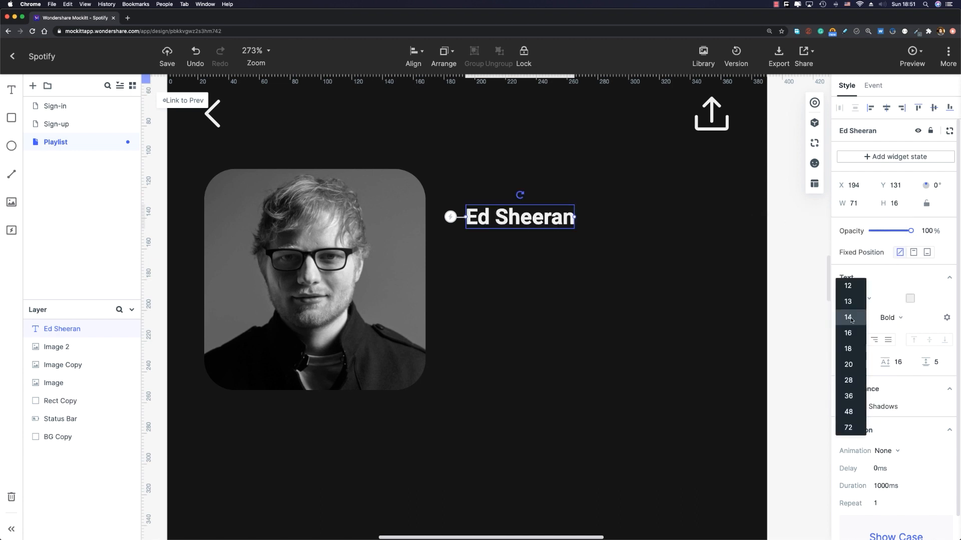
text(24)
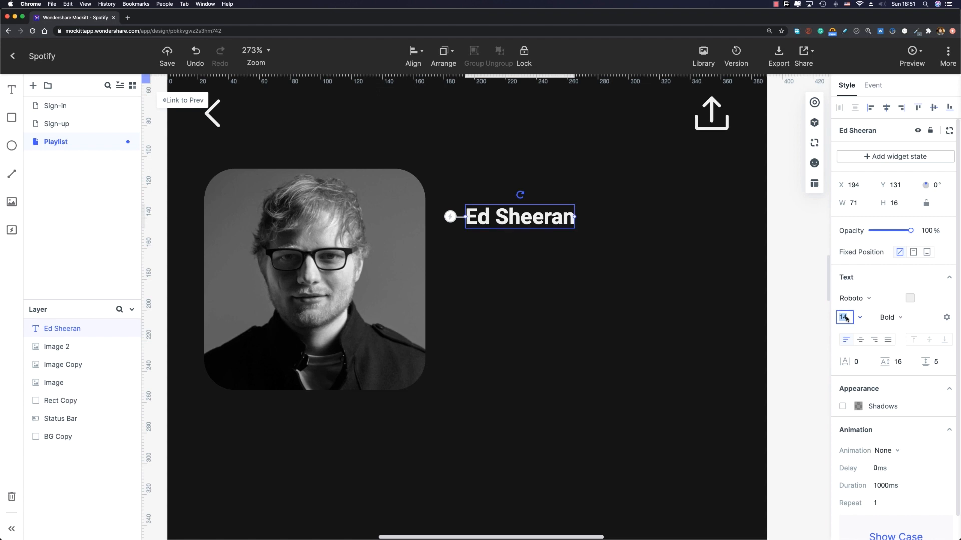
key(Return)
Step: Move the artist name next to the portrait's upper part at X 184, Y 109
drag(490, 223, 480, 214)
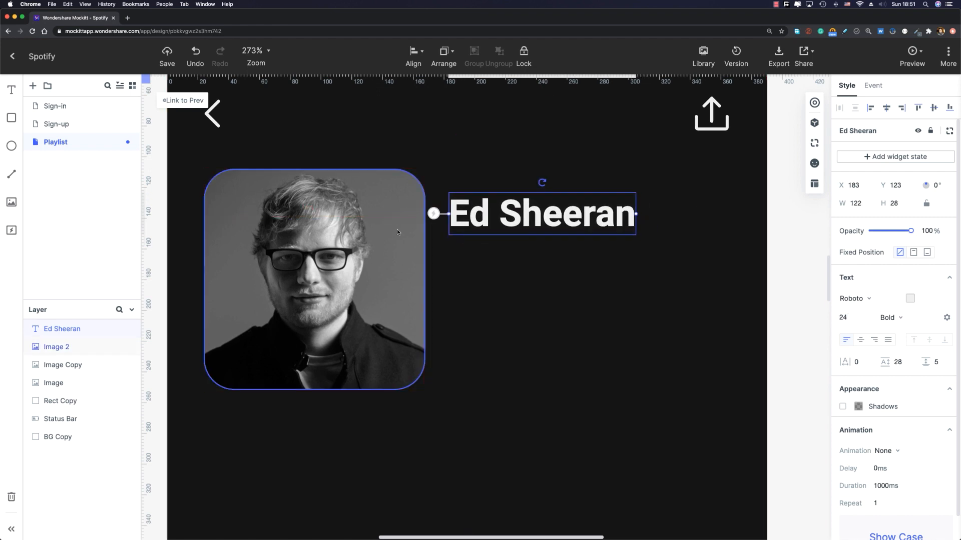
key(Right)
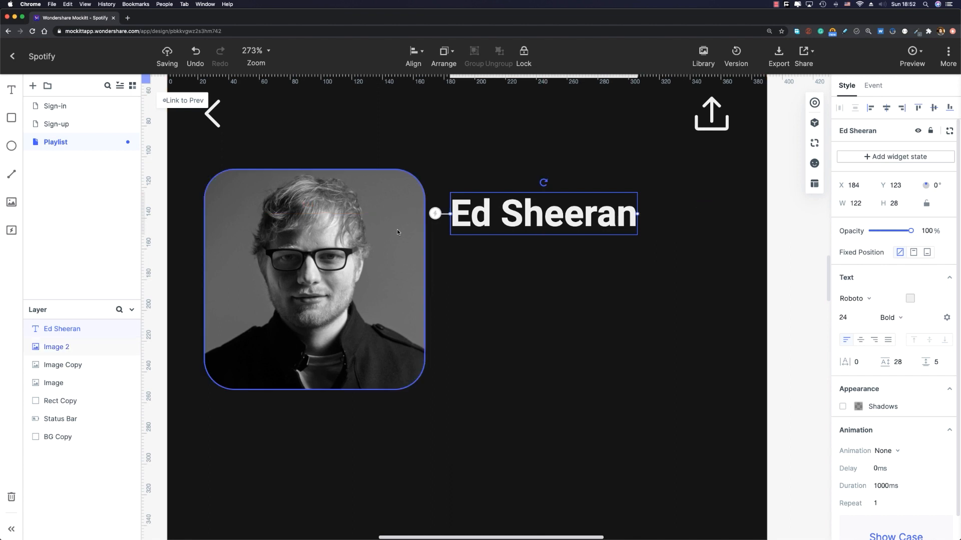
key(shift+Up)
key(Up)
key(Up)
key(Up)
key(Up)
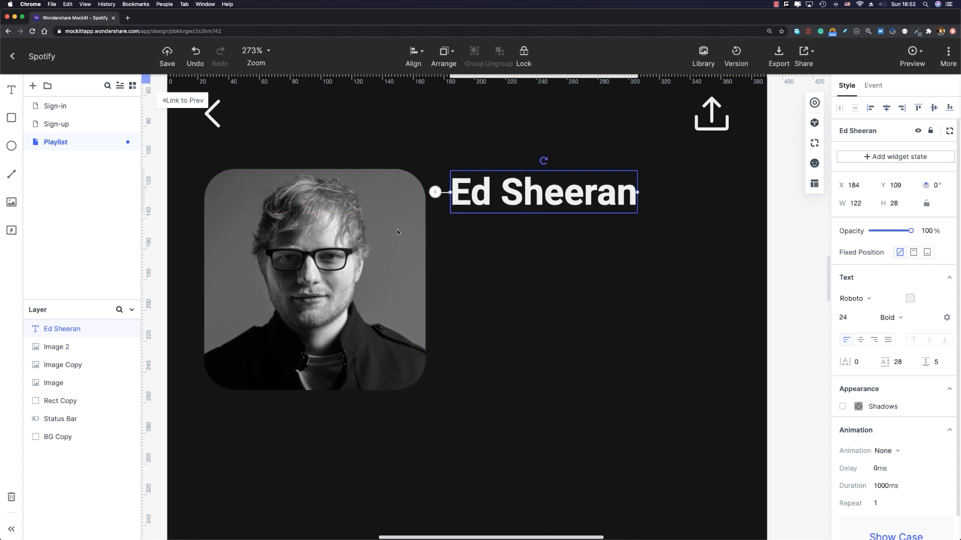
Step: Align the top edges of the artist name and the portrait
shift+click(386, 180)
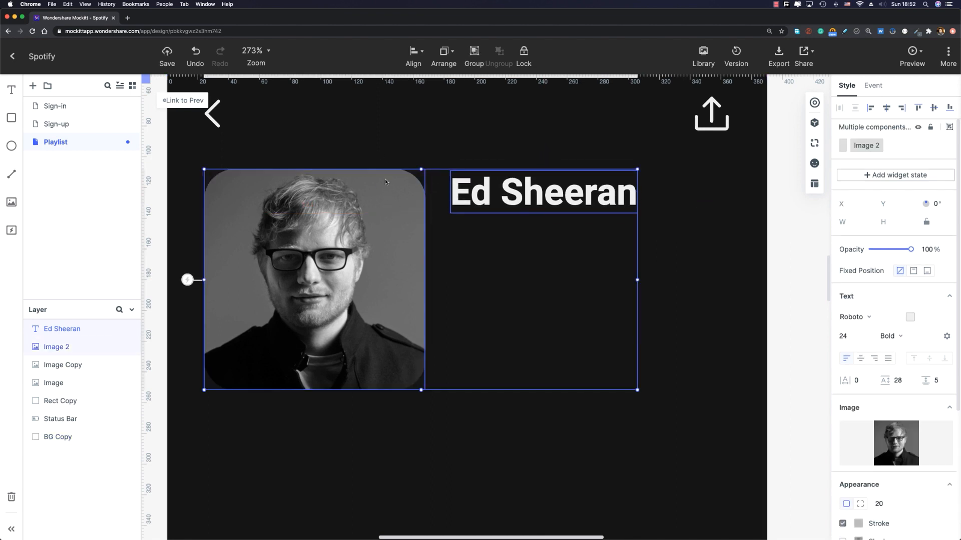
key(alt+w)
click(565, 245)
Step: Duplicate the artist name text and place the copy directly below it at X 184, Y 136
click(610, 194)
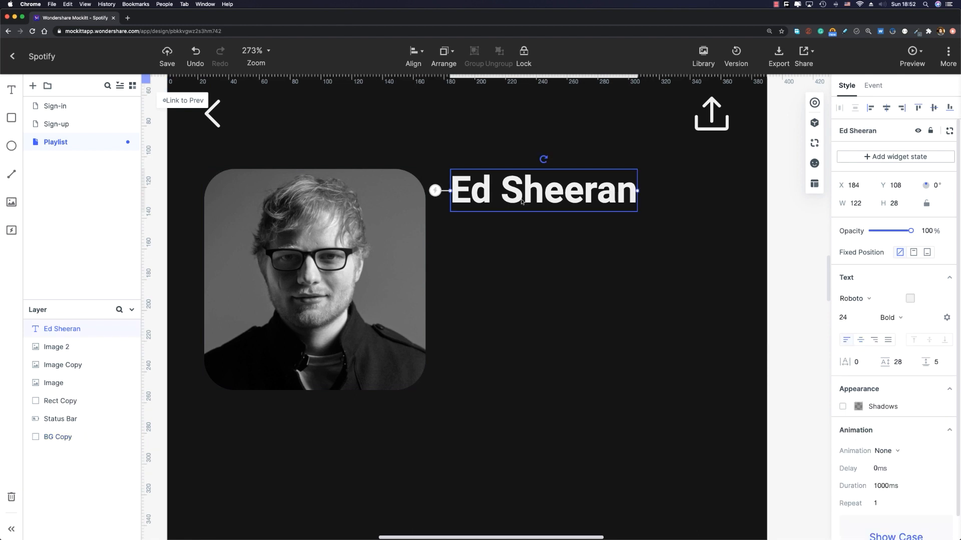
key(super+d)
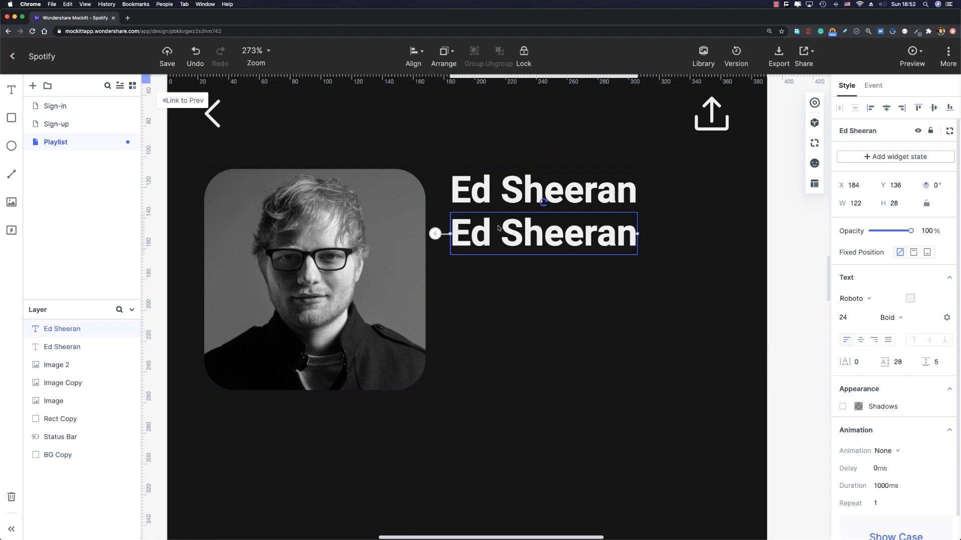
Step: Set the duplicated artist text below the name to Light 300 weight and font size 13
click(897, 320)
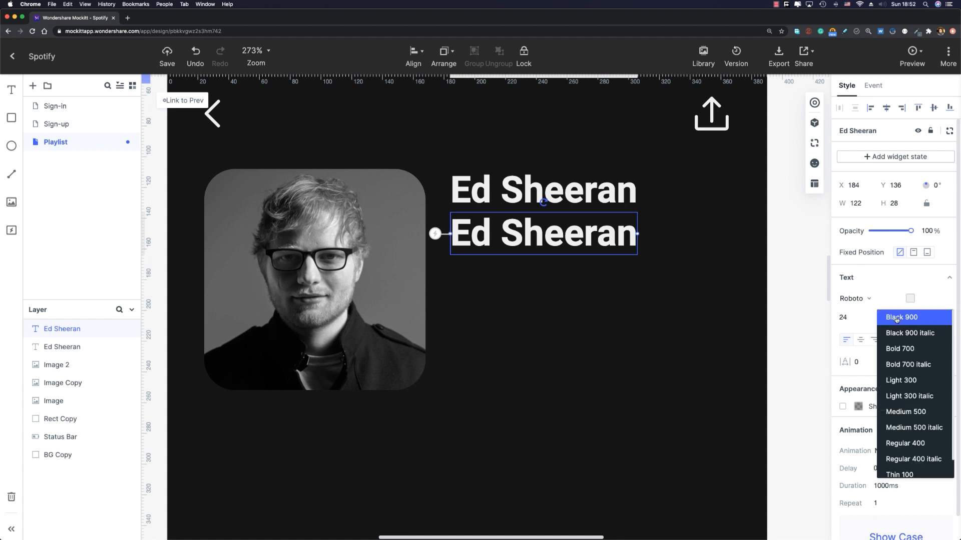
click(912, 382)
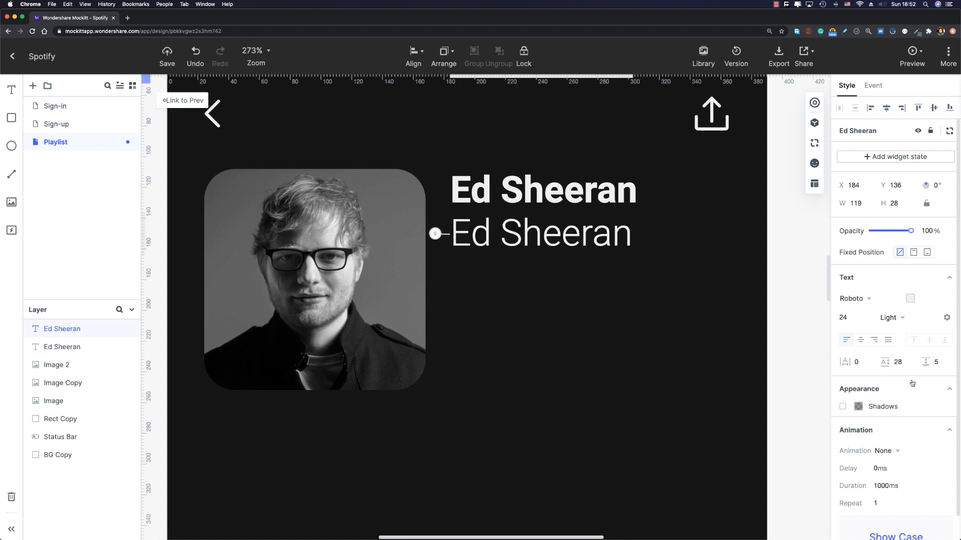
click(849, 320)
text(13)
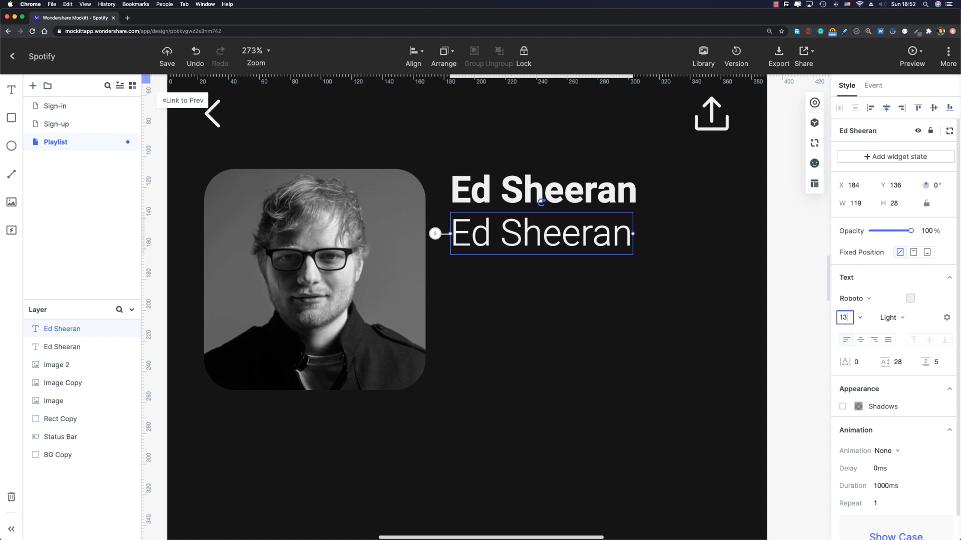
Step: Set the alpha of the smaller text line's colour to 50
click(910, 298)
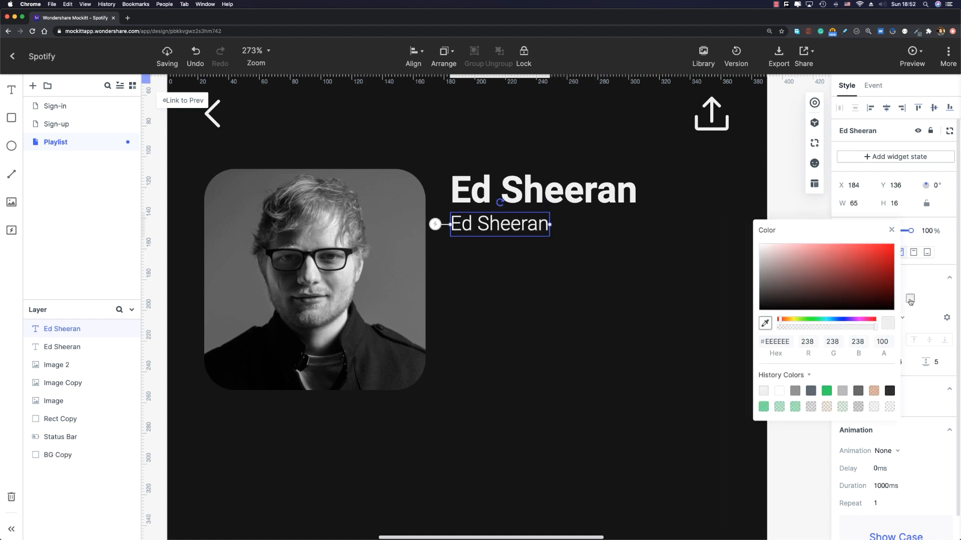
double_click(881, 341)
text(50)
click(891, 230)
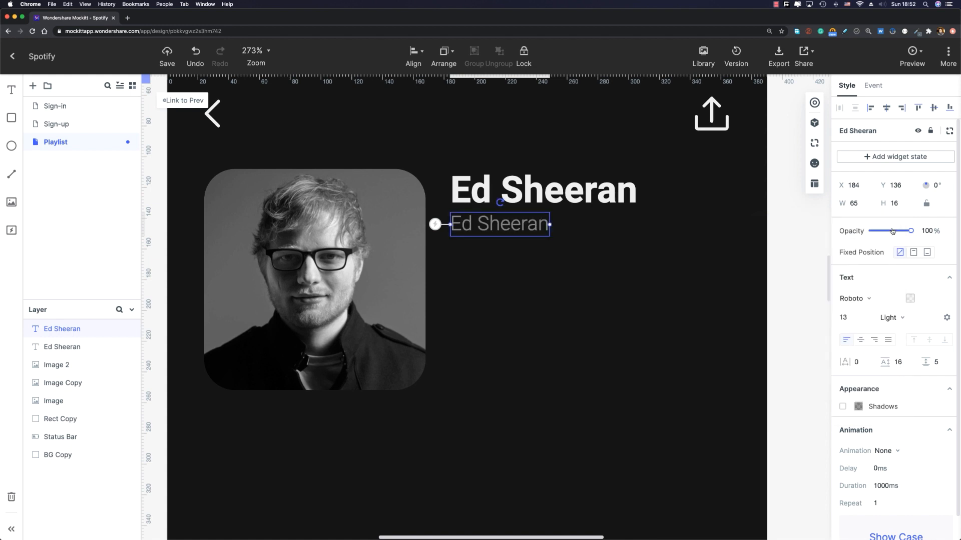
Step: Move the small text line down to Y 144, checking its spacing to the artist name and the portrait
click(631, 272)
scroll(630, 272, left, 2)
click(581, 194)
key(shift+Down)
key(alt)
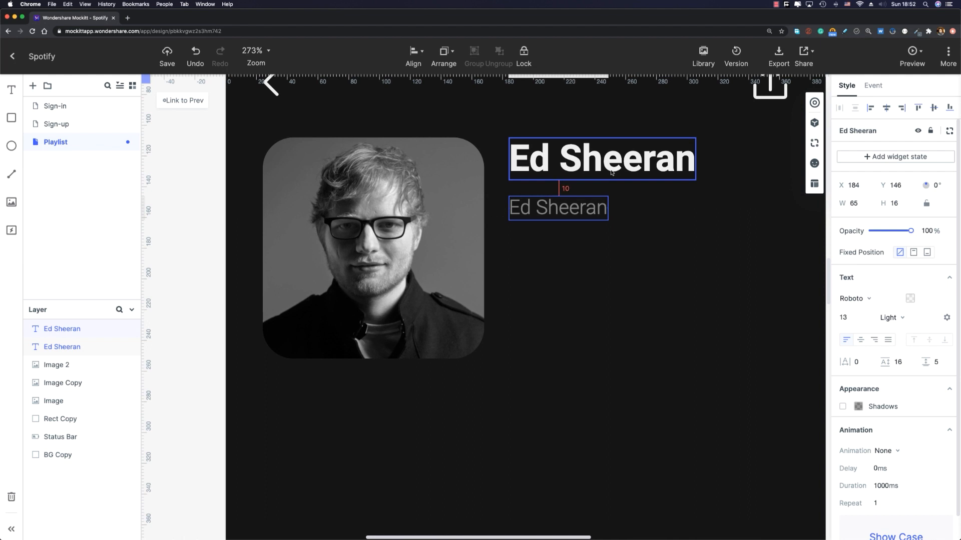
key(Up)
key(Up)
key(alt)
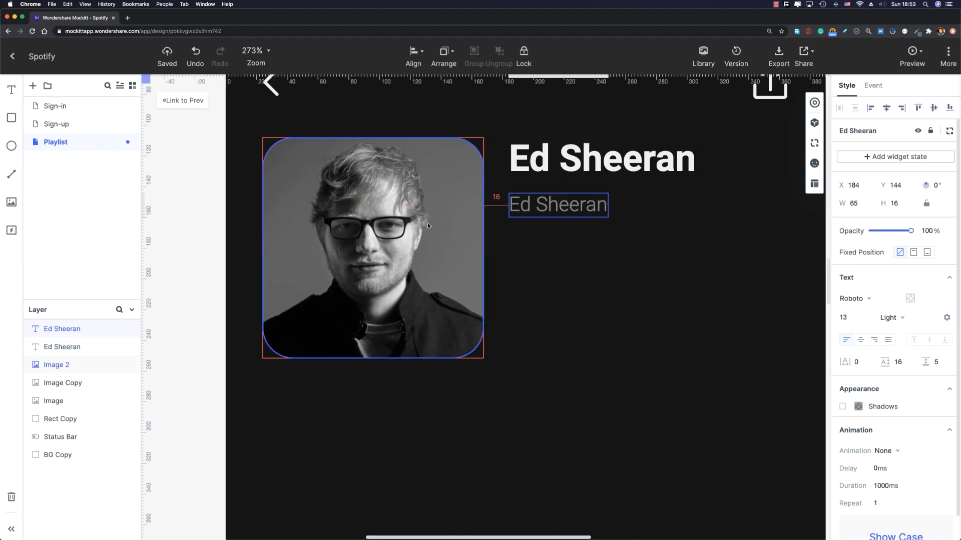
Step: Search the icon library for "play" and add the Material Design filled circle play icon to the screen
scroll(442, 319, right, 2)
click(442, 319)
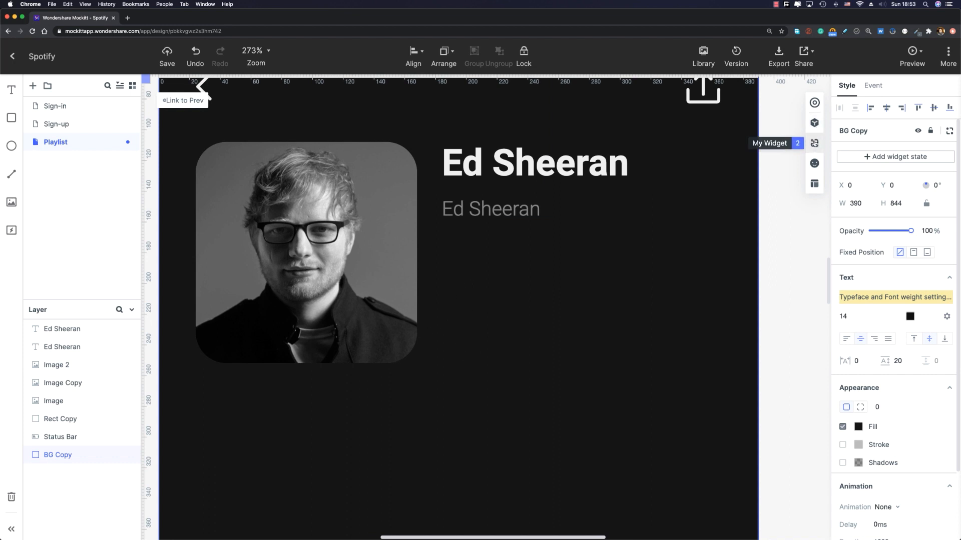
click(814, 163)
click(723, 133)
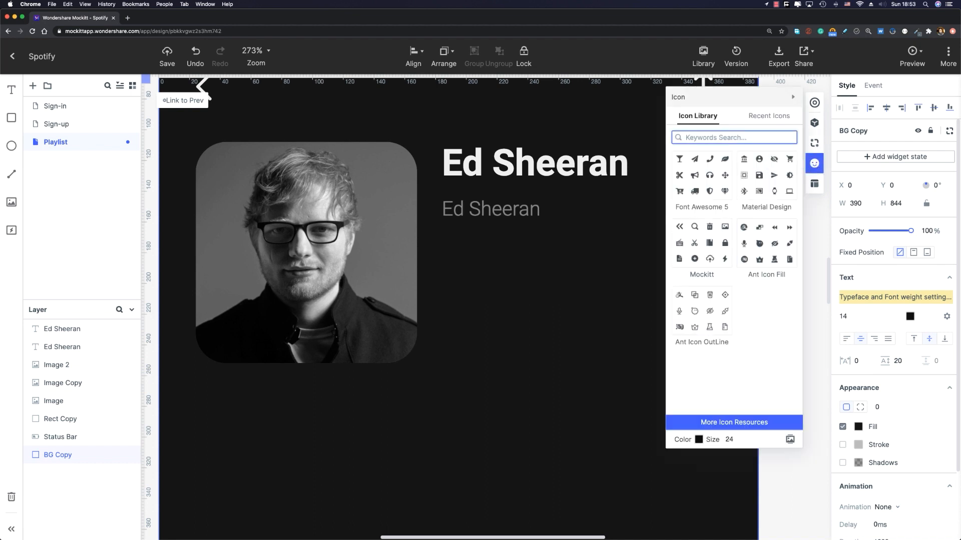
text(play)
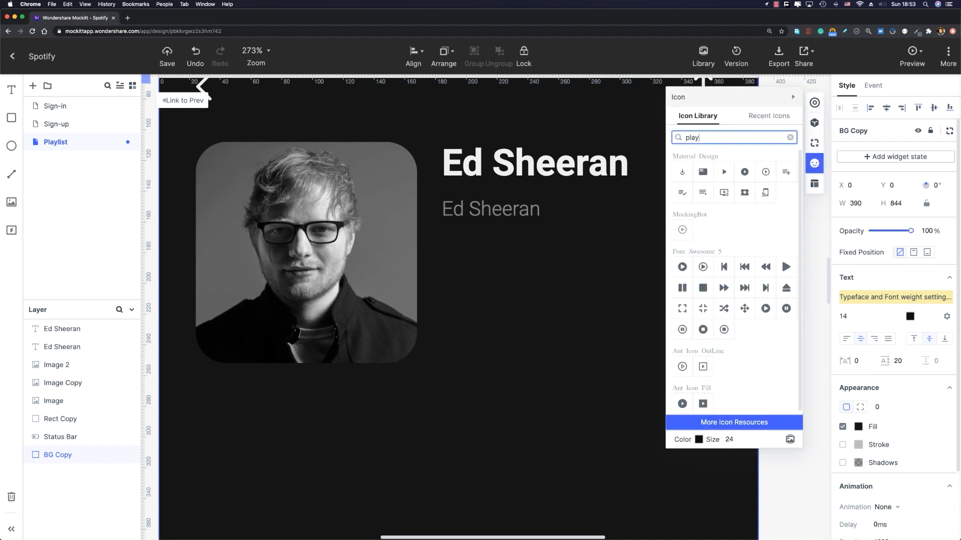
click(744, 173)
click(744, 174)
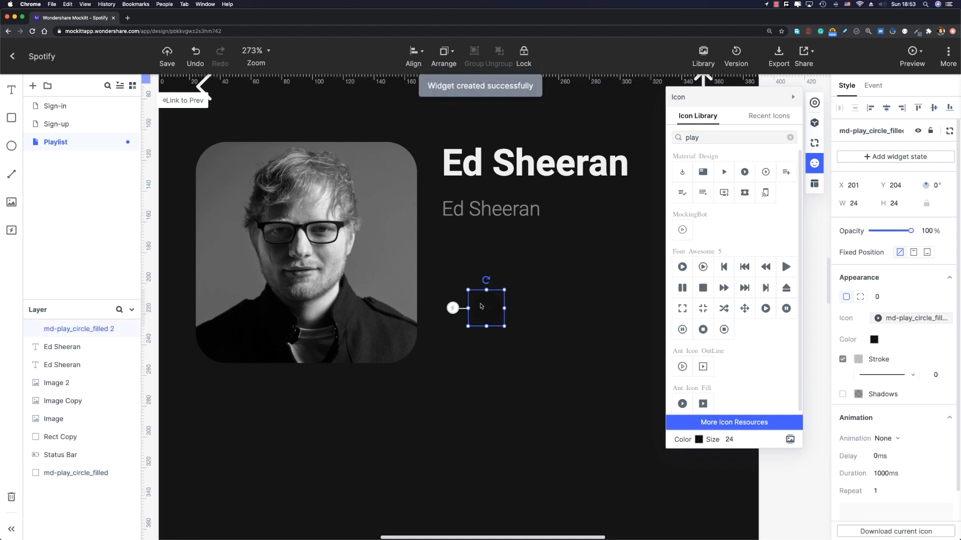
click(792, 97)
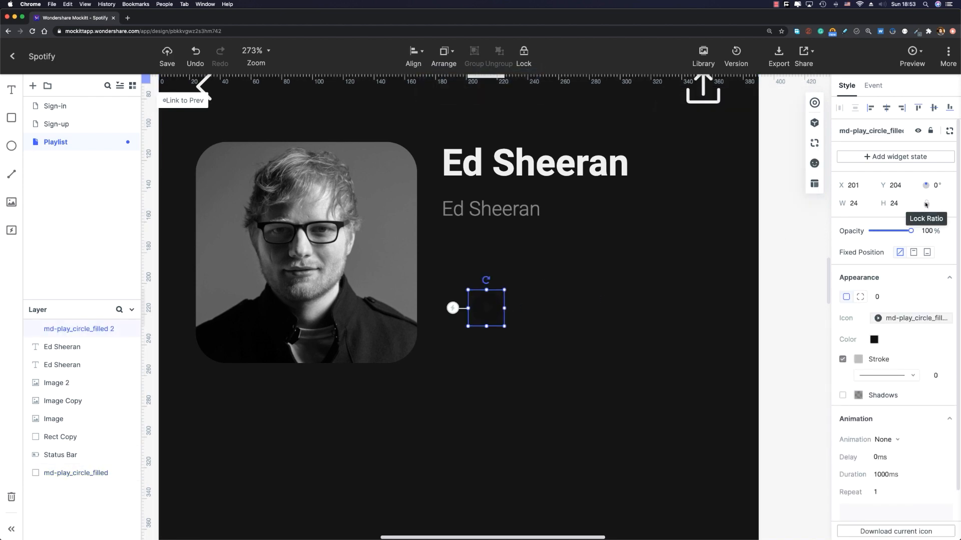
Step: Resize the play icon to 42 by 42 and colour it with the green from the colour history
click(849, 204)
text(42)
key(Tab)
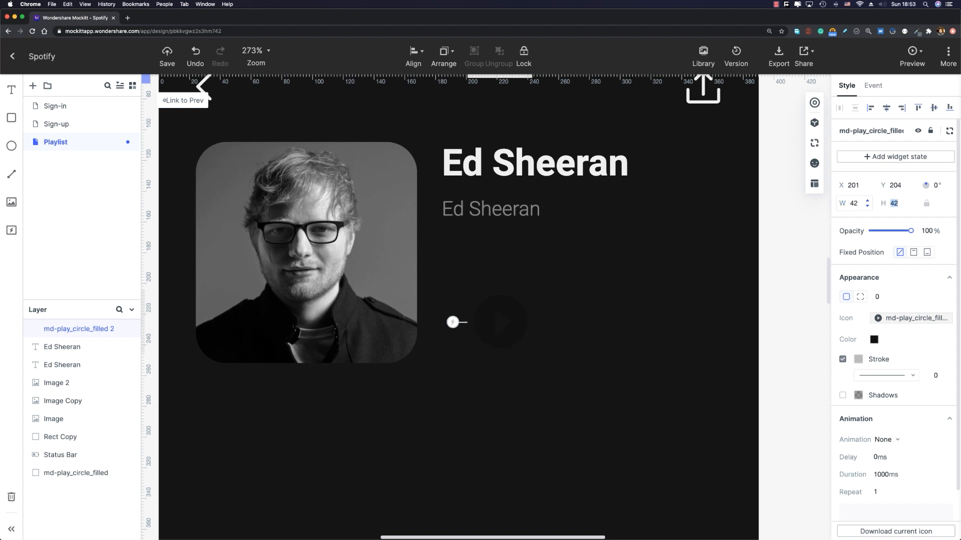
key(Return)
click(874, 340)
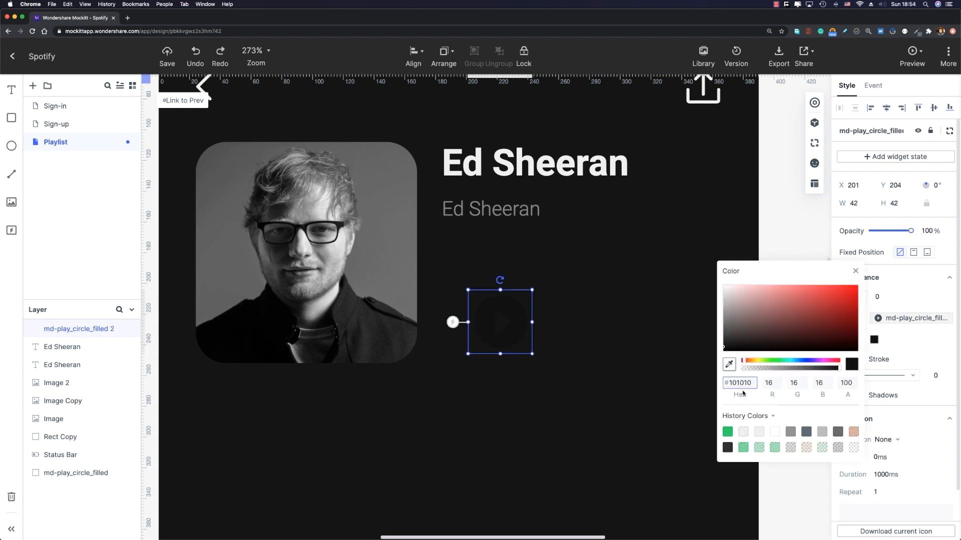
click(728, 432)
click(855, 270)
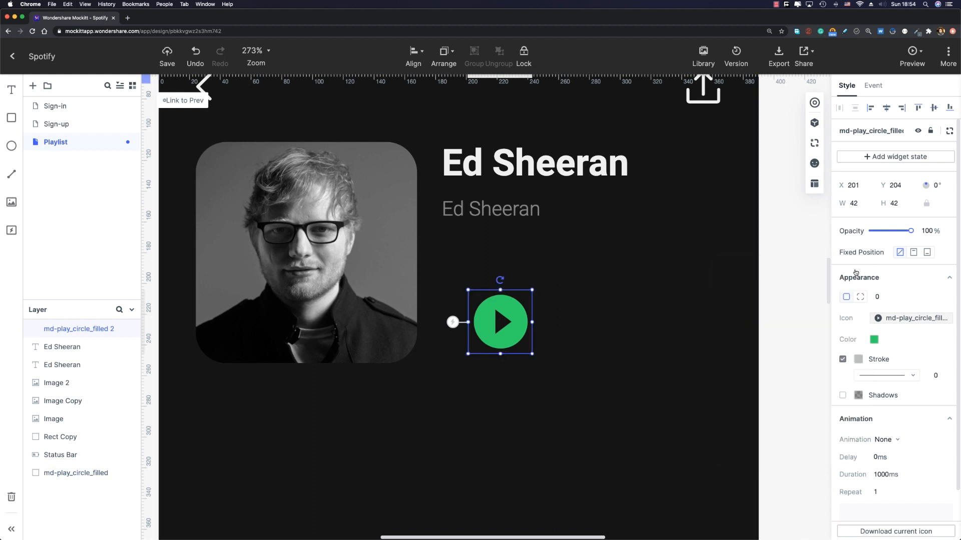
Step: Place the play icon beside the portrait's lower edge, under the text lines, at X 184, Y 210
click(58, 125)
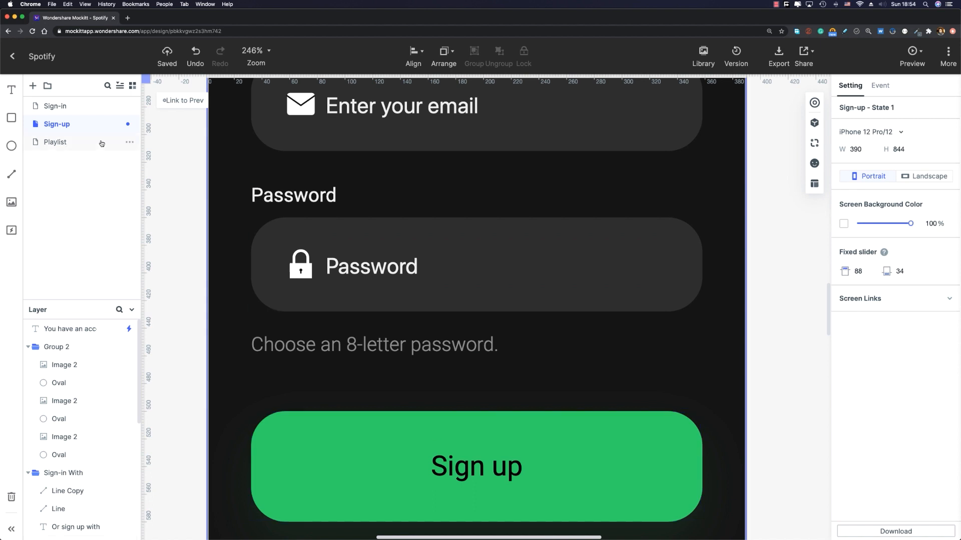
click(58, 142)
click(515, 328)
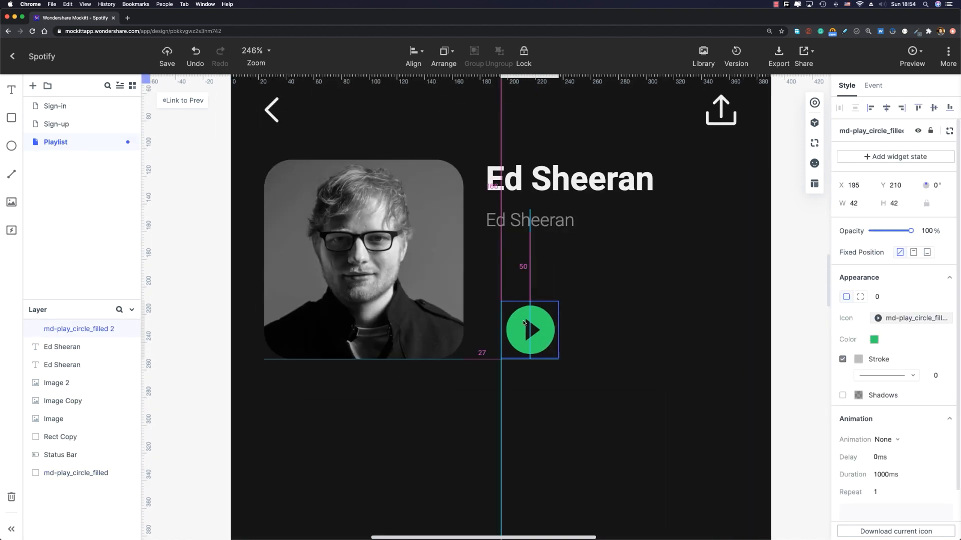
drag(513, 326, 509, 325)
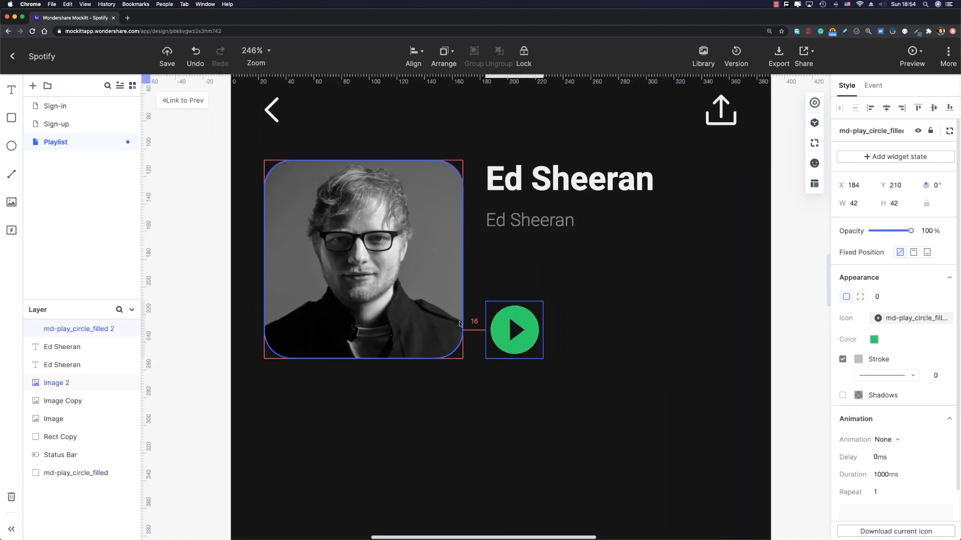
click(550, 340)
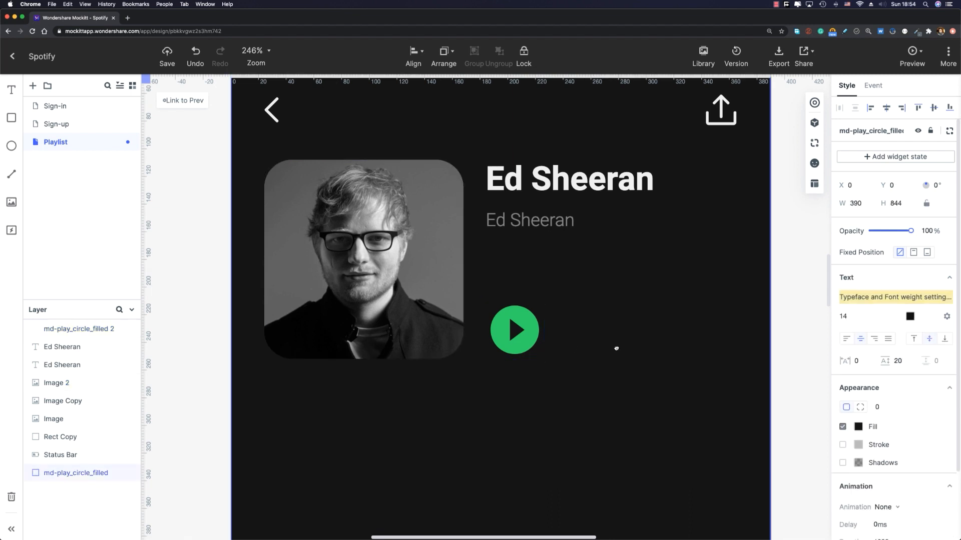
scroll(575, 325, right, 2)
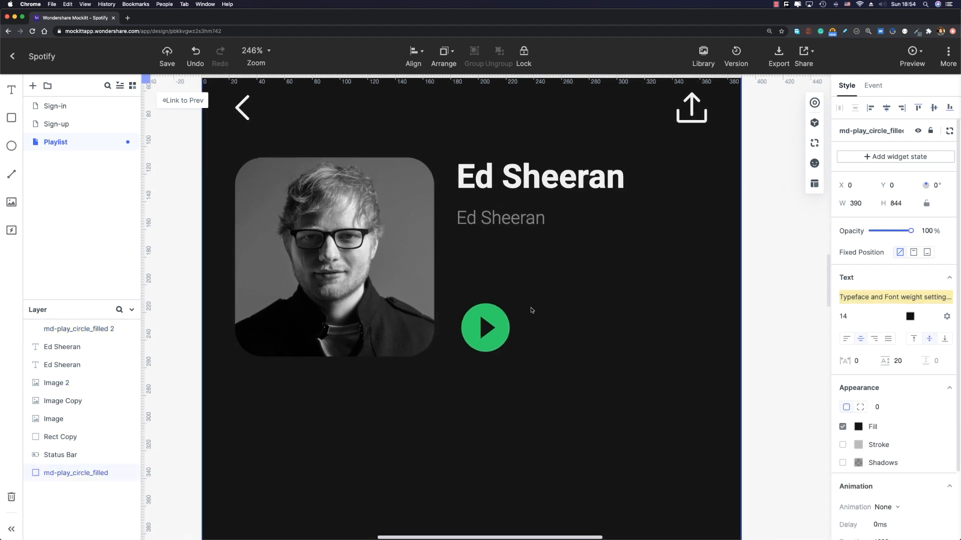
Step: Replace the small text line under the artist name with "6 songs | 24 mins"
click(502, 220)
scroll(525, 240, up, 2)
scroll(526, 240, left, 2)
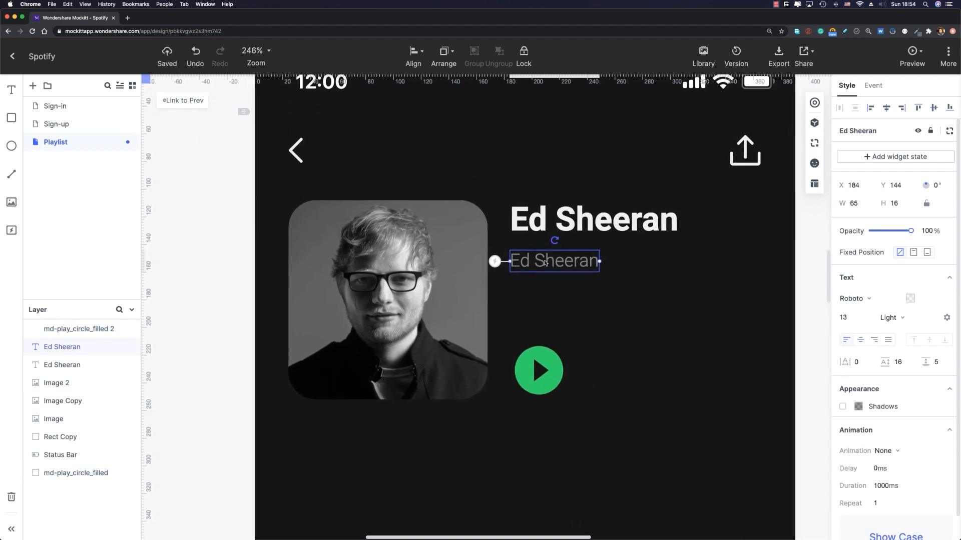
double_click(545, 262)
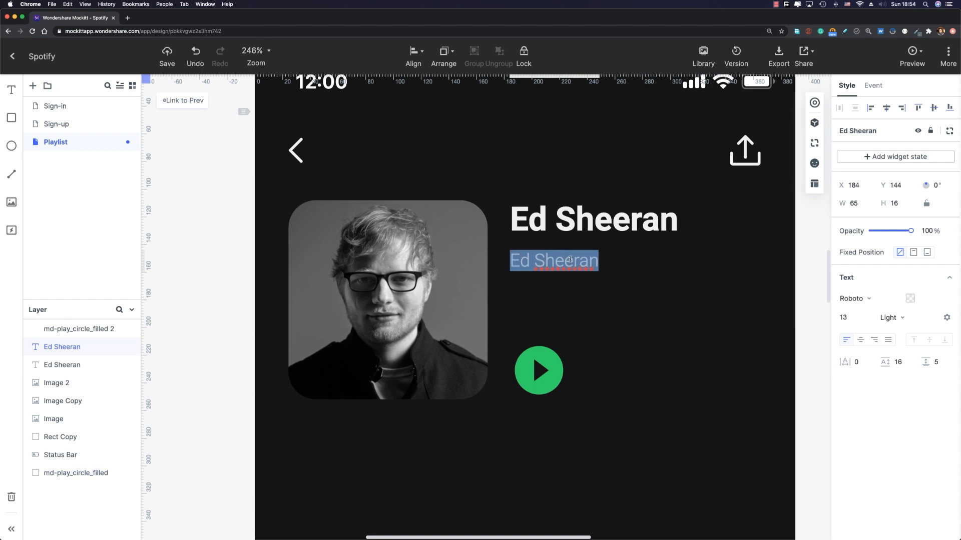
text(6 songs )
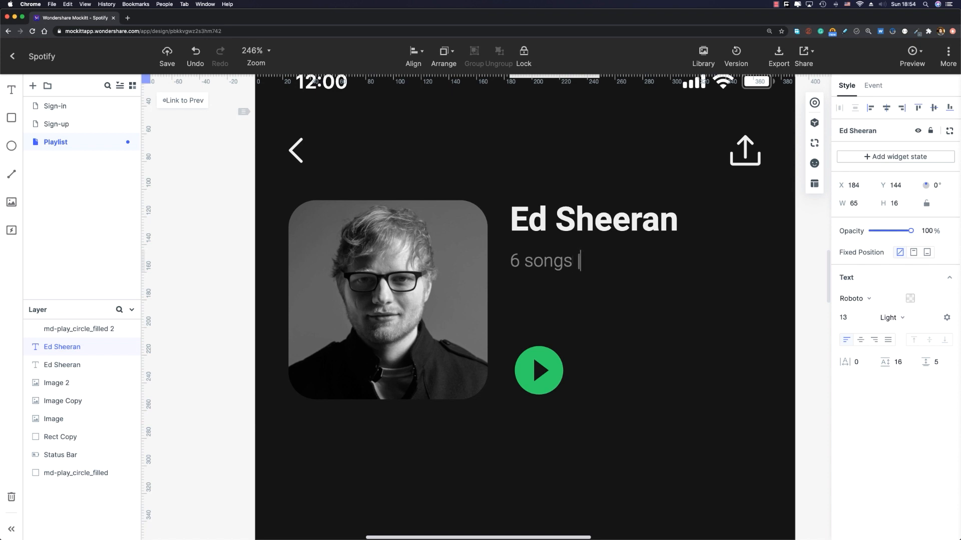
text(| 24 mins)
click(594, 337)
Step: Duplicate the "6 songs | 24 mins" text and place the copy beside the play icon at X 234, Y 223
scroll(593, 337, down, 3)
scroll(594, 336, right, 3)
click(486, 192)
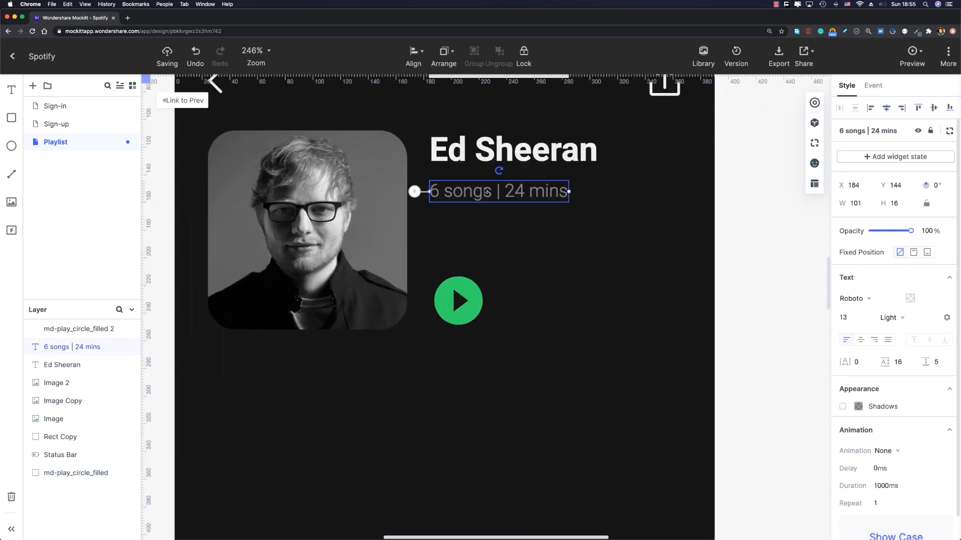
key(super+d)
drag(487, 192, 532, 299)
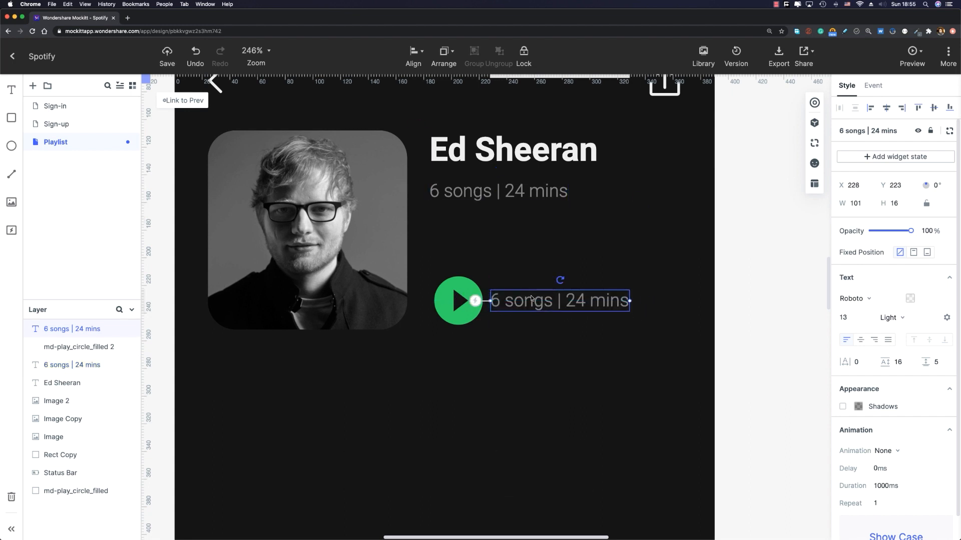
key(Right)
key(Right)
key(Right)
key(Right)
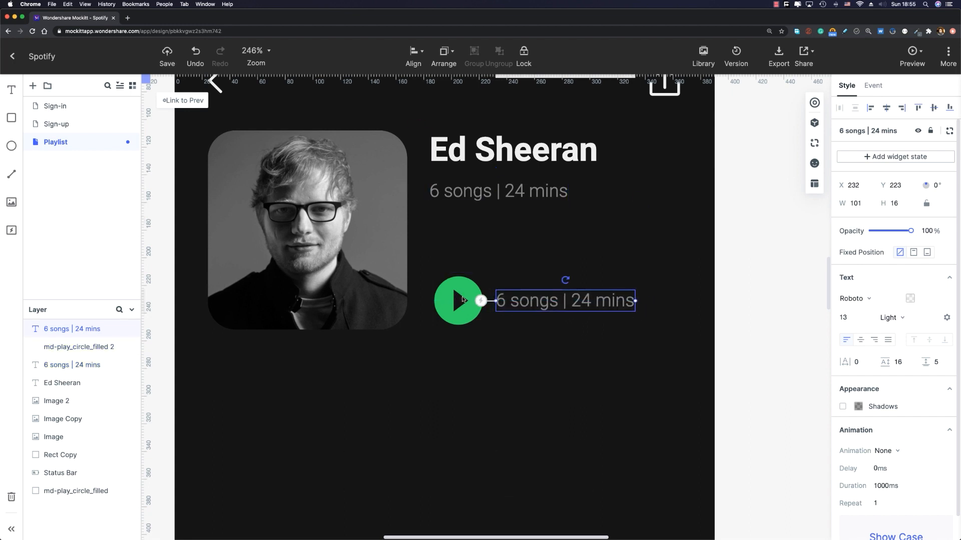
key(Right)
key(Right)
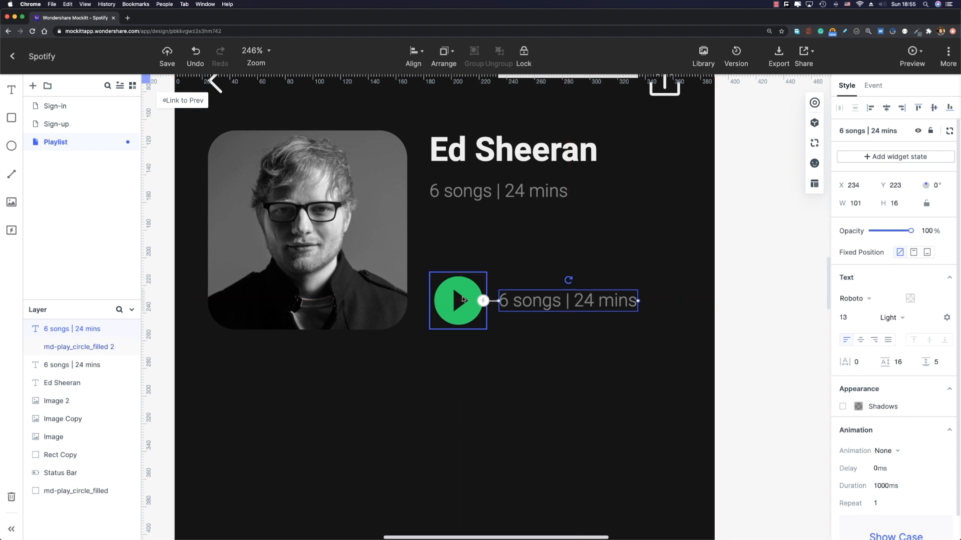
Step: Change the copied text beside the play icon to "Play Now"
key(Return)
text(Play Now)
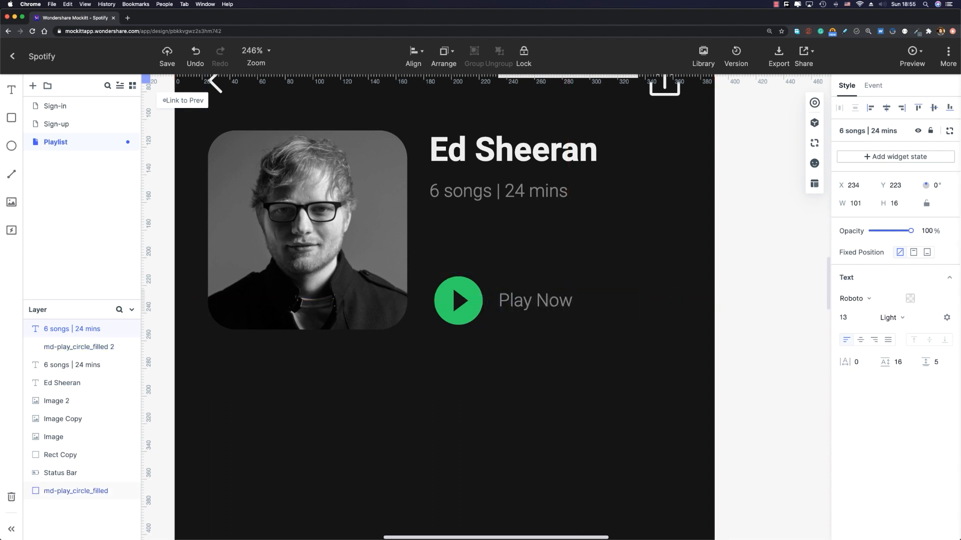
click(605, 316)
Step: Search the icon library for "like" and add the outlined Font Awesome heart icon
drag(605, 317, 594, 343)
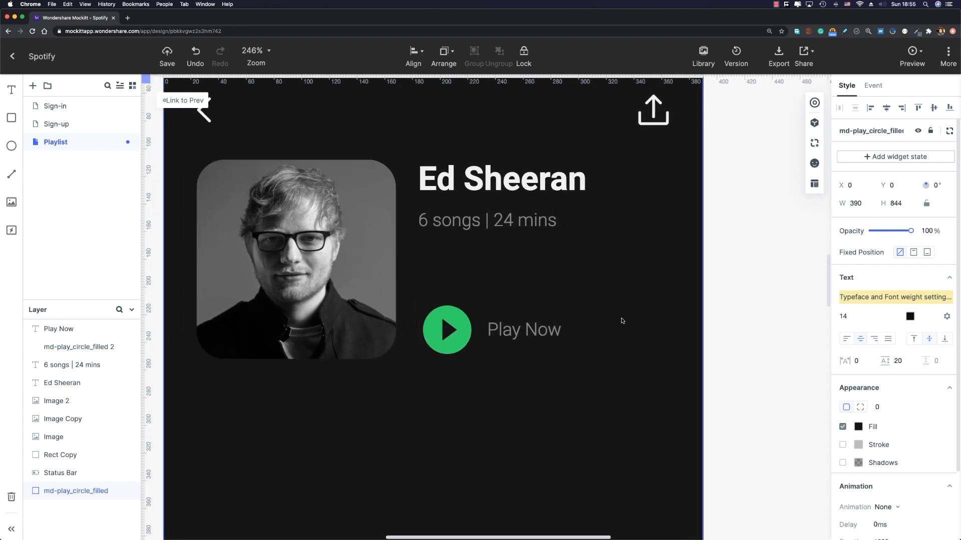
click(814, 163)
double_click(692, 137)
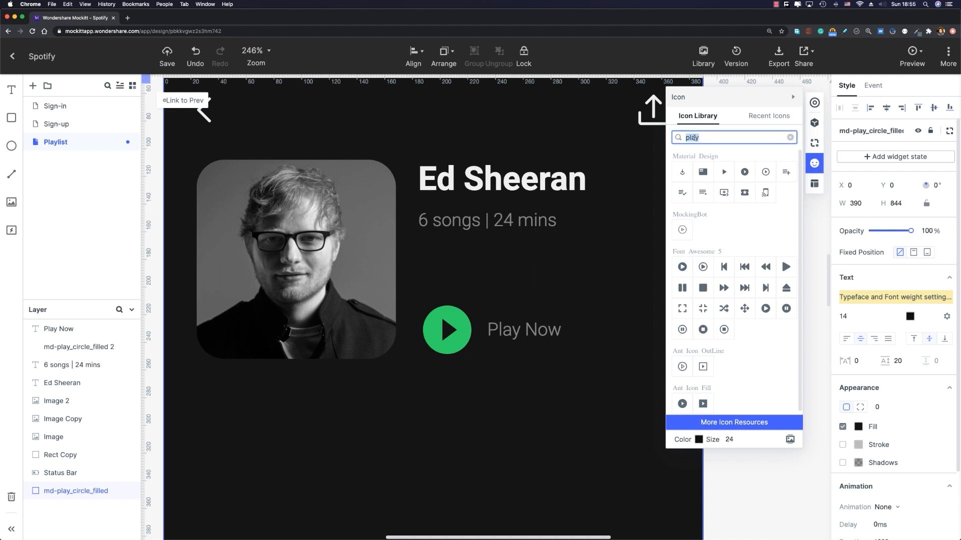
text(like)
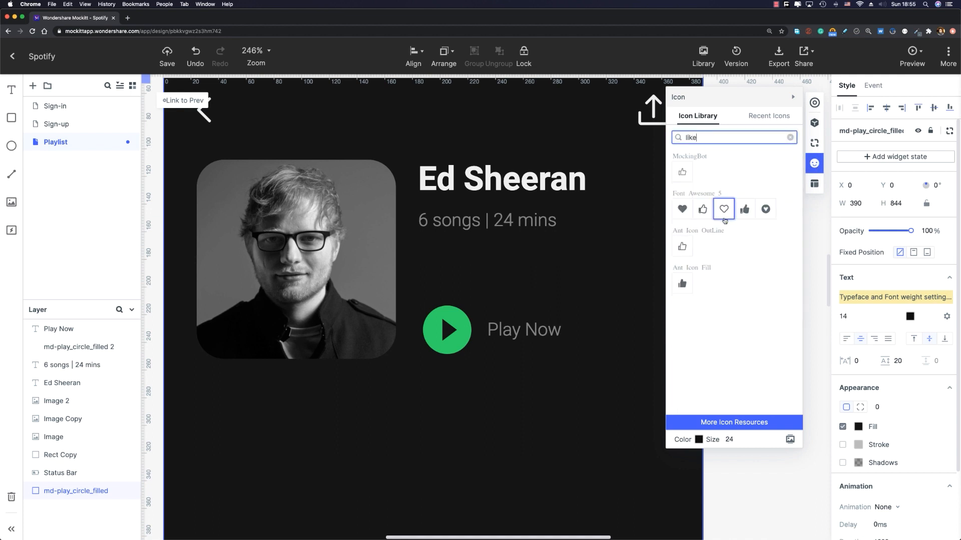
click(723, 214)
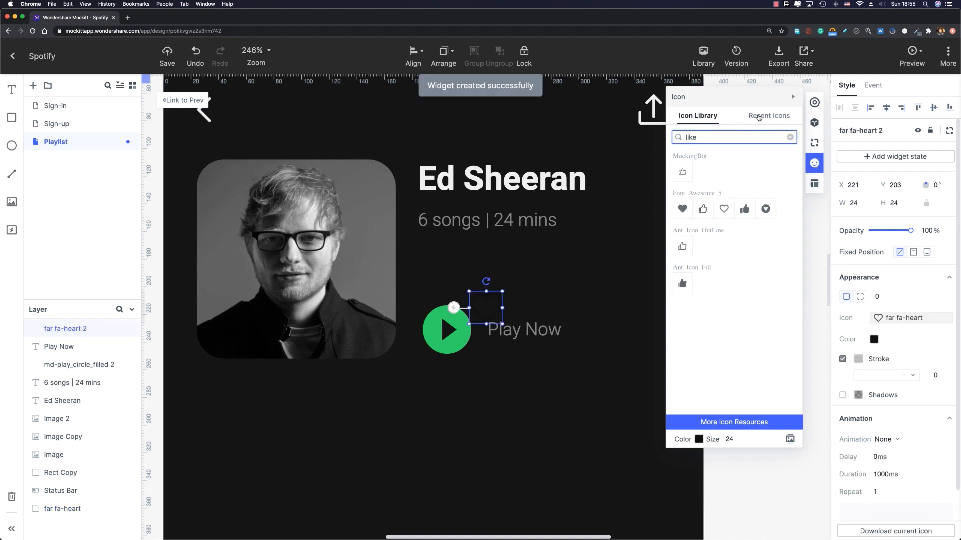
click(795, 103)
Step: Move the heart icon beside the "Play Now" text at X 330, Y 215 and colour it #EEEEEE
drag(491, 301, 642, 317)
click(873, 339)
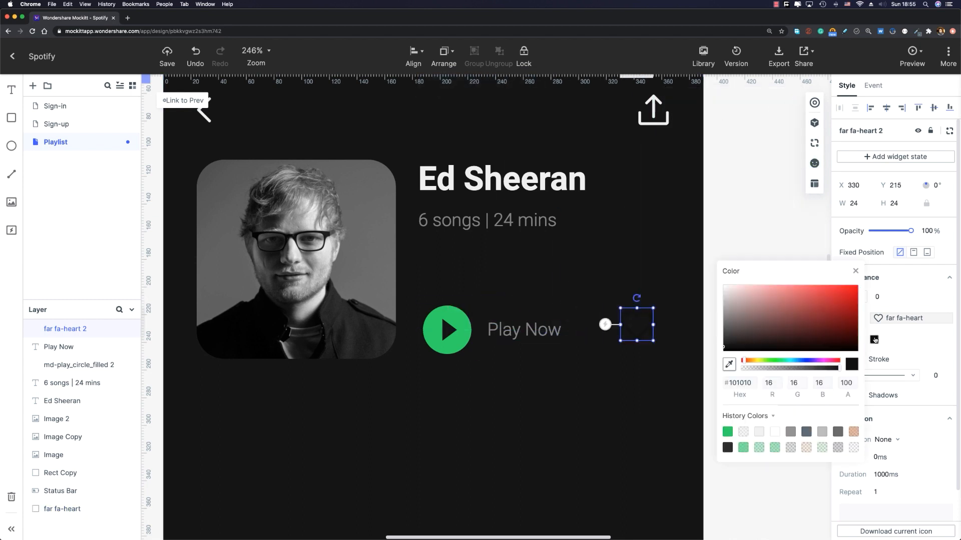
click(760, 433)
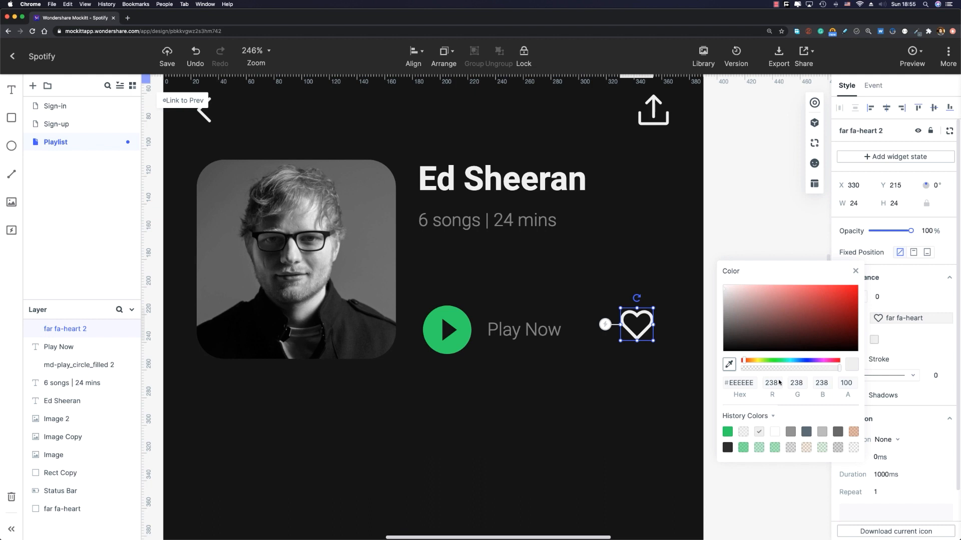
click(855, 272)
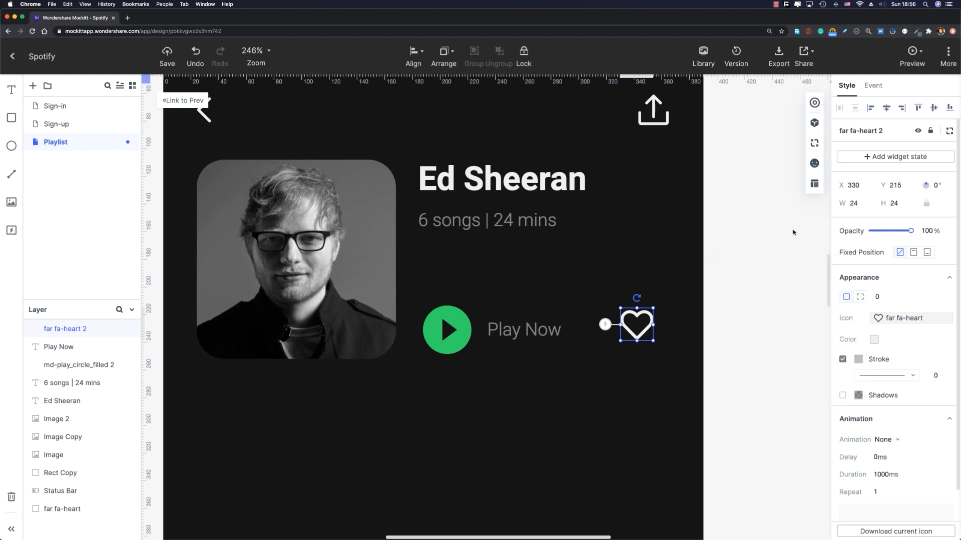
Step: Move the heart icon to X 341 and align it with the play icon by vertical centre
drag(638, 326, 654, 326)
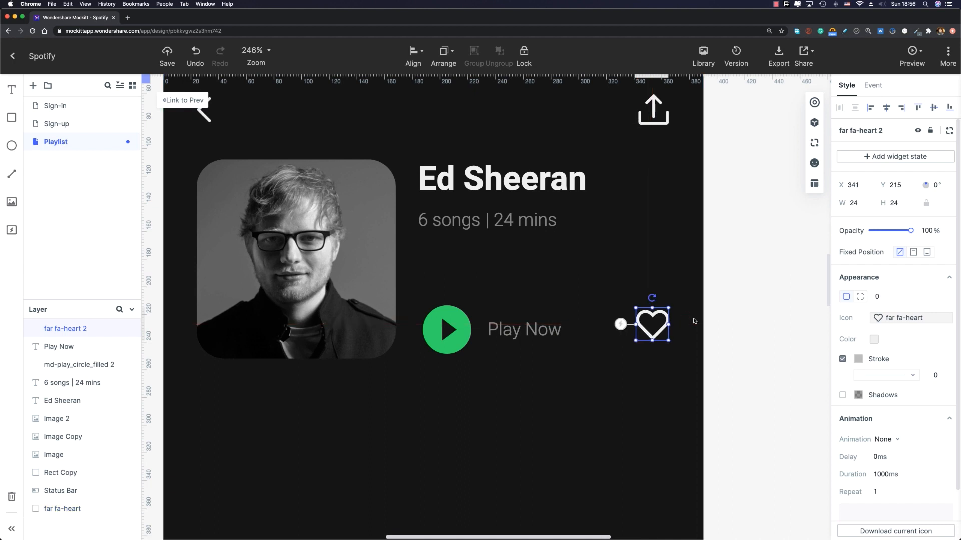
shift+click(456, 340)
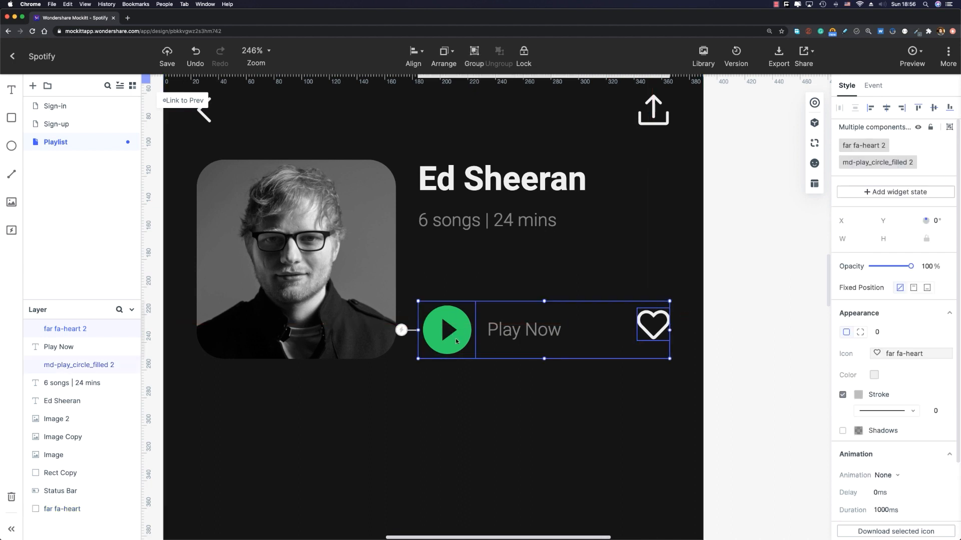
click(933, 108)
key(Escape)
Step: Add a horizontal line below the artist section, set its width to 342 and centre it horizontally on the screen
scroll(735, 278, left, 2)
scroll(735, 278, up, 1)
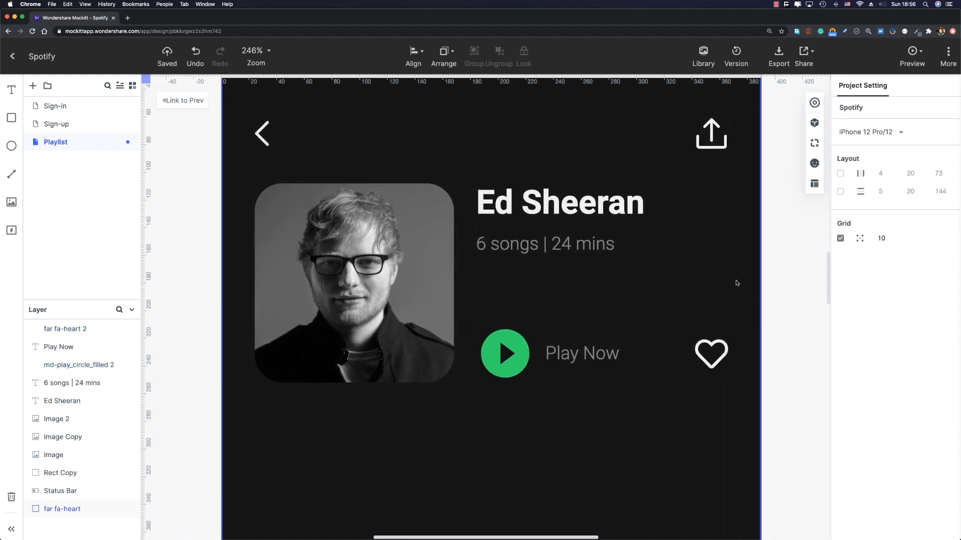
scroll(736, 278, down, 3)
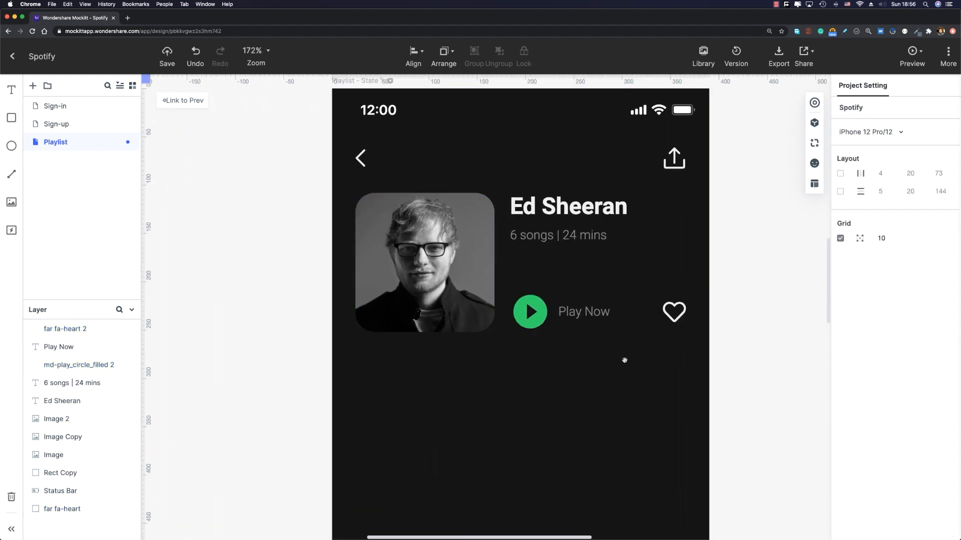
scroll(576, 330, down, 2)
scroll(575, 330, right, 3)
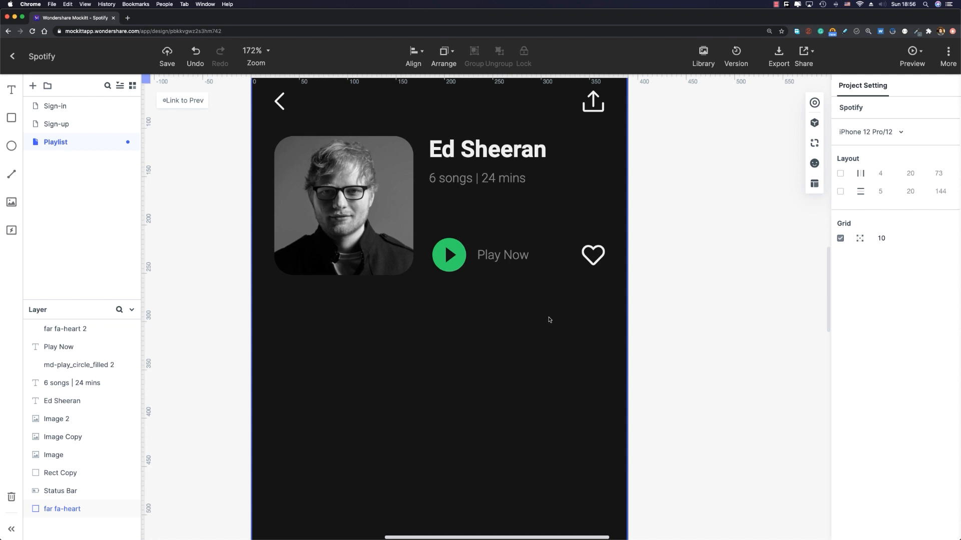
click(14, 177)
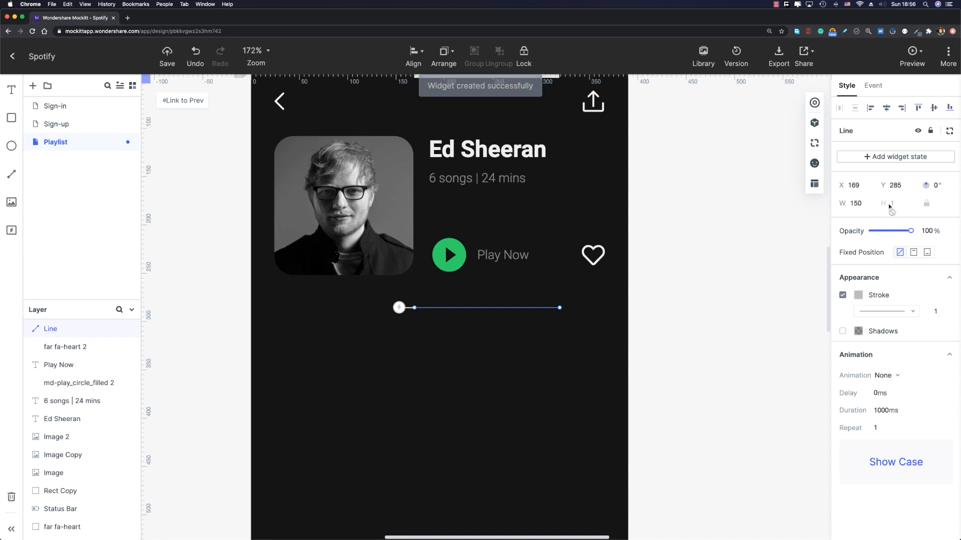
click(861, 203)
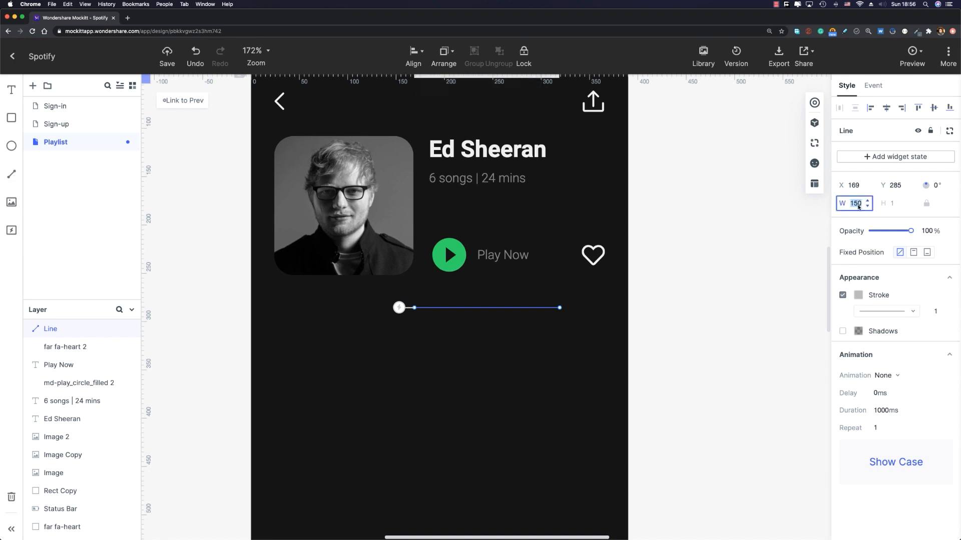
text(342)
key(Return)
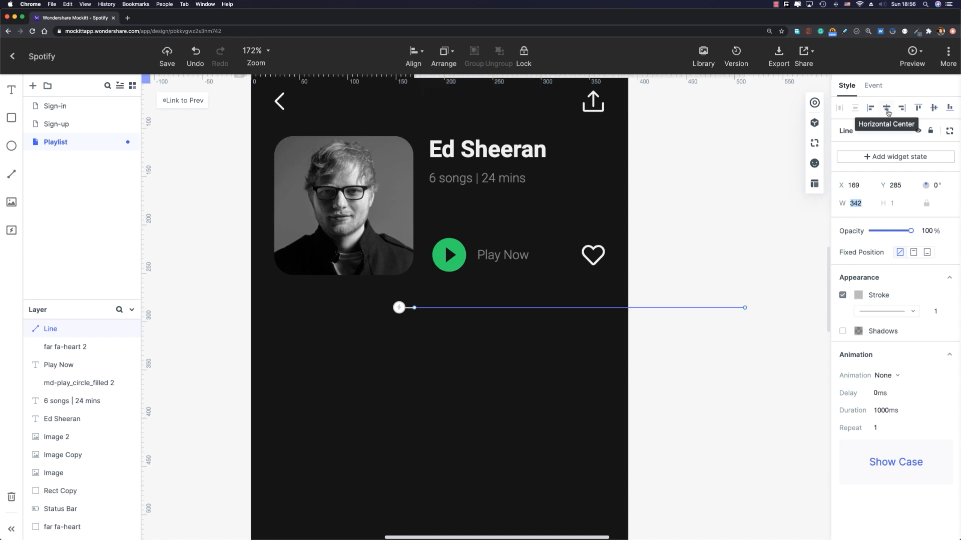
click(887, 109)
Step: Set the divider line's stroke colour to #EEEEEE with an alpha of 20
click(858, 294)
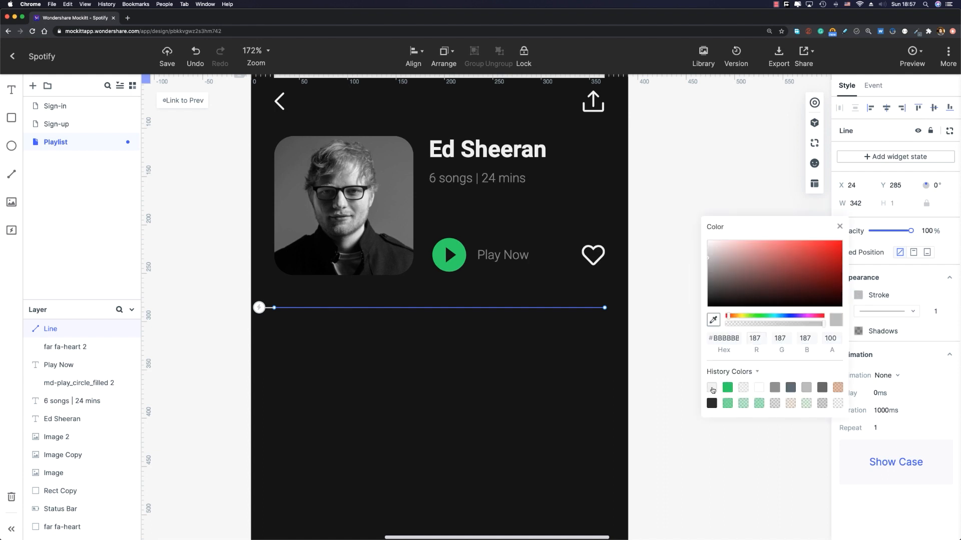
click(711, 390)
click(712, 390)
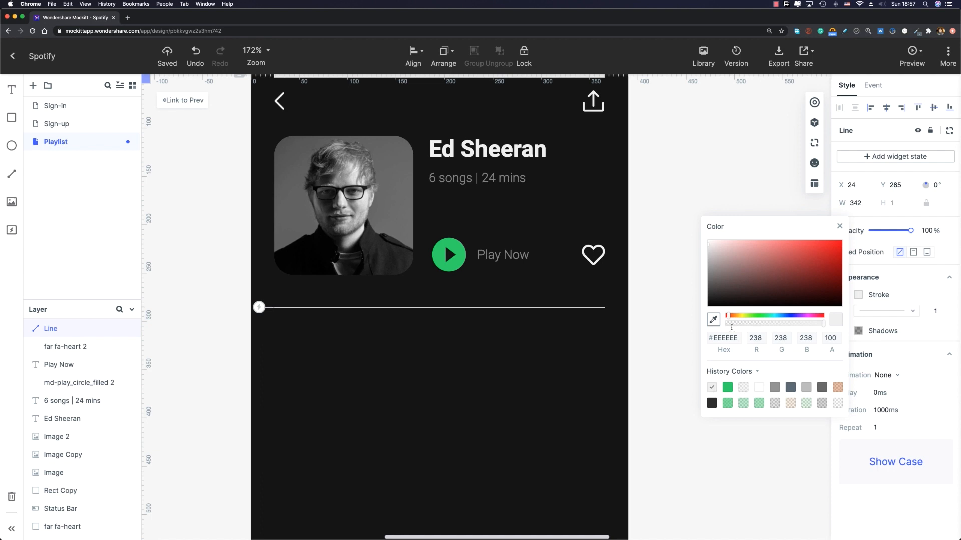
click(838, 341)
double_click(838, 341)
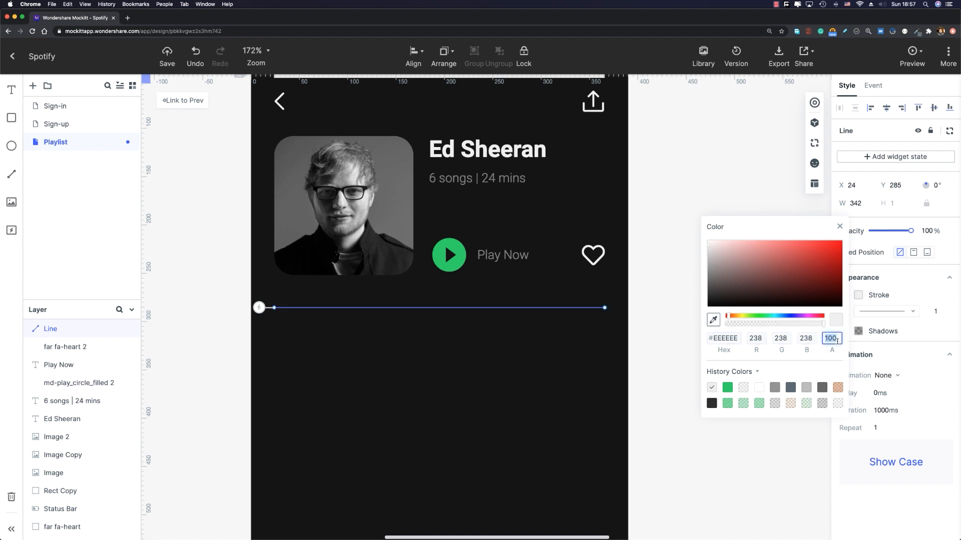
text(20)
click(710, 283)
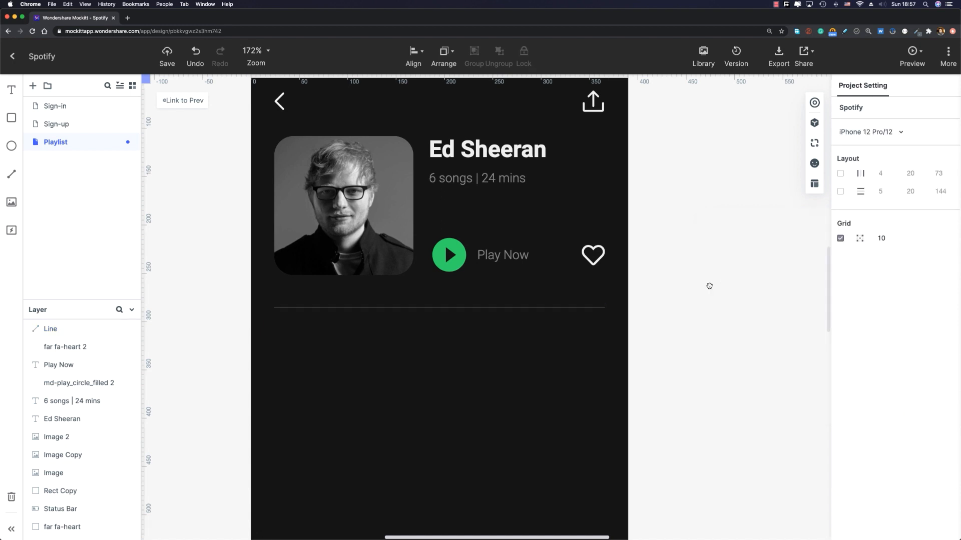
scroll(670, 287, down, 2)
scroll(670, 287, left, 2)
click(602, 286)
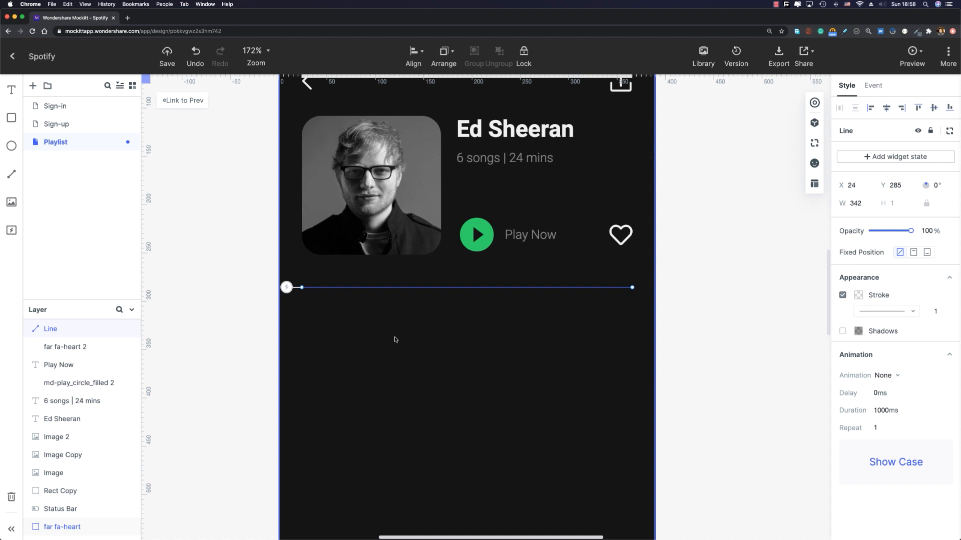
click(621, 326)
scroll(474, 350, down, 3)
scroll(474, 350, left, 2)
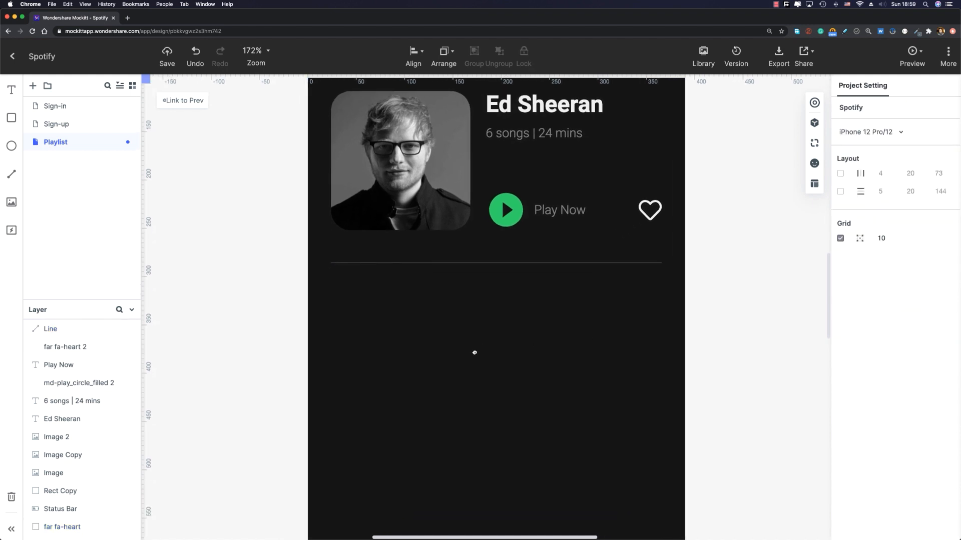
Step: Duplicate the artist portrait and place the copy below the divider line at X 24, Y 325
click(386, 134)
scroll(350, 175, up, 4)
scroll(350, 175, right, 1)
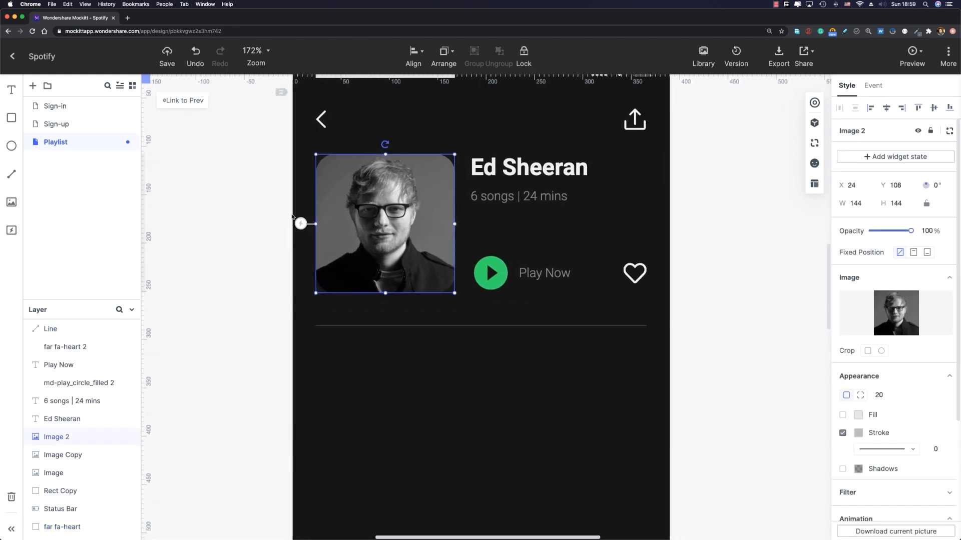
key(super+d)
drag(370, 335, 369, 404)
scroll(369, 404, down, 5)
scroll(370, 404, left, 2)
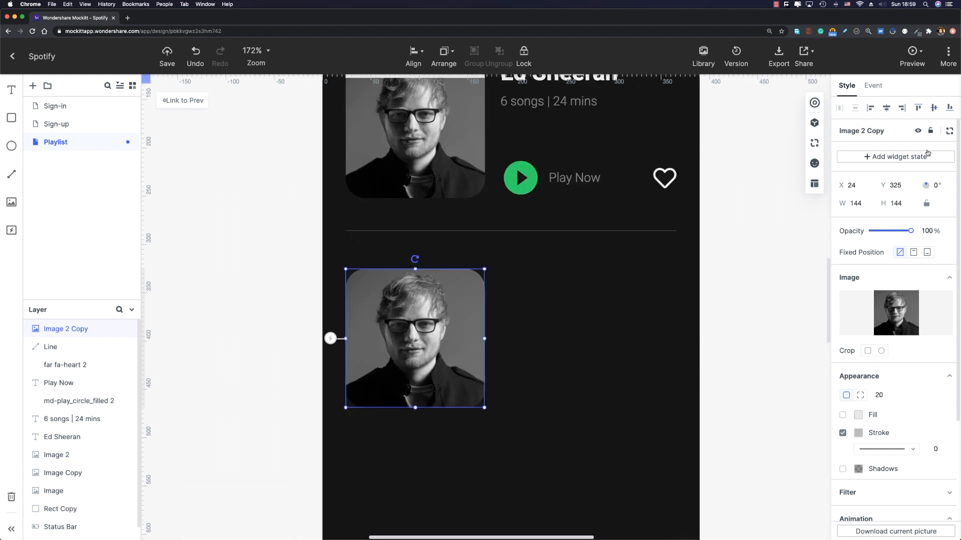
Step: Lock the copied portrait's proportions and set its width to 62
click(927, 200)
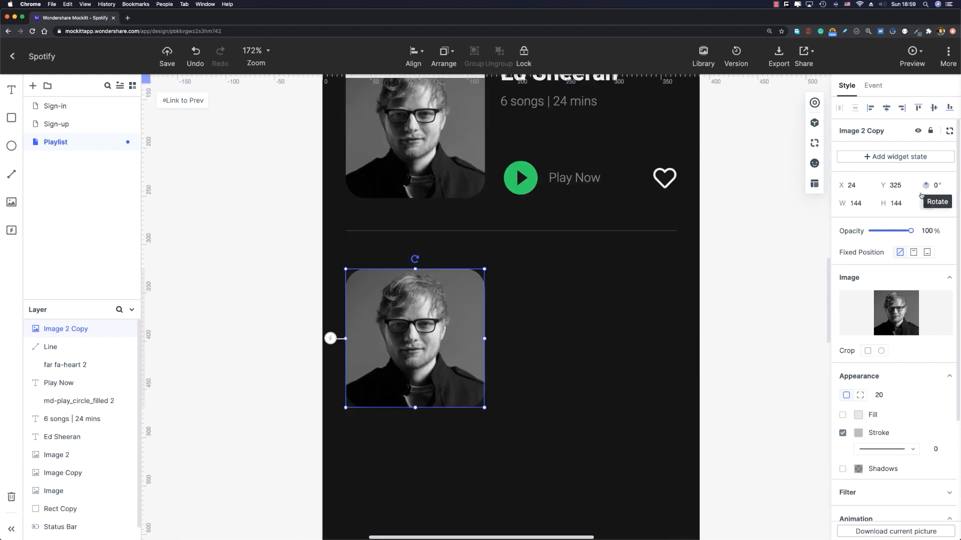
click(855, 203)
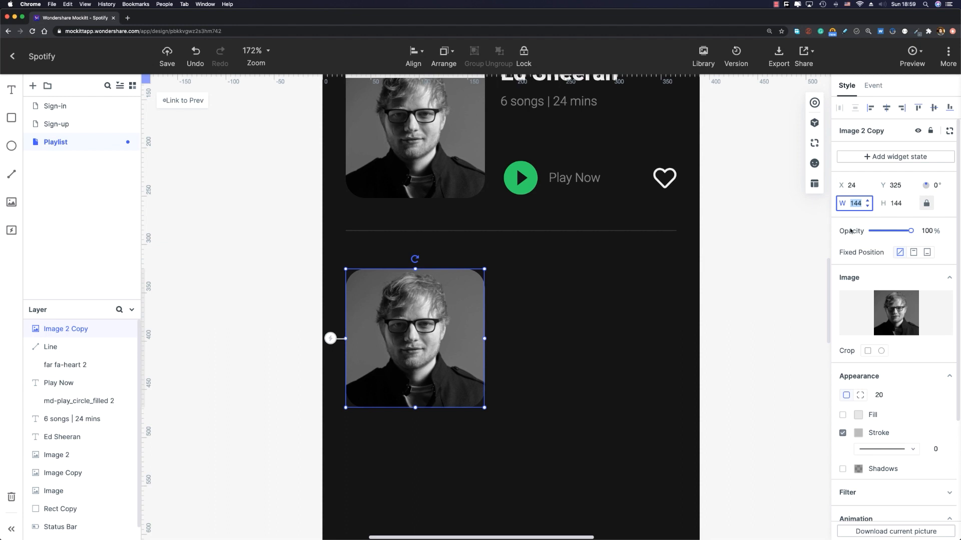
text(62)
key(Tab)
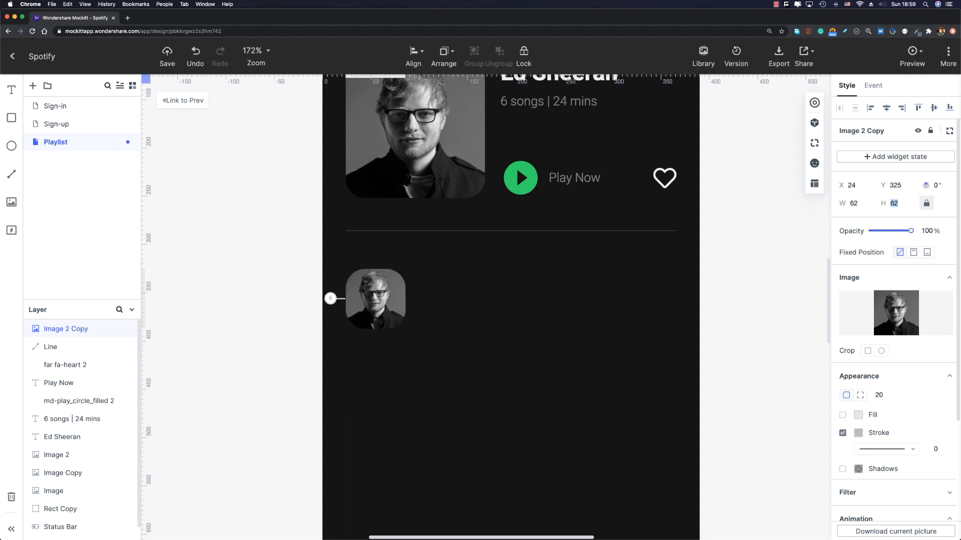
Step: Reduce the small portrait's corner radius to 15 and move it up to Y 310
click(888, 397)
click(888, 398)
click(888, 397)
click(888, 398)
click(888, 397)
click(711, 360)
drag(382, 295, 384, 286)
Step: Check the divider line's spacing and nudge it up to Y 284
click(438, 231)
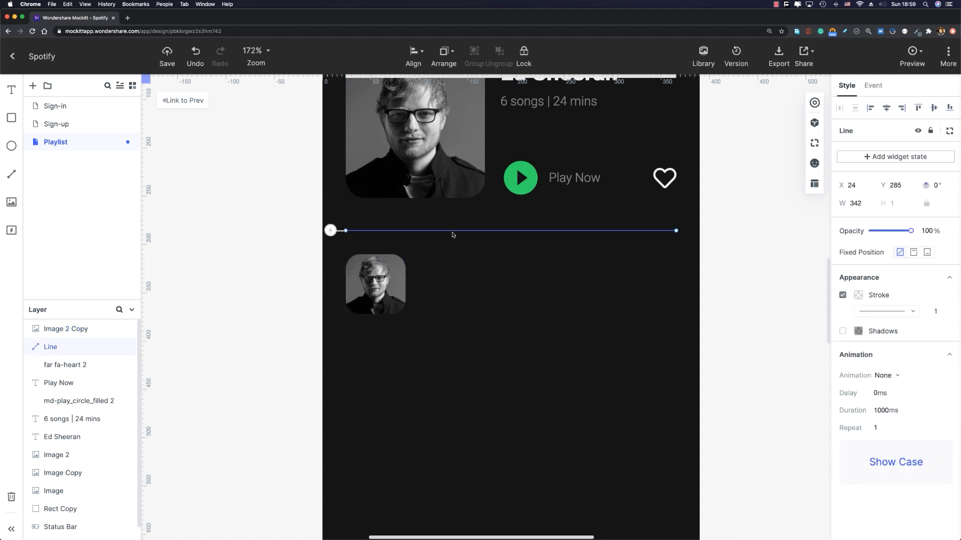
key(alt)
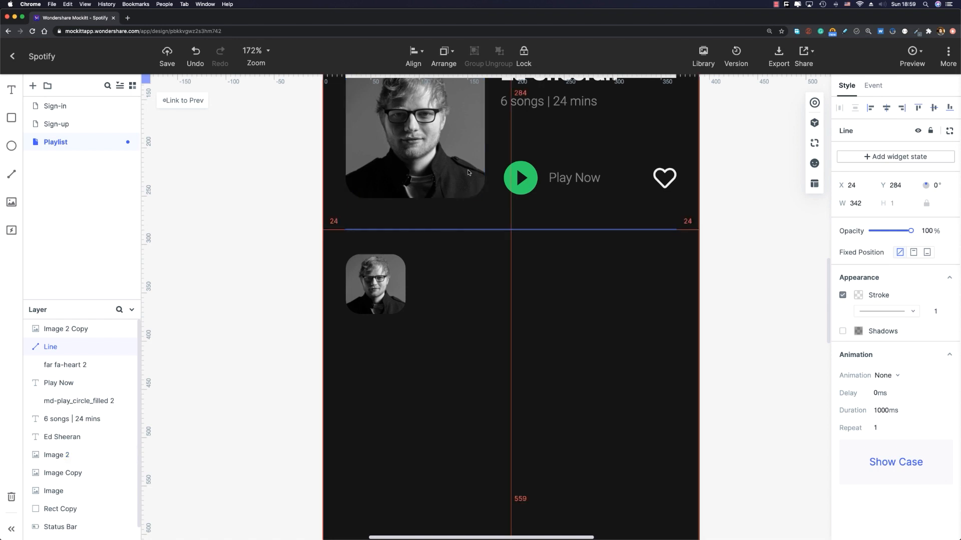
key(Up)
Step: Nudge the small portrait below the divider line down to Y 317
click(397, 270)
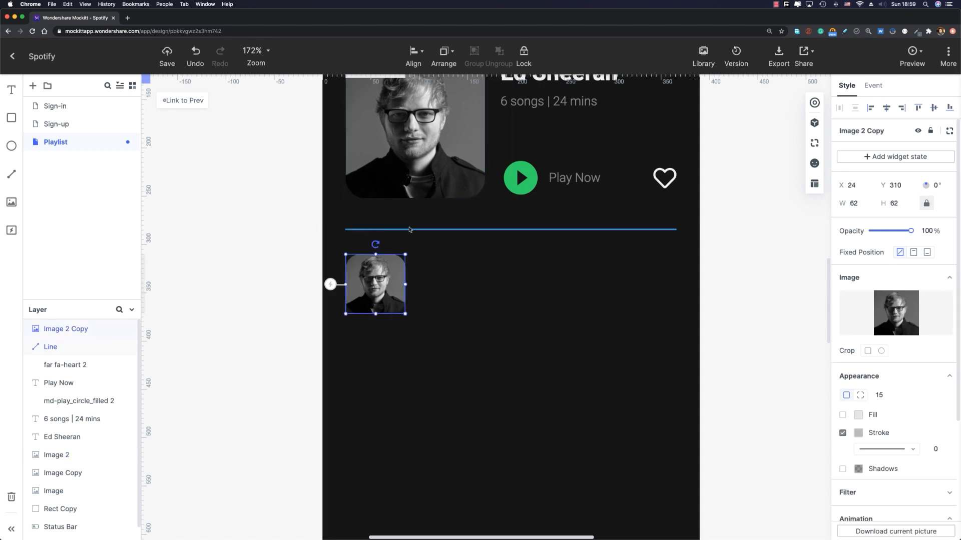
key(shift+Down)
key(Up)
key(Up)
key(Up)
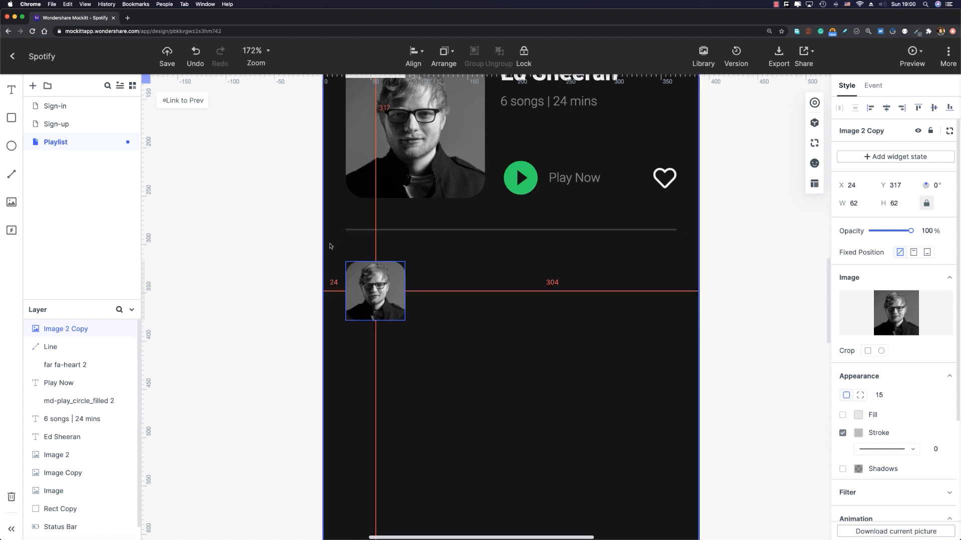
click(421, 280)
Step: Duplicate the "6 songs | 24 mins" text and place the copy beside the small portrait at X 95, Y 332
scroll(421, 280, up, 3)
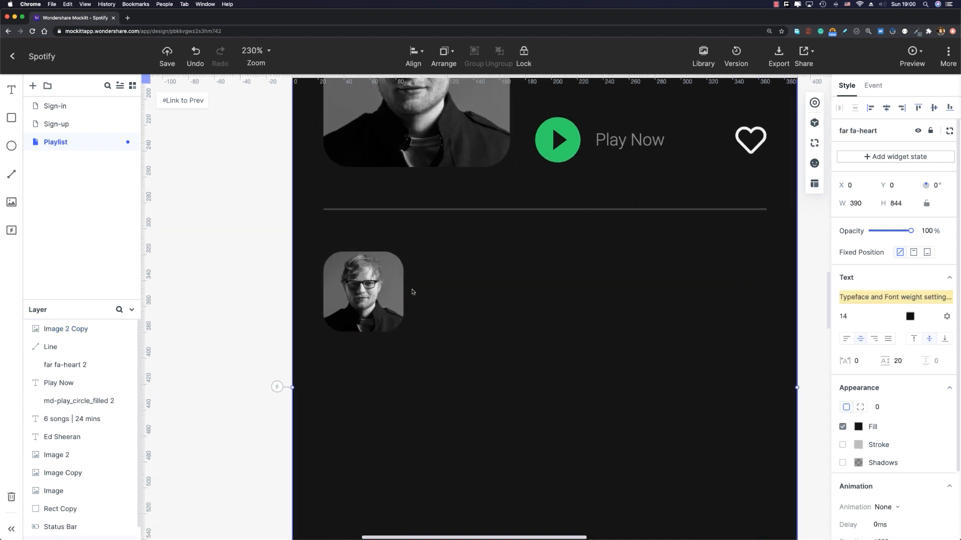
drag(465, 276, 396, 401)
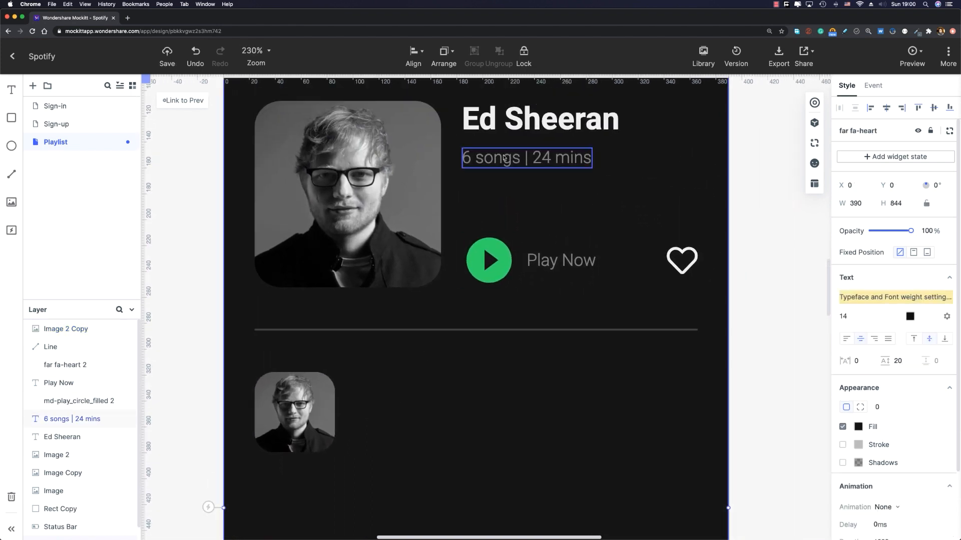
click(504, 159)
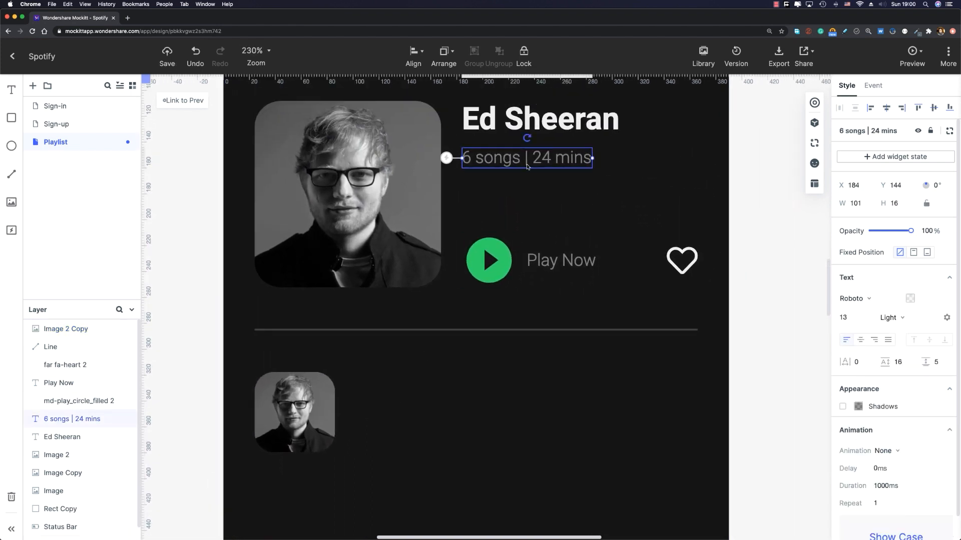
key(super+d)
drag(507, 165, 376, 402)
scroll(550, 325, down, 5)
scroll(550, 325, left, 3)
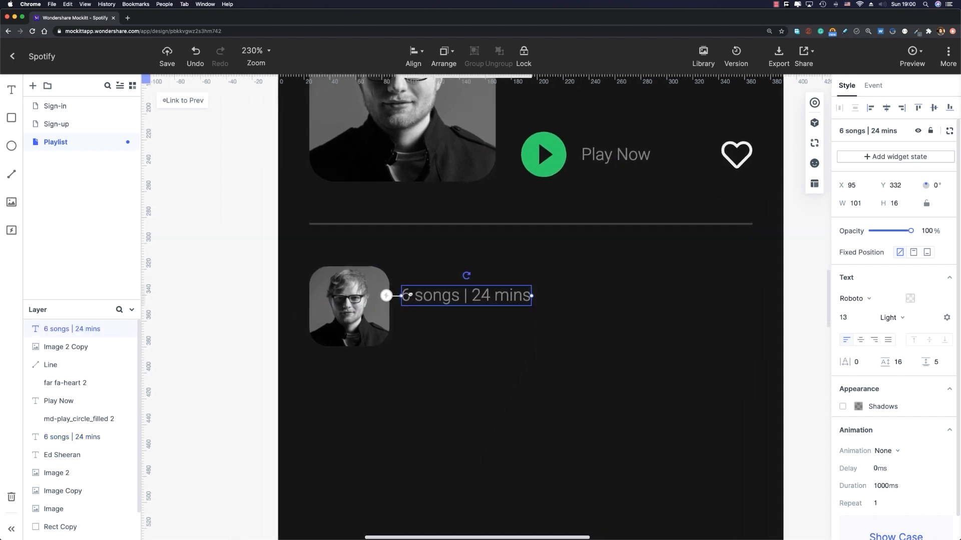
Step: Make the copied text's #EEEEEE colour fully opaque and set its font weight to Medium 500
click(909, 298)
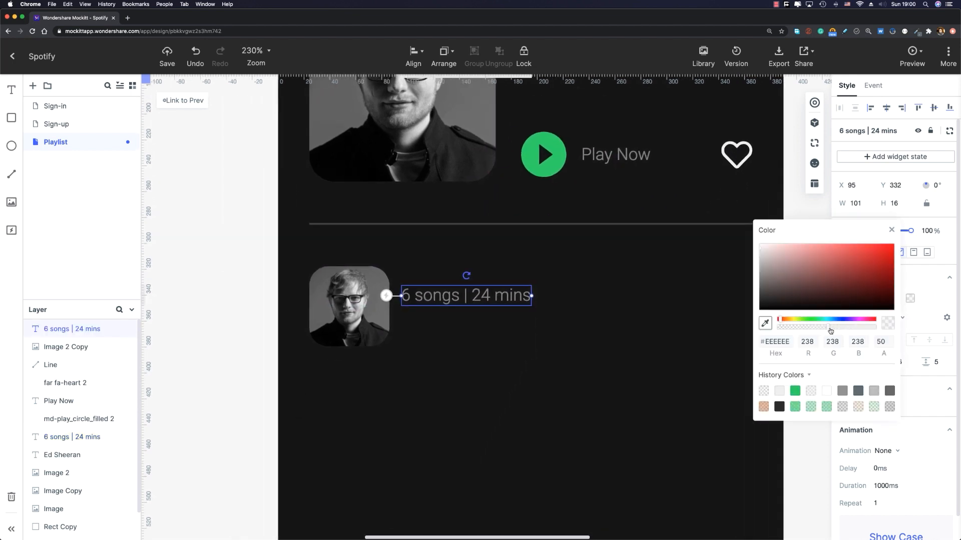
drag(828, 328, 871, 330)
click(903, 324)
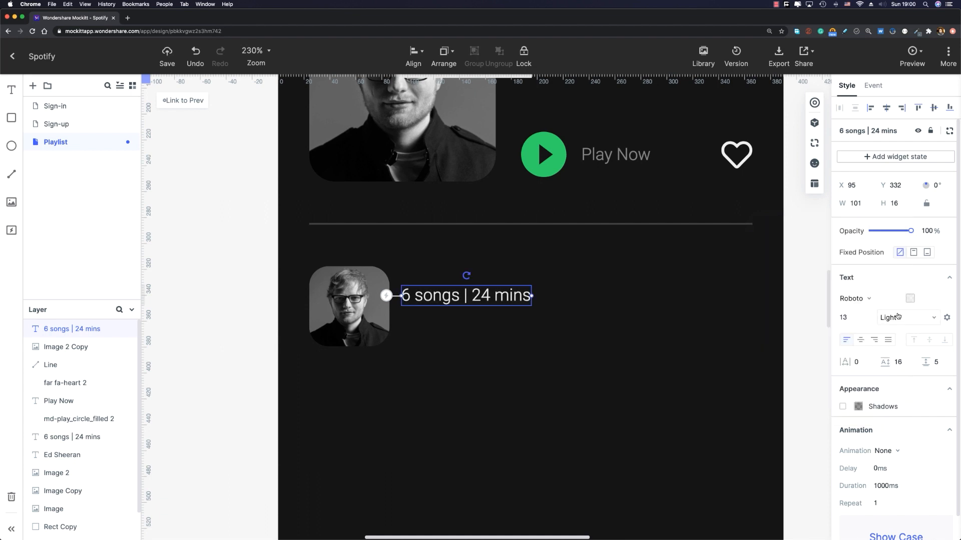
click(899, 317)
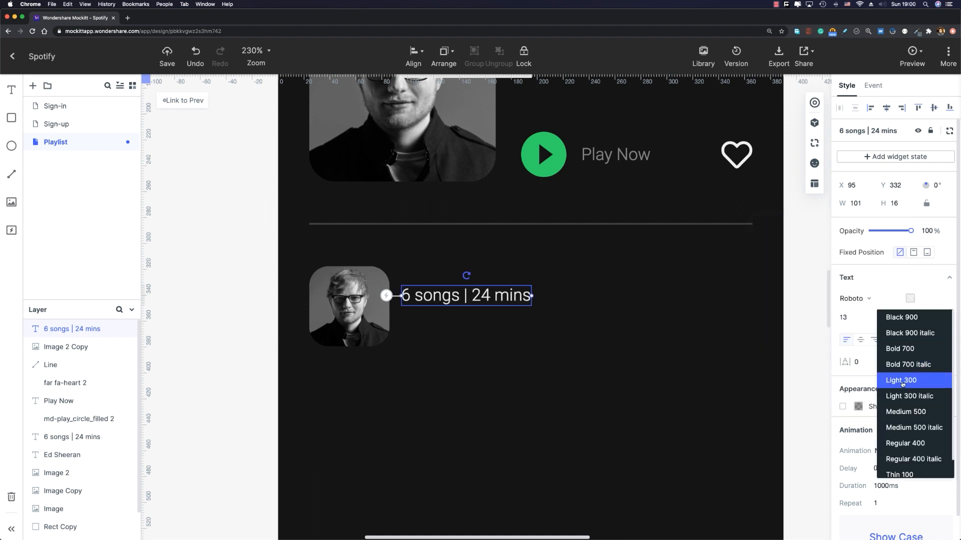
click(903, 411)
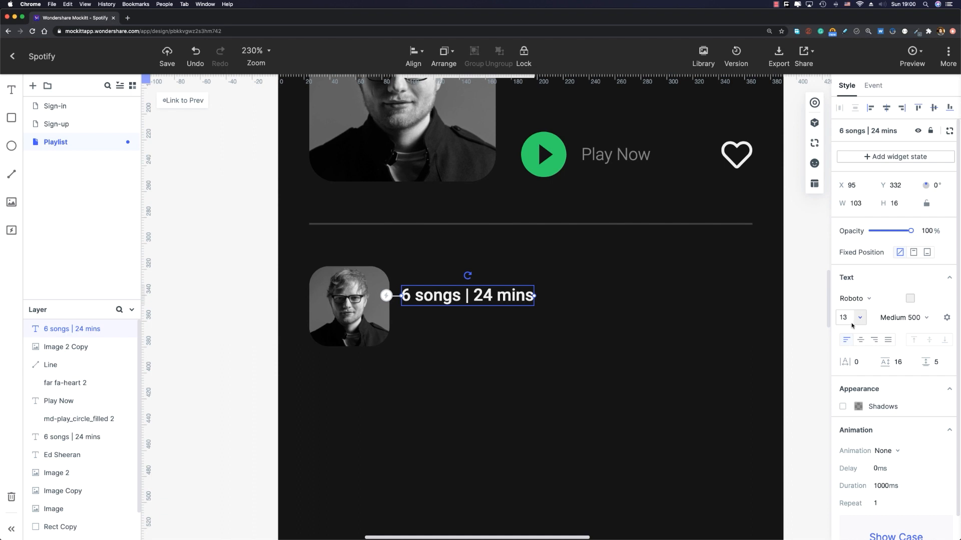
Step: Change the copied text beside the small portrait to "Shape of You"
double_click(447, 297)
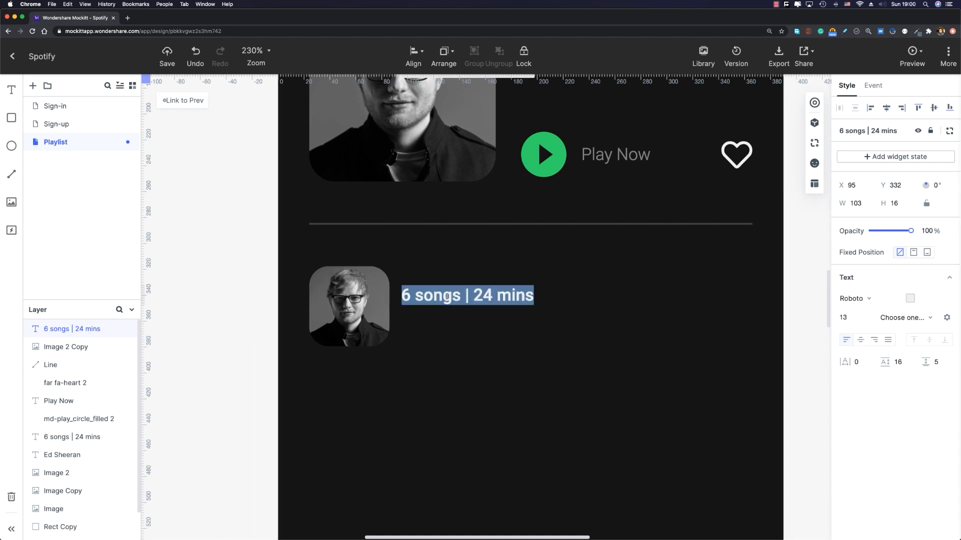
text(Shap)
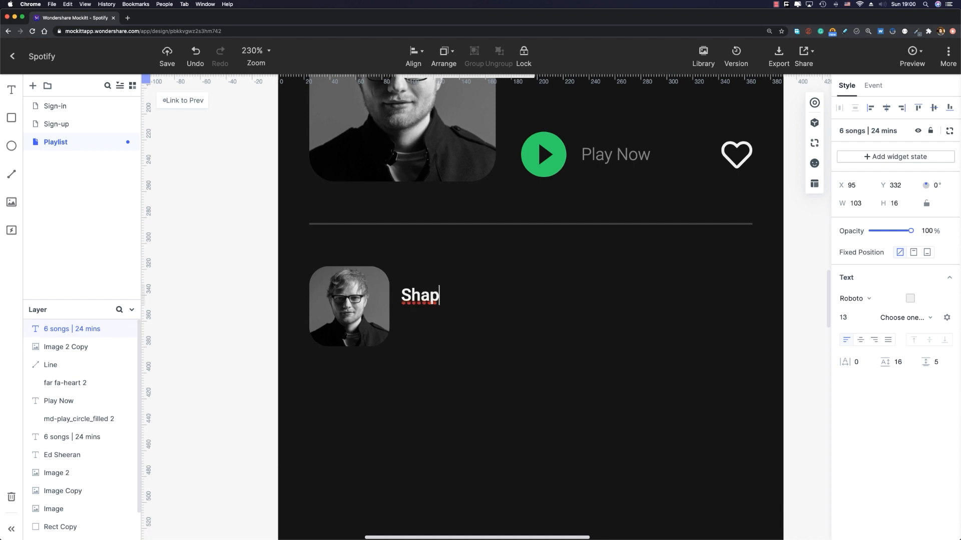
text(e of You)
key(Escape)
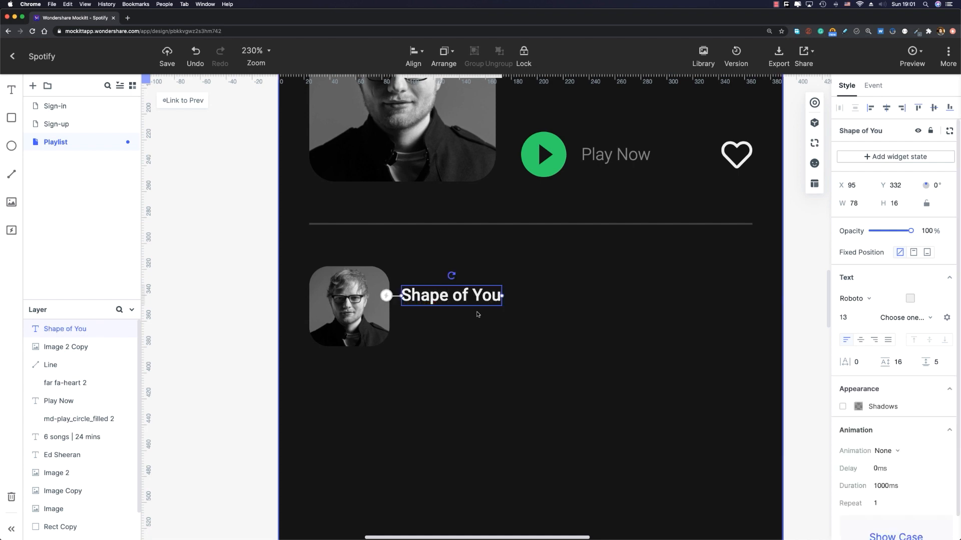
Step: Set the "Shape of You" text's font weight to Regular 400 and nudge it away from the small portrait to X 102
click(900, 318)
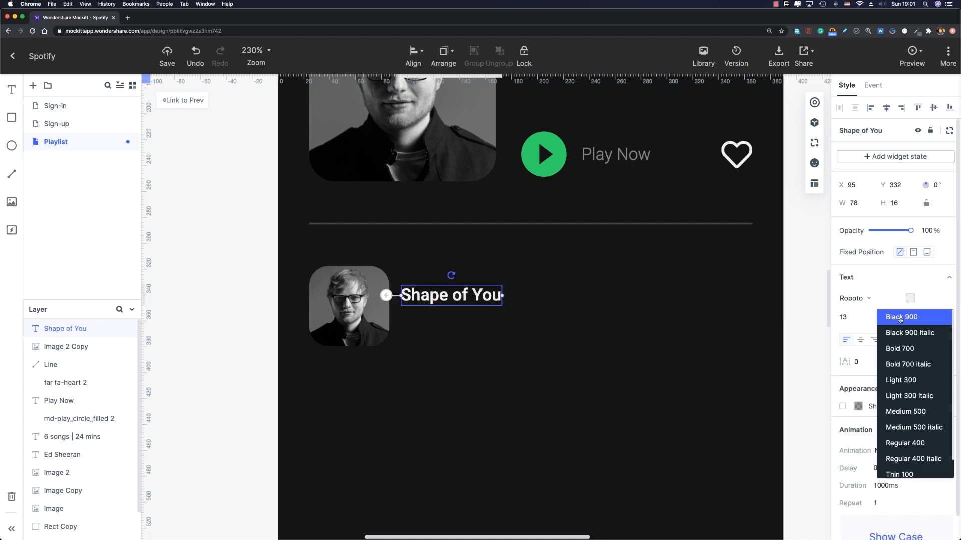
click(912, 444)
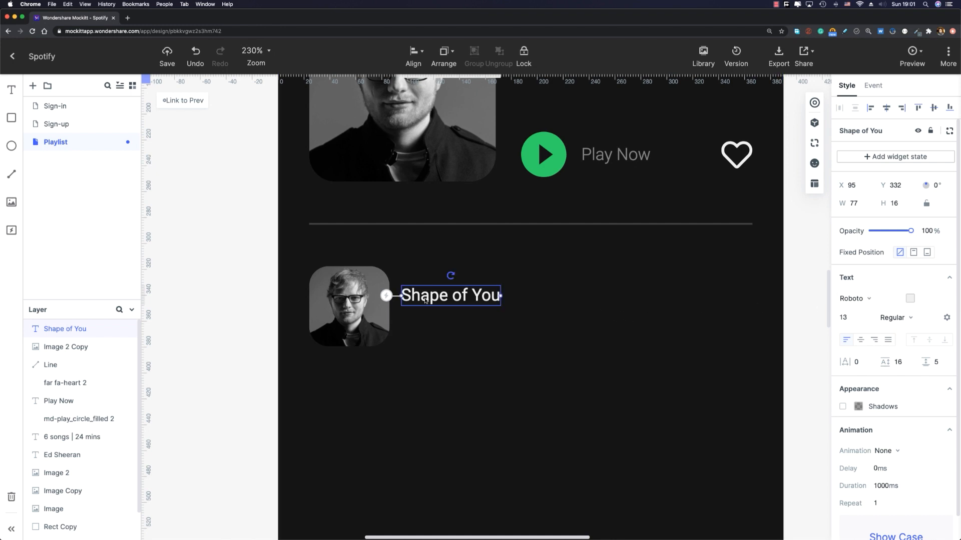
key(Right)
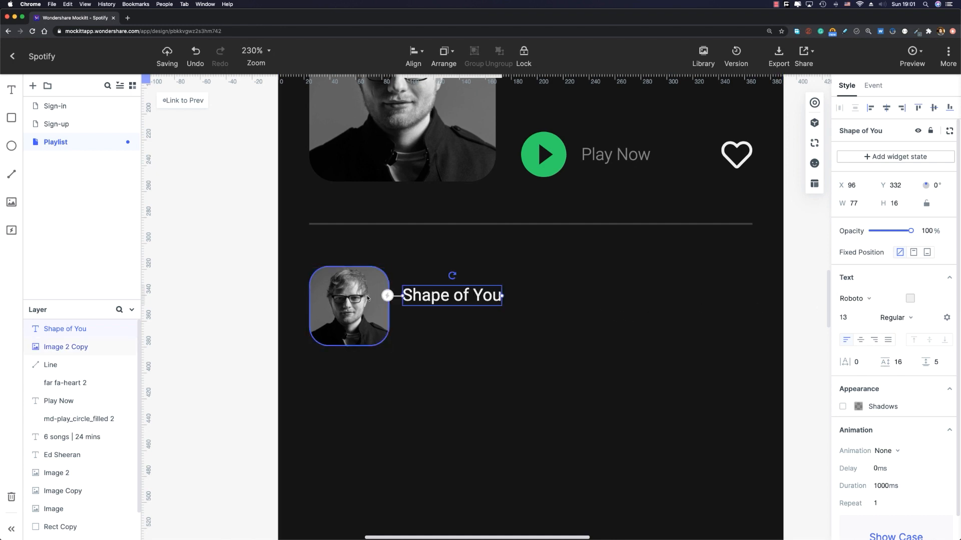
key(Right)
key(Right)
key(Right)
key(Right)
key(Right)
key(Right)
key(Right)
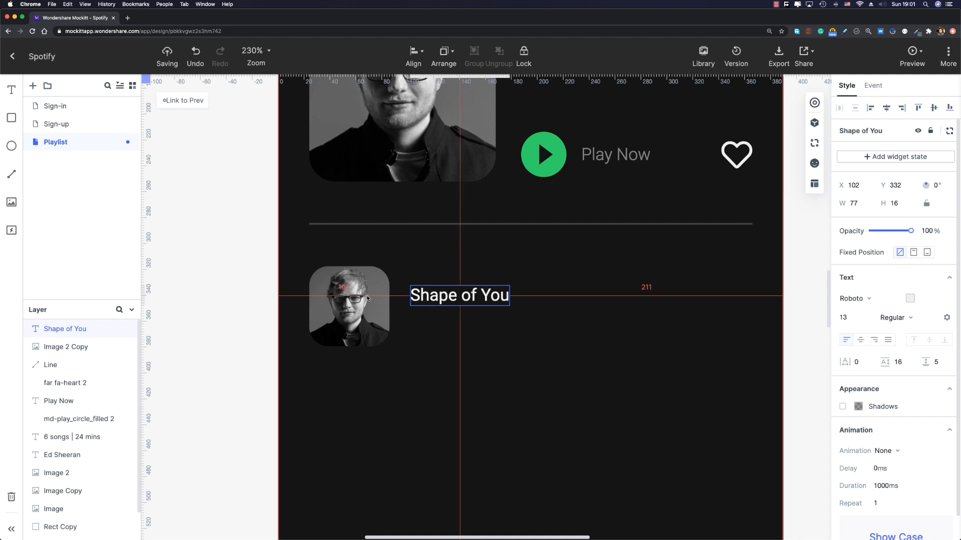
Step: Duplicate the "Shape of You" text directly below the original at Y 354 and set the copy's font weight to Light 300
key(super+d)
drag(440, 316, 441, 324)
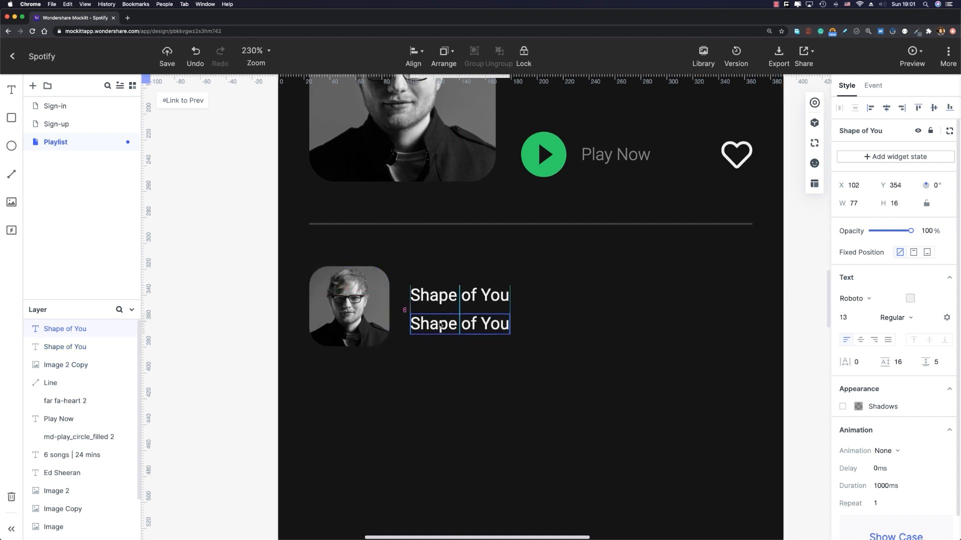
click(895, 318)
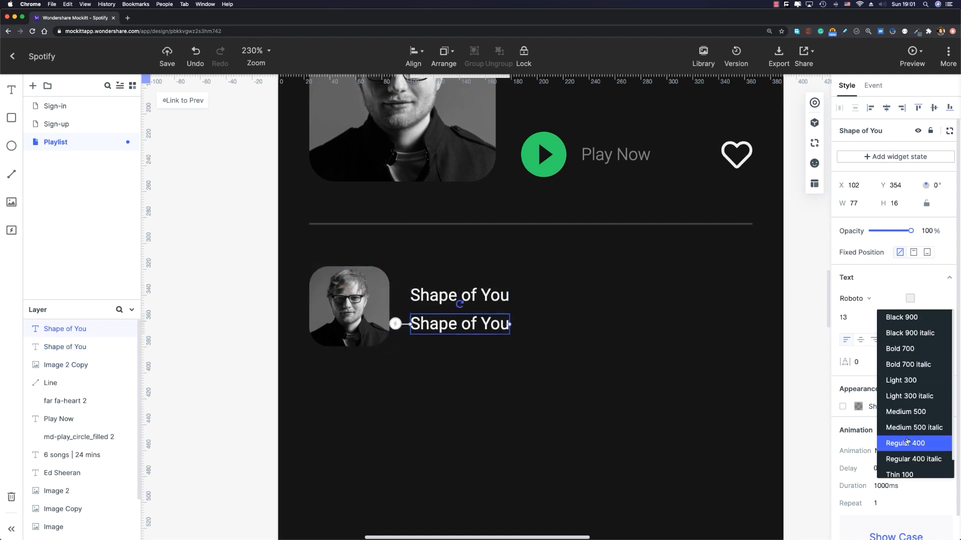
click(900, 380)
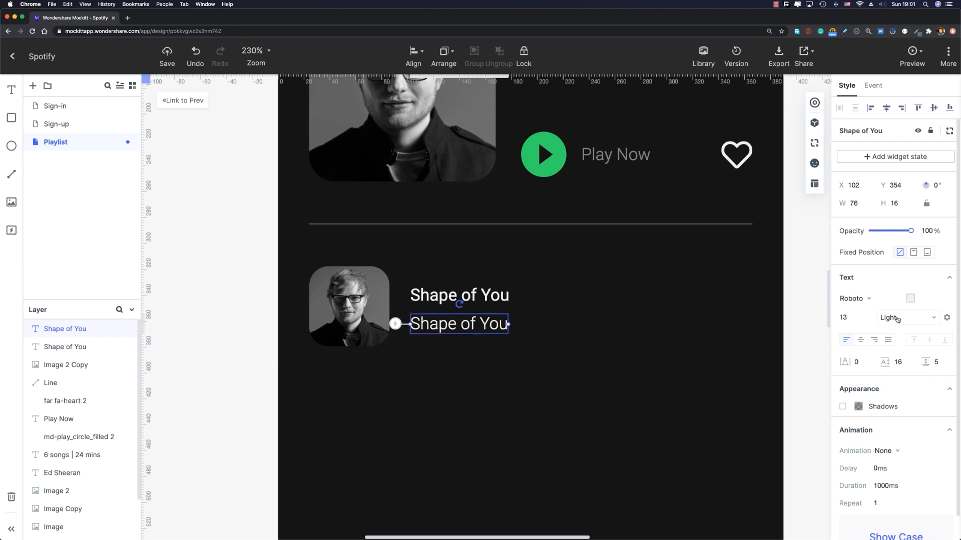
Step: Change the lower copy of the song title to "Ed Sheeran"
double_click(476, 329)
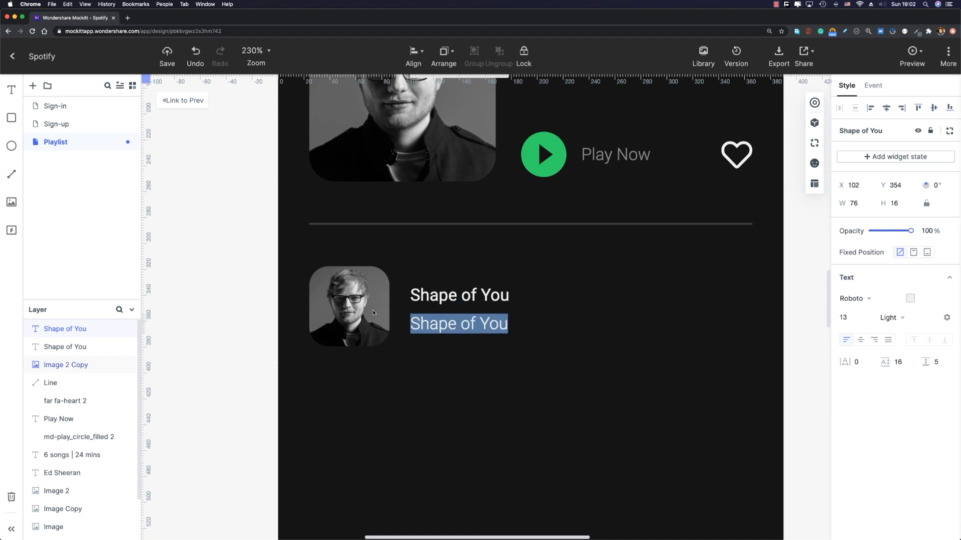
text(Ed Sheeran)
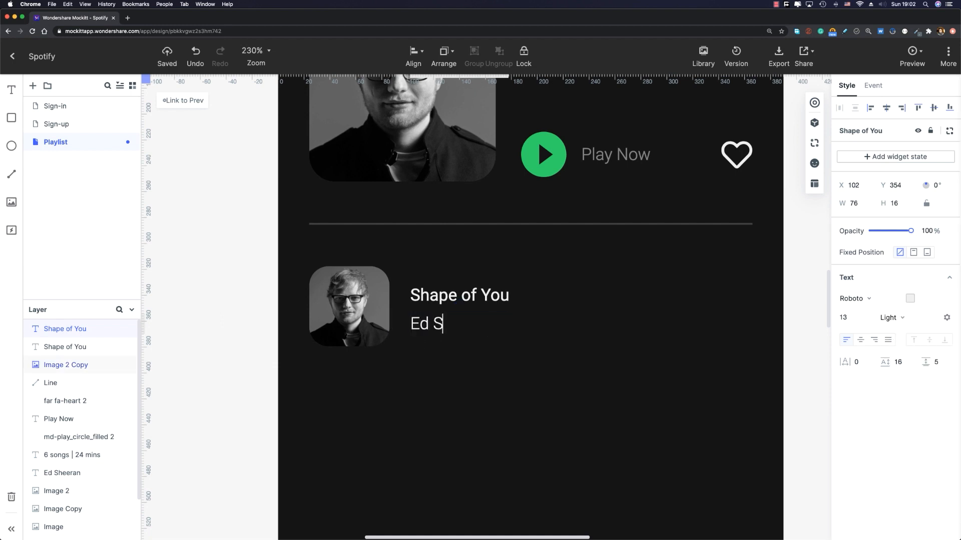
key(Escape)
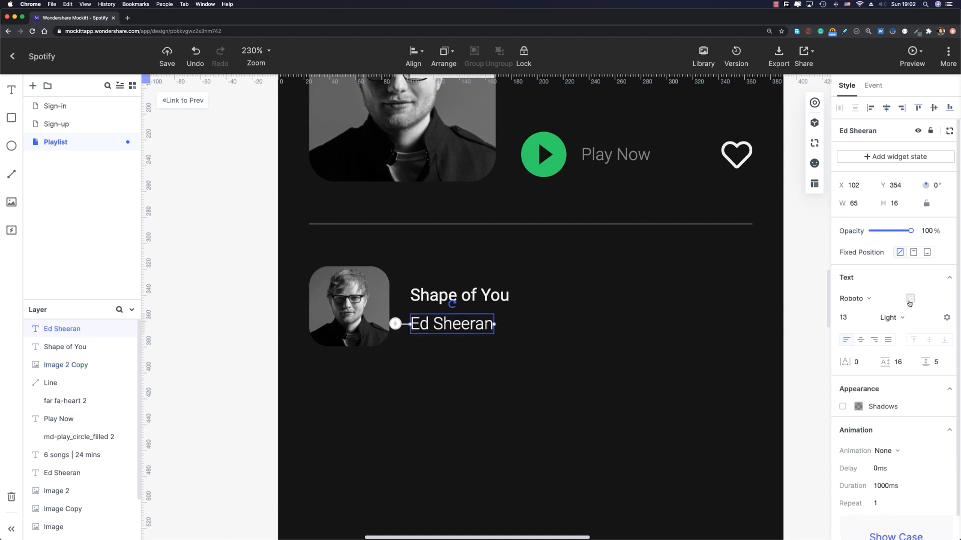
Step: Set the alpha of the #EEEEEE colour to 50 for the "Ed Sheeran" text under the song title
click(910, 299)
click(882, 342)
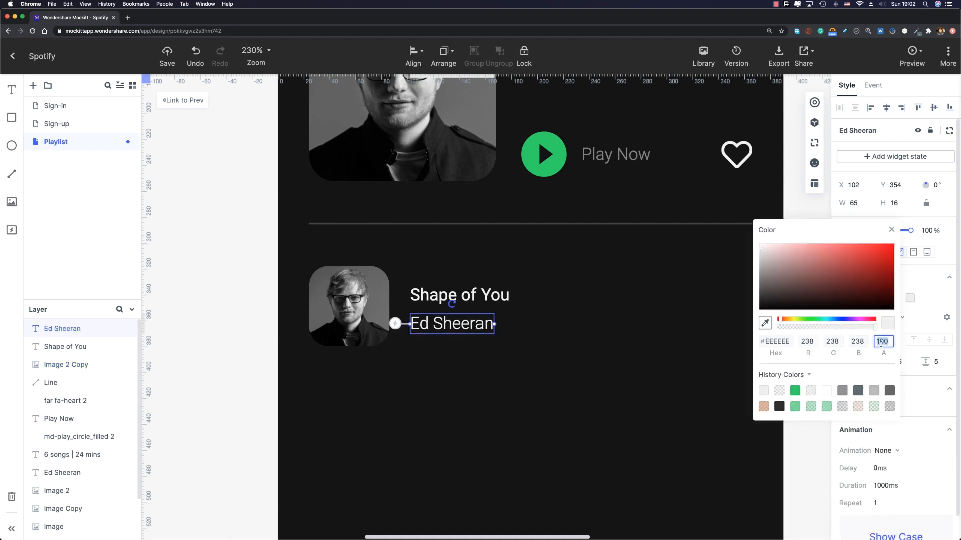
text(50)
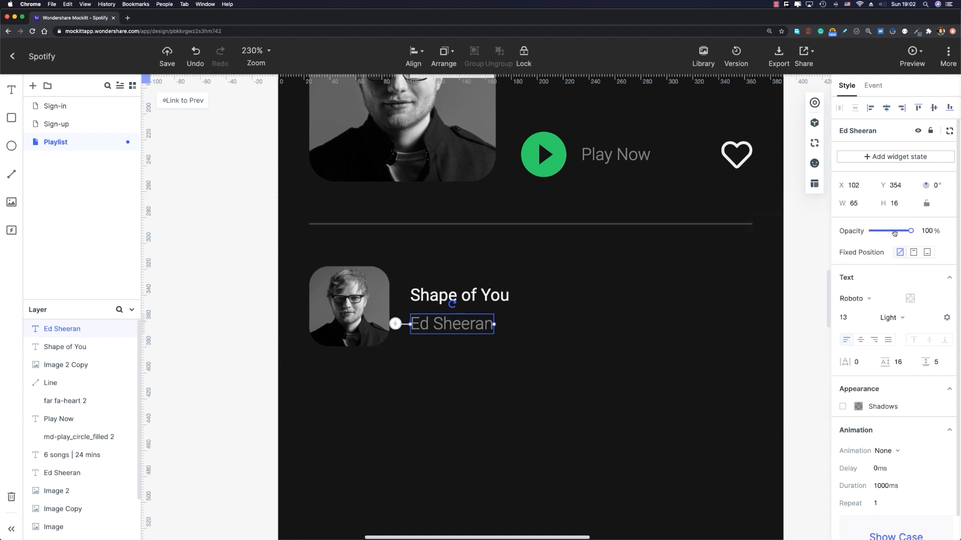
key(Escape)
Step: Nudge the lower "Ed Sheeran" text down to Y 356, and move it together with "Shape of You" slightly up beside the small portrait
key(Down)
key(Down)
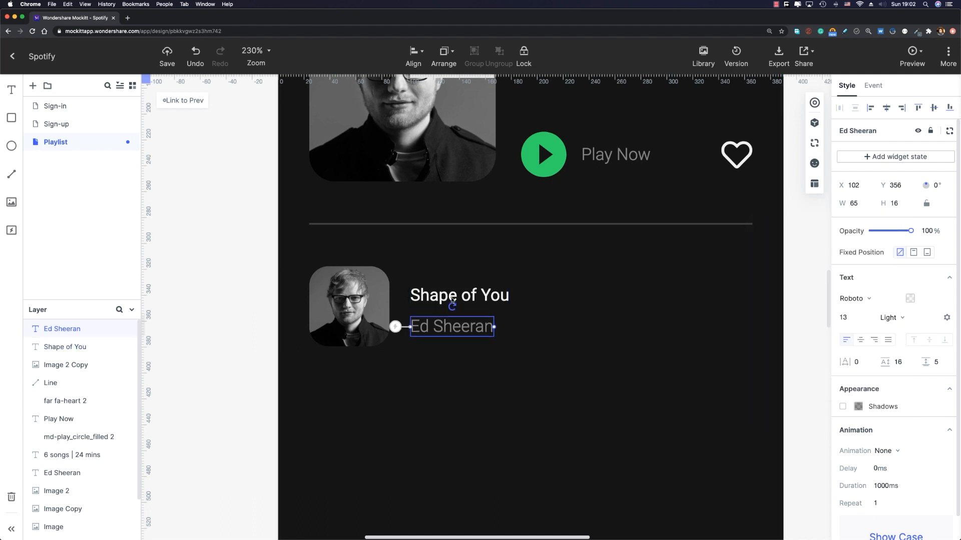
shift+click(451, 299)
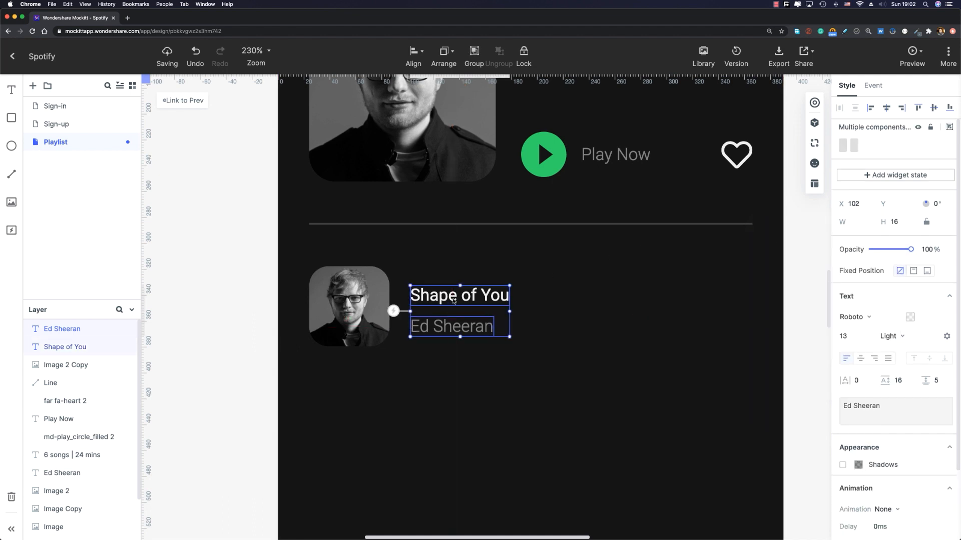
drag(452, 299, 452, 292)
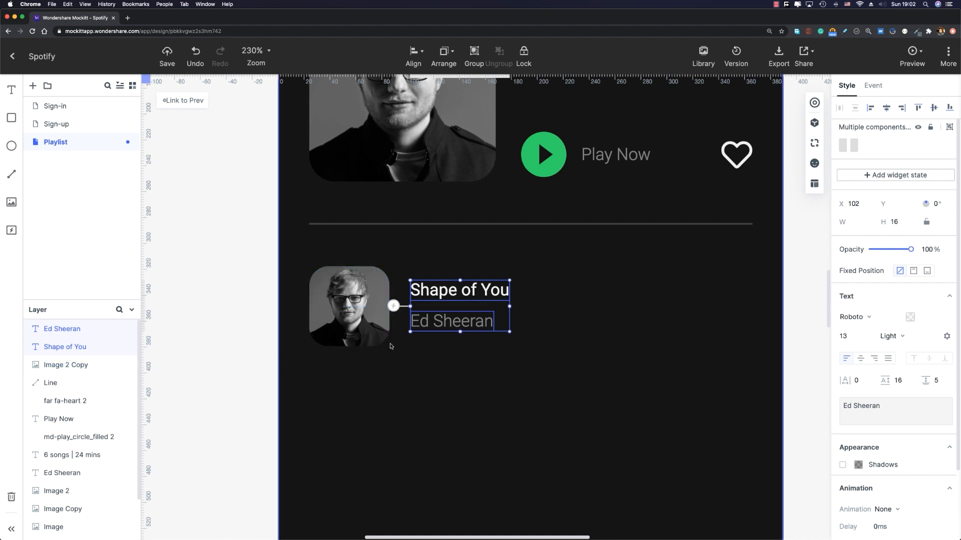
Step: Replace the small portrait in the song row with the "Divide Cover" image from the Spotify library folder
scroll(429, 392, right, 3)
click(271, 314)
click(903, 321)
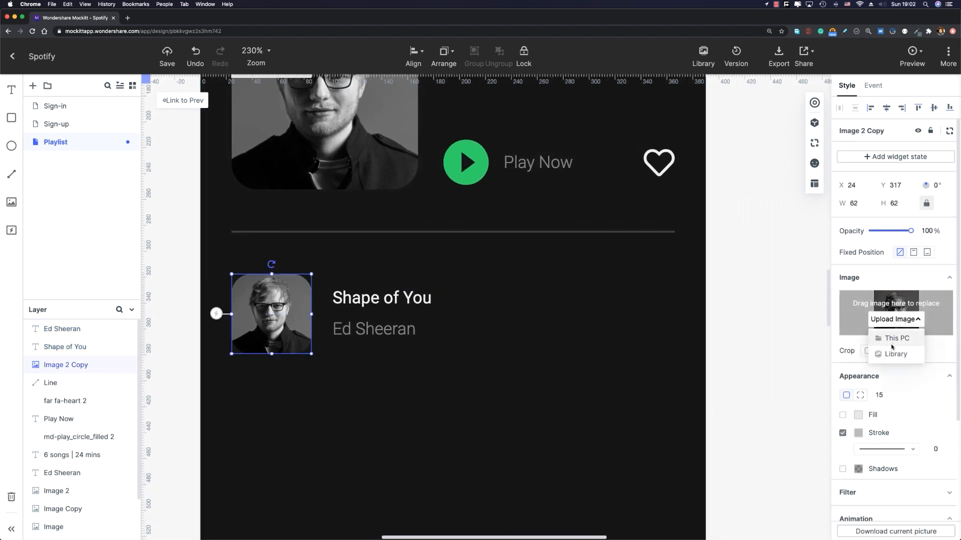
click(893, 353)
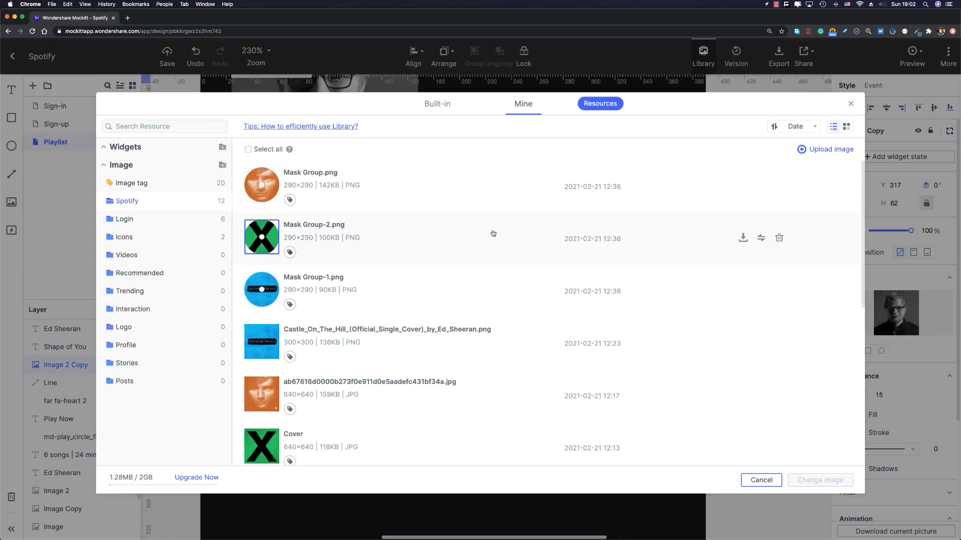
scroll(390, 299, down, 5)
scroll(389, 299, down, 3)
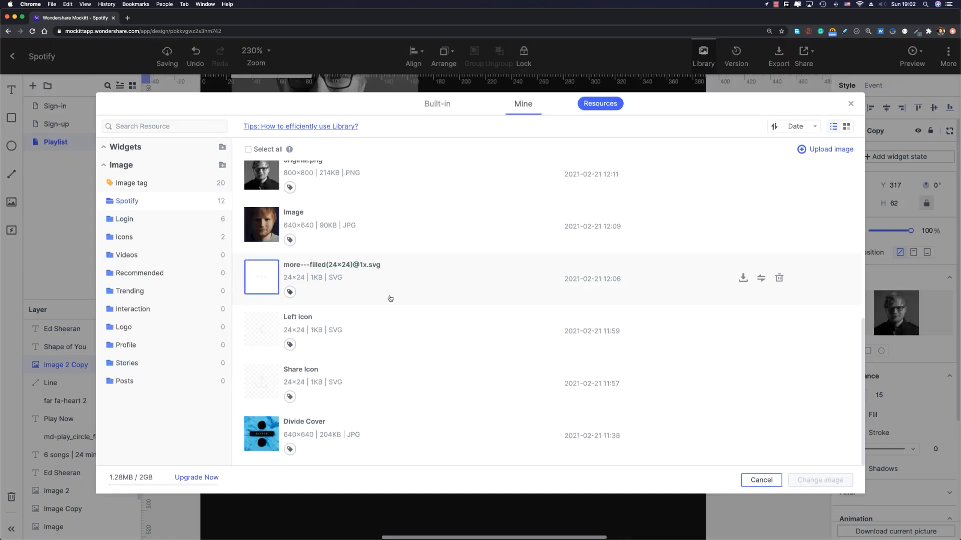
double_click(270, 450)
click(272, 449)
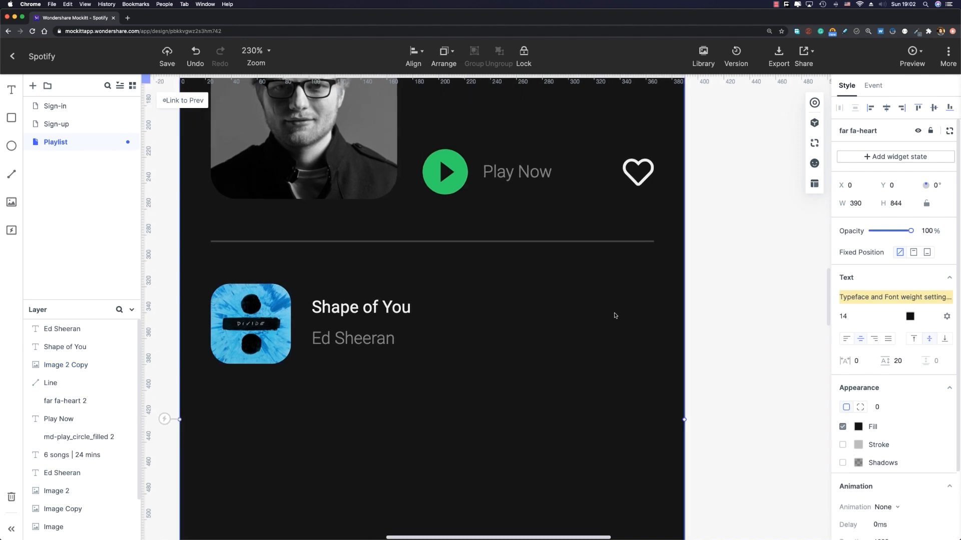
Step: Duplicate the share icon into the far end of the song row at X 342, Y 336, vertically centred with the album cover
scroll(641, 265, up, 5)
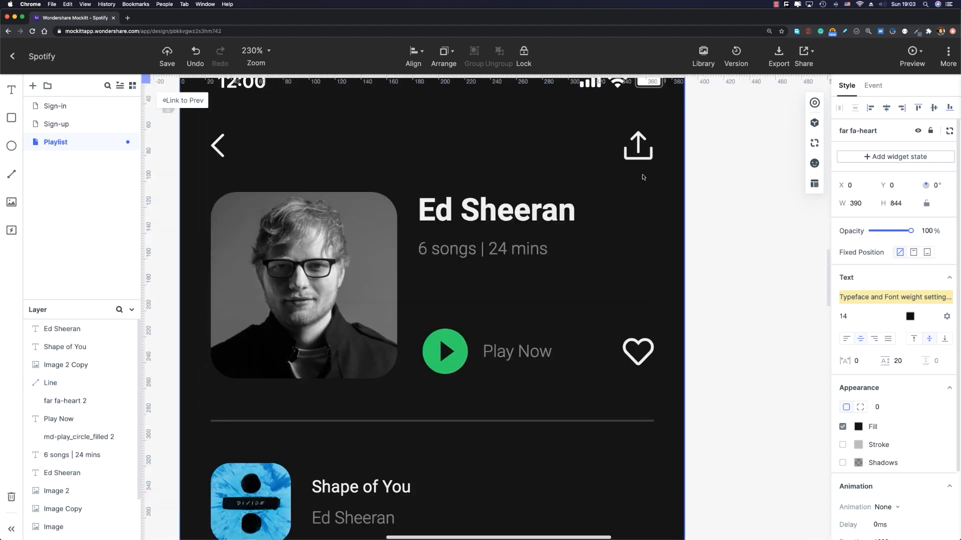
click(638, 155)
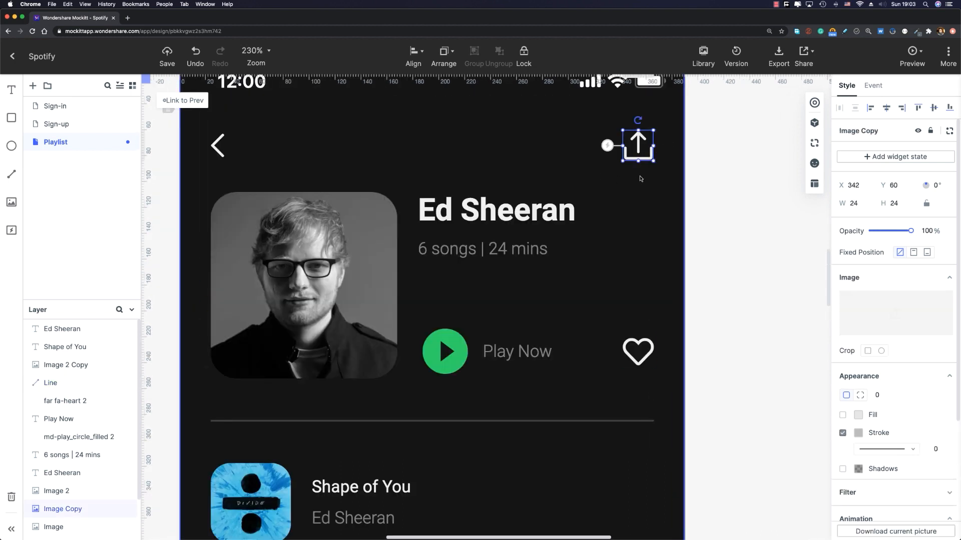
key(super+d)
drag(637, 165, 619, 515)
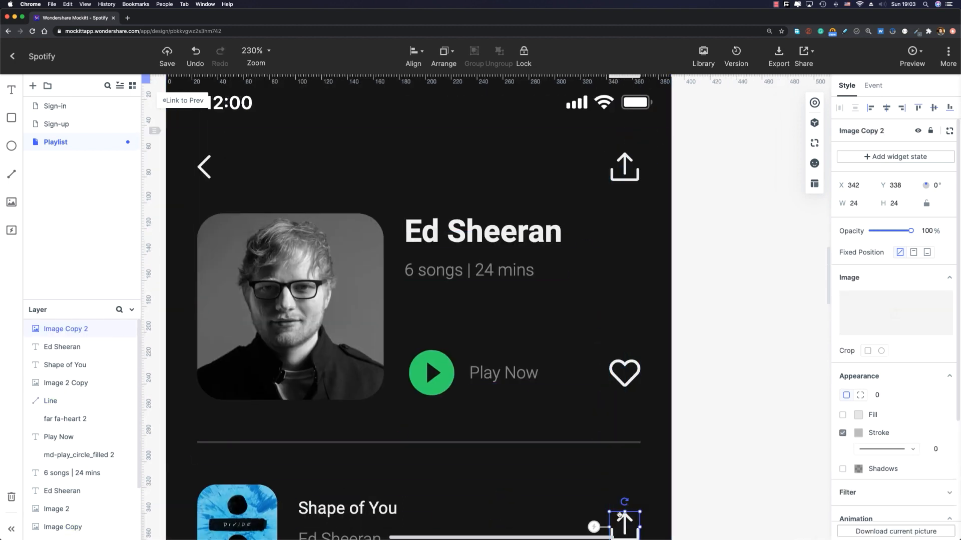
scroll(602, 341, down, 3)
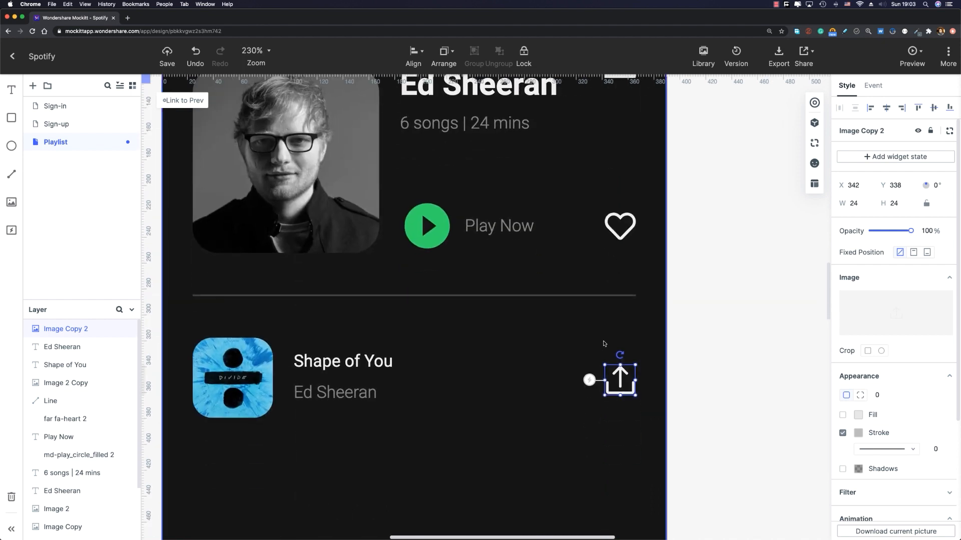
drag(616, 379, 617, 373)
shift+click(255, 403)
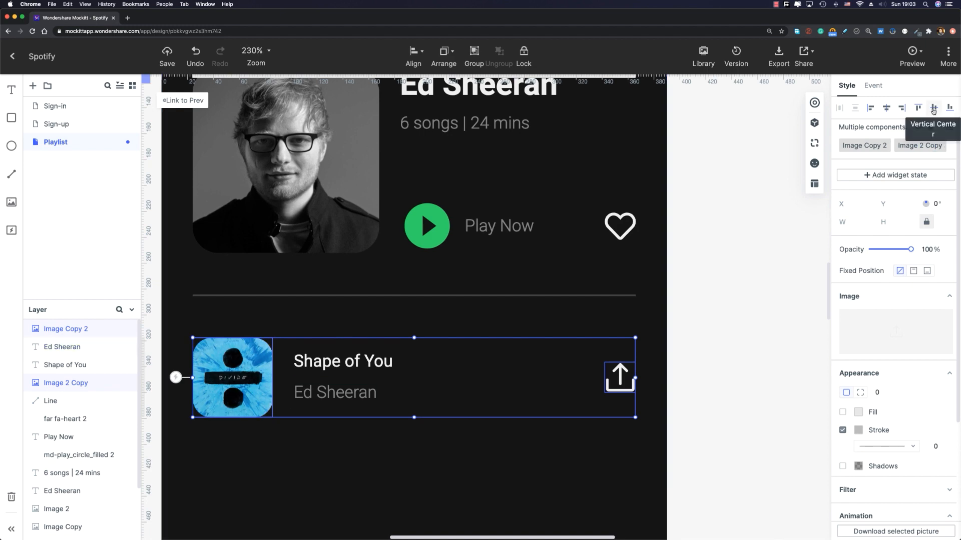
click(620, 378)
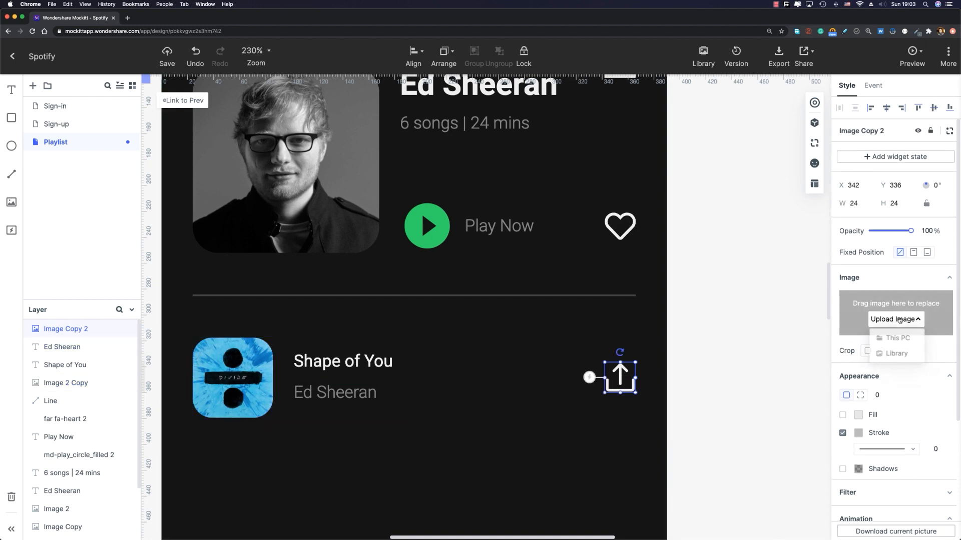
click(897, 353)
scroll(280, 310, down, 5)
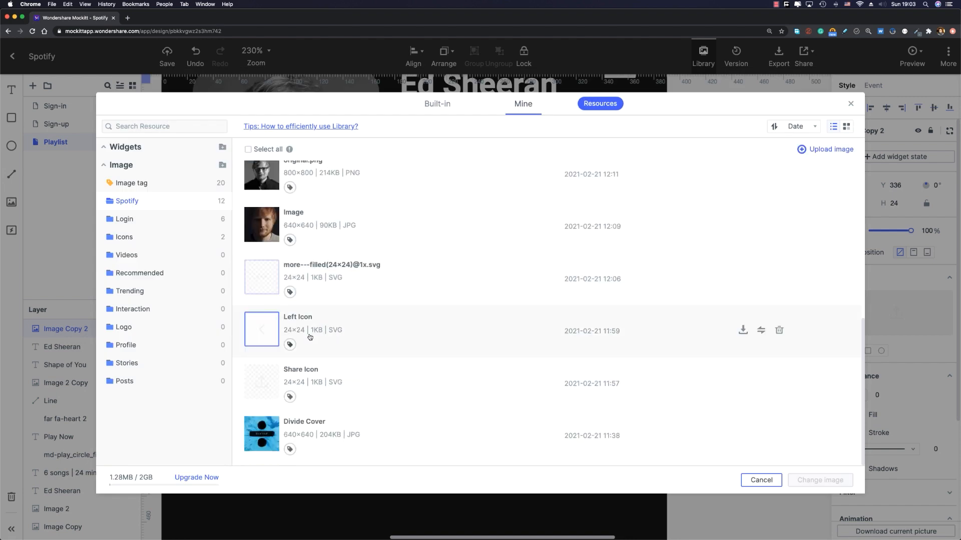
double_click(262, 278)
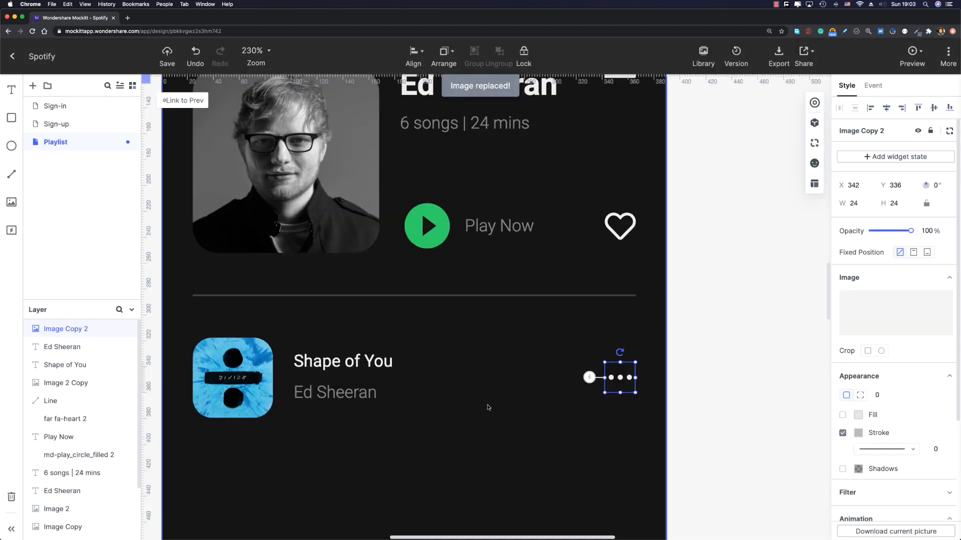
Step: Group the song row's album cover, "Shape of You" title, "Ed Sheeran" text and three-dot icon
drag(489, 407, 510, 311)
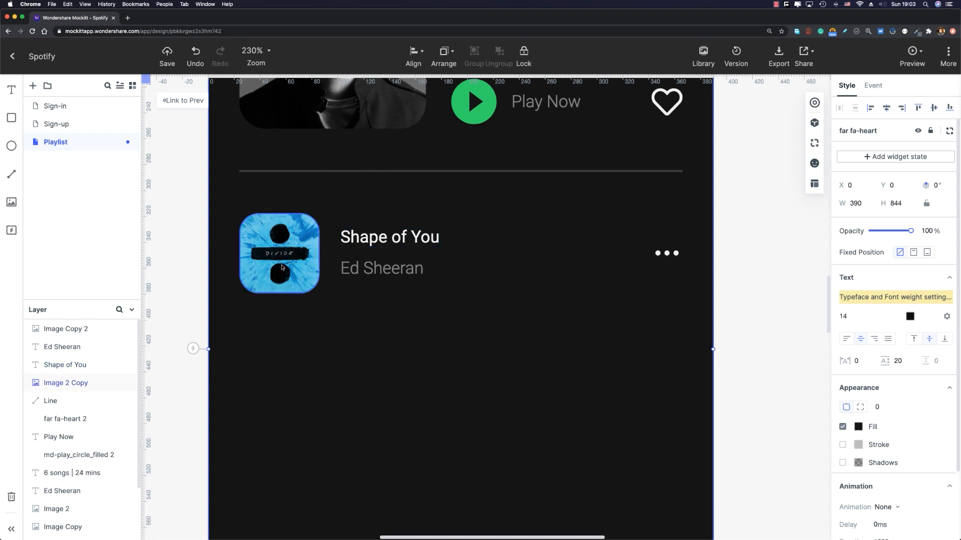
click(675, 253)
shift+click(390, 237)
shift+click(407, 270)
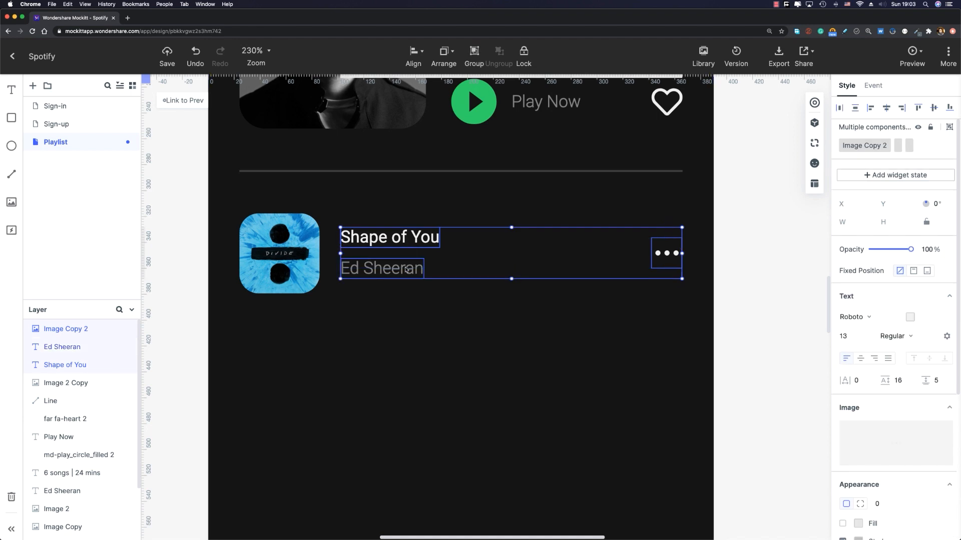
shift+click(280, 253)
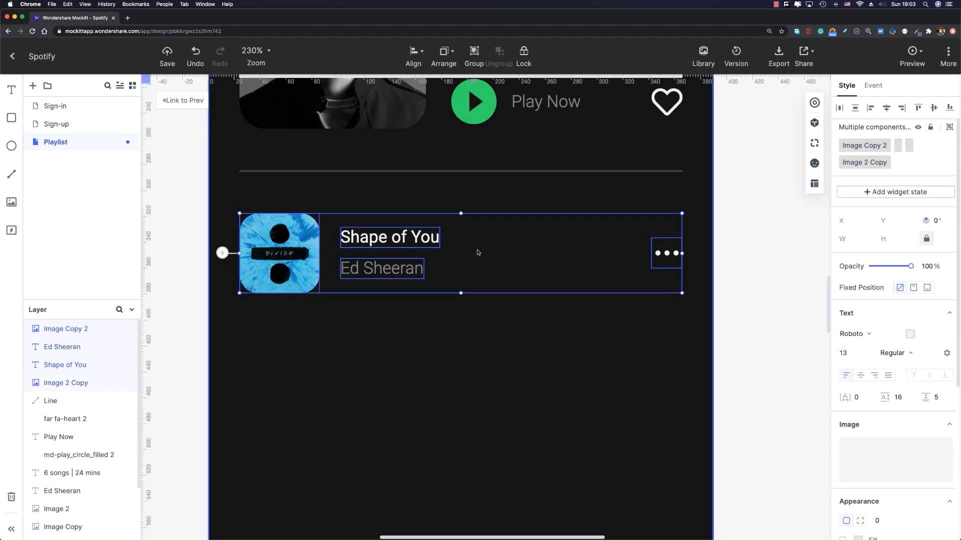
key(super+g)
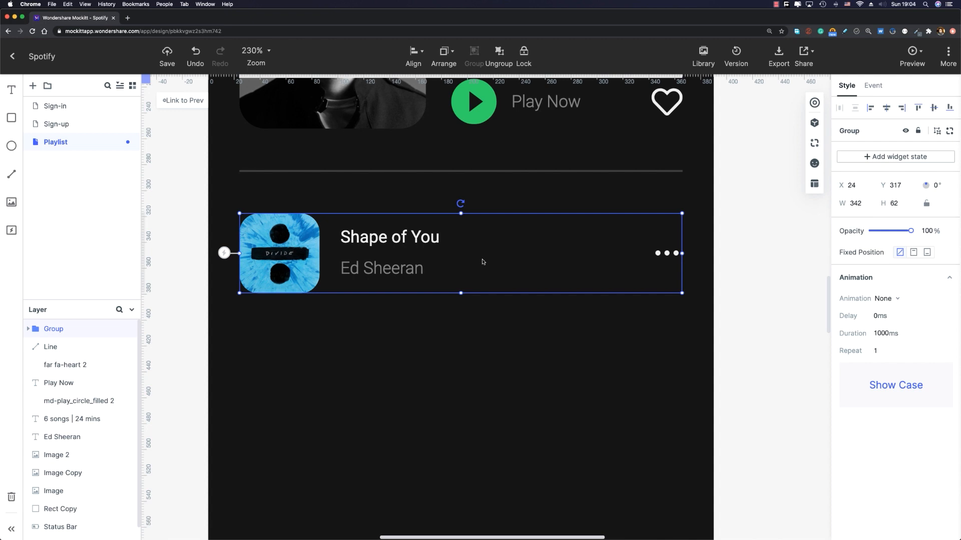
Step: Duplicate the song row group and place the copy below the original at X 24, Y 395
key(super+d)
drag(384, 316, 384, 339)
scroll(384, 339, down, 2)
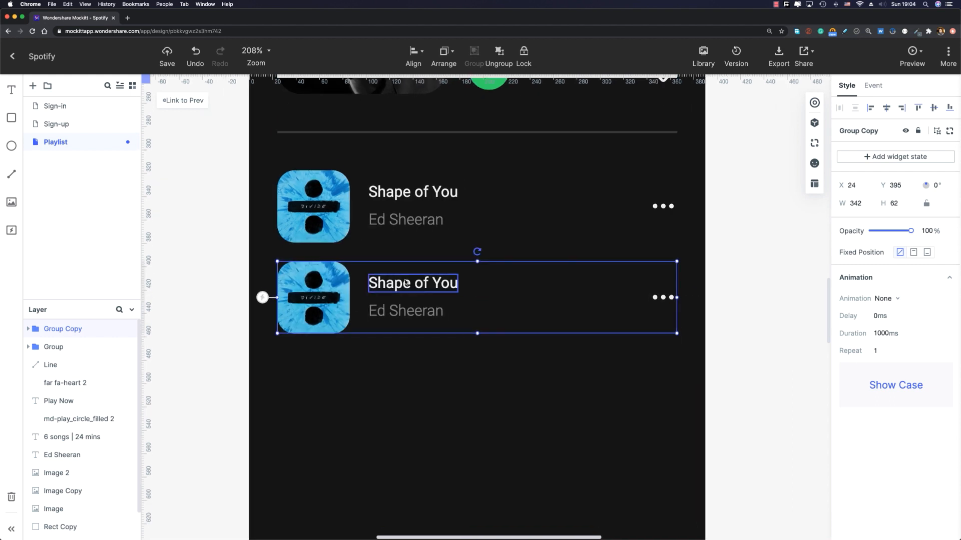
Step: Duplicate the song row four more times down the screen with the same spacing to make six rows
key(shift+1)
key(super+d)
key(super+d)
key(super+d)
key(super+d)
click(564, 306)
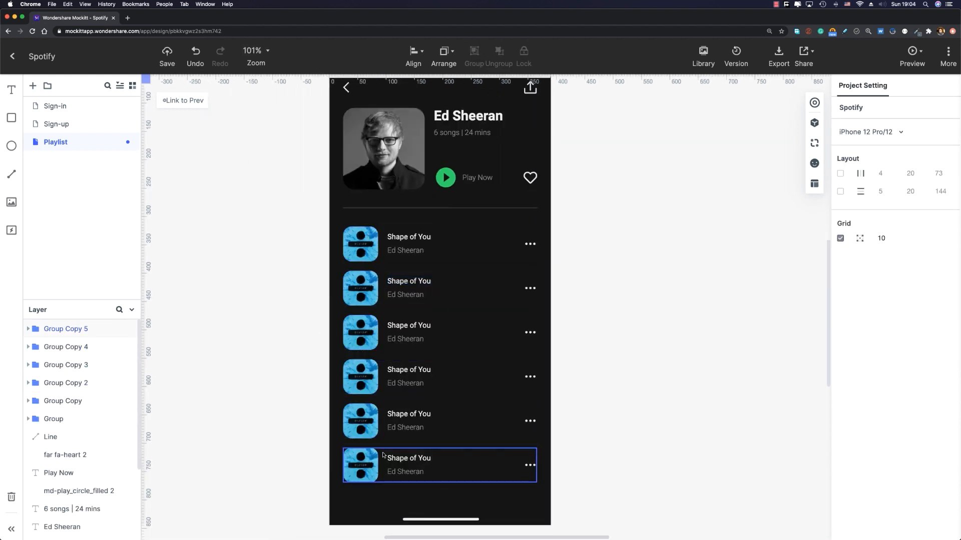
click(384, 457)
click(375, 418)
click(371, 372)
click(369, 330)
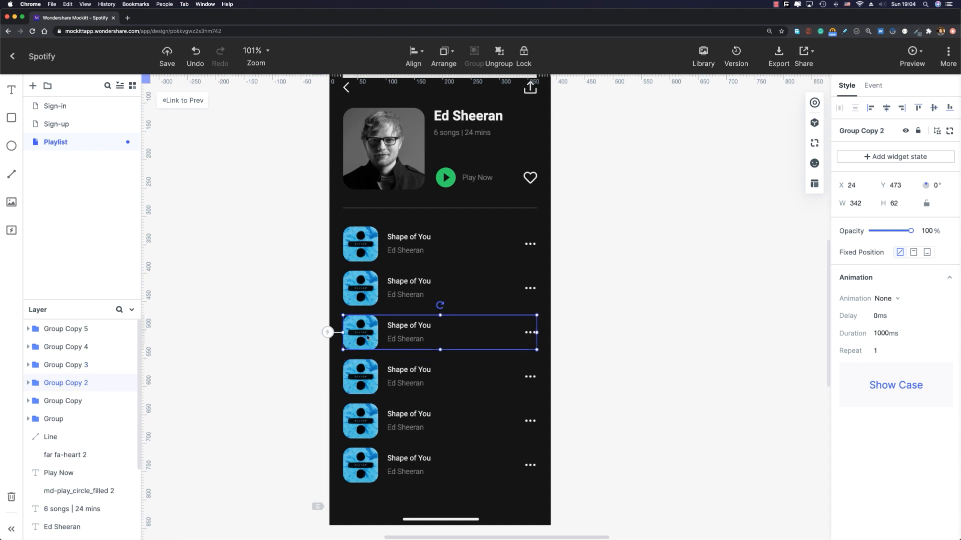
click(369, 288)
click(368, 254)
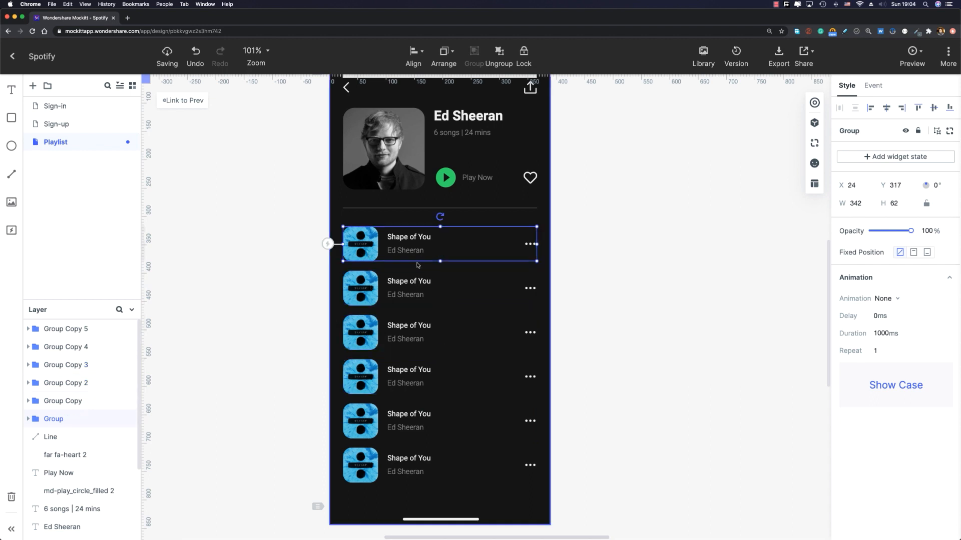
Step: Retitle song rows two to six Perfect, Photograph, Dive, All of the Stars and Kiss Me, and give the copied rows matching album covers
click(399, 285)
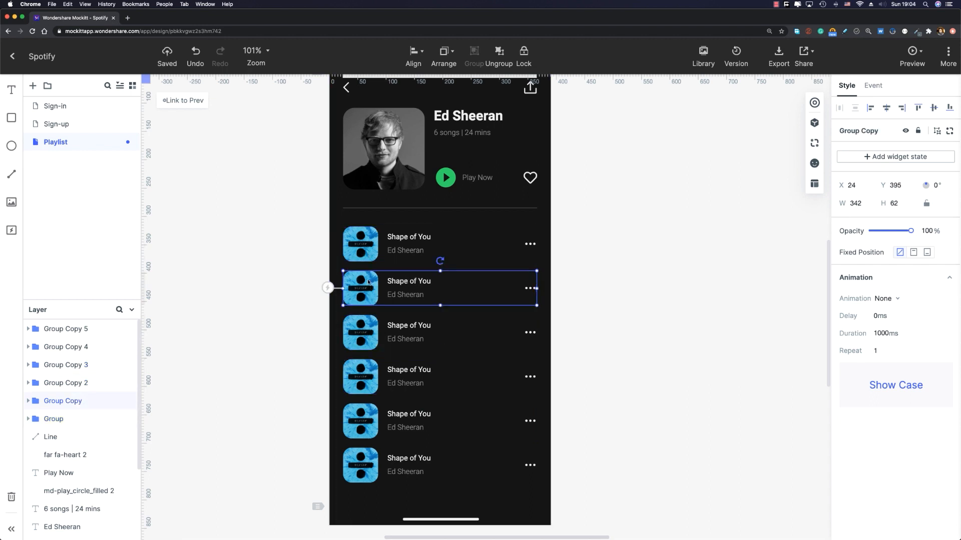
double_click(395, 282)
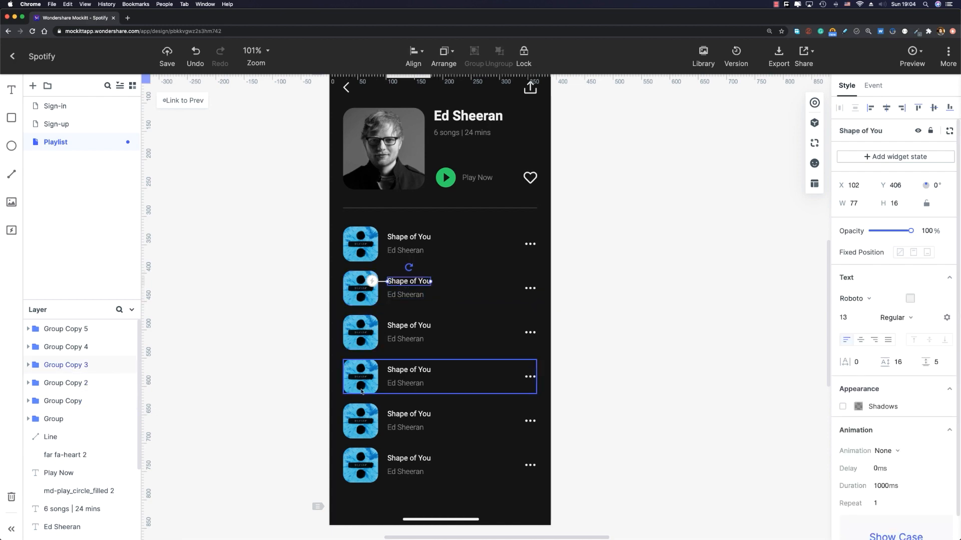
double_click(372, 343)
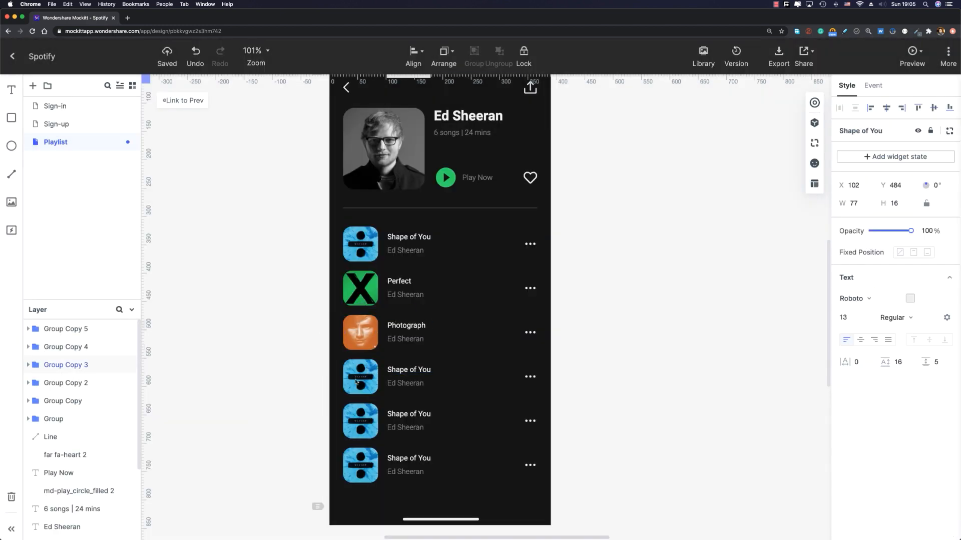
double_click(405, 459)
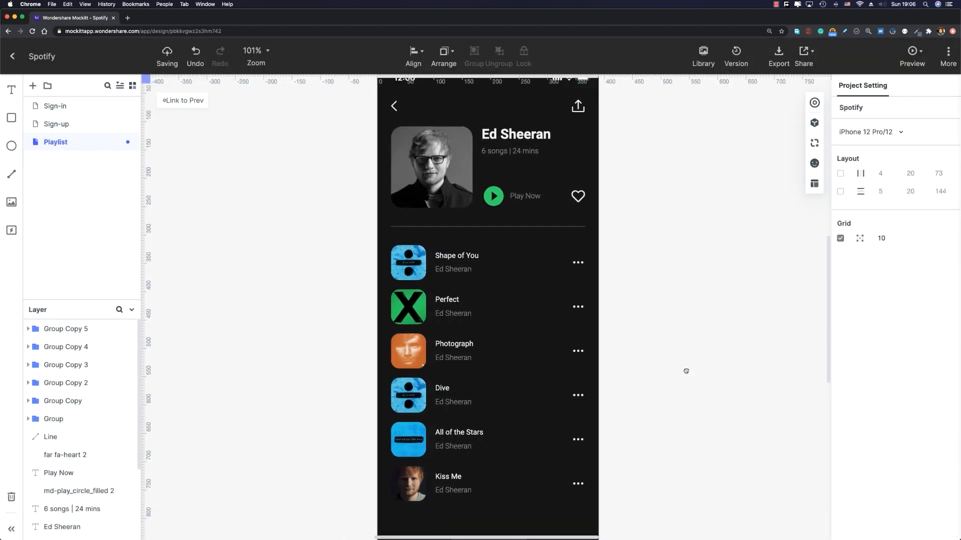
Step: Add the built-in Tabbar 1 widget across the bottom of the Playlist screen at Y 762, just above the home indicator
scroll(521, 337, down, 2)
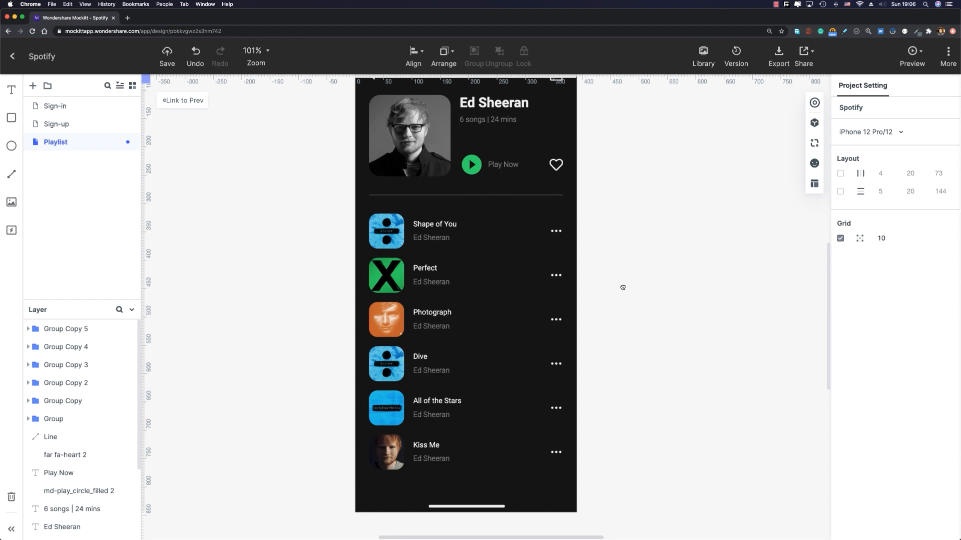
scroll(625, 272, down, 1)
scroll(453, 485, up, 8)
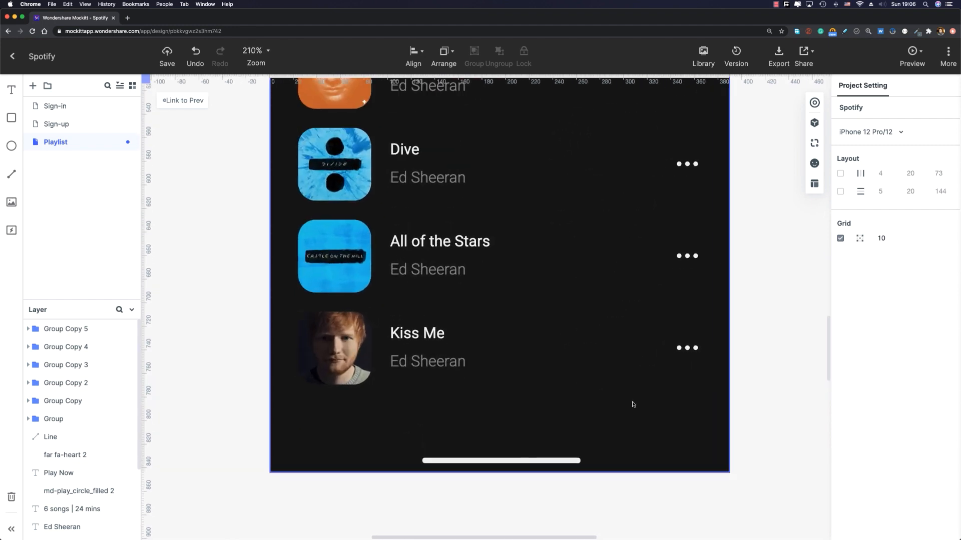
click(814, 122)
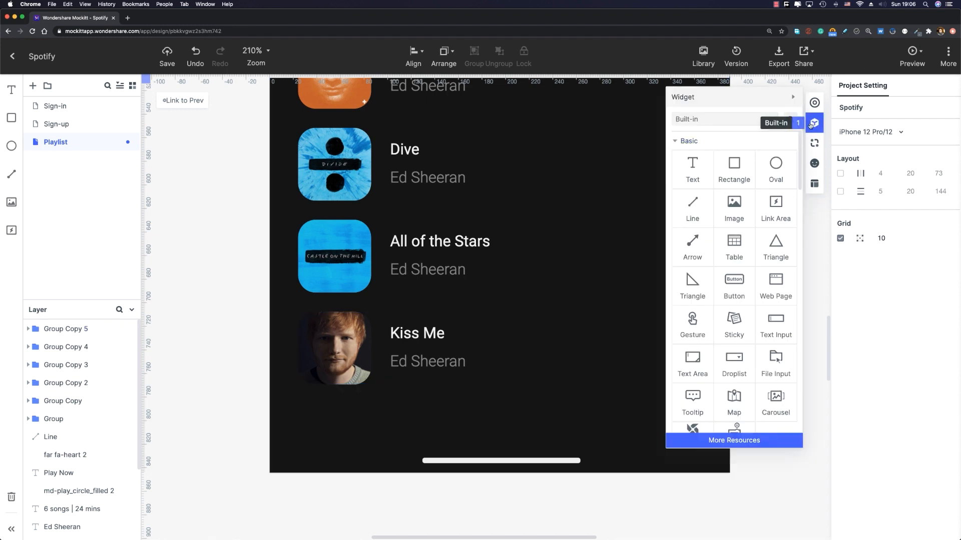
drag(799, 140, 779, 206)
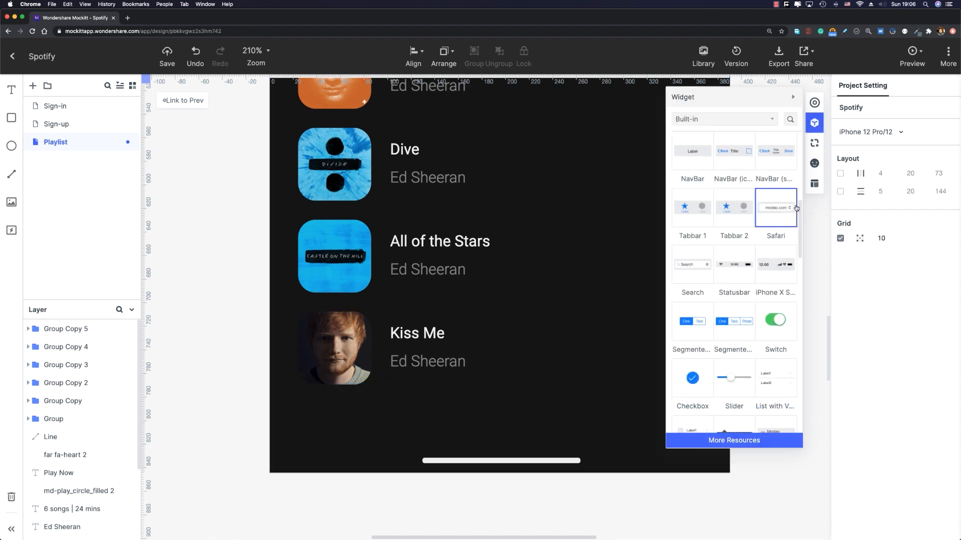
drag(692, 208, 500, 407)
click(793, 97)
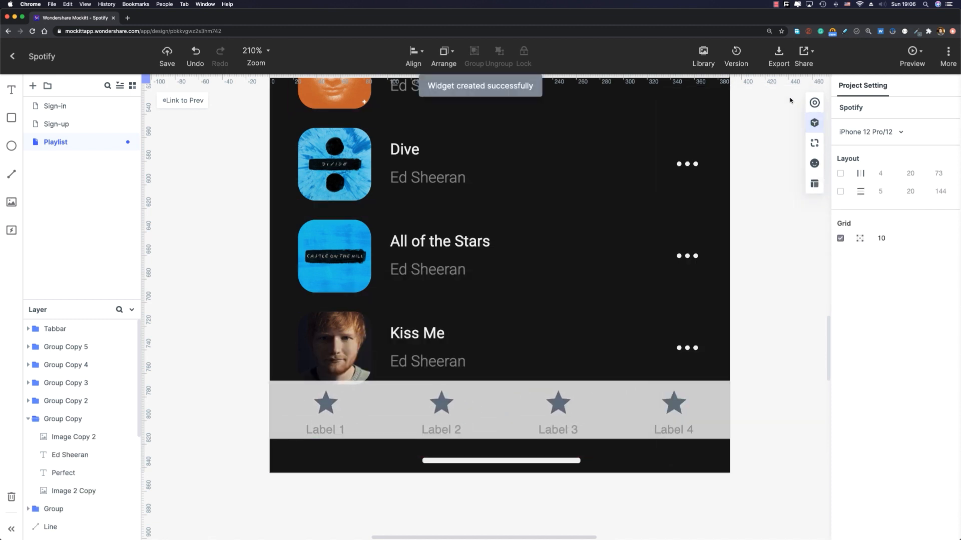
drag(585, 413, 583, 401)
Step: Fill the tab bar's background rectangle with #2D2D2D and extend it down to the screen's bottom edge, for a height of 82
double_click(526, 400)
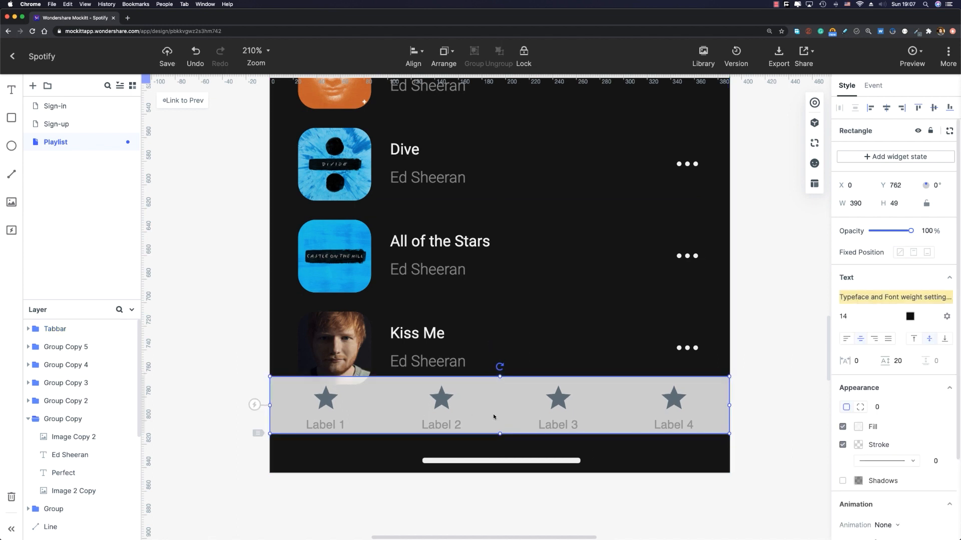
click(858, 427)
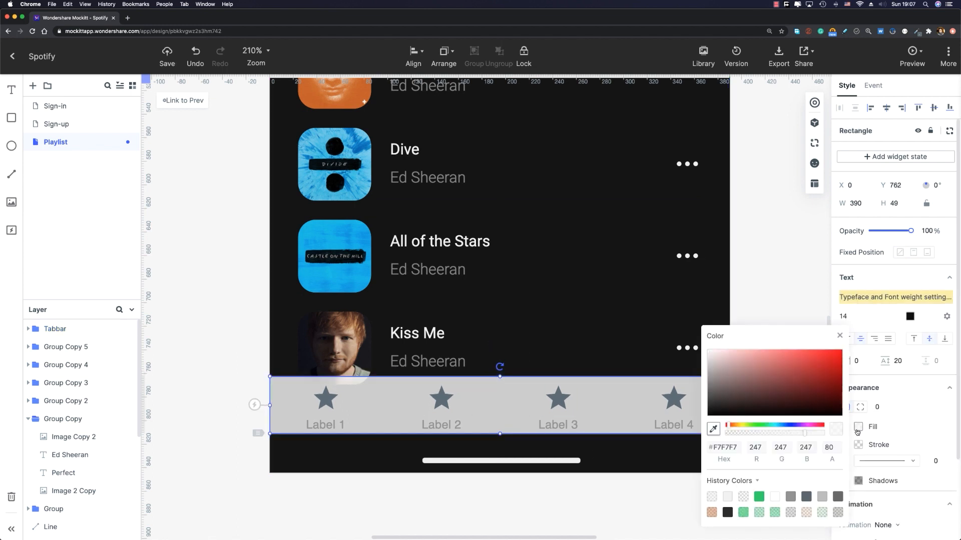
click(724, 447)
text(2D2D2D)
key(Return)
click(840, 335)
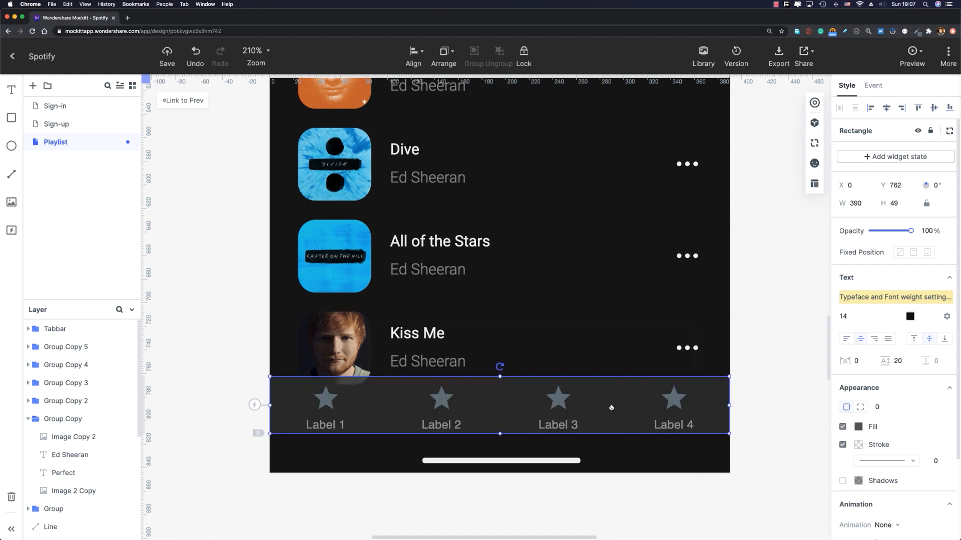
scroll(611, 408, down, 2)
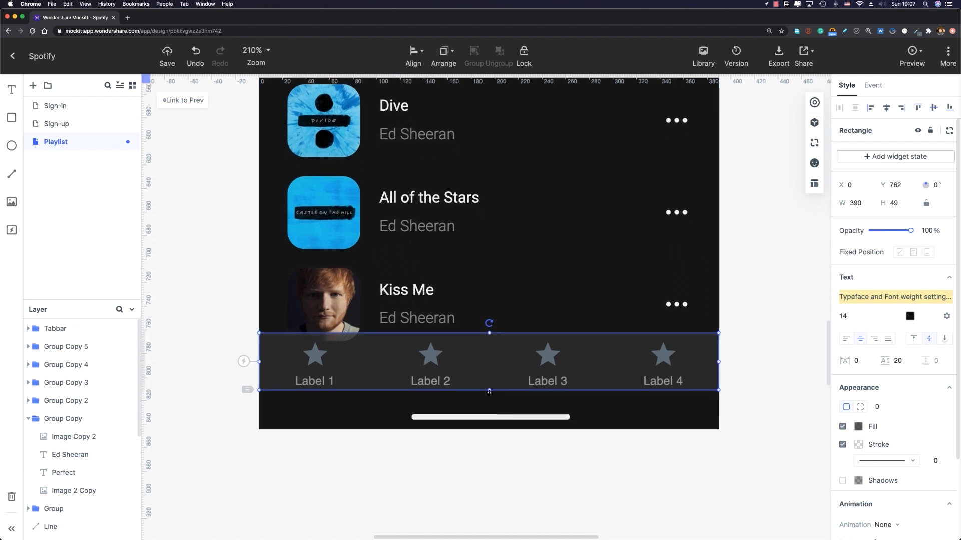
drag(489, 390, 489, 429)
Step: Move the home indicator's Rect Copy layer up into the Tabbar group, above the bar's background
scroll(80, 405, down, 5)
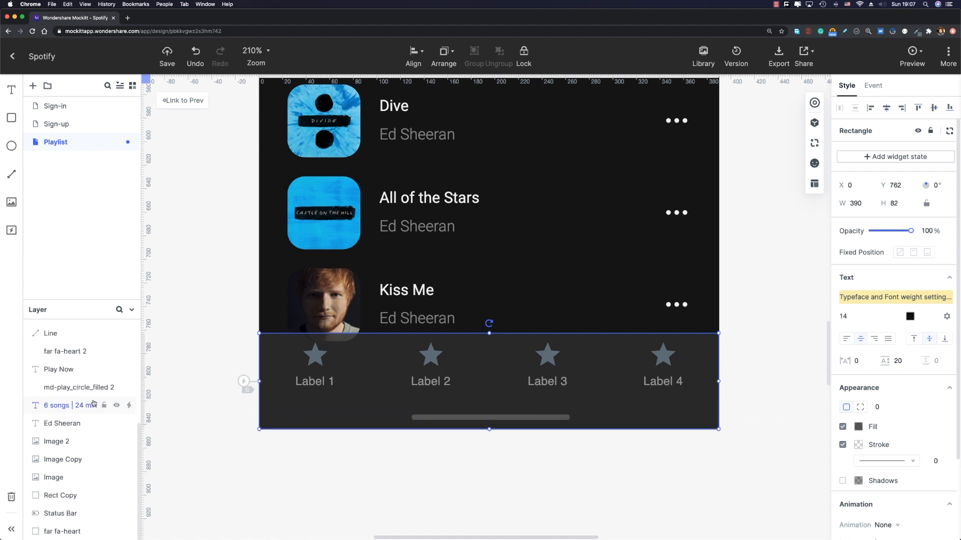
click(79, 500)
drag(77, 498, 77, 330)
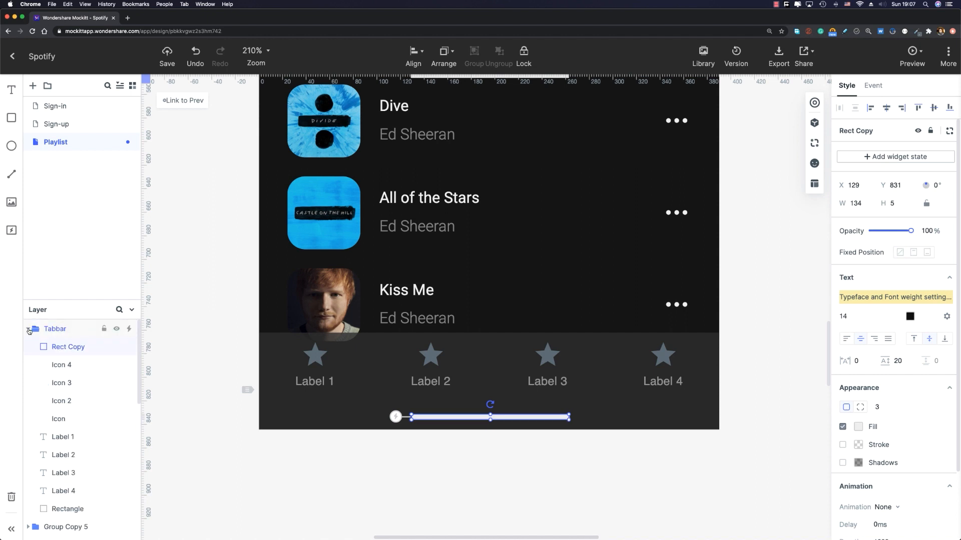
key(ctrl+z)
Step: Set the opacity of the tab bar background's fill color to 100
click(859, 427)
click(829, 447)
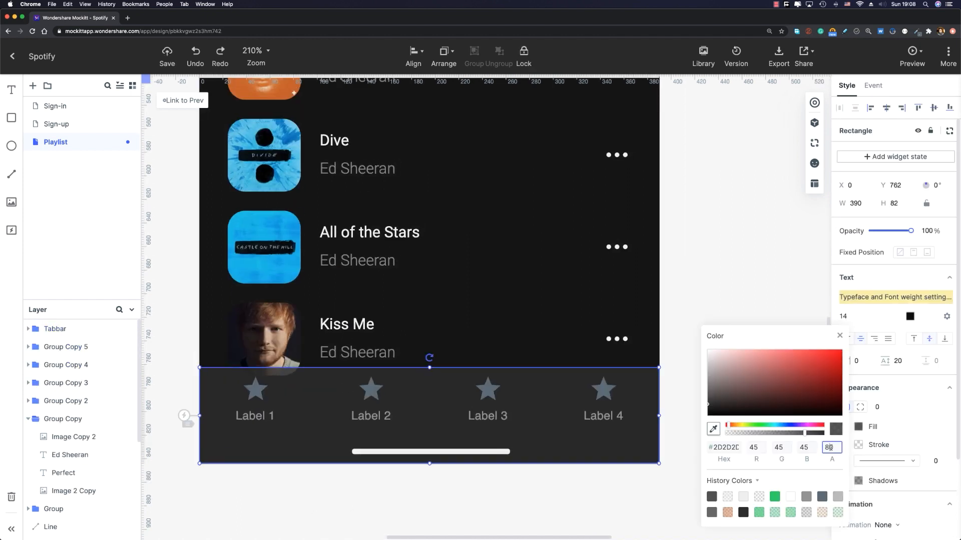
text(100)
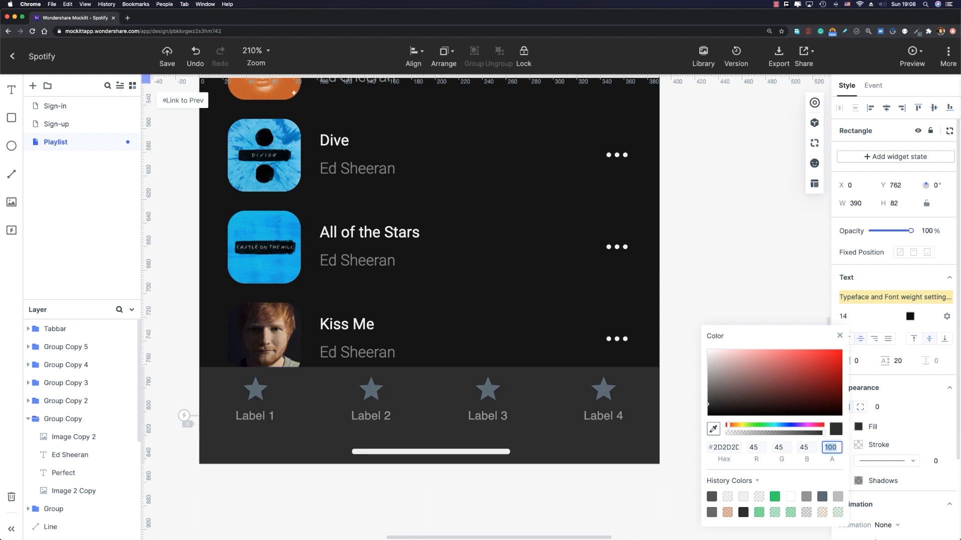
click(839, 336)
Step: Replace the first tab's star with the Material Design home icon and change its label to "Home"
scroll(275, 335, down, 3)
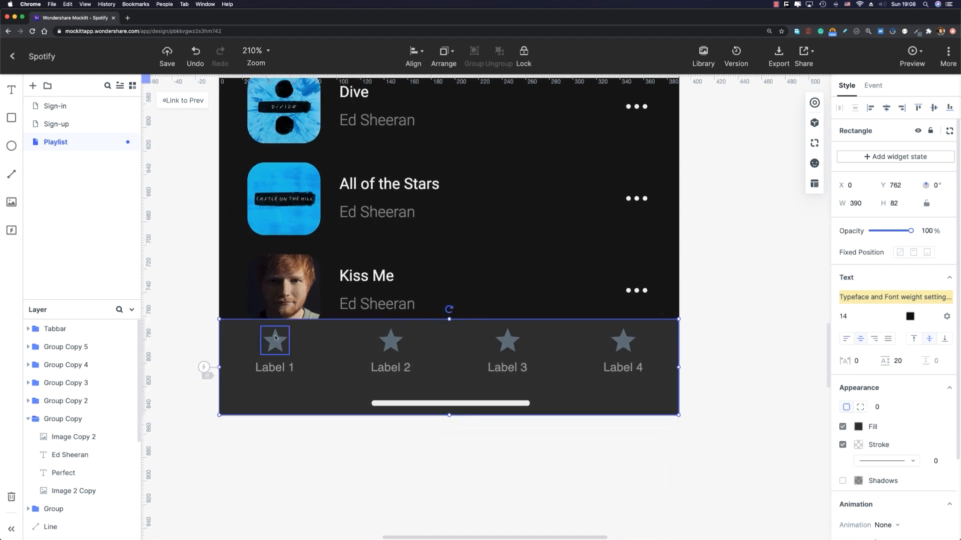
click(274, 340)
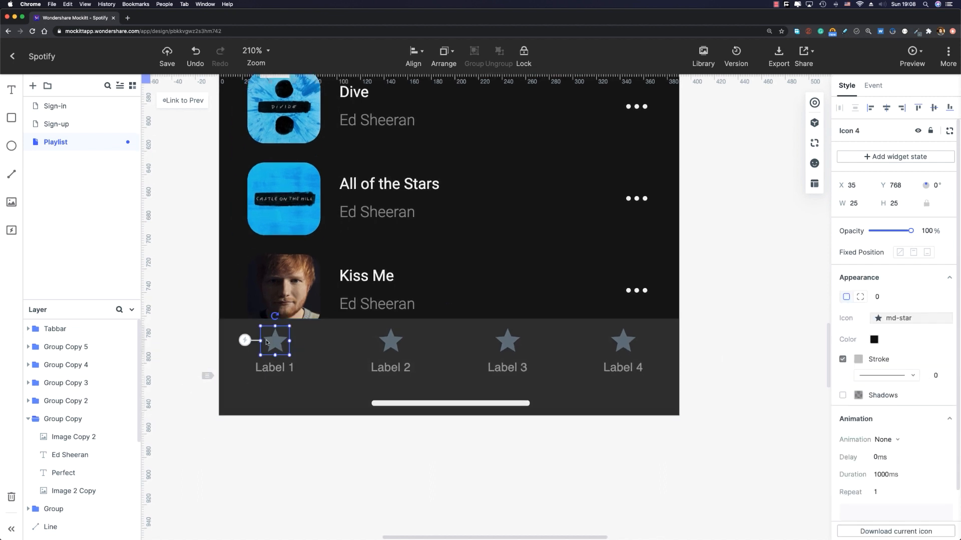
click(885, 319)
double_click(710, 137)
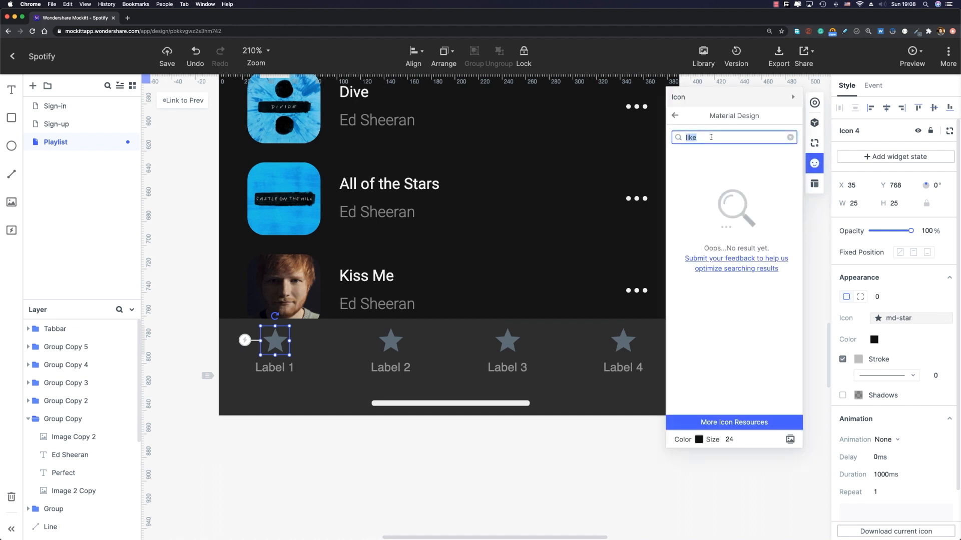
text(home)
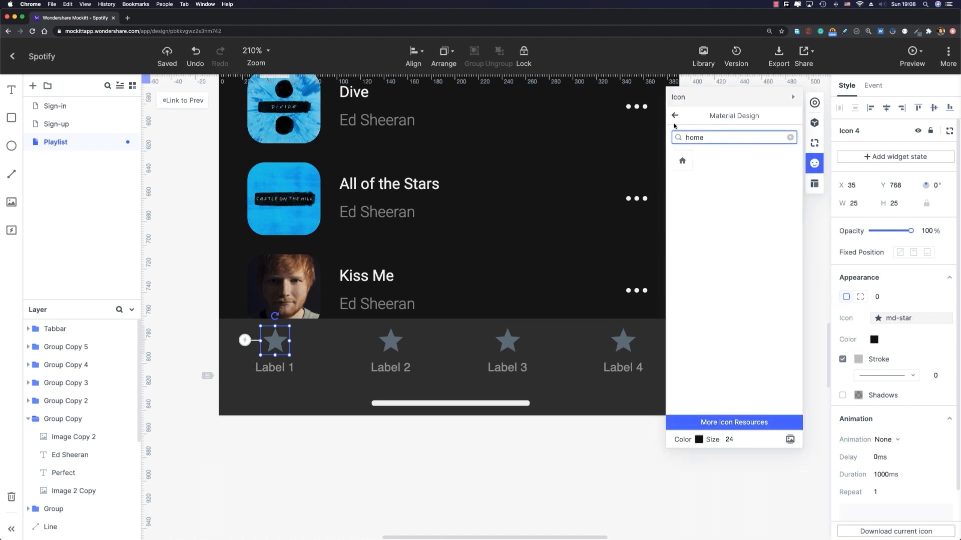
click(692, 161)
double_click(274, 368)
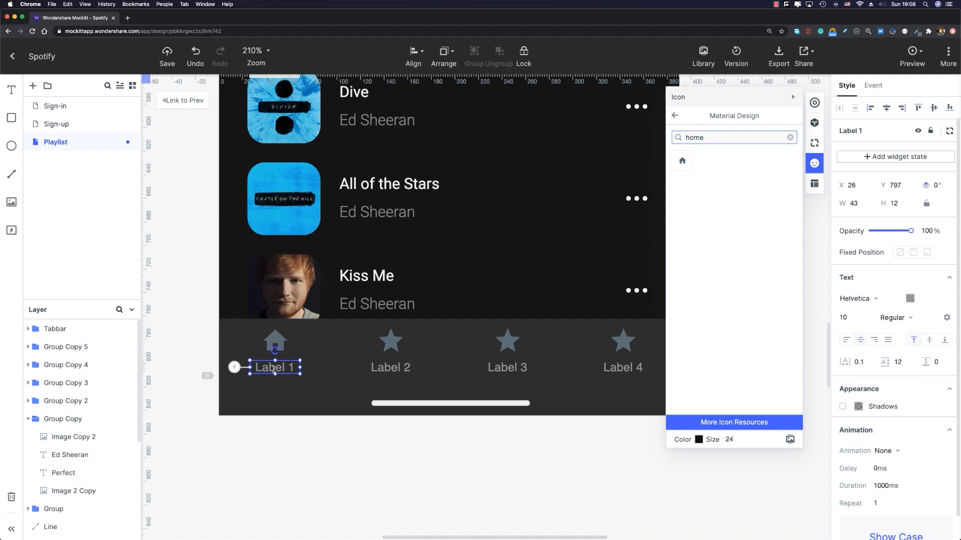
text(Home)
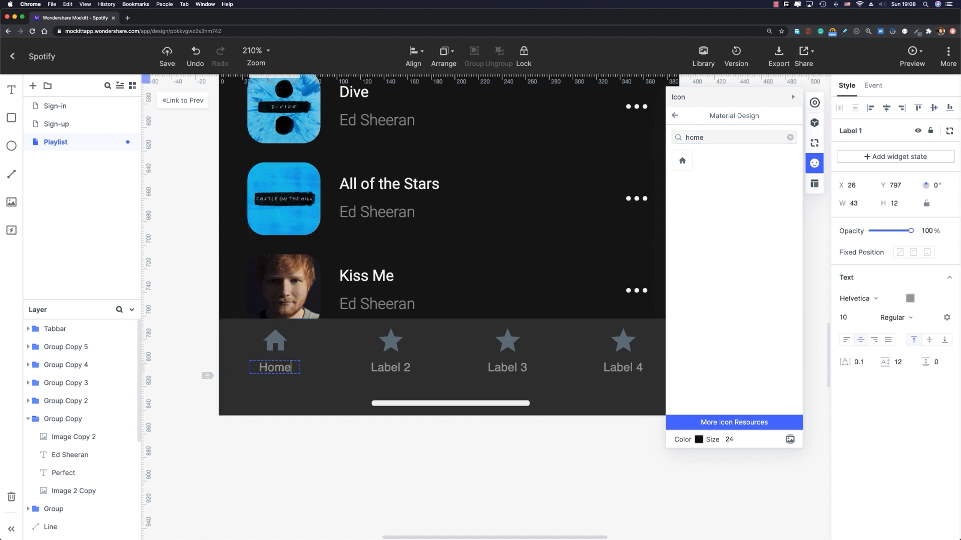
Step: Replace the second tab's star with the md-search icon and change its label to "Search"
click(391, 342)
double_click(720, 138)
text(search)
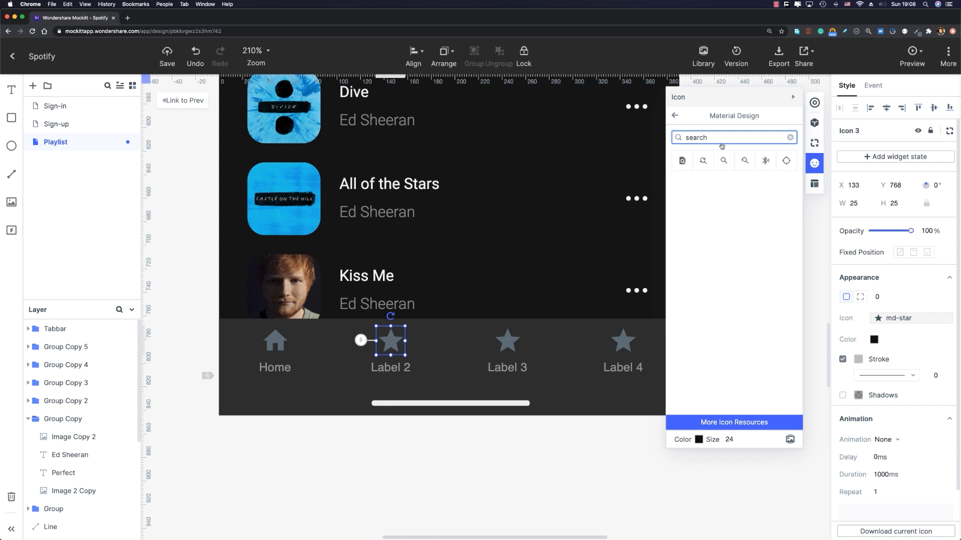
click(723, 161)
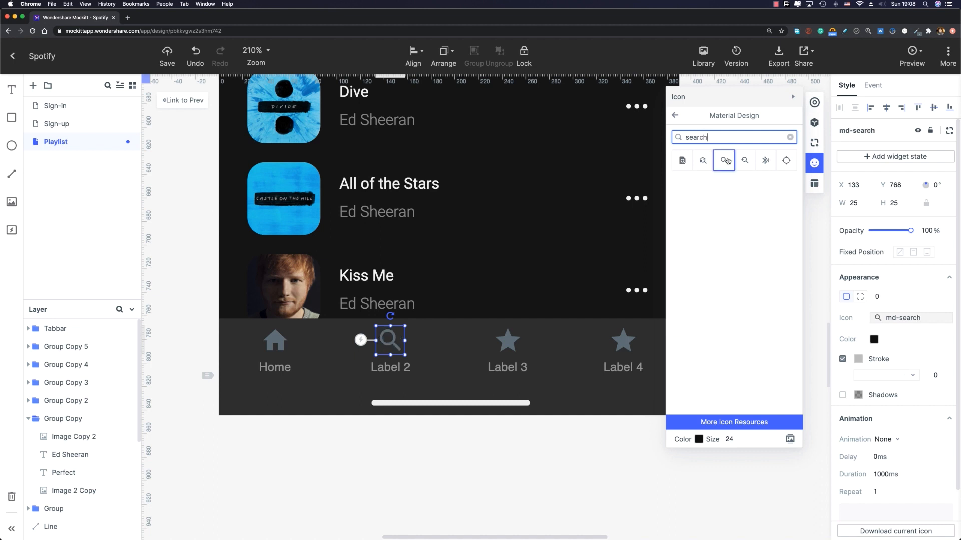
double_click(397, 366)
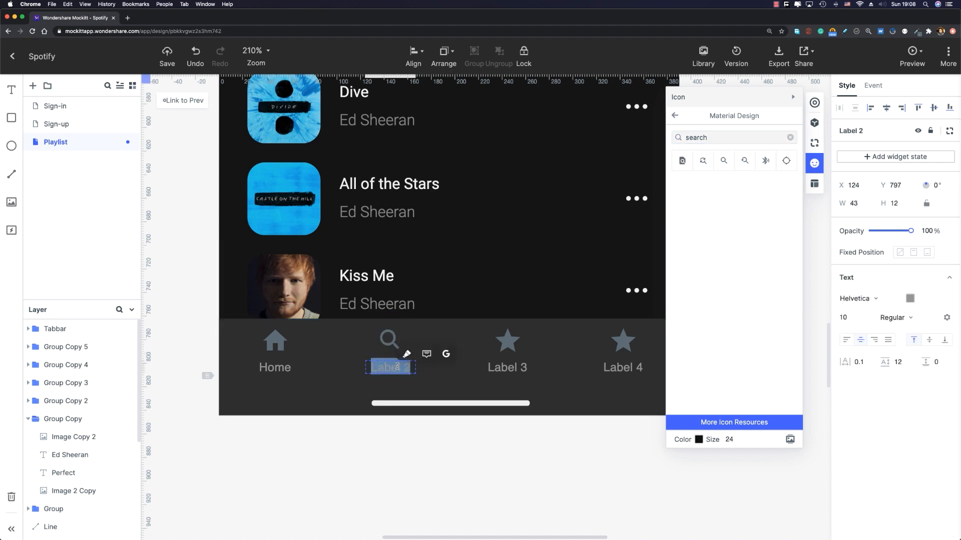
text(Search)
Step: Replace the third tab's star with the md-library_music icon and change its label to "Your Library"
click(508, 340)
double_click(742, 138)
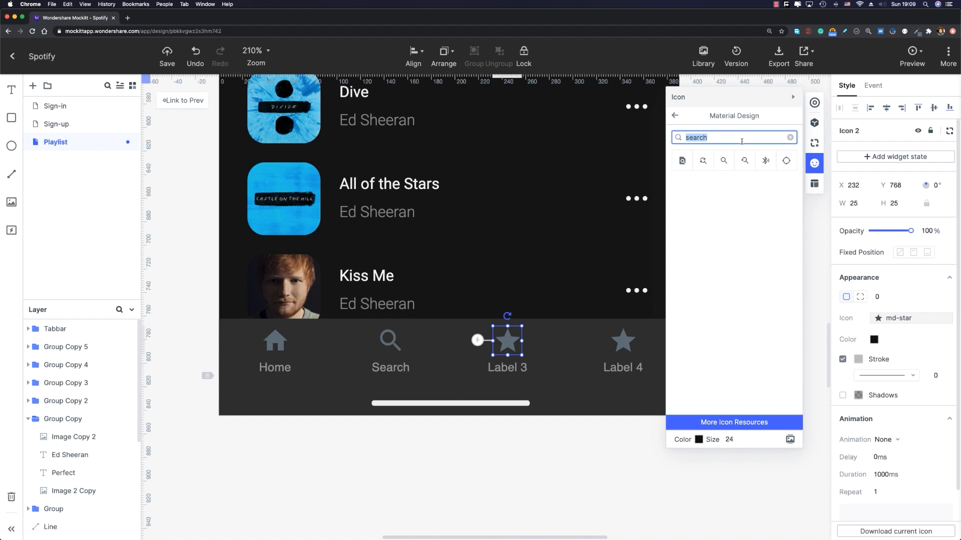
text(libra)
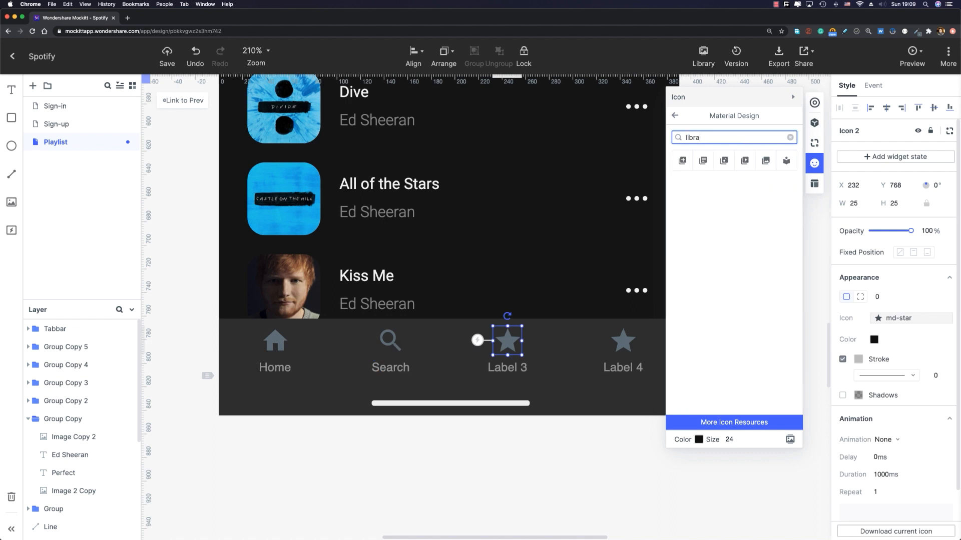
click(723, 161)
double_click(507, 368)
text(Y)
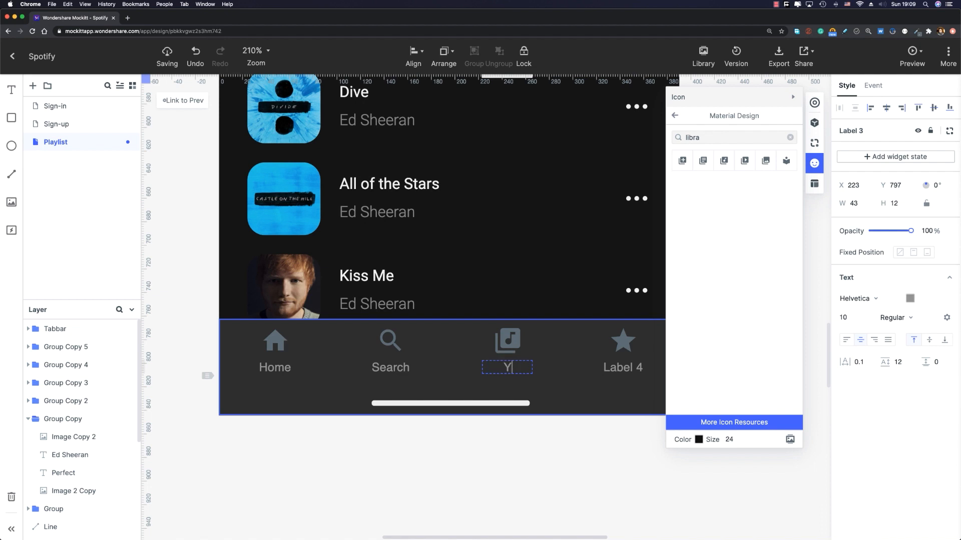
text(our Library)
Step: Widen the "Your Library" label's text box so that the text fits on one line
key(Escape)
click(516, 368)
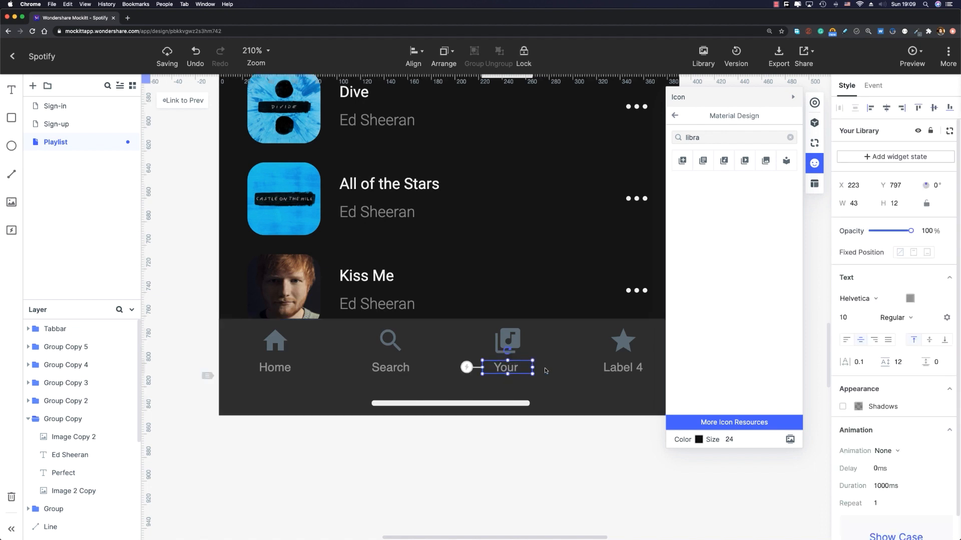
drag(533, 368, 550, 367)
click(568, 445)
Step: Replace the fourth tab's star with the circled star icon found under "sta" and change its label to "Premium"
scroll(587, 465, right, 2)
scroll(586, 465, right, 4)
click(496, 374)
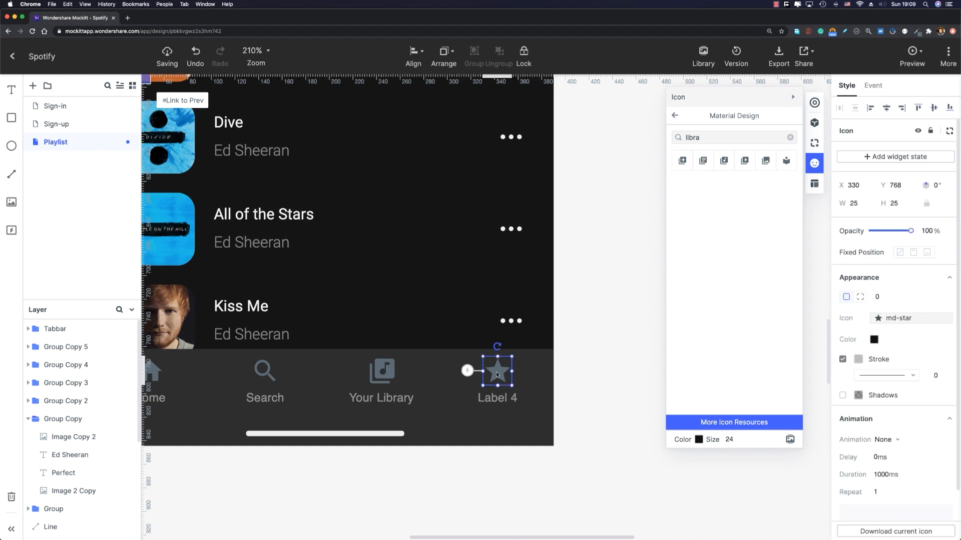
double_click(703, 136)
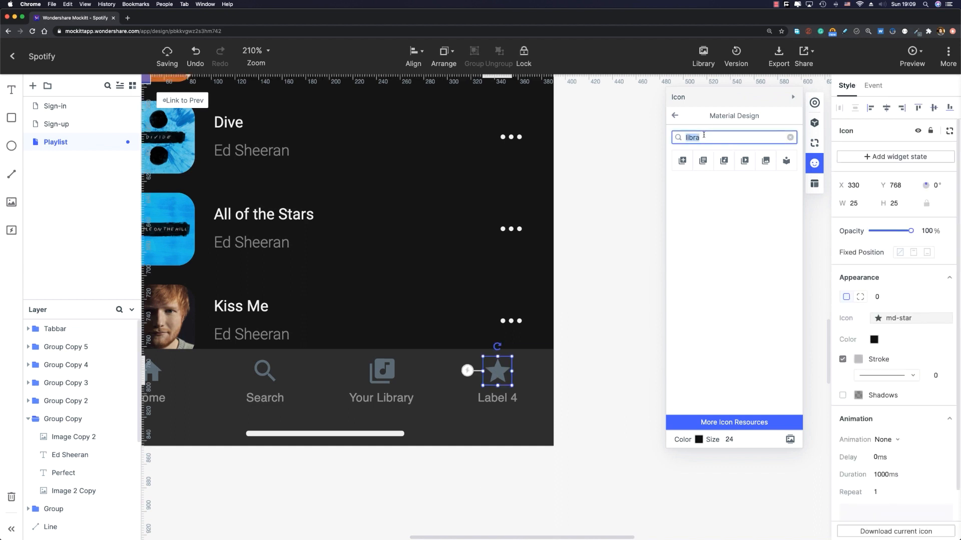
text(sta)
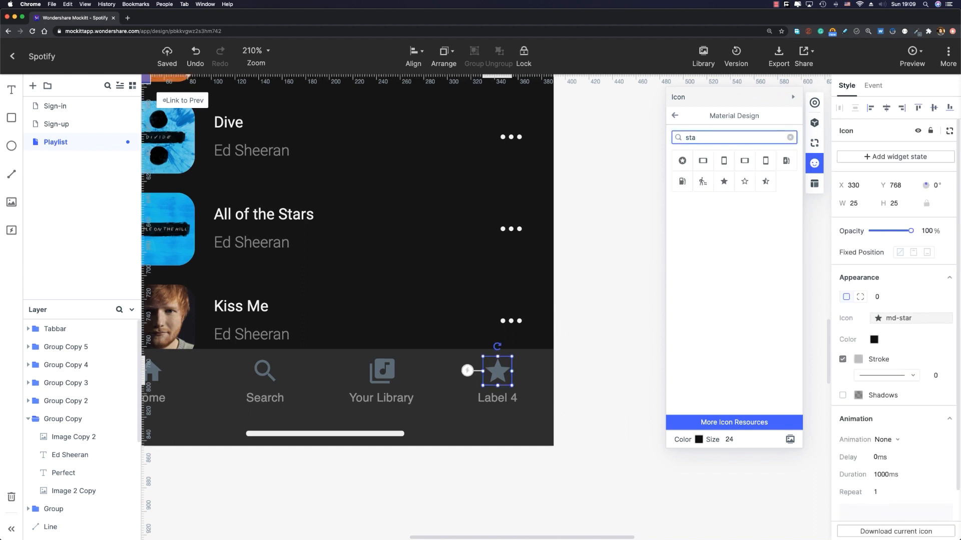
click(682, 160)
double_click(497, 398)
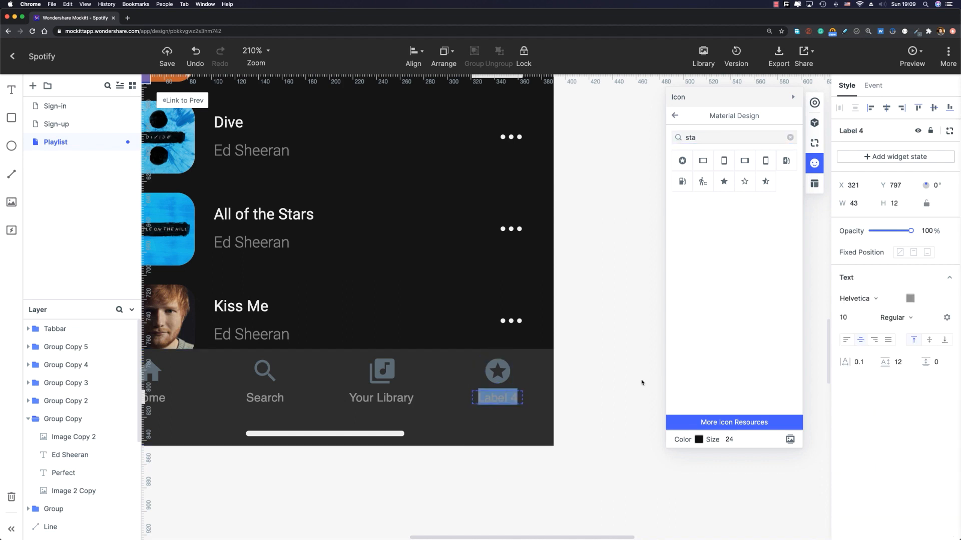
text(Premium)
click(568, 407)
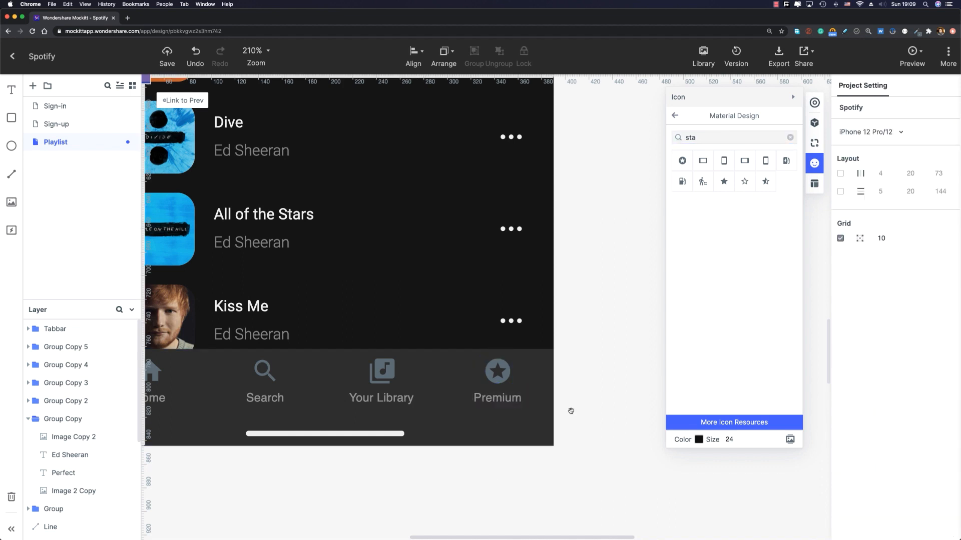
Step: Open the color settings of the "Your Library" icon in the tab bar
scroll(568, 408, left, 3)
scroll(603, 332, down, 5)
click(504, 436)
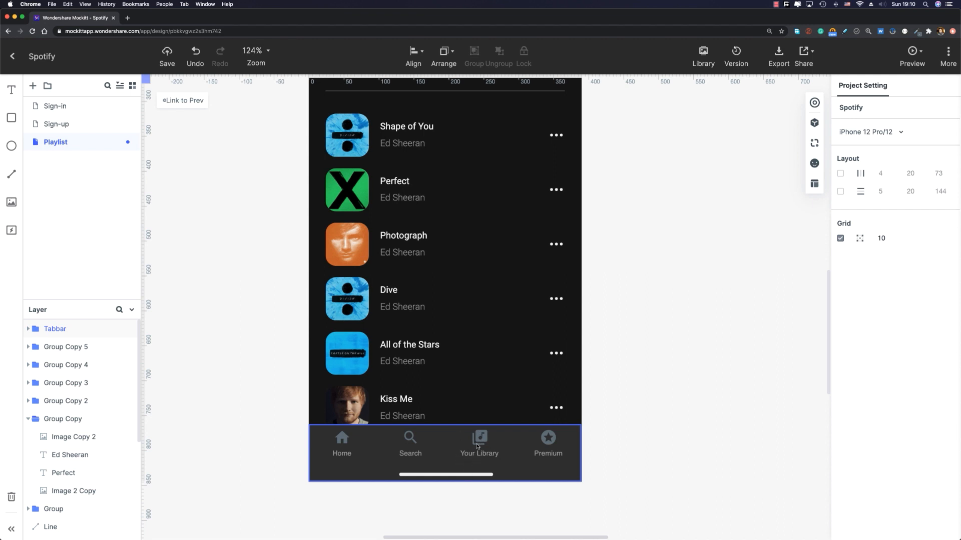
double_click(485, 440)
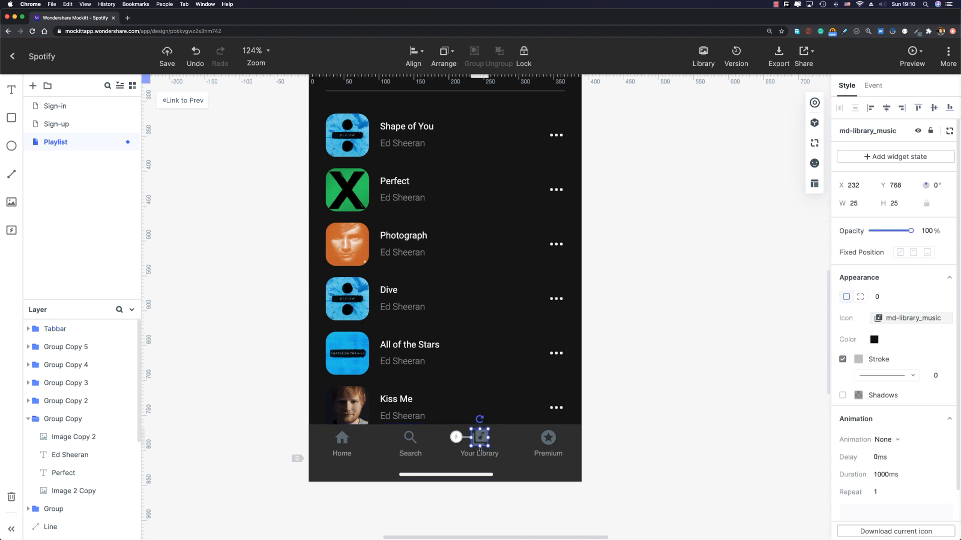
click(873, 339)
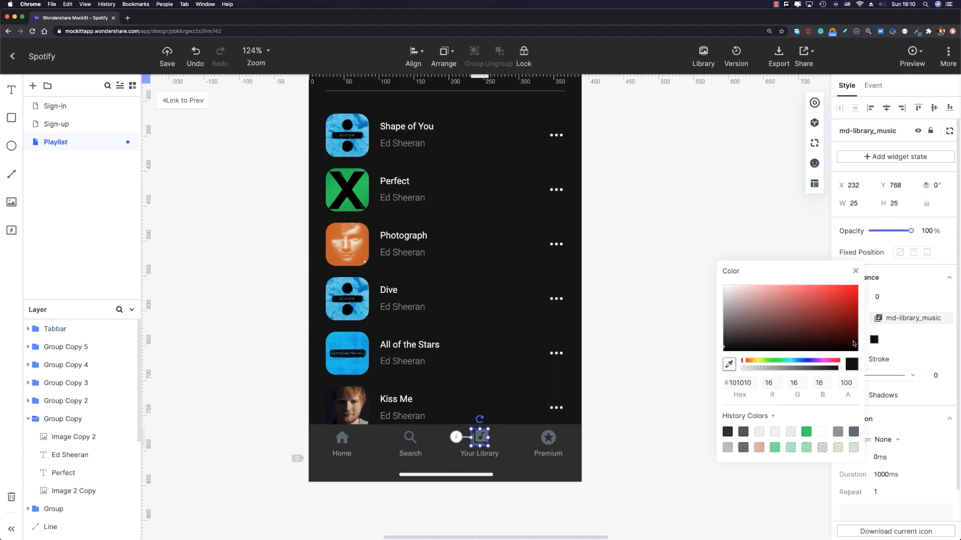
Step: Recolour the library icon and its "Your Library" label in the playlist's tab bar green, #1ED760
click(809, 432)
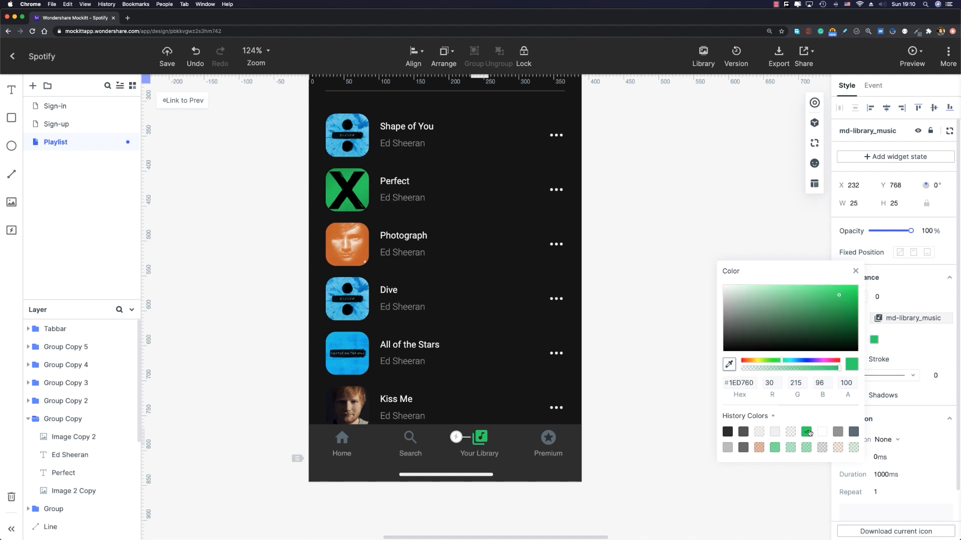
click(475, 457)
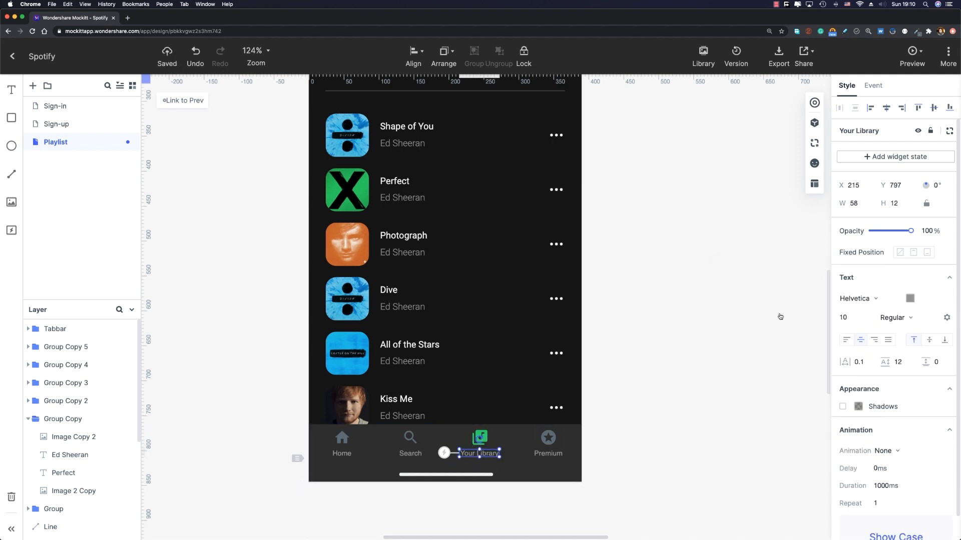
click(909, 299)
click(780, 390)
click(619, 354)
scroll(619, 354, down, 2)
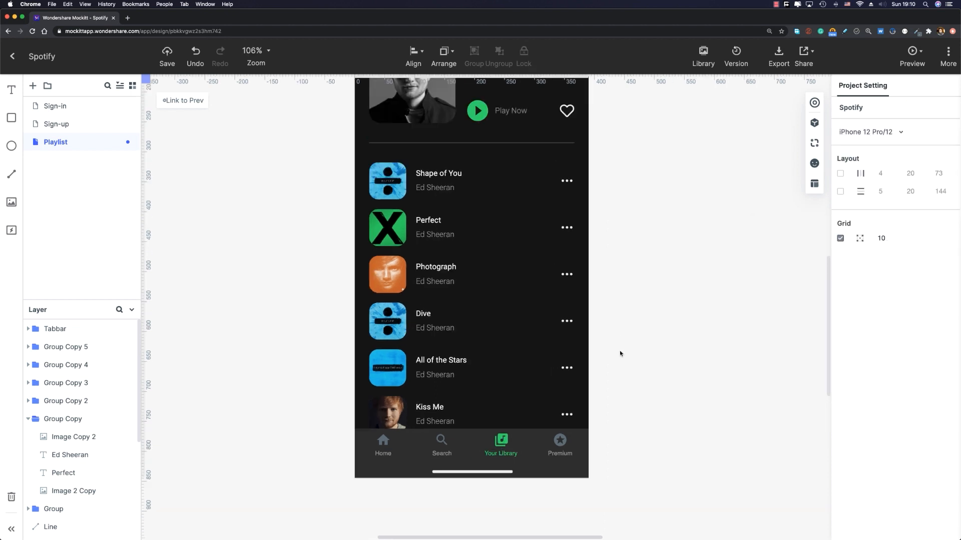
scroll(620, 353, down, 2)
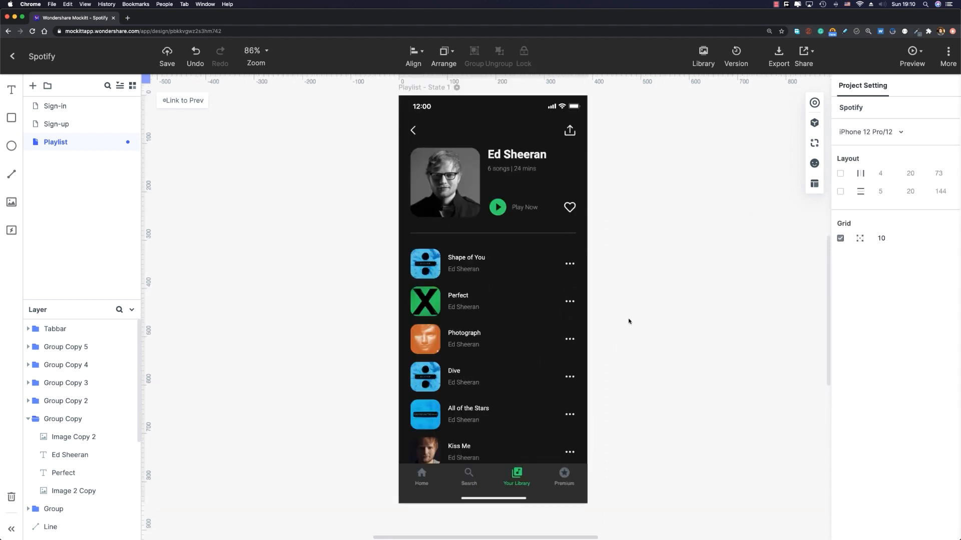
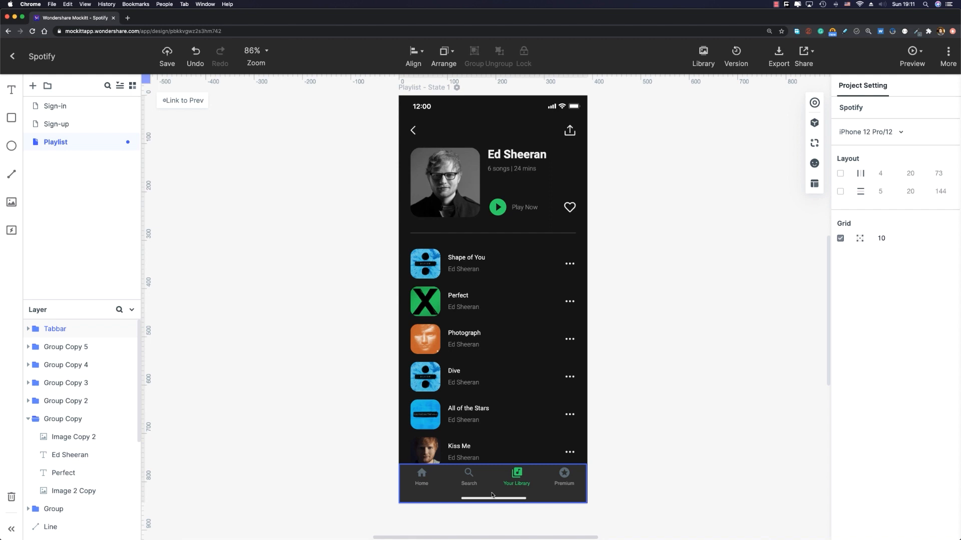
Step: Convert the tab bar group at the bottom of the playlist screen into a reusable master named Tabbar
click(492, 496)
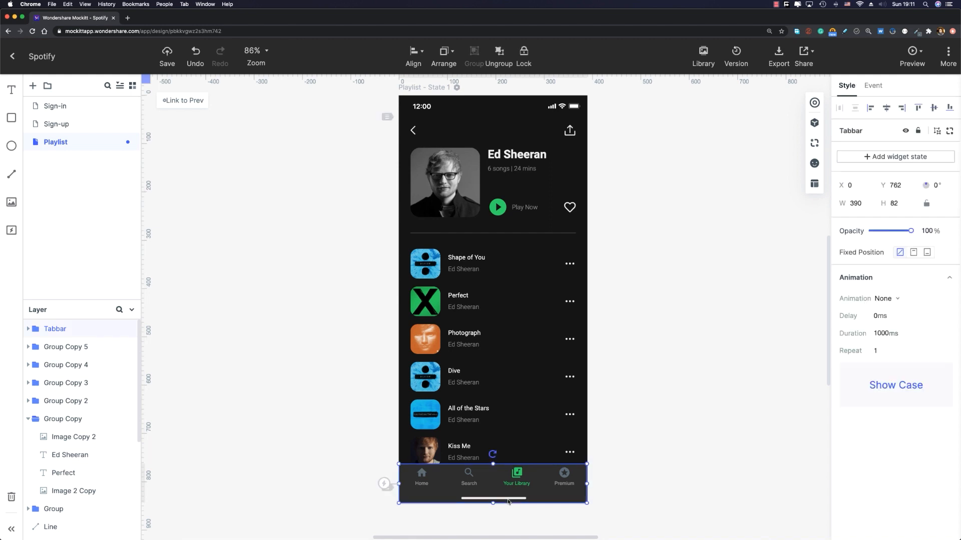
scroll(569, 493, up, 5)
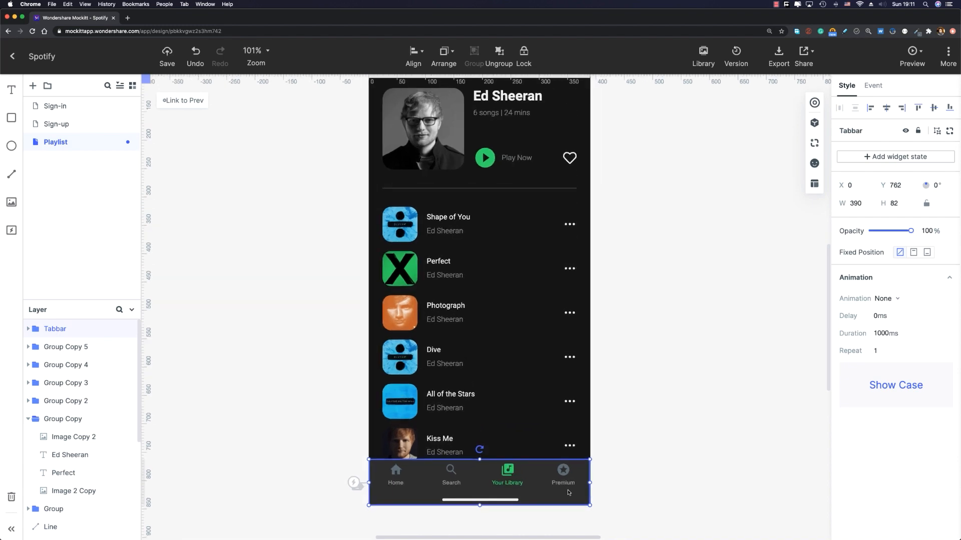
right_click(552, 381)
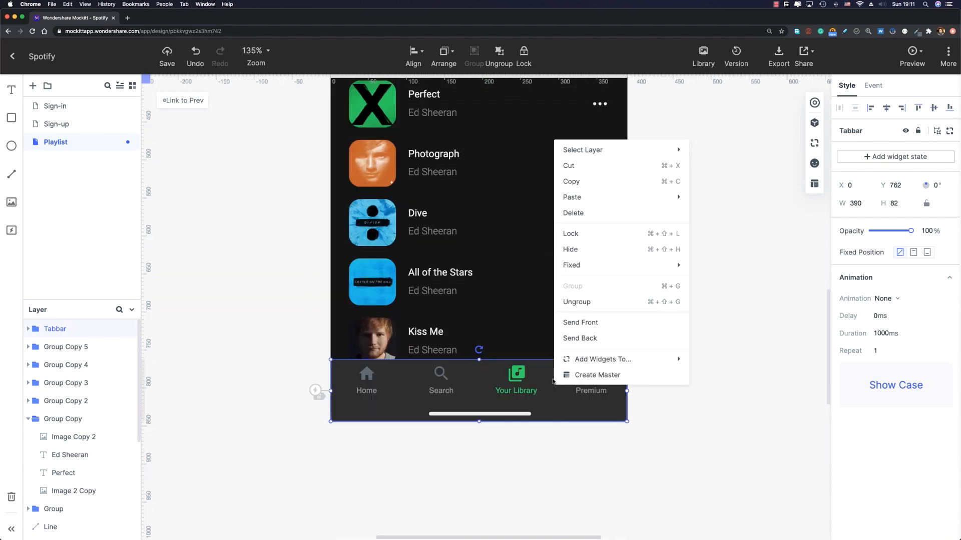
click(575, 376)
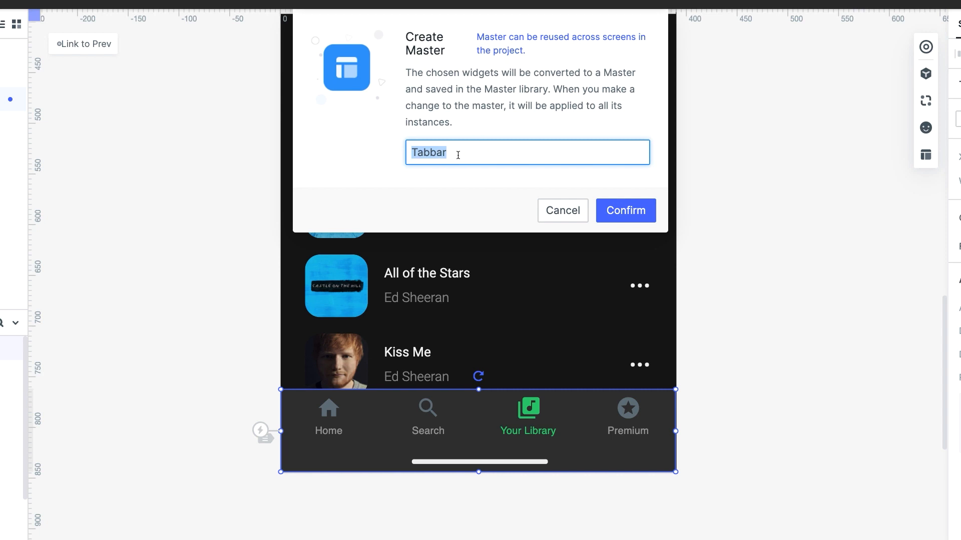
click(626, 210)
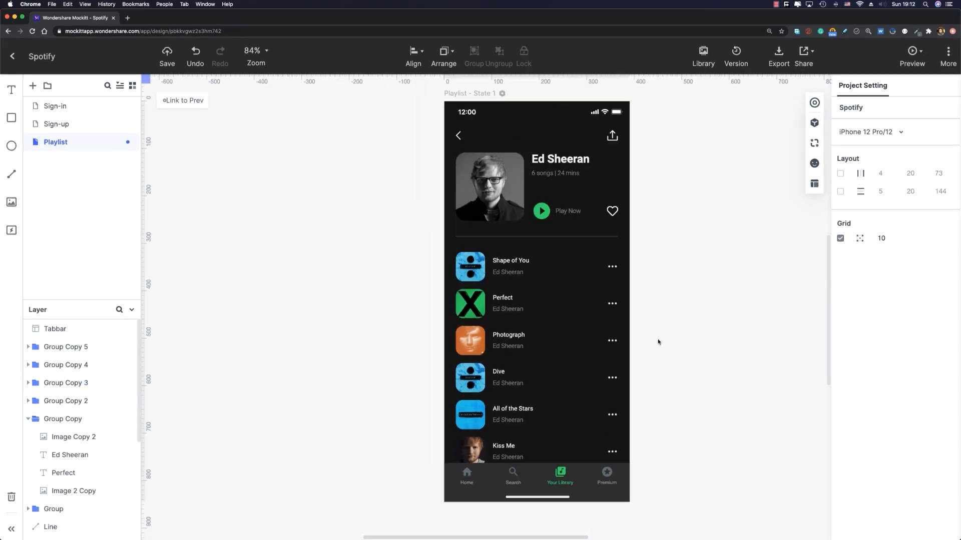
Step: Check the master library for Tabbar and open the tab bar master on the playlist screen for editing
click(814, 184)
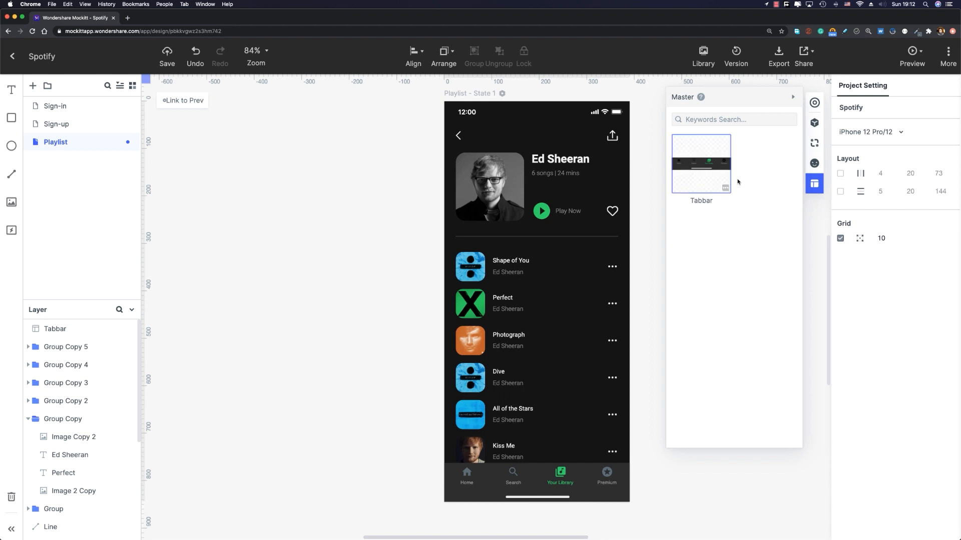
drag(700, 174, 570, 493)
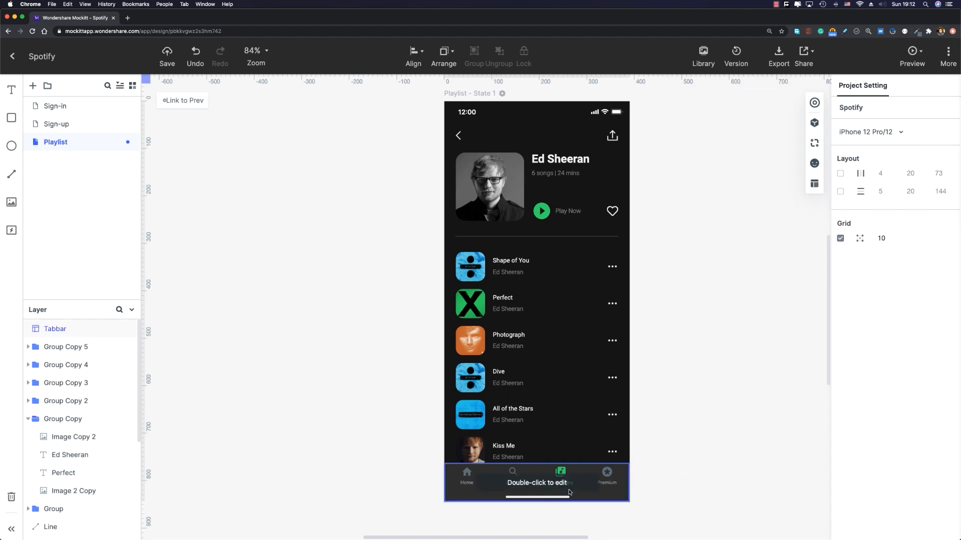
double_click(529, 486)
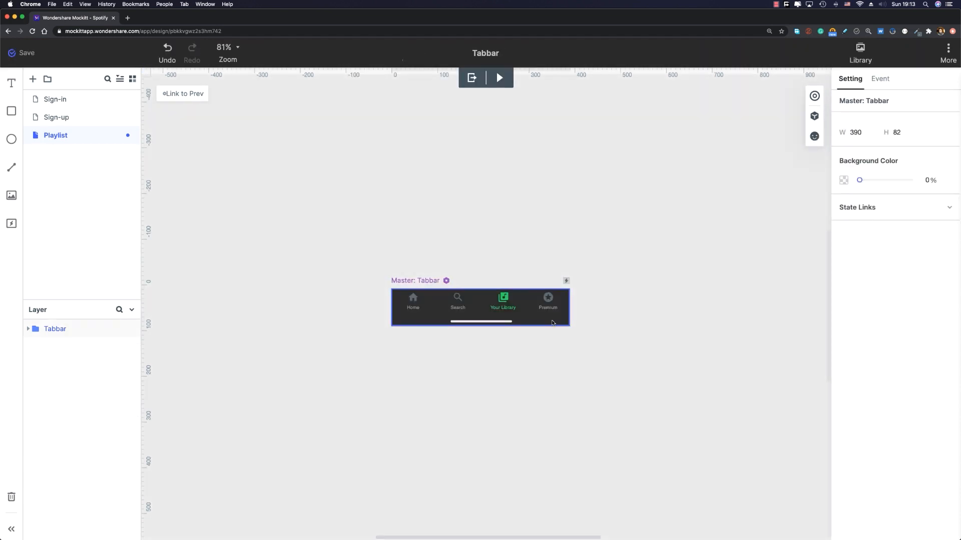
scroll(507, 332, up, 5)
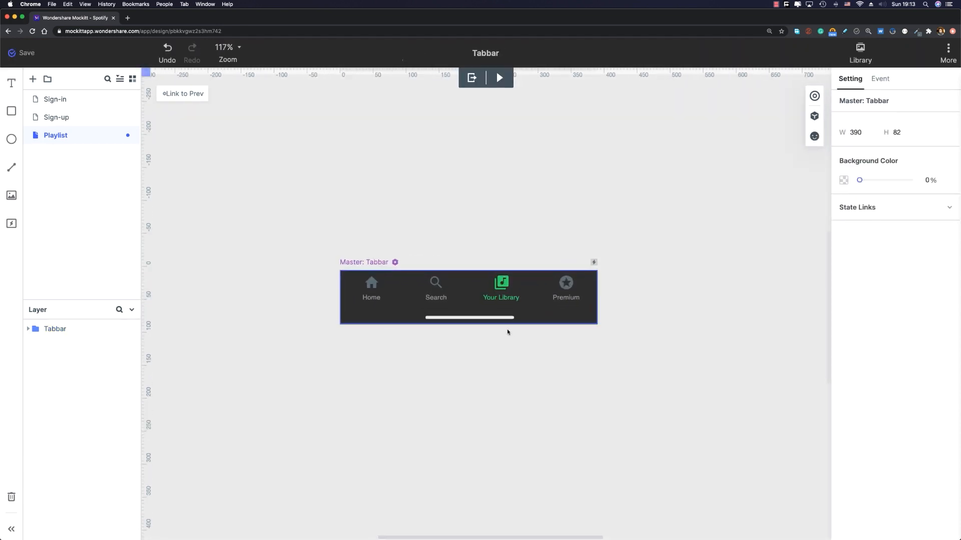
drag(474, 347, 491, 348)
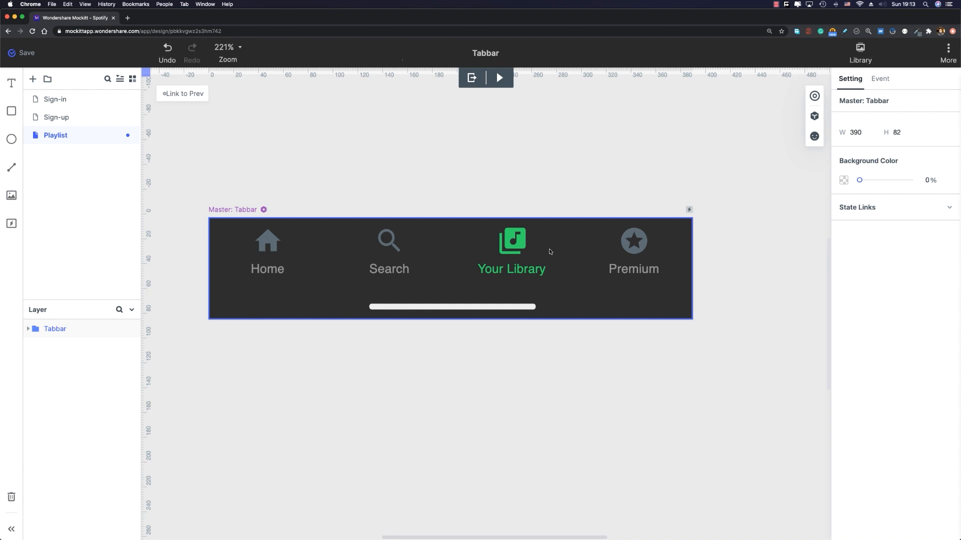
click(518, 246)
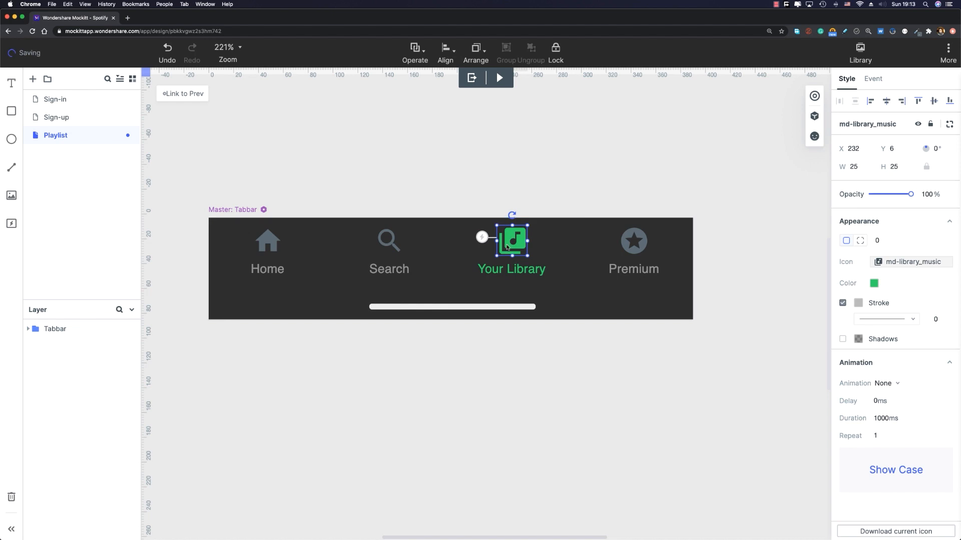
click(484, 174)
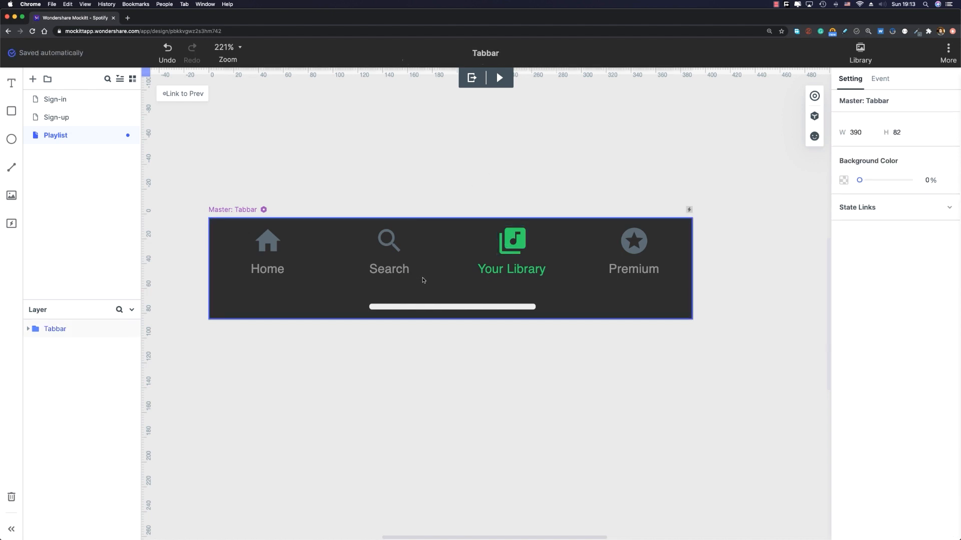
click(388, 240)
click(440, 170)
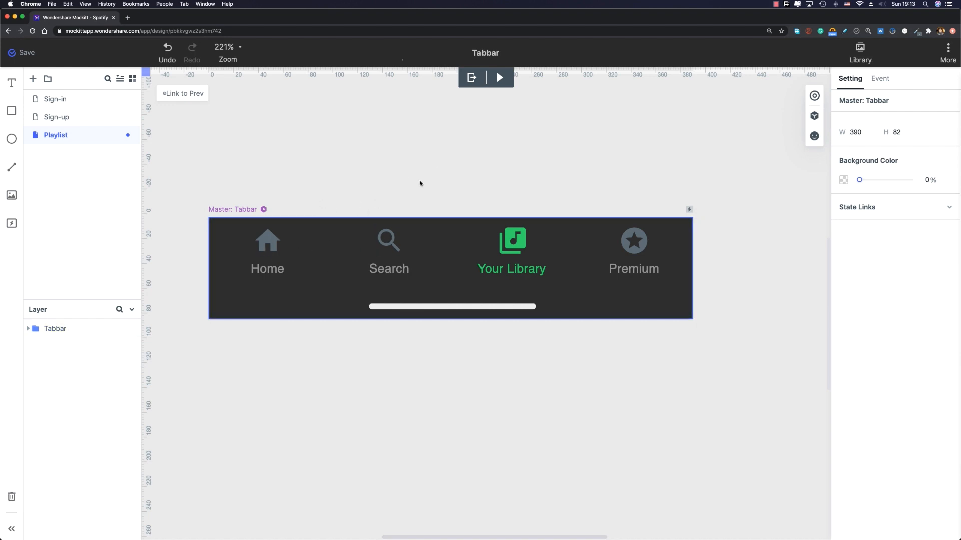
drag(445, 186, 440, 202)
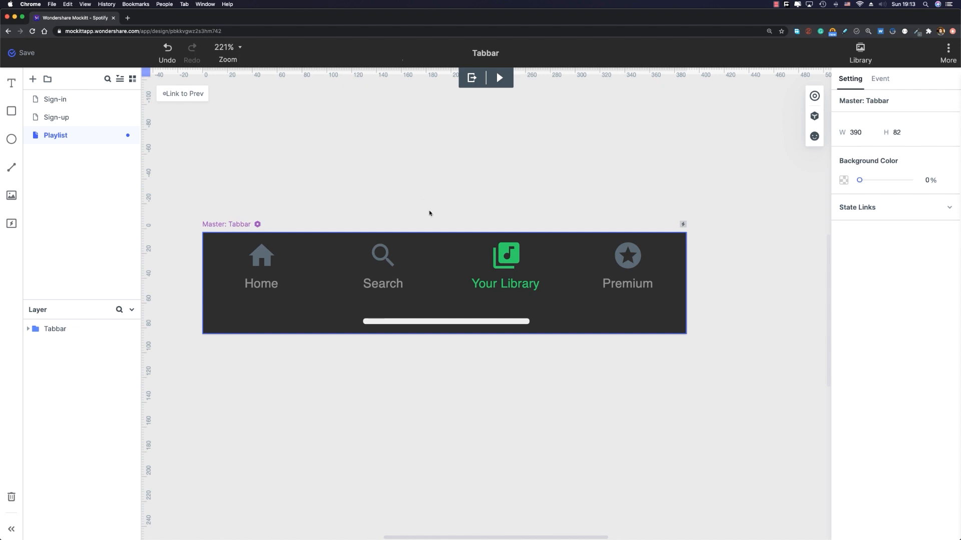
click(485, 277)
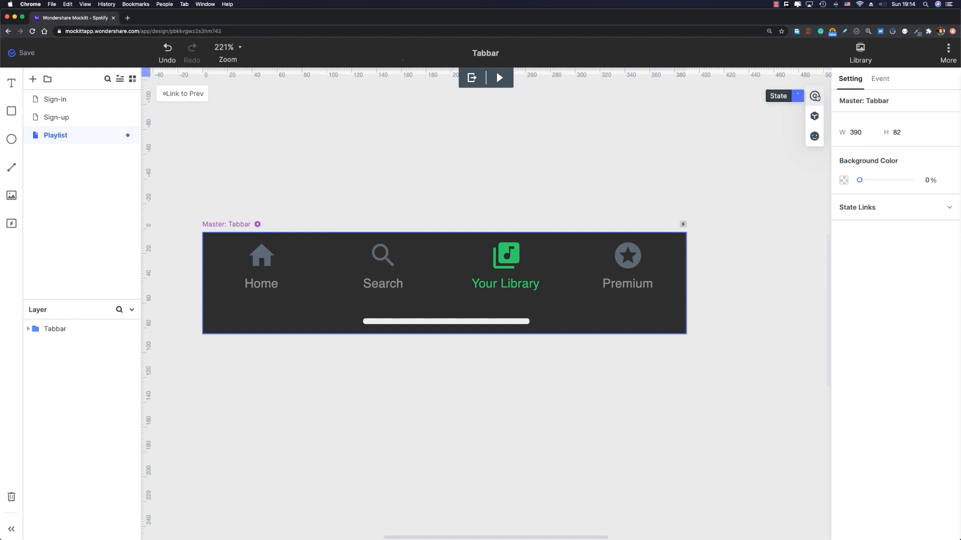
Step: Rename the Tabbar master's first widget state to Library
click(814, 99)
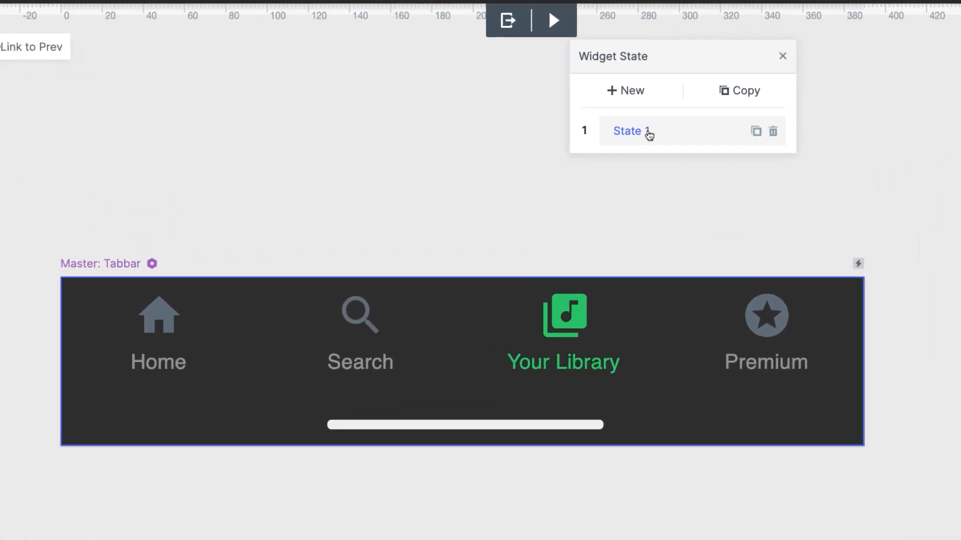
double_click(649, 134)
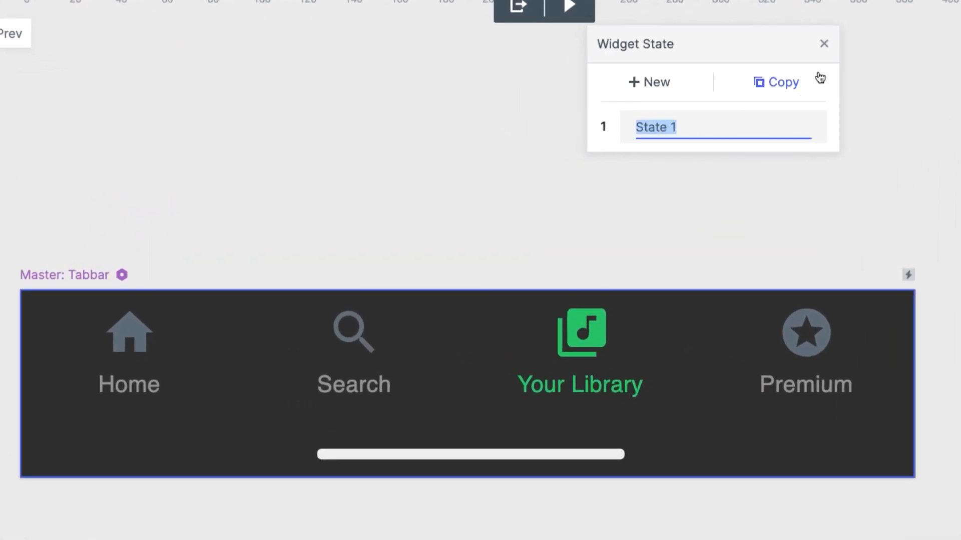
text(Libt)
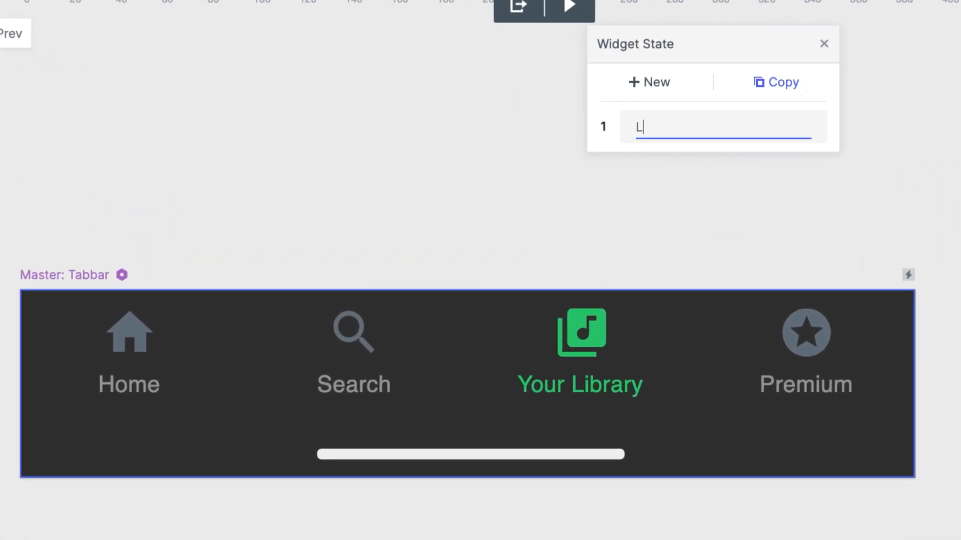
text(ary)
Step: Duplicate the Library state, name the copy Search, and close the widget state list
click(777, 86)
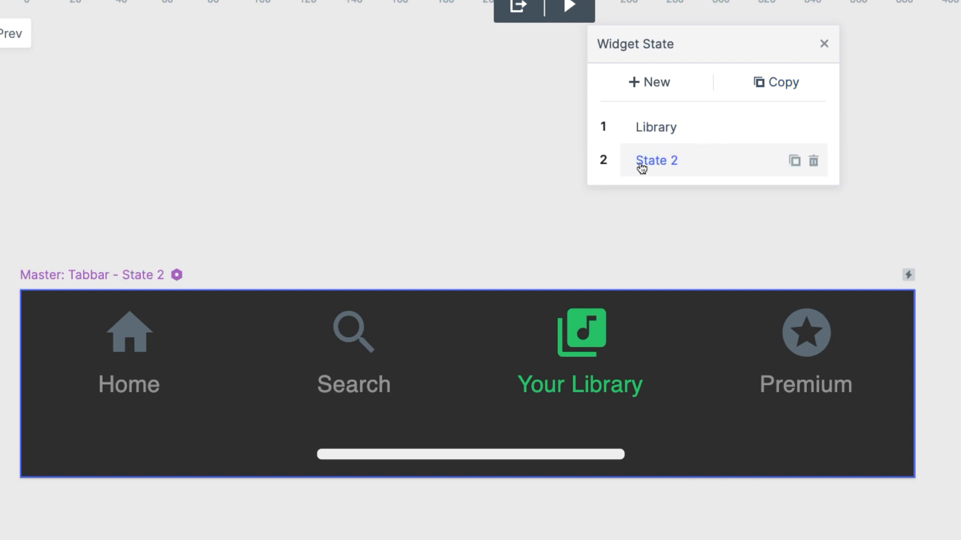
double_click(654, 165)
text(Search)
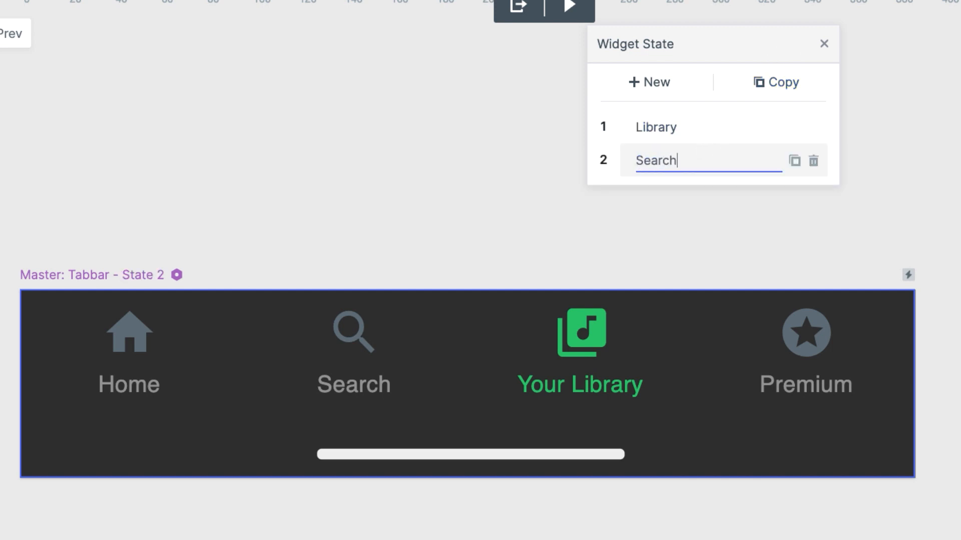
key(Return)
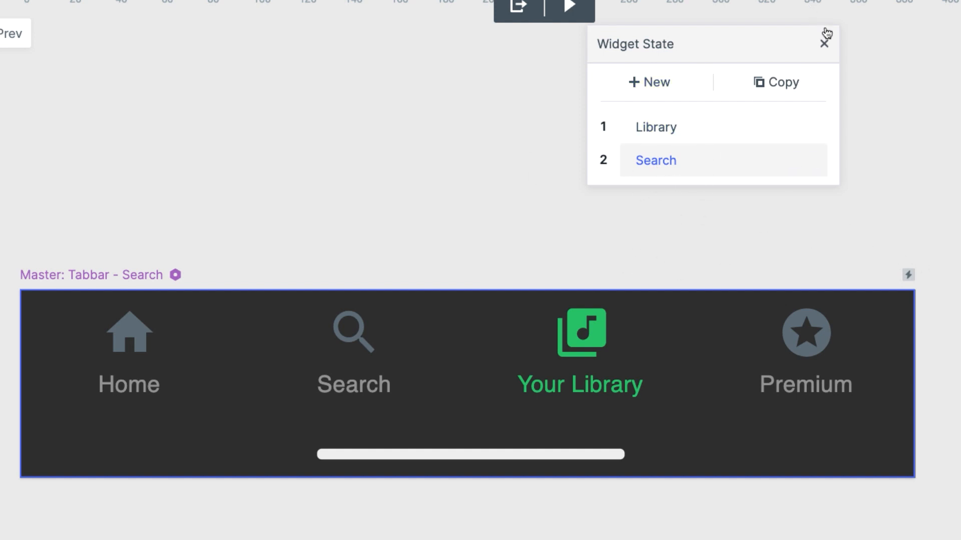
click(823, 44)
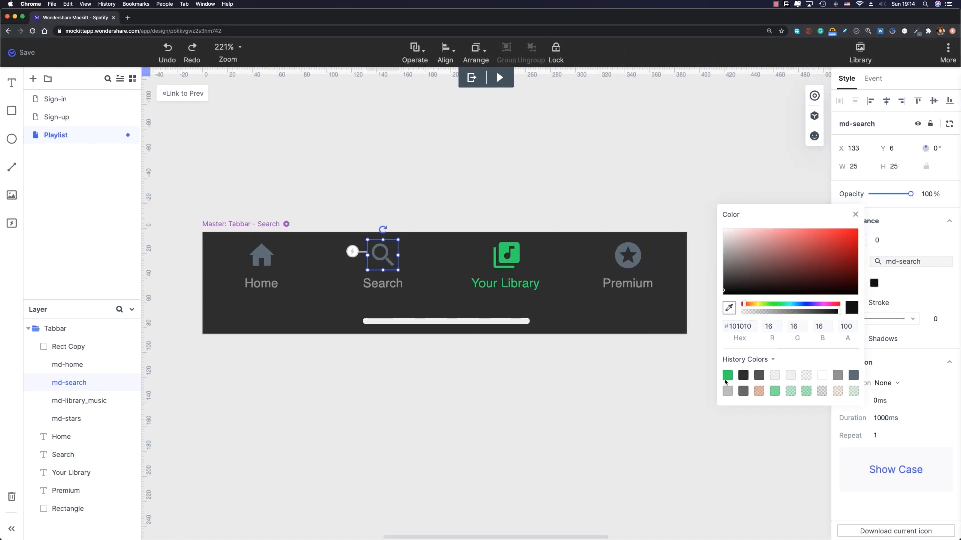
Step: In the Search state, recolour the magnifier icon and the "Search" label green, #1ED760
click(728, 376)
click(386, 288)
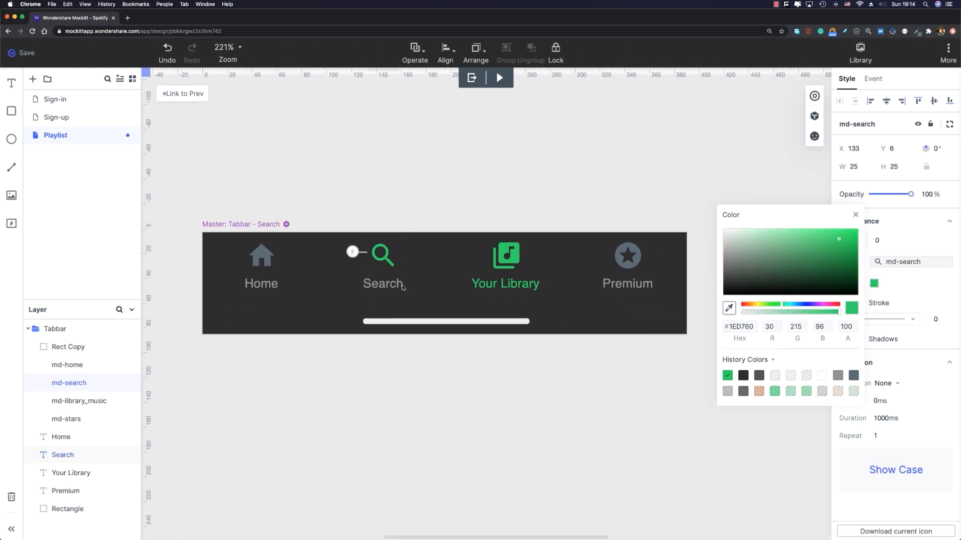
click(910, 242)
click(763, 334)
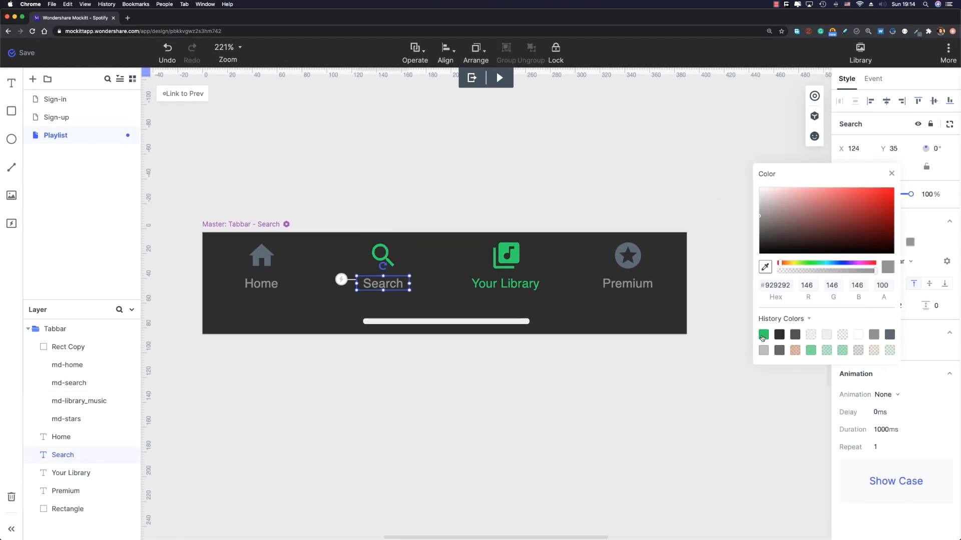
Step: Set the library music icon's colour in the Search state to the inactive grey #58676F
click(506, 255)
click(873, 283)
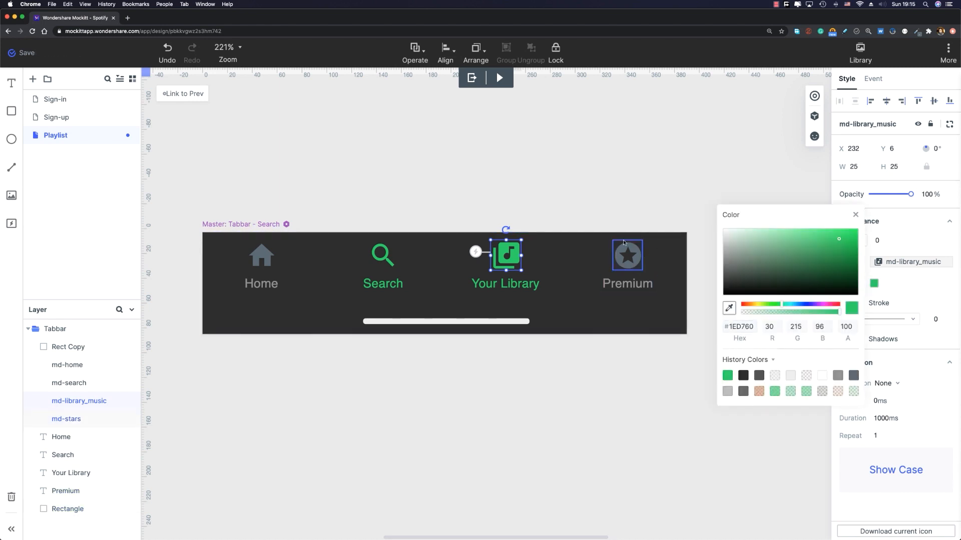
click(741, 326)
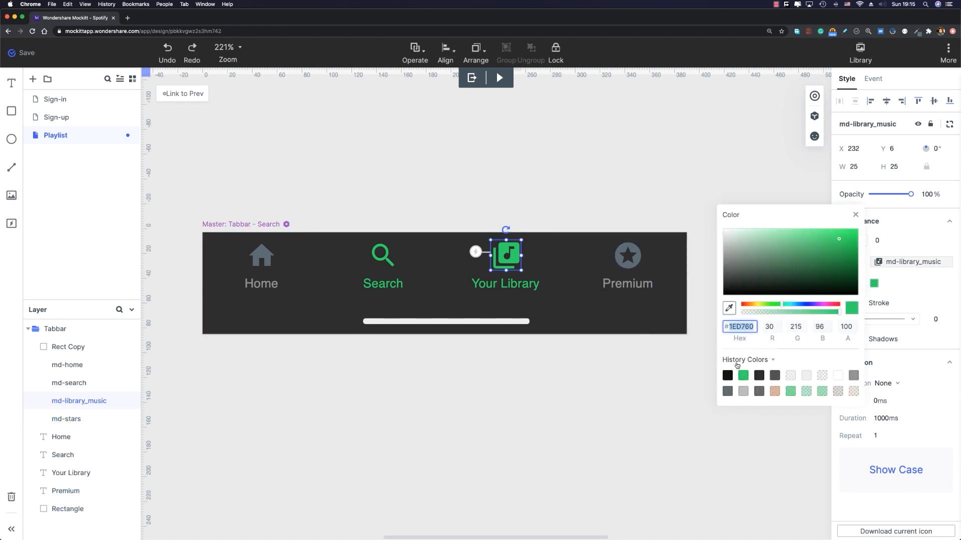
text(586767)
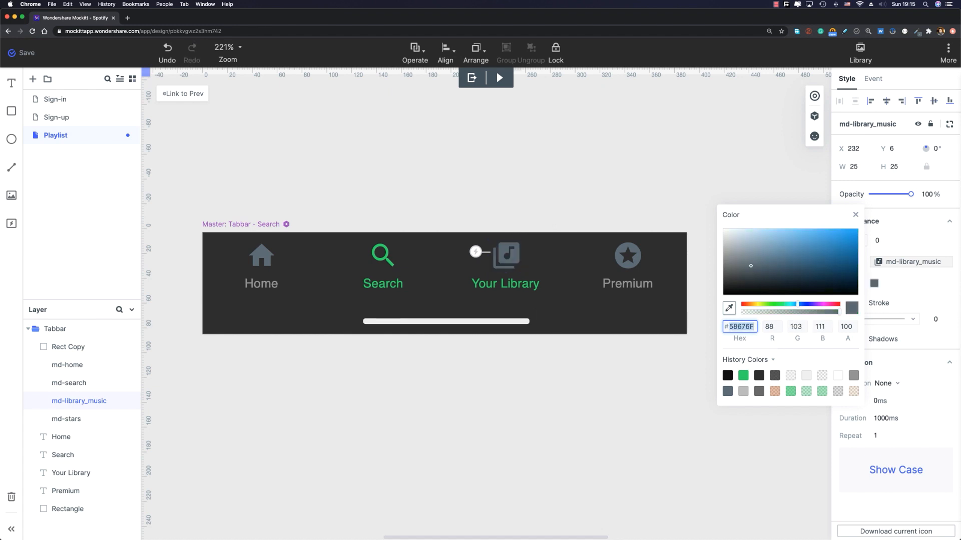
Step: Set the "Your Library" label's text colour in the Search state to #929292
click(510, 280)
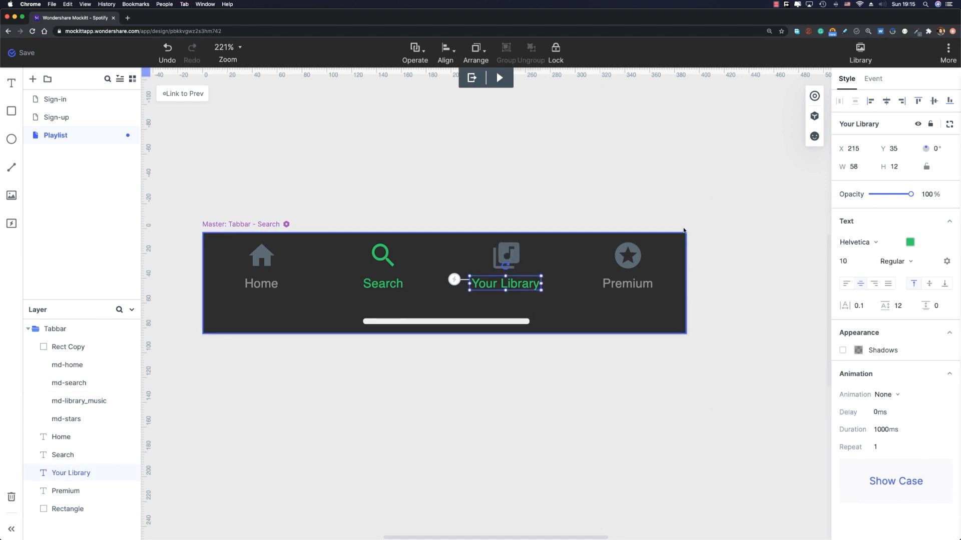
click(910, 242)
click(776, 285)
text(929292)
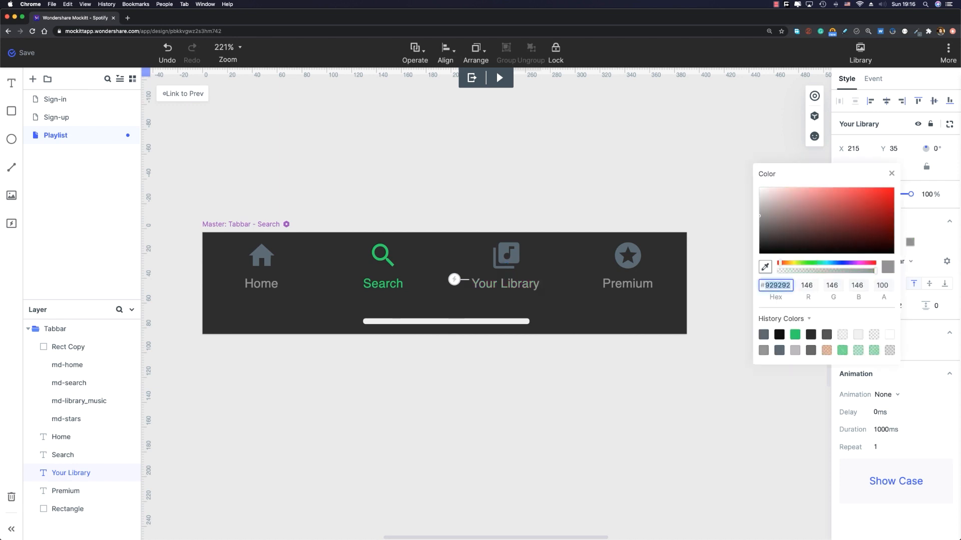
click(891, 173)
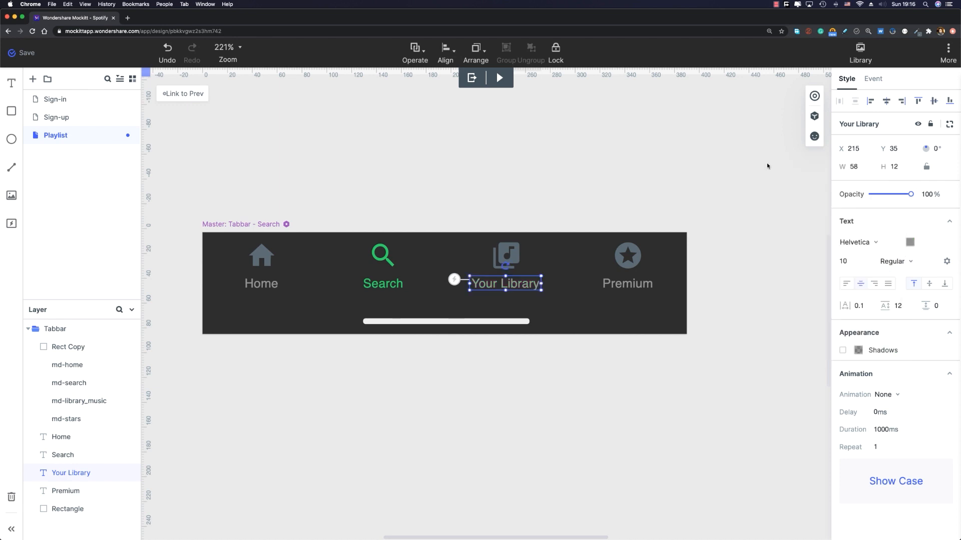
Step: Switch the Tabbar master back to its Library state and return to the Playlist screen
click(752, 161)
drag(752, 160, 756, 189)
click(815, 95)
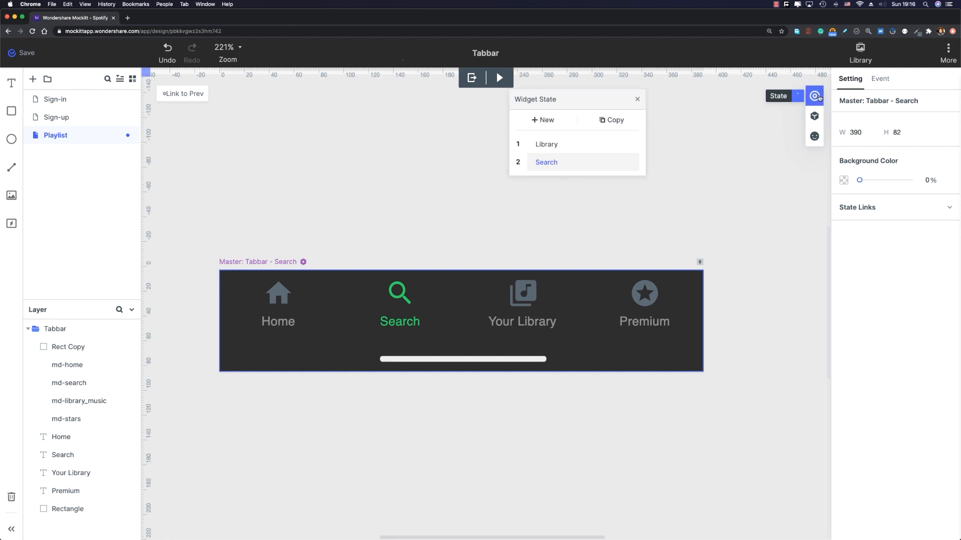
click(550, 144)
click(469, 78)
Step: Try Search as the Tabbar's main state on the Playlist screen, then restore Library
click(567, 492)
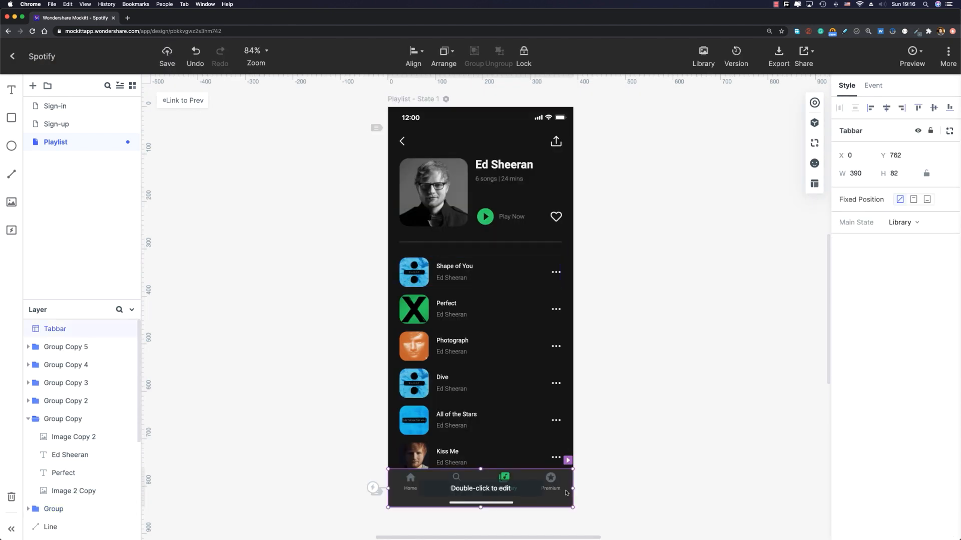
scroll(773, 286, down, 2)
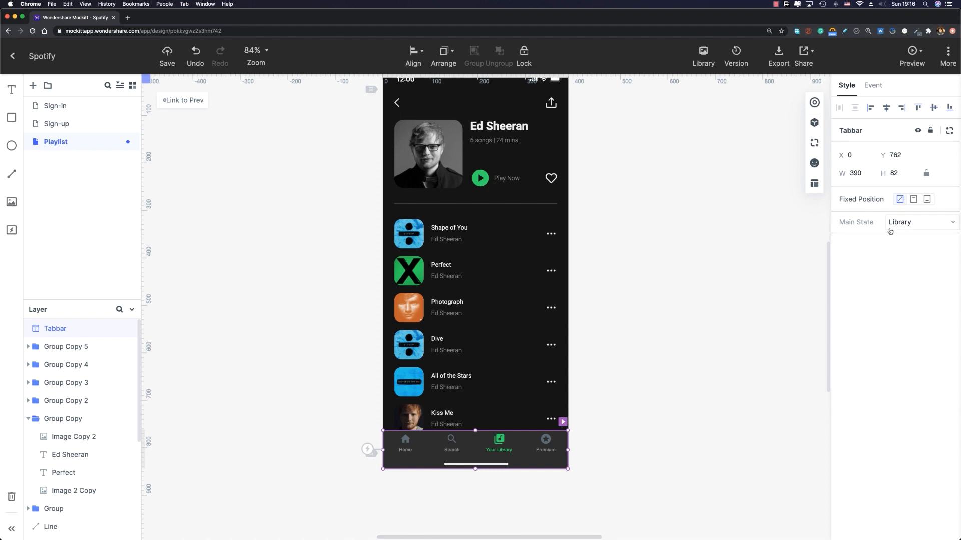
click(894, 226)
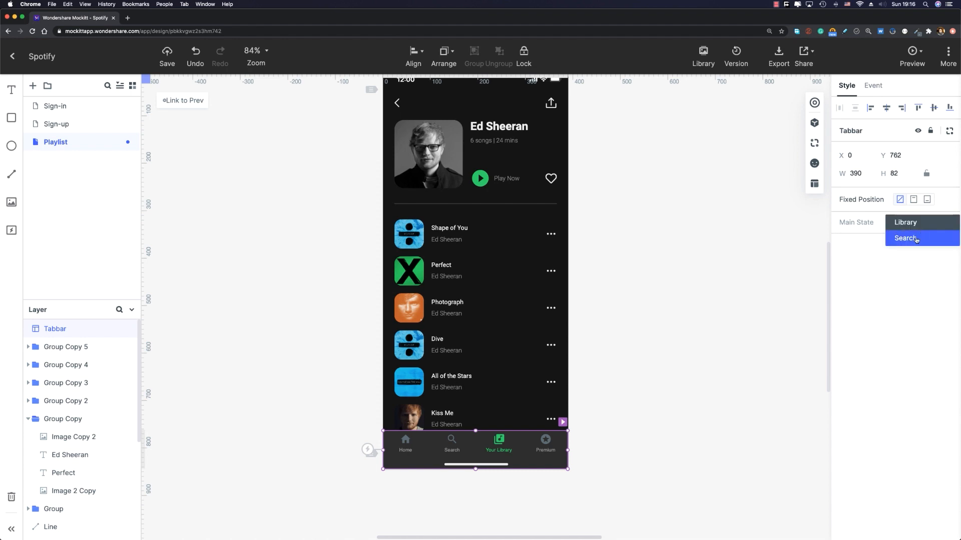
click(915, 242)
click(916, 224)
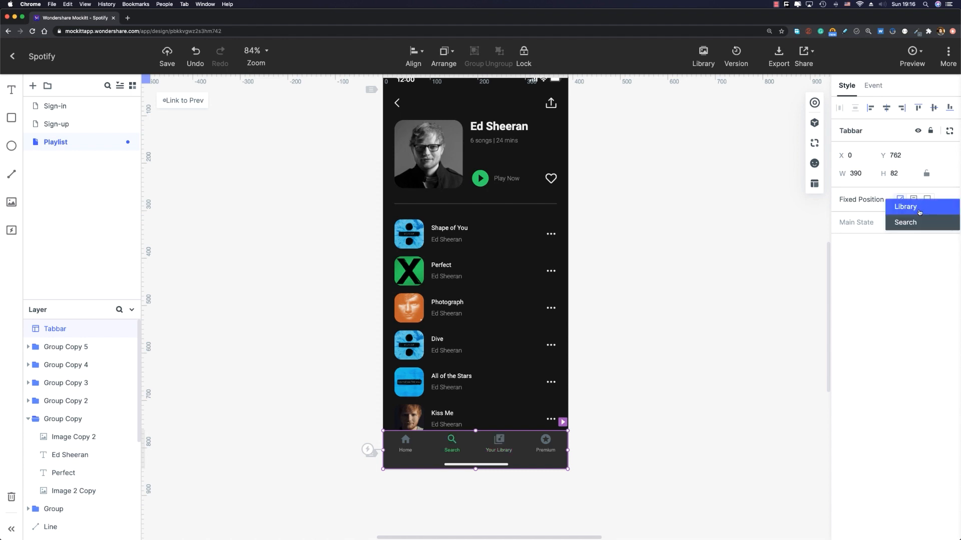
click(918, 209)
click(917, 222)
click(915, 241)
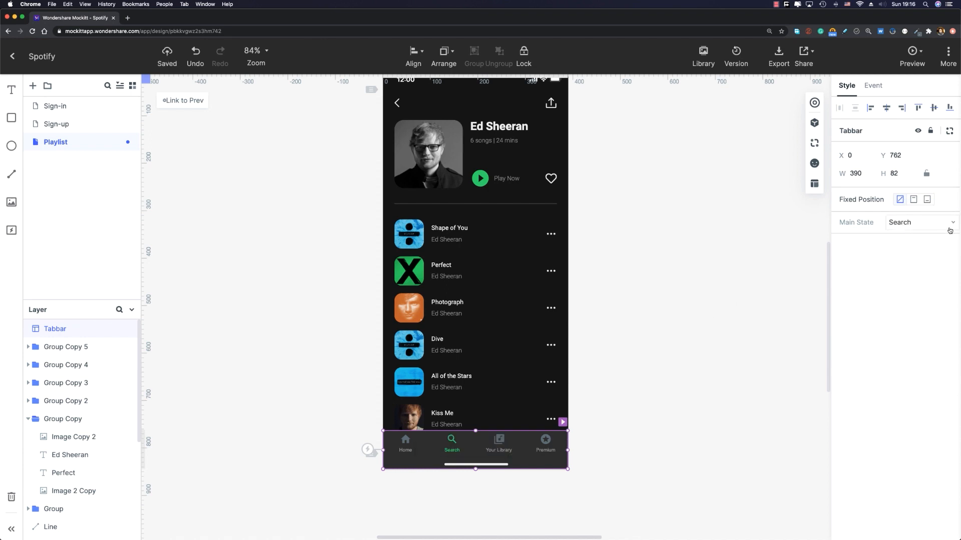
click(917, 222)
click(926, 207)
click(650, 203)
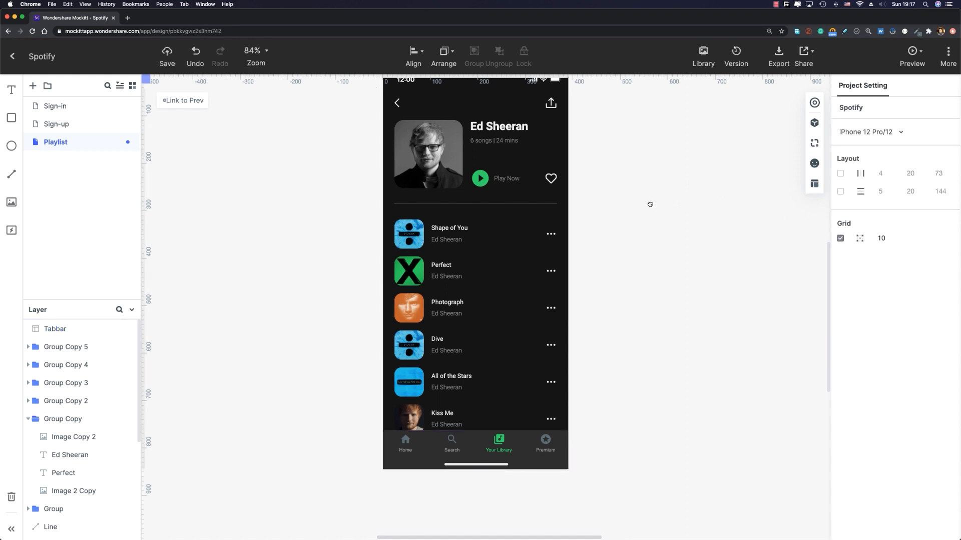
Step: Duplicate the Playlist screen and name the copy Player
drag(650, 203, 636, 241)
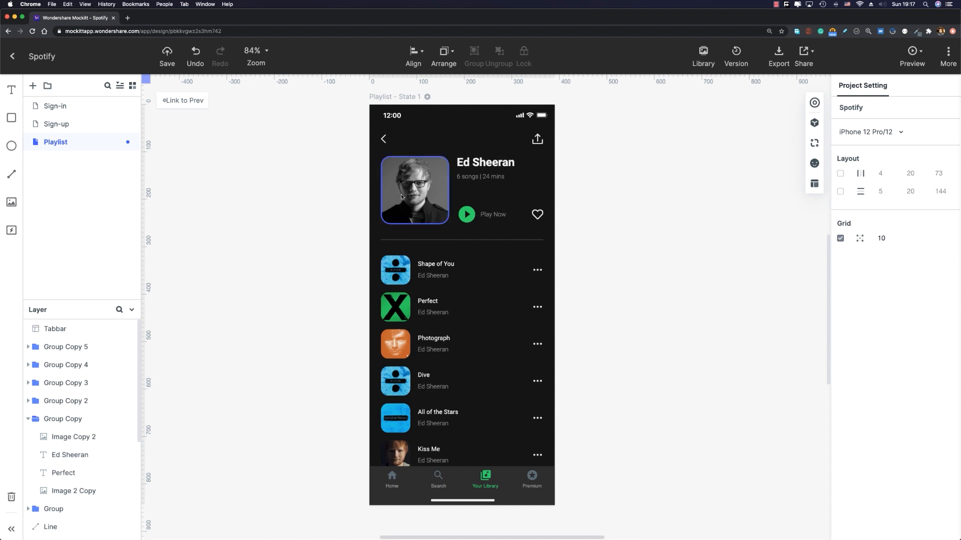
click(129, 142)
click(148, 173)
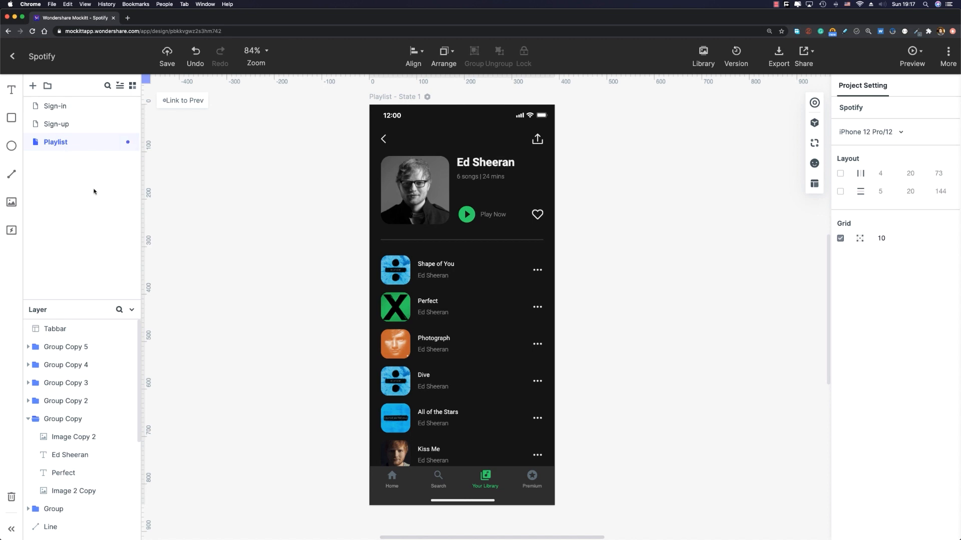
click(128, 142)
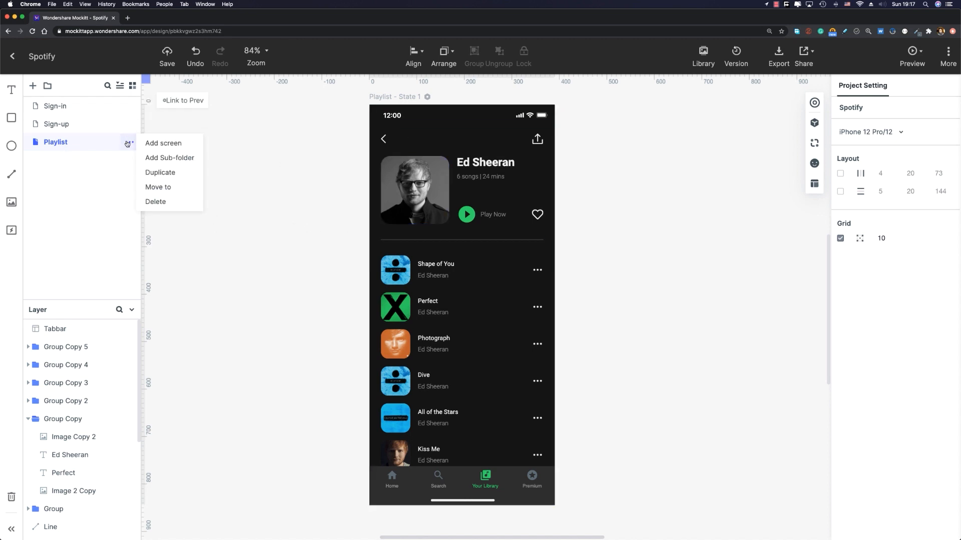
click(150, 172)
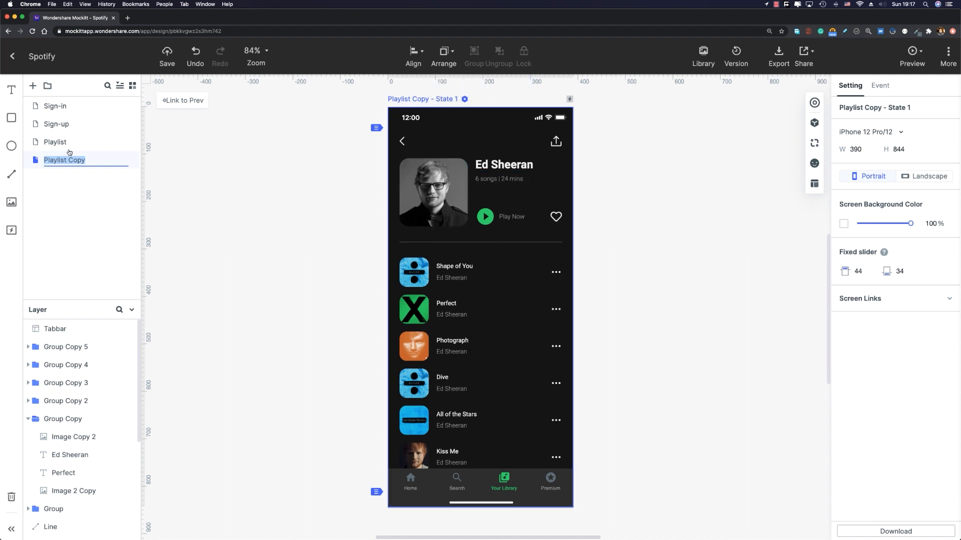
text(Player)
key(Return)
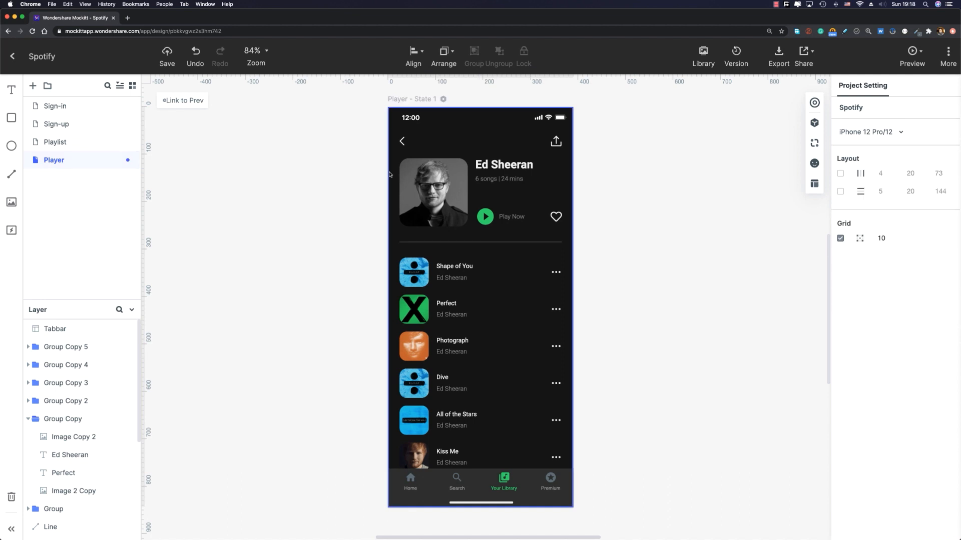
Step: Delete the artist photo on the Player screen and move the title and subtitle texts to the left margin at X 24
click(407, 143)
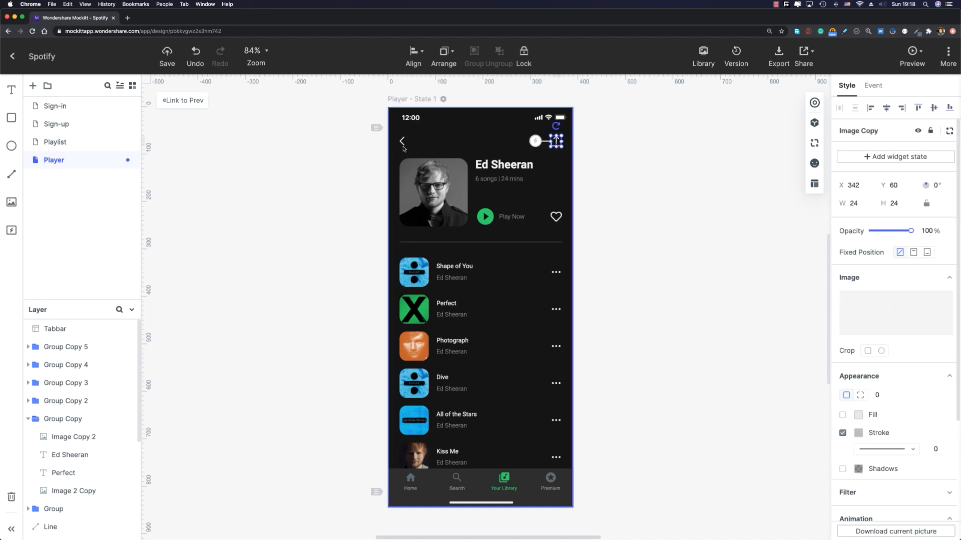
click(419, 180)
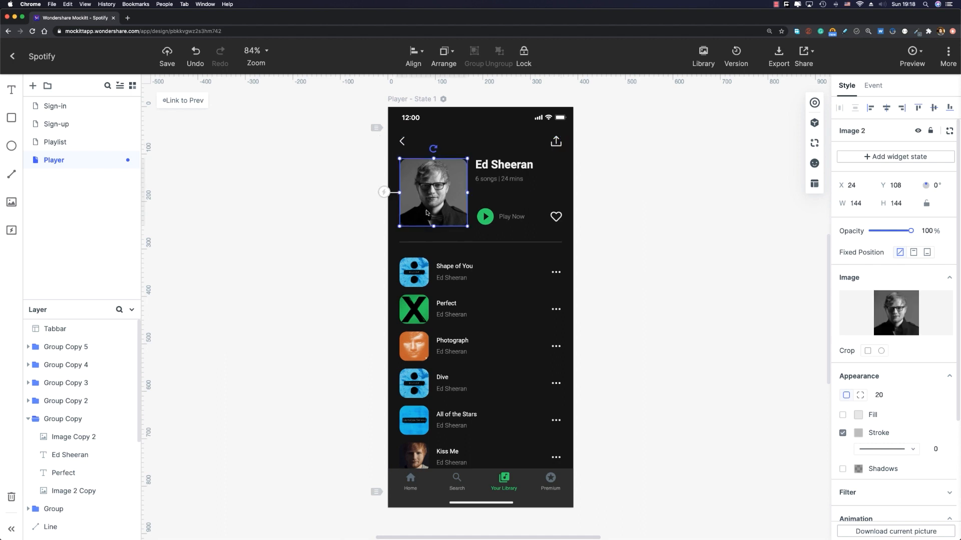
key(Delete)
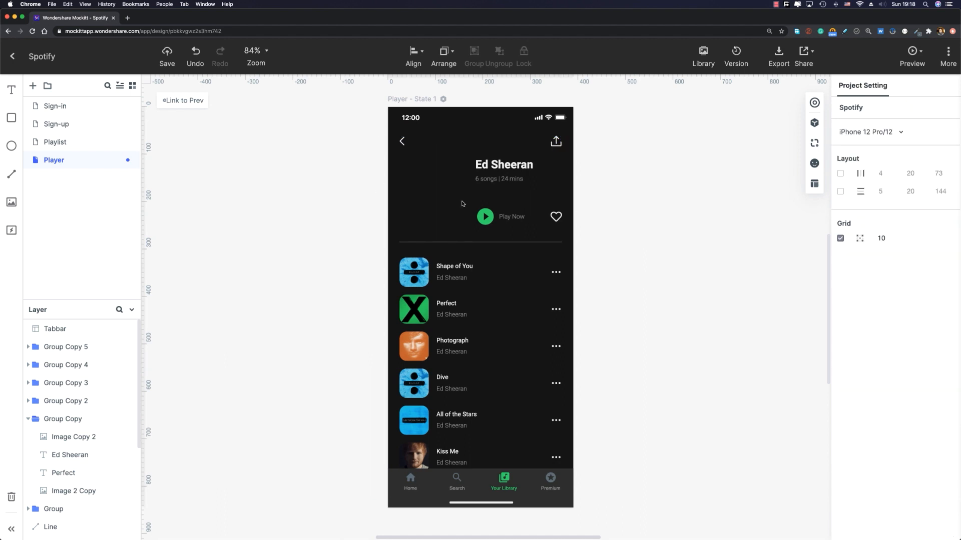
drag(463, 203, 438, 179)
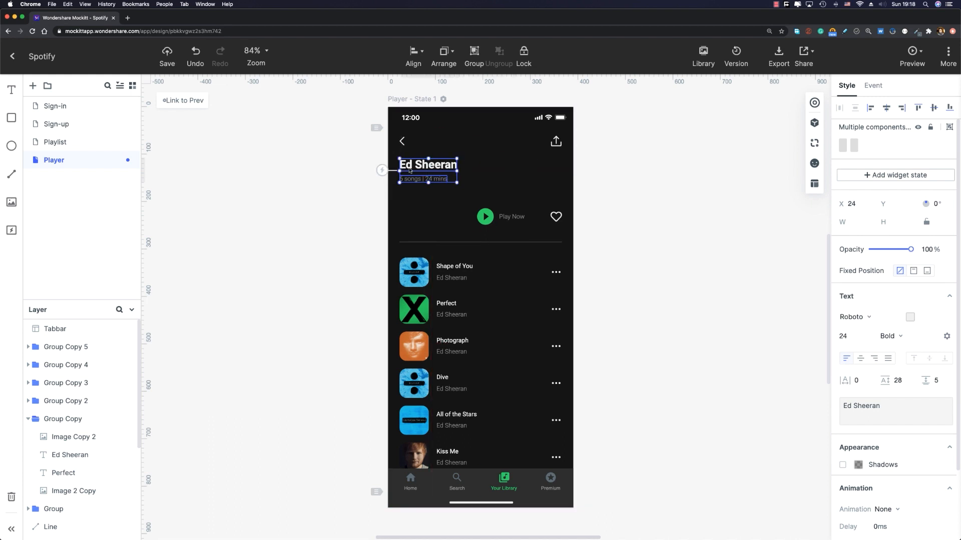
Step: Delete the "Play Now" label and the horizontal divider line from the Player screen
click(485, 211)
click(485, 212)
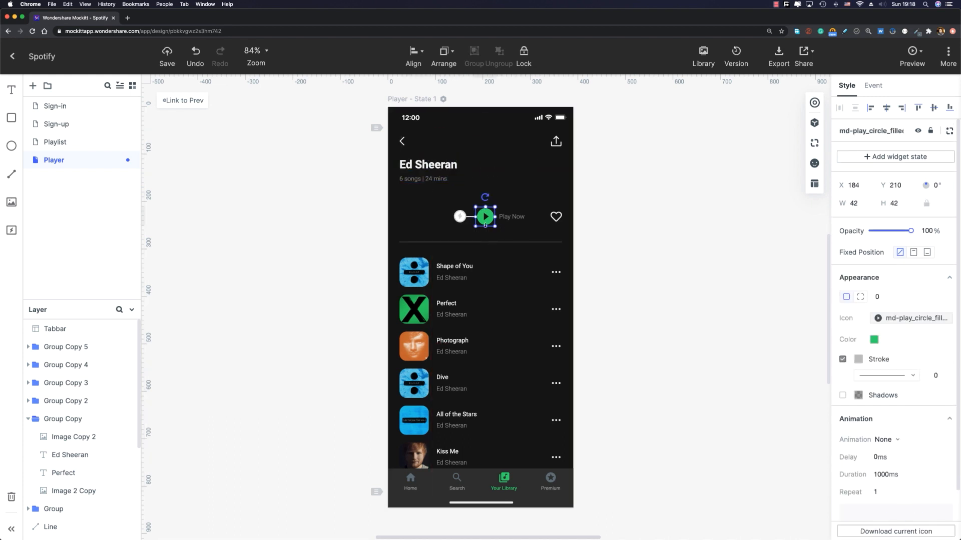
click(513, 218)
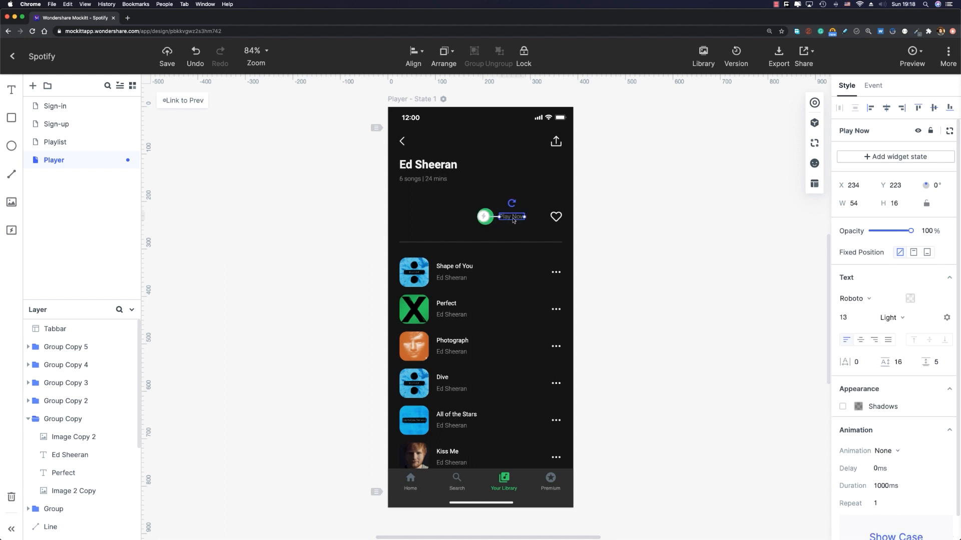
key(Delete)
click(554, 220)
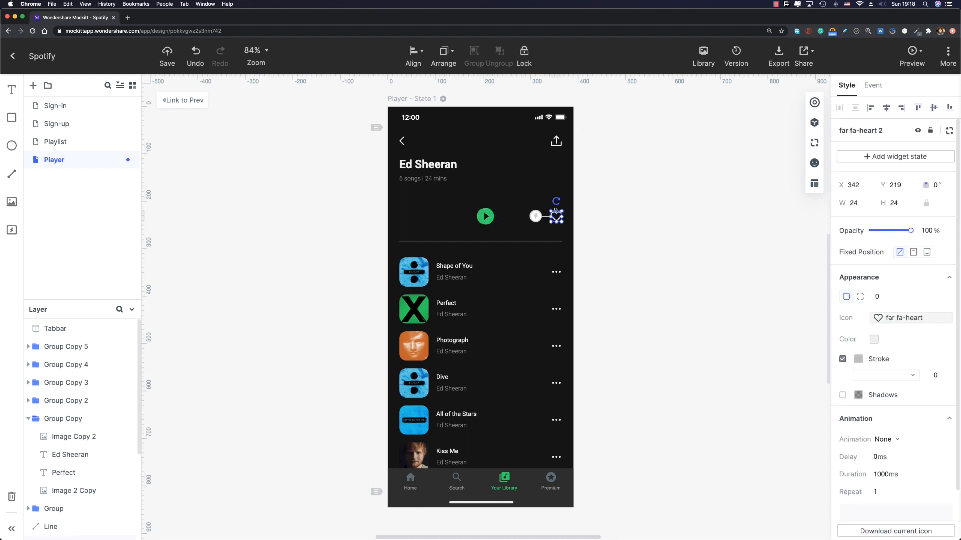
click(510, 243)
key(Delete)
Step: Delete all six song rows, from "Shape of You" to "Kiss Me", from the Player screen
click(465, 280)
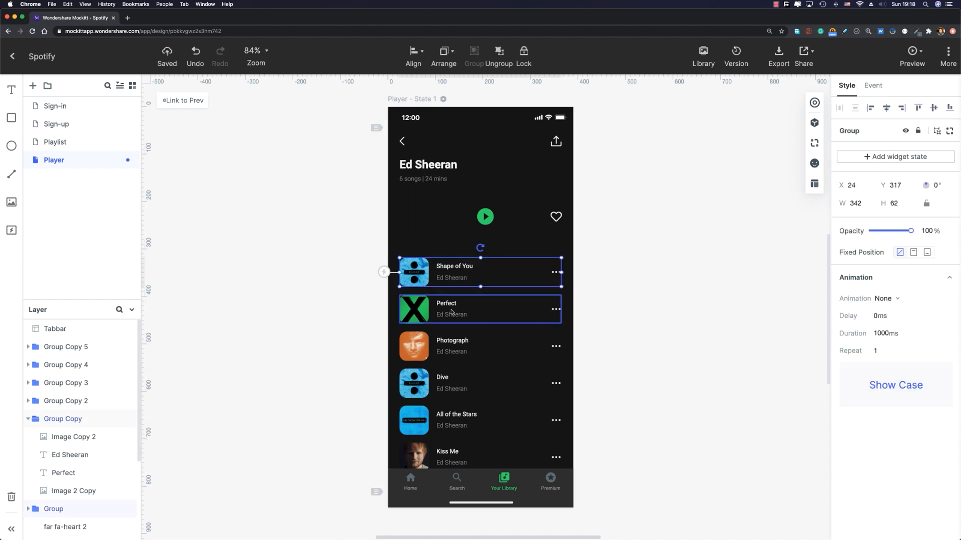
shift+click(450, 314)
shift+click(451, 350)
shift+click(452, 377)
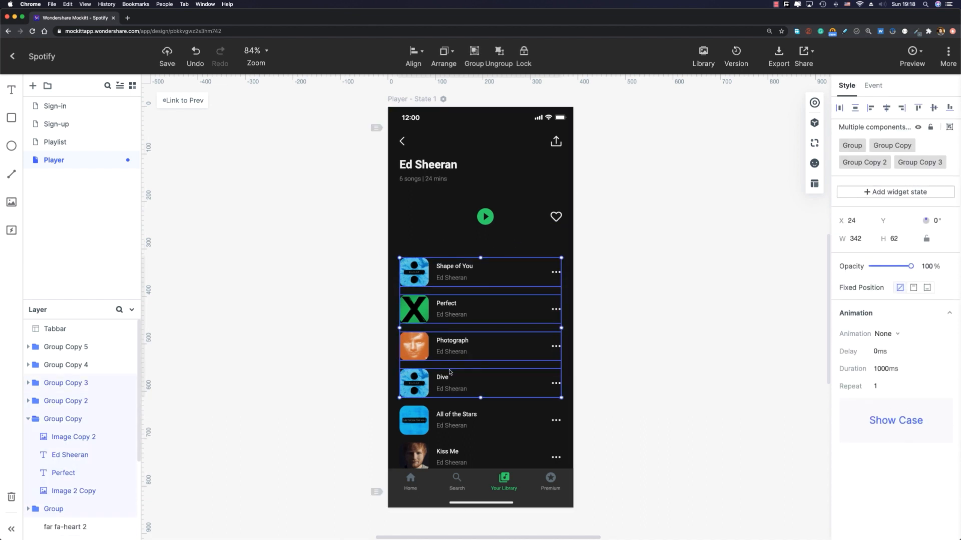
shift+click(452, 421)
shift+click(451, 457)
key(Delete)
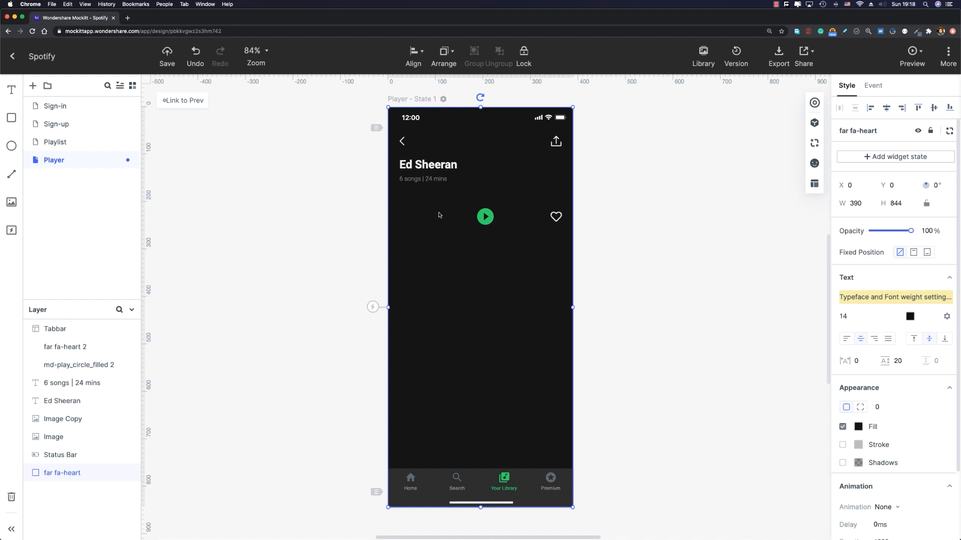
Step: Set the "Ed Sheeran" title's font size to 34 and shift the "6 songs | 24 mins" subtitle down clear of it
click(401, 166)
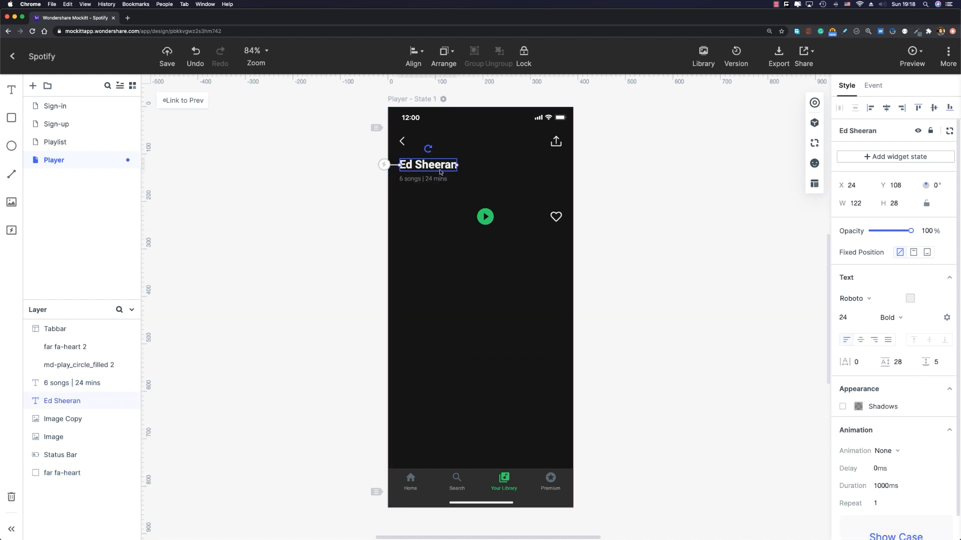
click(850, 318)
text(34)
key(Return)
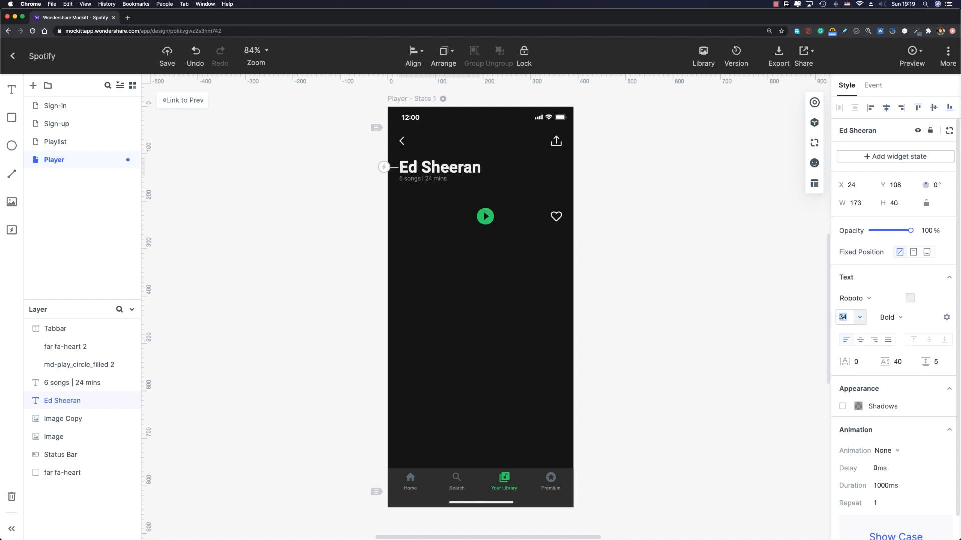
click(428, 181)
Step: Move the play icon and the heart icon to just above the tab bar, at about X 176, Y 671 and X 299, Y 696
drag(429, 182, 434, 386)
click(650, 273)
scroll(501, 250, down, 2)
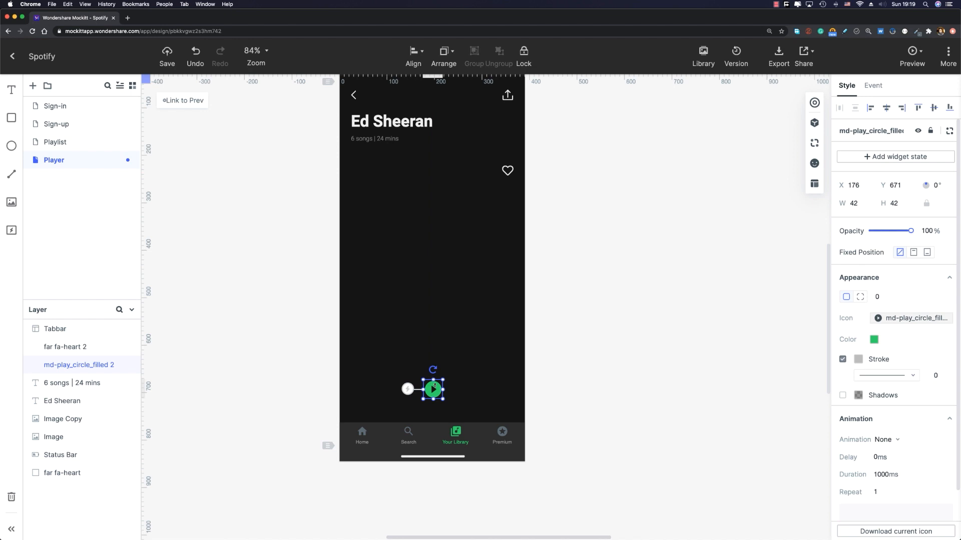
click(507, 170)
drag(508, 171, 488, 397)
scroll(488, 351, up, 2)
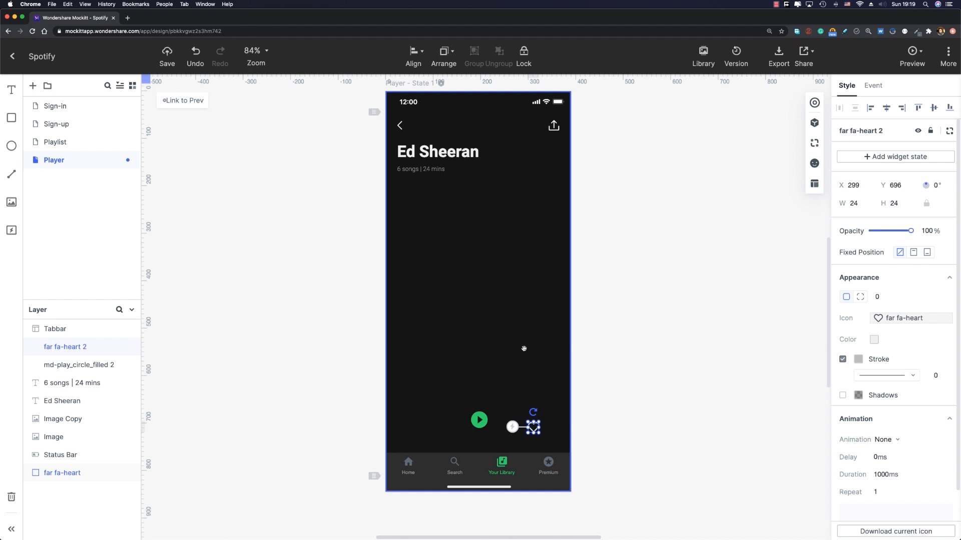
scroll(496, 325, up, 2)
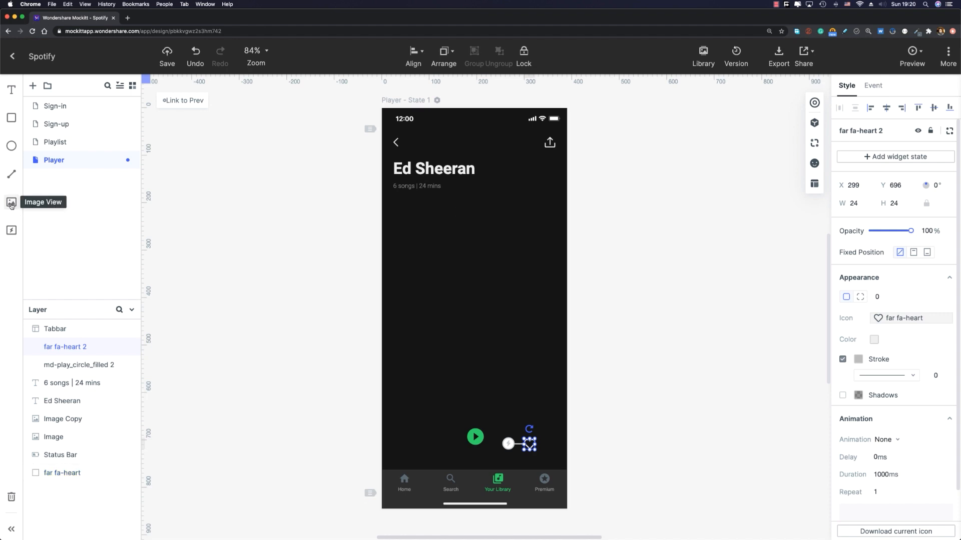
Step: Add a 240 by 240 image placeholder below the subtitle and centre it horizontally on the screen
drag(12, 202, 481, 263)
double_click(856, 204)
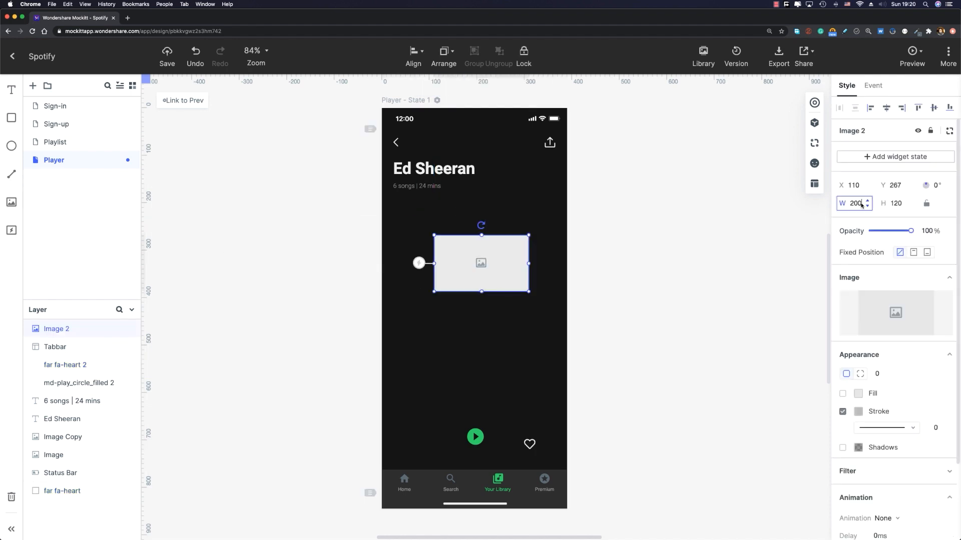
text(240)
key(Tab)
text(240)
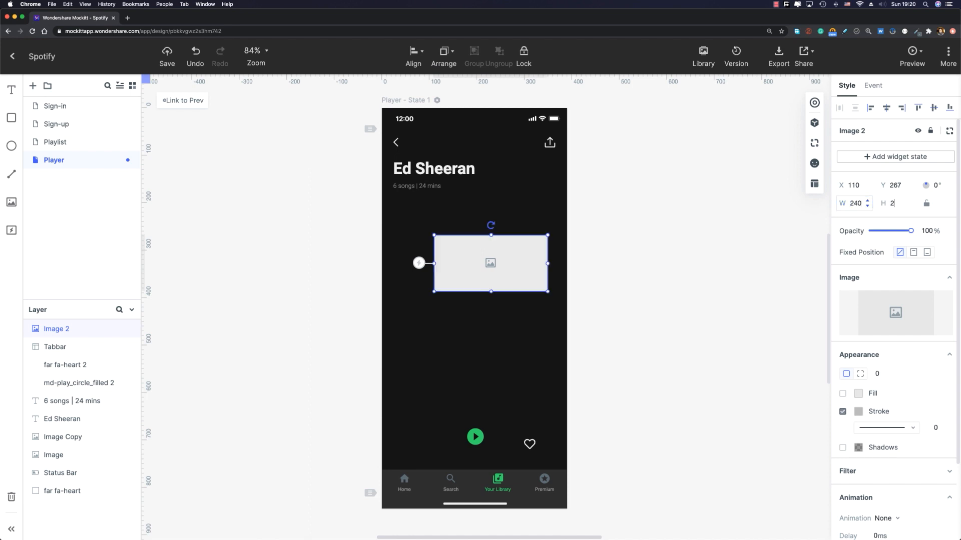
key(Return)
click(886, 107)
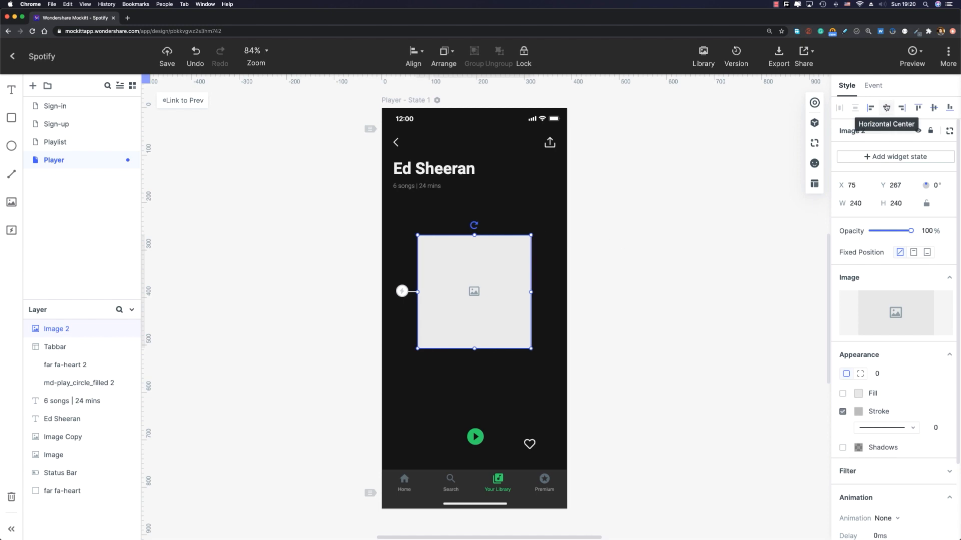
Step: Fill the placeholder with the orange disc-shaped portrait from the Spotify folder of the personal image library
click(894, 319)
click(896, 352)
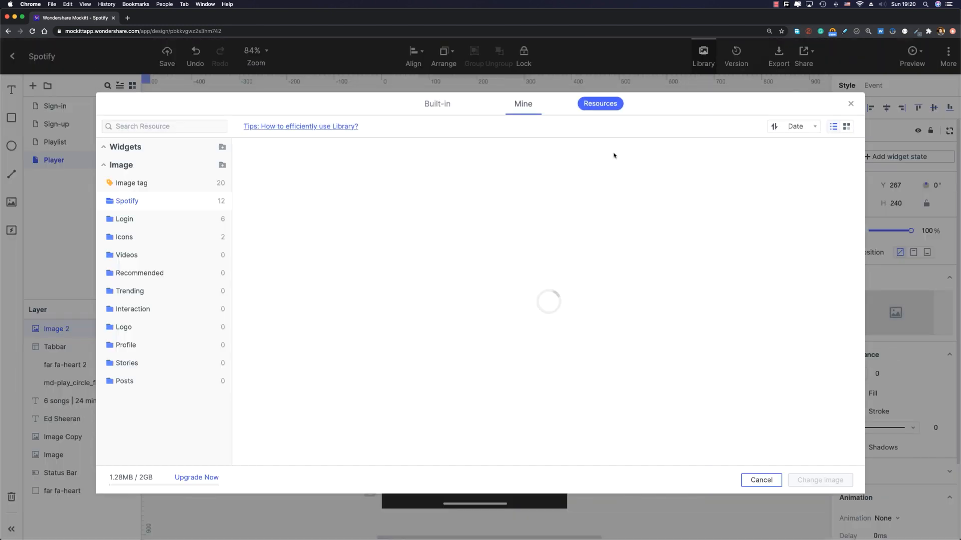
double_click(268, 186)
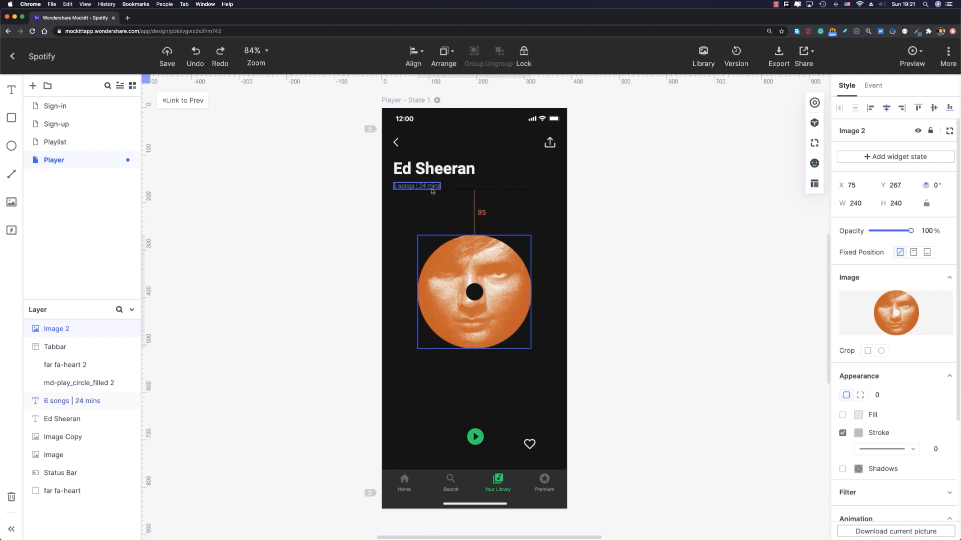
Step: Move the disc image up to Y 212
key(shift+Up)
key(shift+Up)
key(shift+Up)
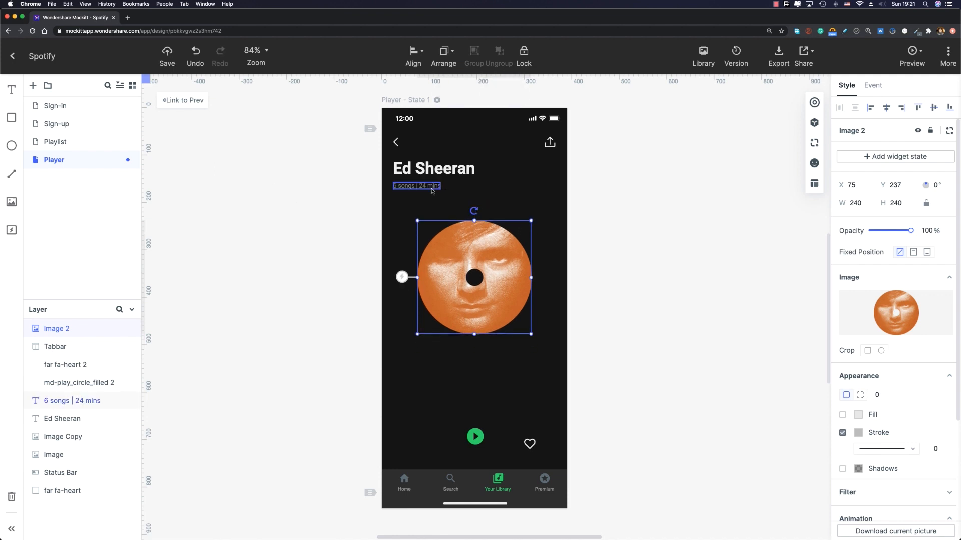
key(shift+Up)
key(shift+Up)
key(Up)
key(Up)
key(Up)
key(Up)
key(Up)
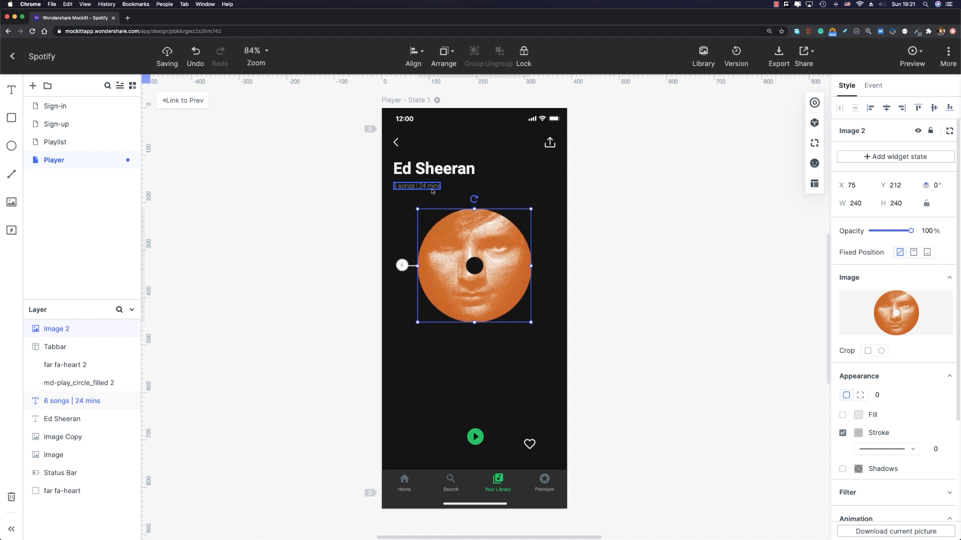
Step: Duplicate the disc image and place the copy to its right, at about X 342, Y 205
key(super+d)
drag(466, 354, 594, 239)
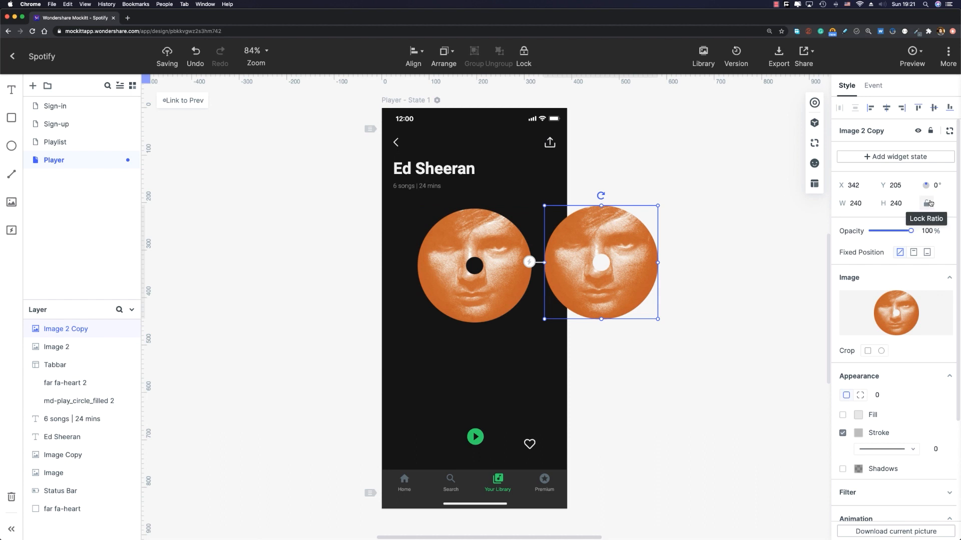
Step: Resize the disc copy to 180 by 180 with its ratio locked and align its vertical centre with the large disc
click(928, 203)
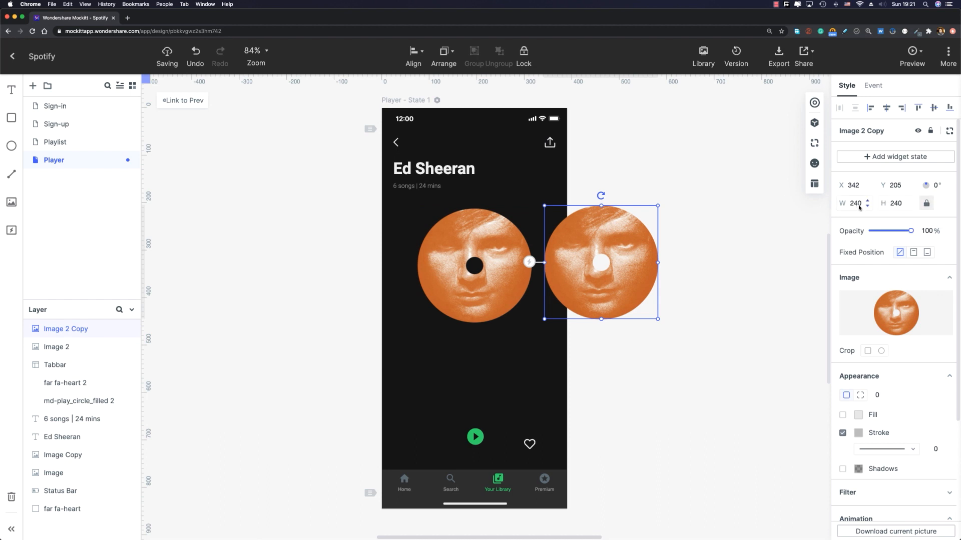
click(858, 206)
text(180)
key(Tab)
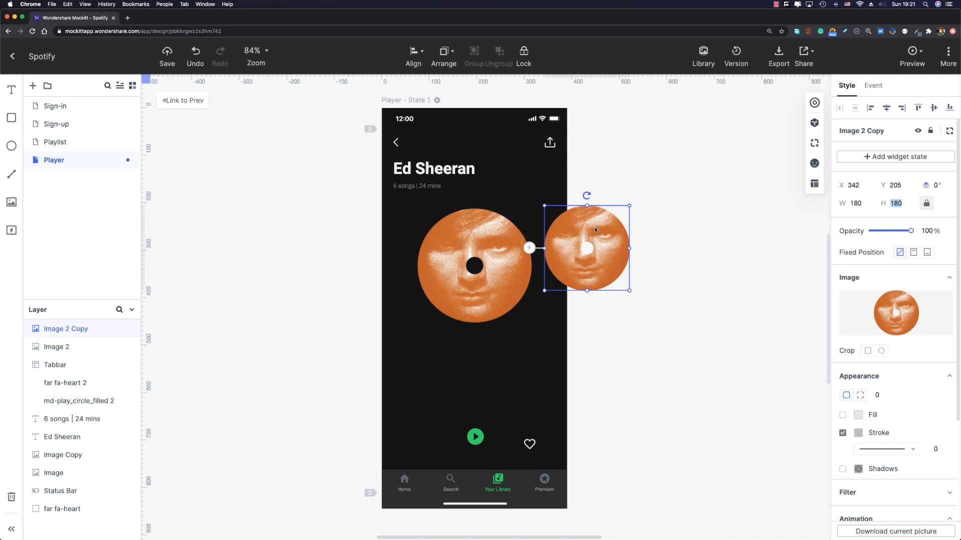
shift+click(481, 235)
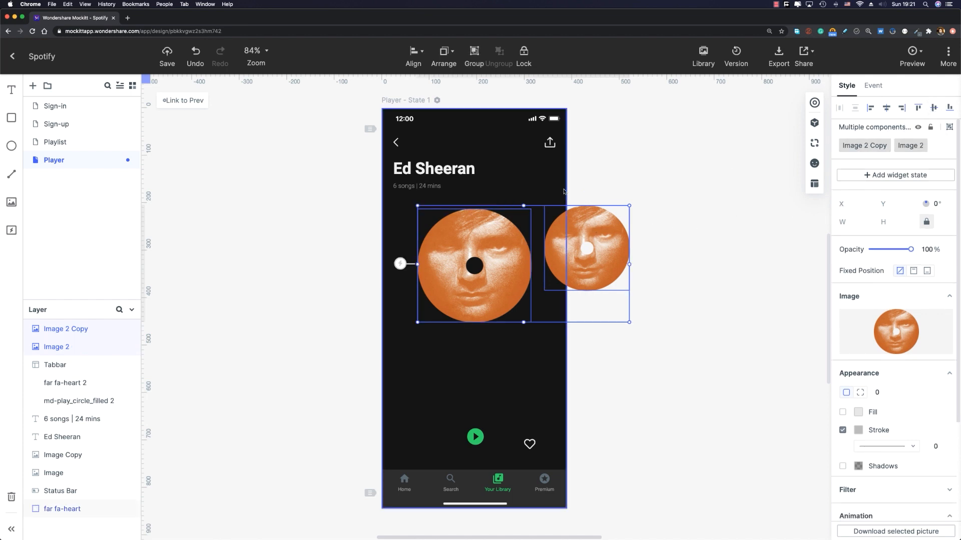
click(933, 108)
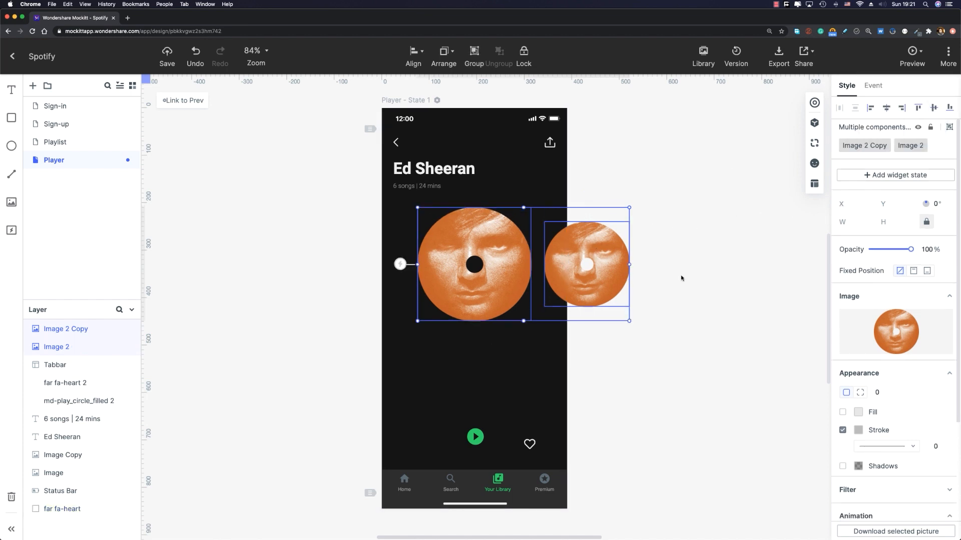
Step: Replace the small disc's picture with the blue Mask Group-1.png from the Spotify folder of the personal image library
mouse_move(894, 320)
click(882, 350)
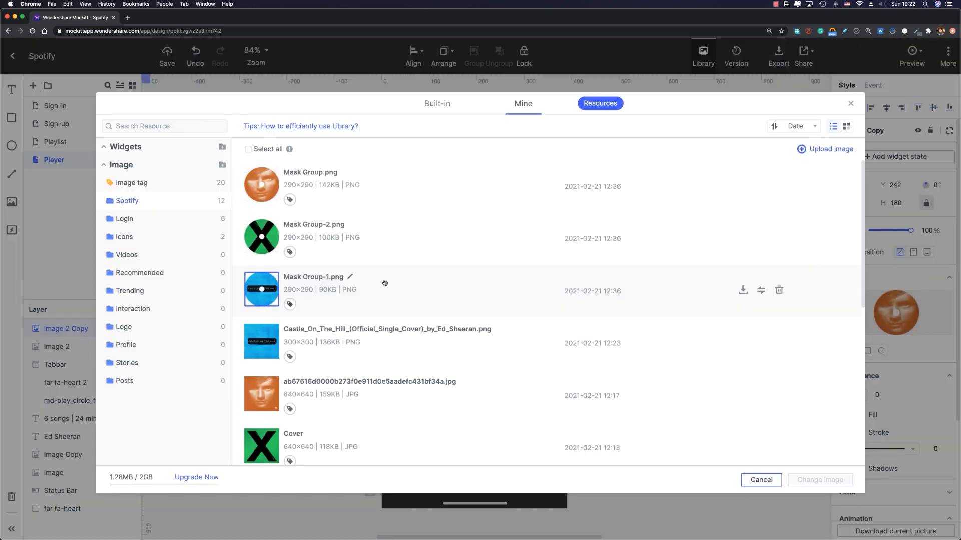
double_click(260, 286)
Step: Duplicate the blue disc and place the copy on the opposite side of the large disc, at about X -137, Y 242
key(ctrl+d)
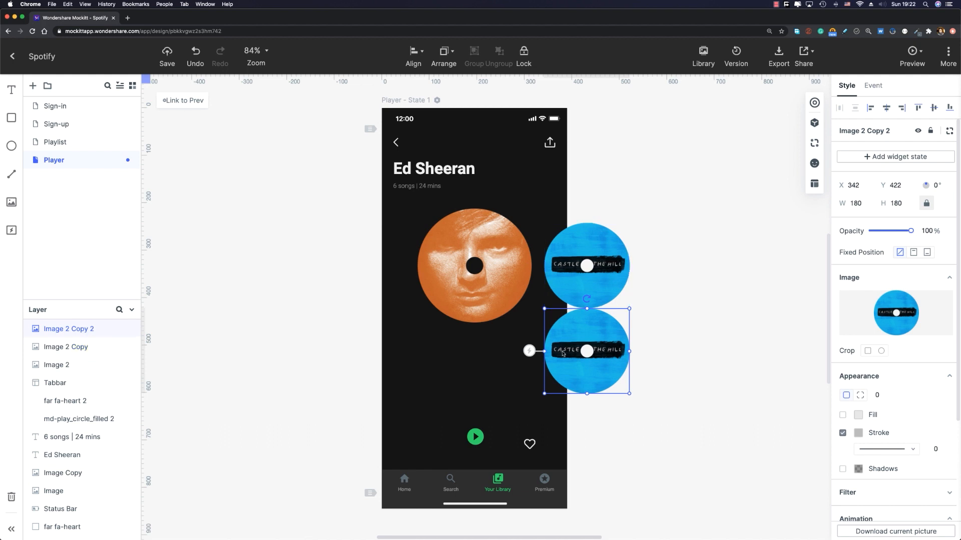
drag(547, 347, 318, 262)
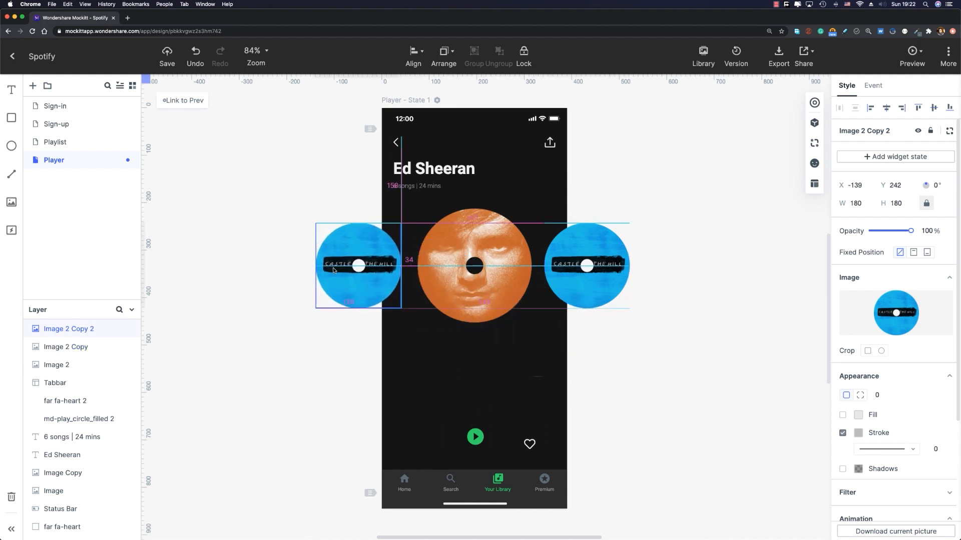
shift+click(438, 253)
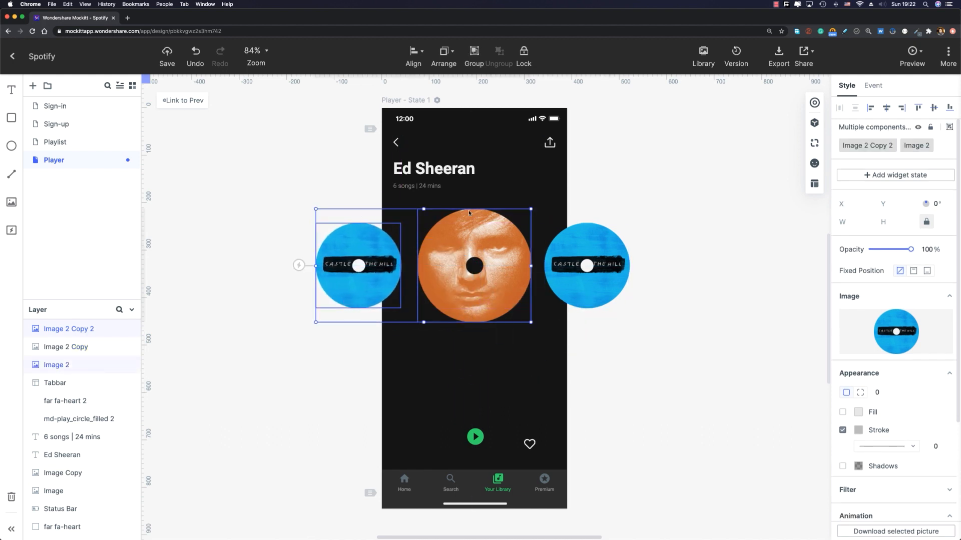
shift+click(438, 258)
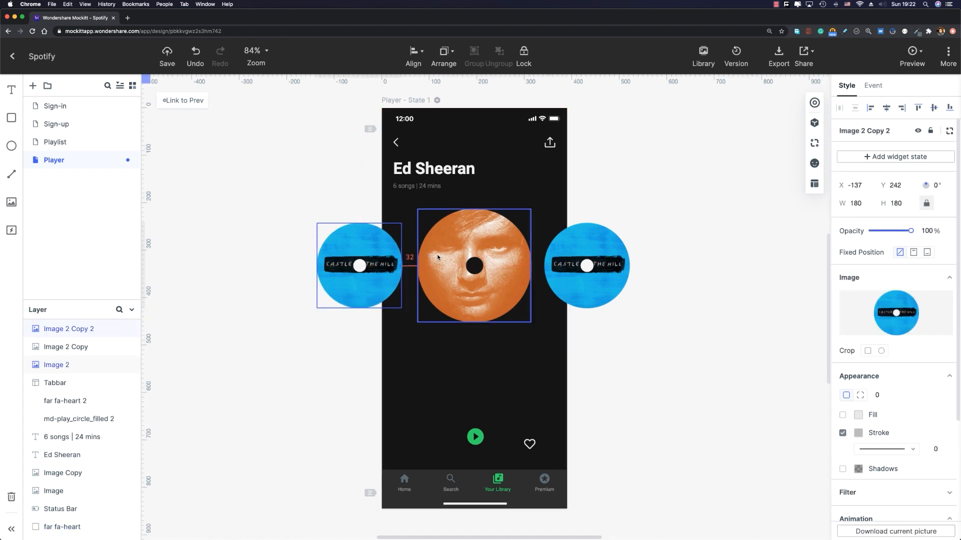
Step: Nudge the original blue disc outward so both small discs have equal gaps to the central disc
key(Tab)
key(Right)
key(Right)
key(Right)
key(Right)
key(Right)
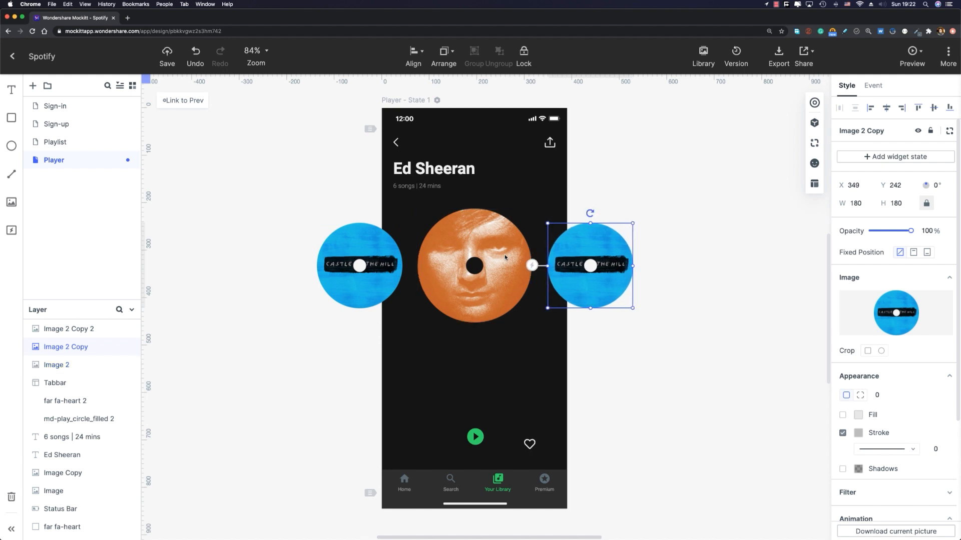
Step: Replace the picture of the disc at X -137 with the green Mask Group-2.png from the personal image library
key(shift+Tab)
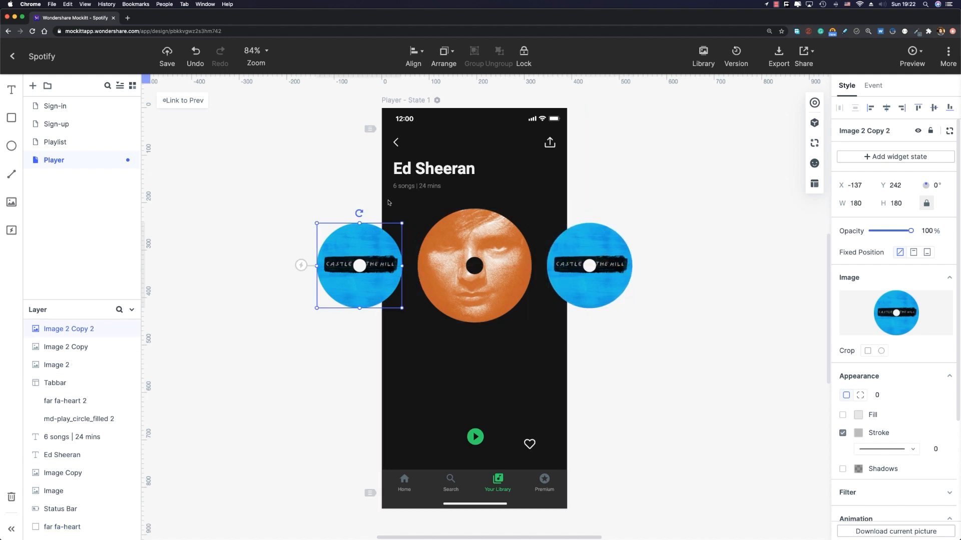
click(895, 355)
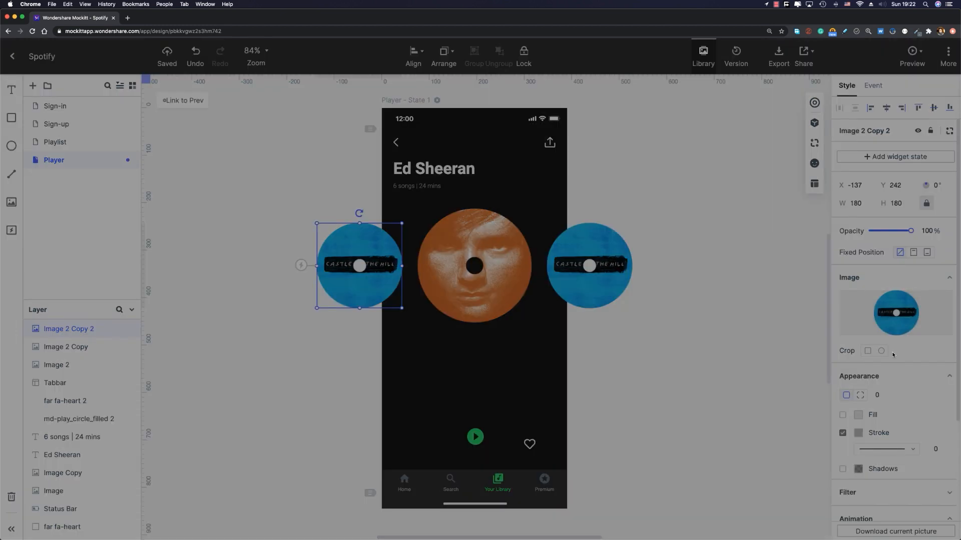
double_click(261, 239)
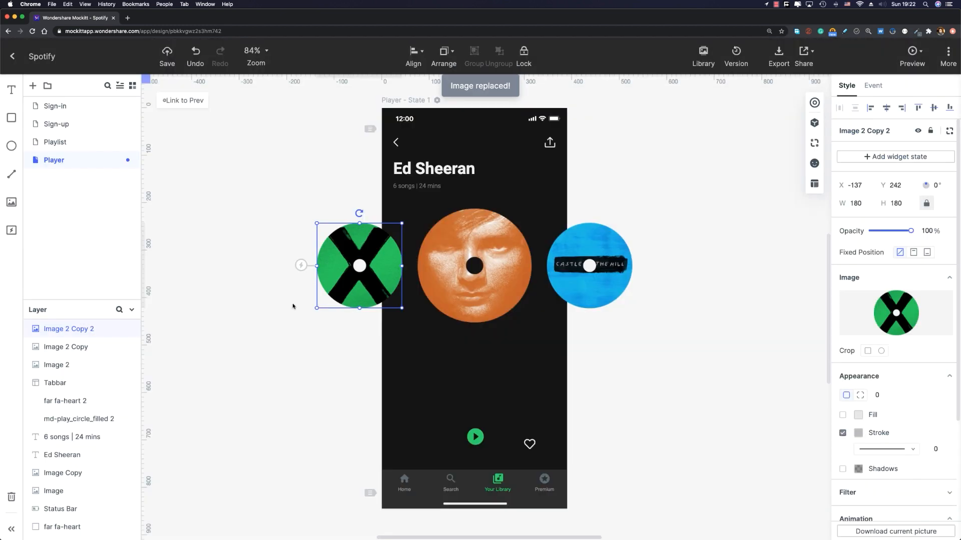
click(294, 306)
Step: Duplicate the Ed Sheeran title, place the copy below the large disc at about Y 482 and centre it horizontally
drag(343, 369, 337, 346)
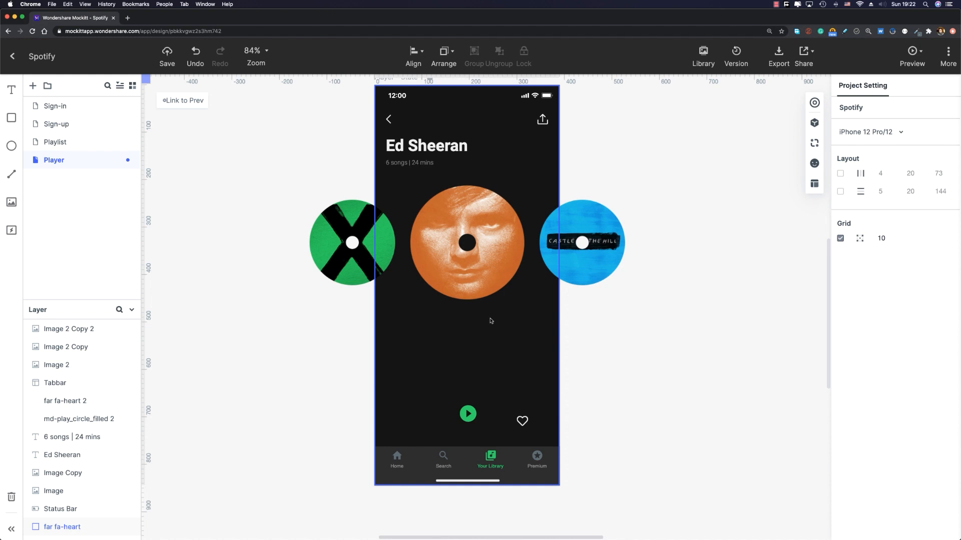
click(412, 158)
click(449, 148)
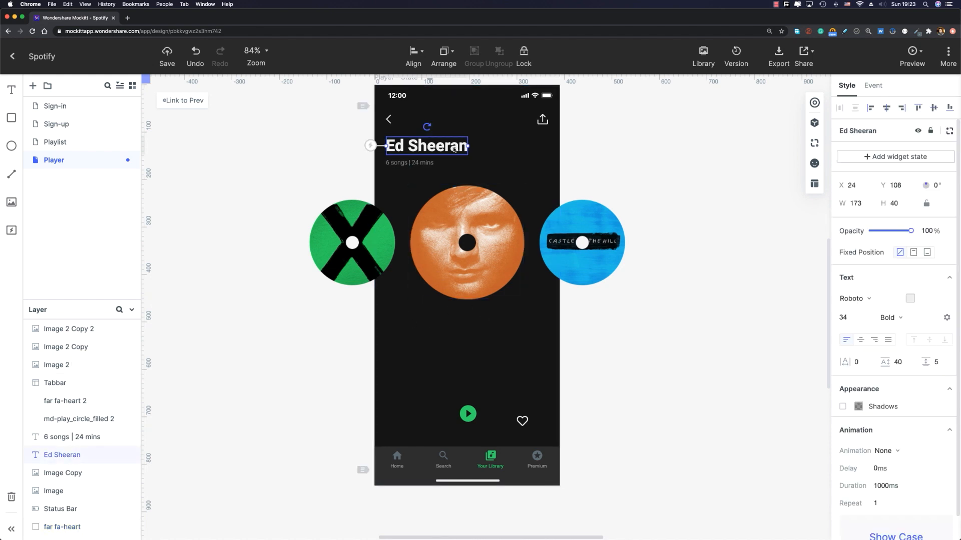
key(super+d)
drag(447, 162, 491, 331)
click(890, 110)
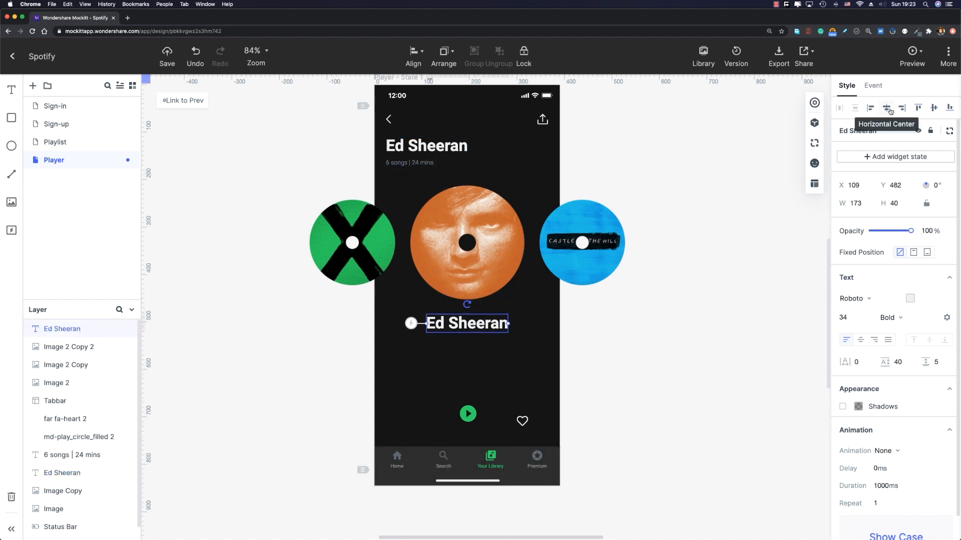
Step: Set the duplicated title to font size 24 with Medium 500 weight and centre it horizontally again
click(842, 318)
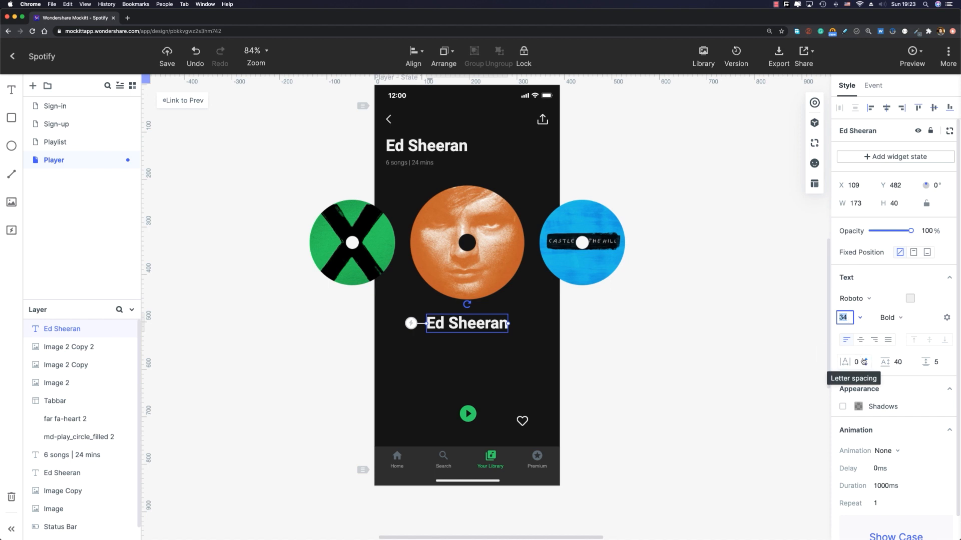
text(24)
click(884, 320)
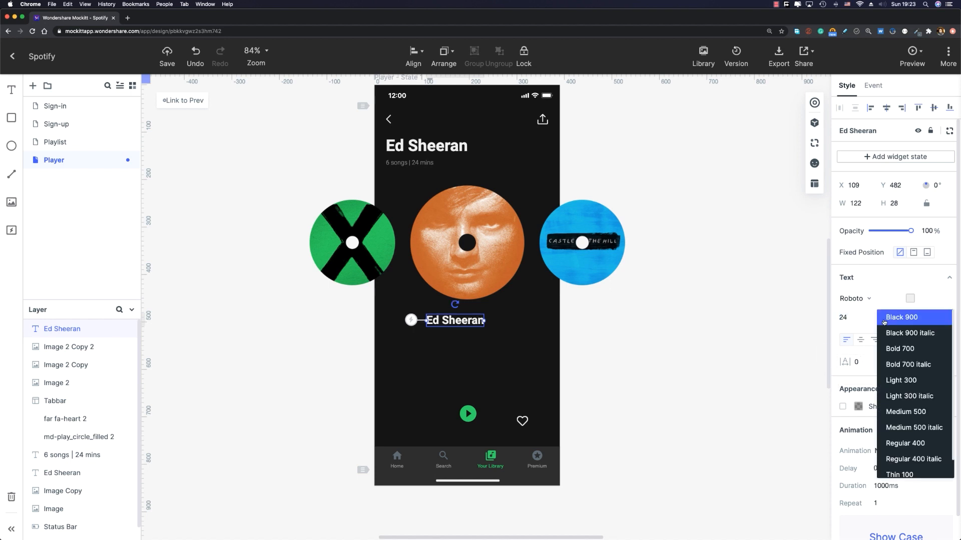
click(884, 318)
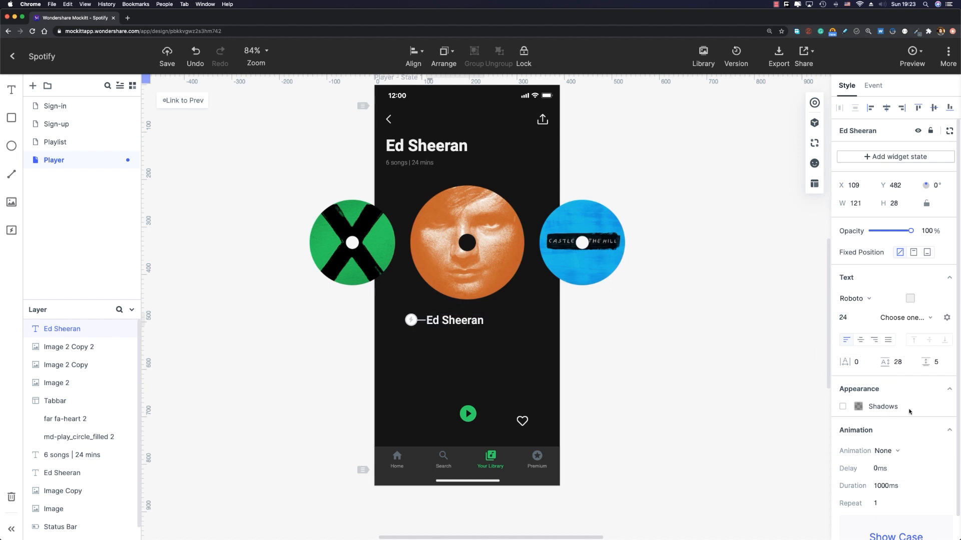
click(885, 108)
click(671, 318)
Step: Change the text of the title below the disc to Photograph, with centred text alignment
double_click(467, 320)
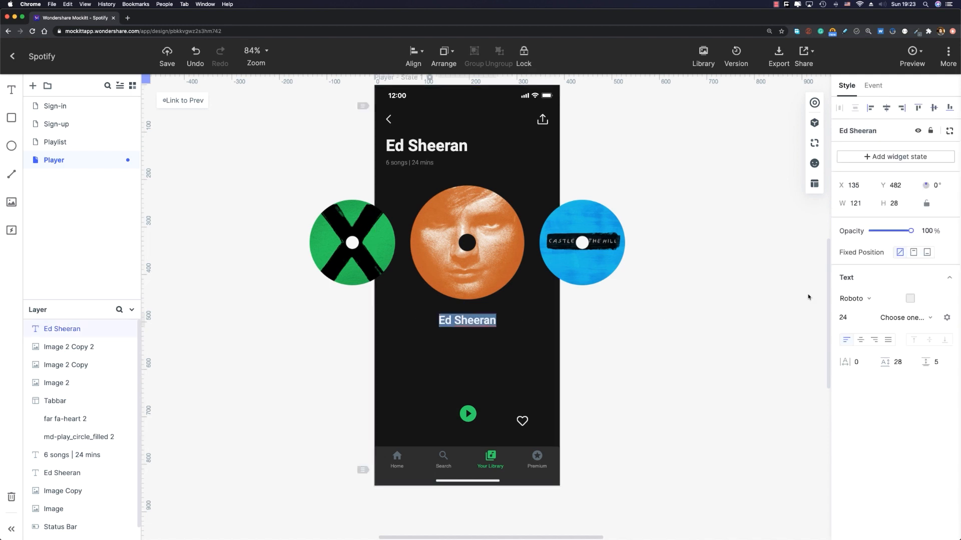
text(Photograph)
click(808, 296)
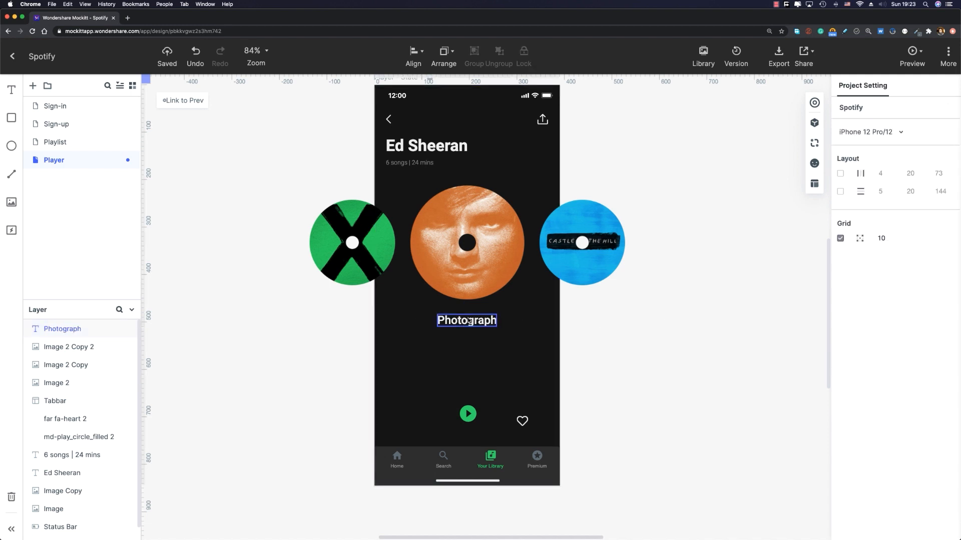
click(468, 320)
Step: Duplicate the "6 songs | 24 mins" subtitle and centre the copy below the Photograph title, at about X 145, Y 518
click(411, 167)
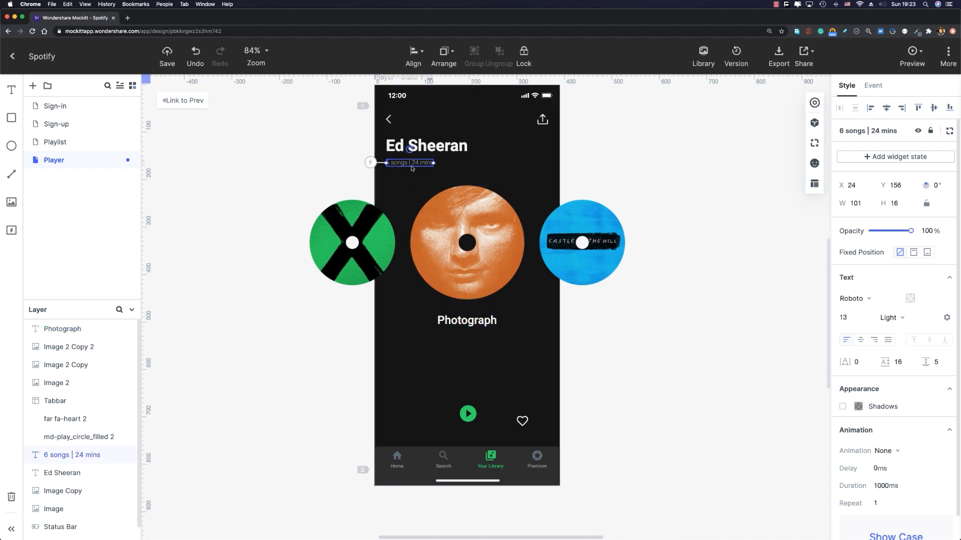
key(super+d)
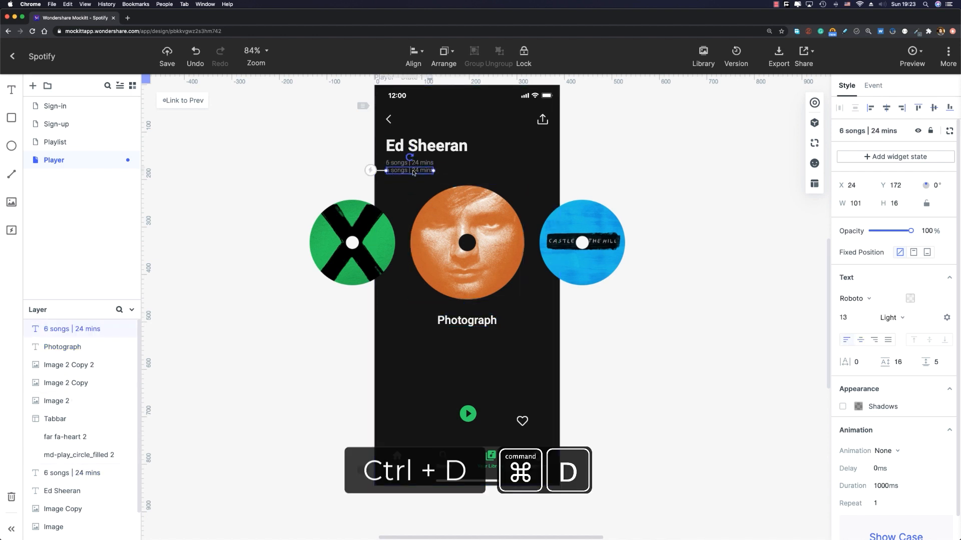
drag(406, 167, 475, 343)
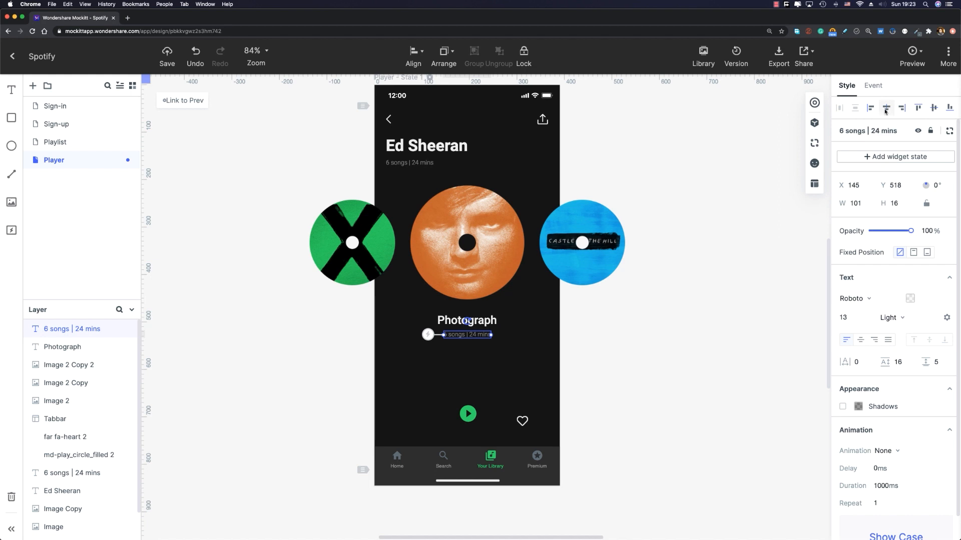
Step: Check the title's spacing to the disc and move Photograph and its subtitle down by 2, with the subtitle at Y 520
shift+click(467, 320)
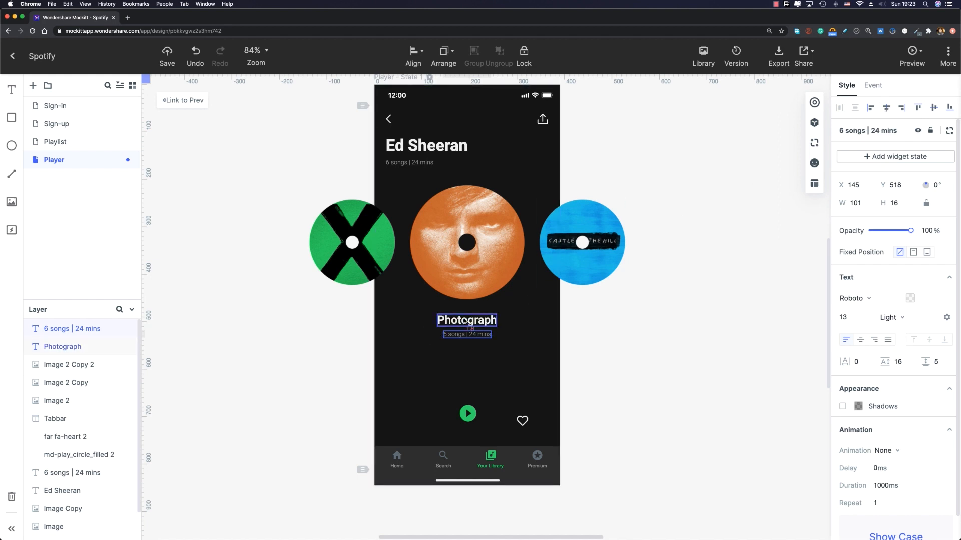
shift+click(465, 321)
click(465, 321)
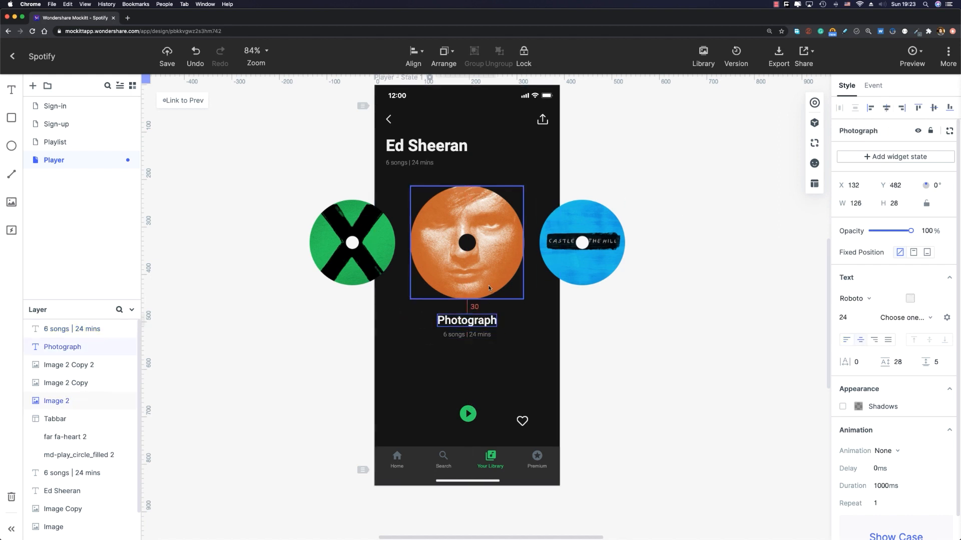
shift+click(467, 334)
Step: Set the subtitle below Photograph to font size 16 and centre it horizontally on the screen
click(447, 337)
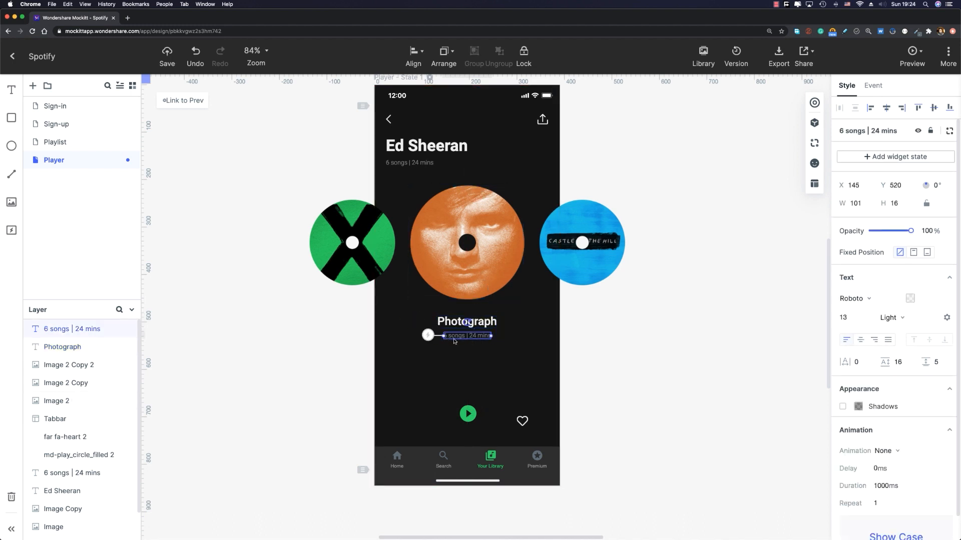
click(843, 316)
text(16)
key(Return)
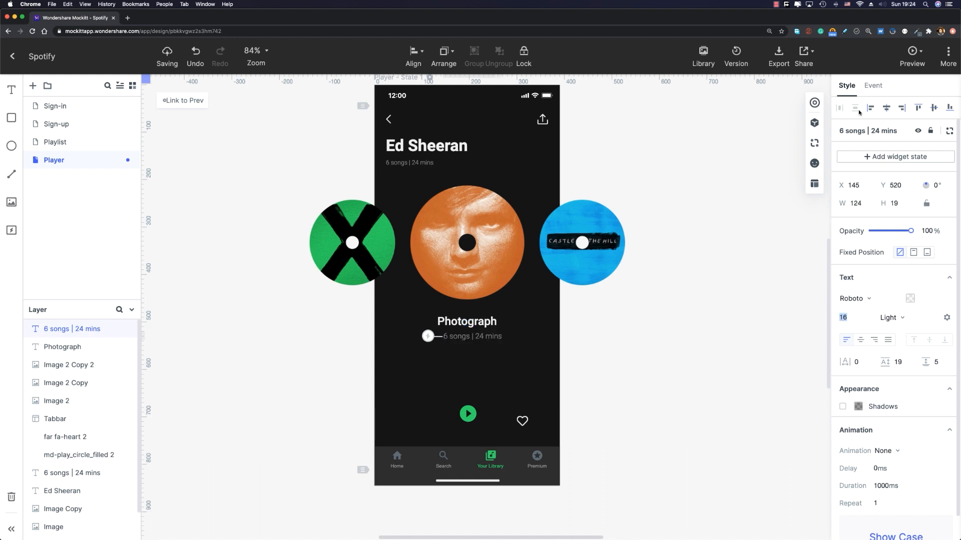
click(885, 108)
Step: Change the subtitle below Photograph to Ed Sheeran, with centred text alignment
double_click(479, 337)
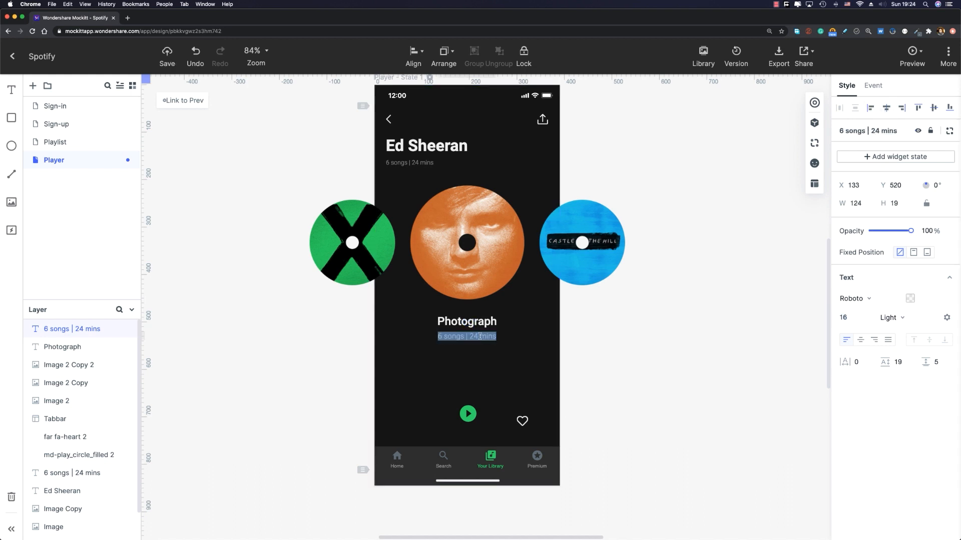
text(Ed Sheeran)
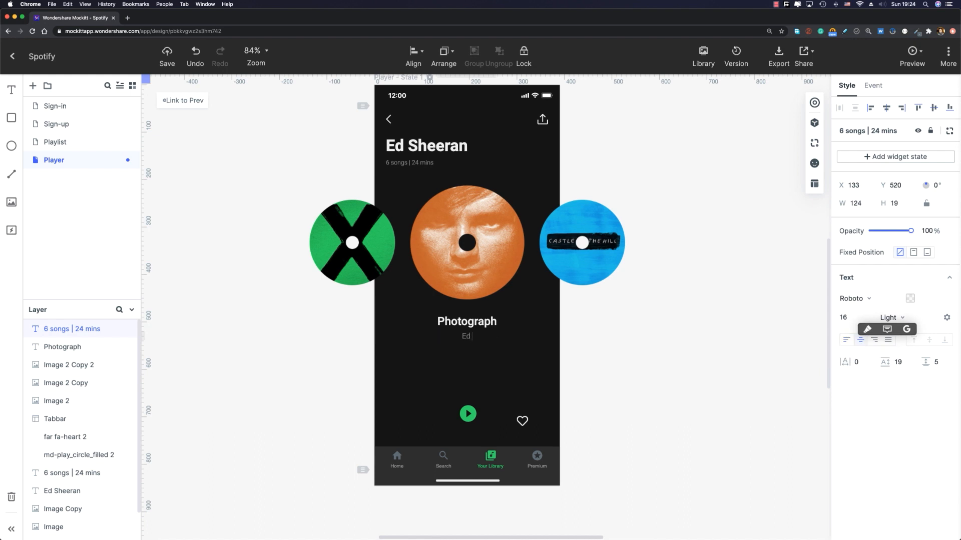
click(606, 359)
Step: Add a rectangle between the artist name and the play icon, at about X 99, Y 555
mouse_move(603, 363)
mouse_down()
mouse_move(643, 333)
mouse_move(598, 365)
mouse_up()
scroll(438, 351, left, 2)
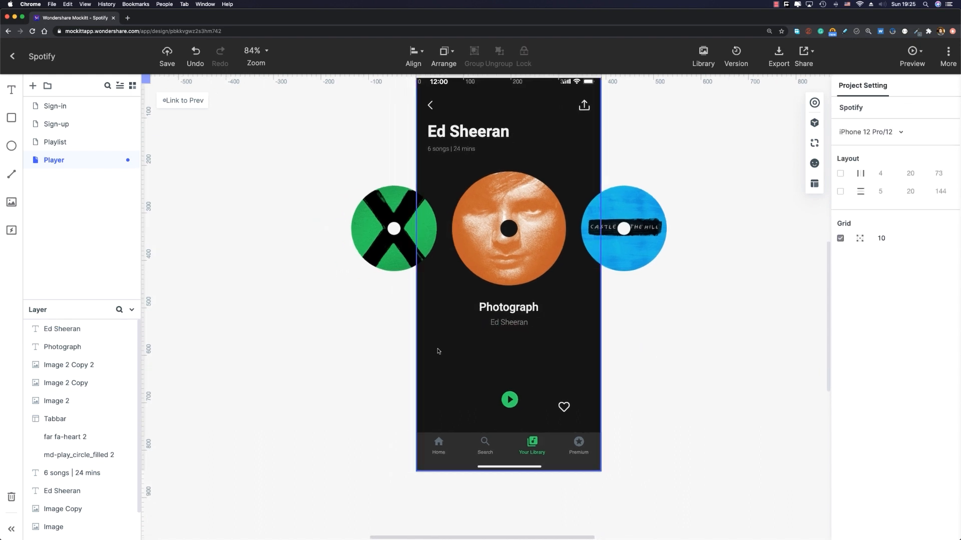
scroll(452, 355, up, 8)
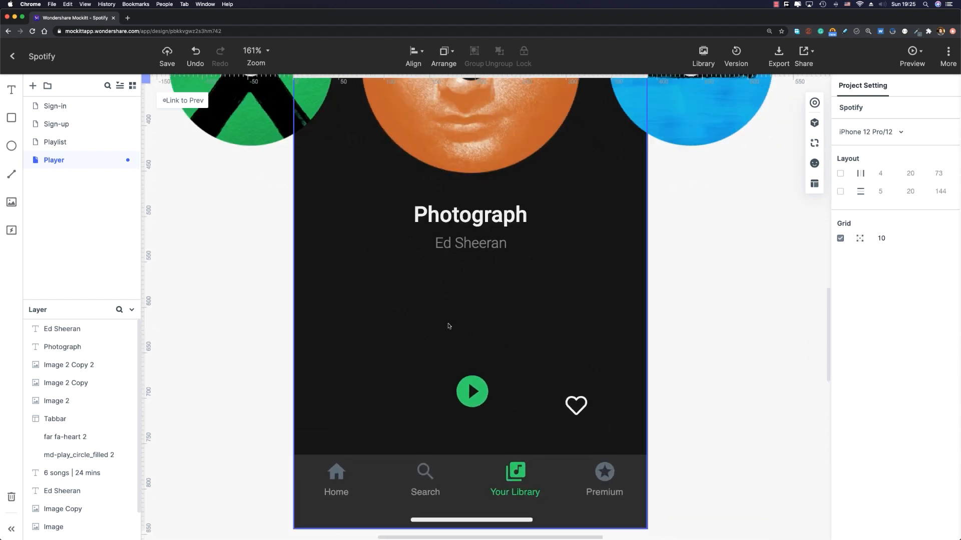
click(12, 118)
drag(55, 120, 473, 310)
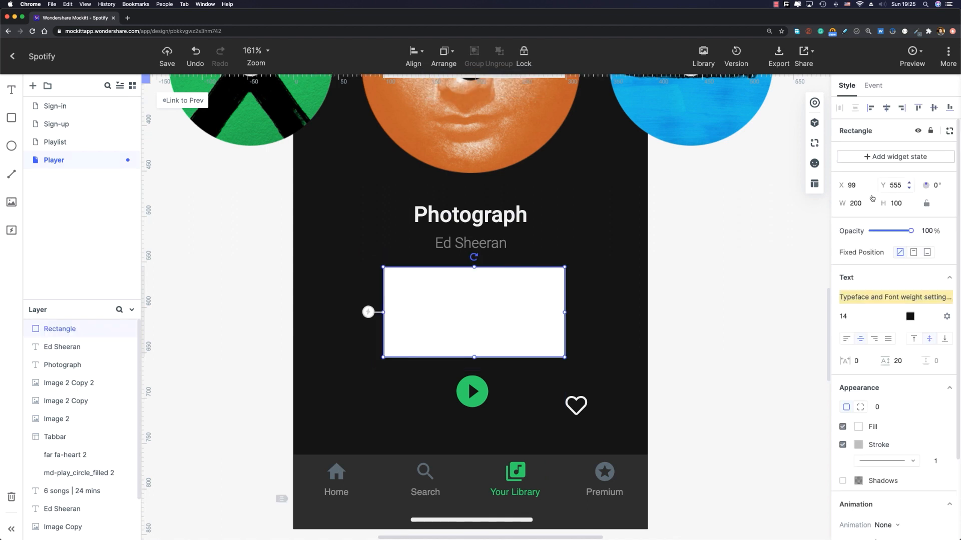
Step: Resize the rectangle to 342 wide and 3 high for a thin progress bar
click(854, 203)
text(342)
click(901, 205)
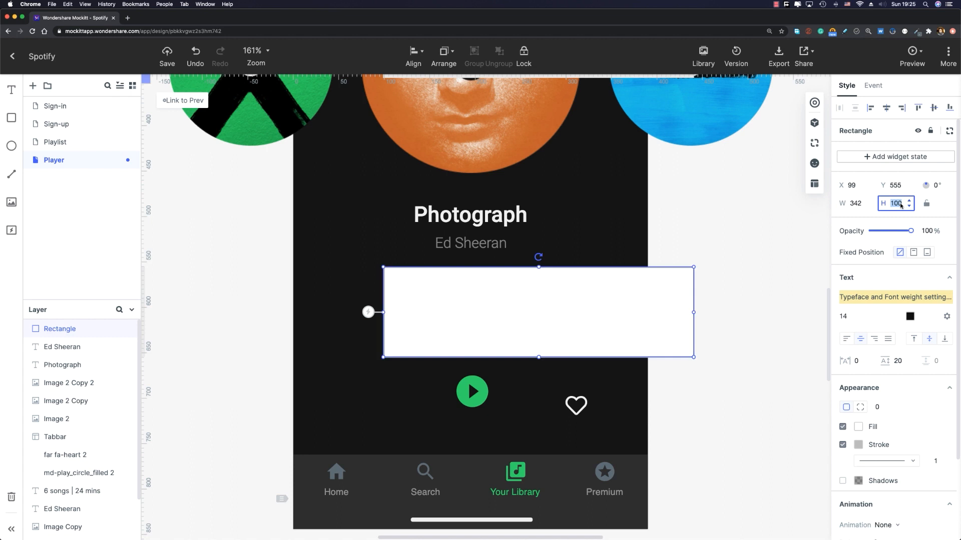
text(3)
key(Return)
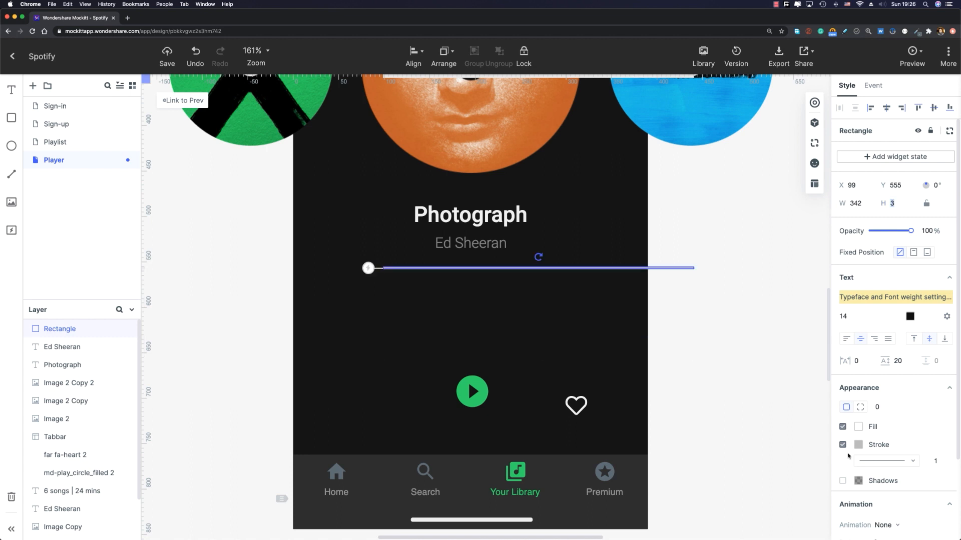
Step: Remove the thin rectangle's stroke, move it to about Y 594 between the artist name and play icon, and centre it horizontally
click(842, 445)
drag(607, 268, 548, 303)
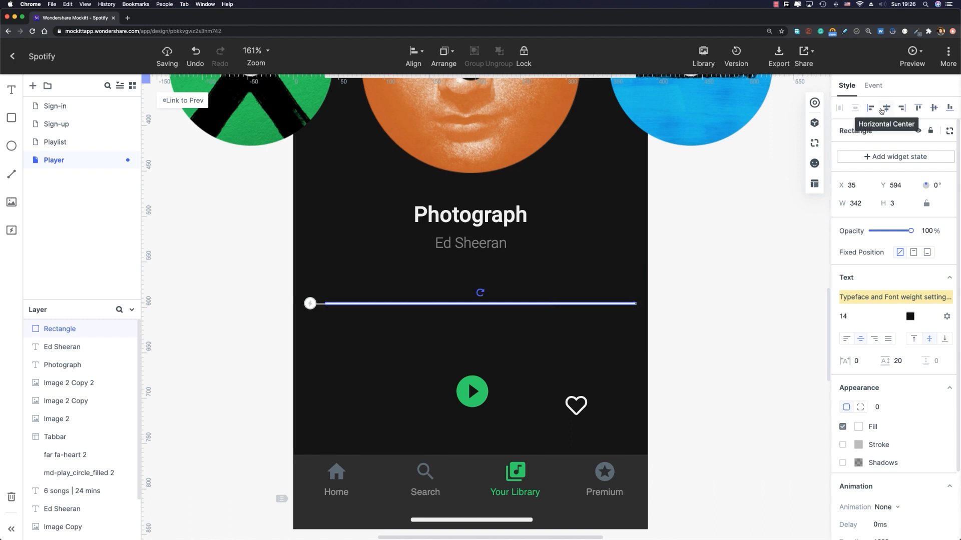
click(884, 108)
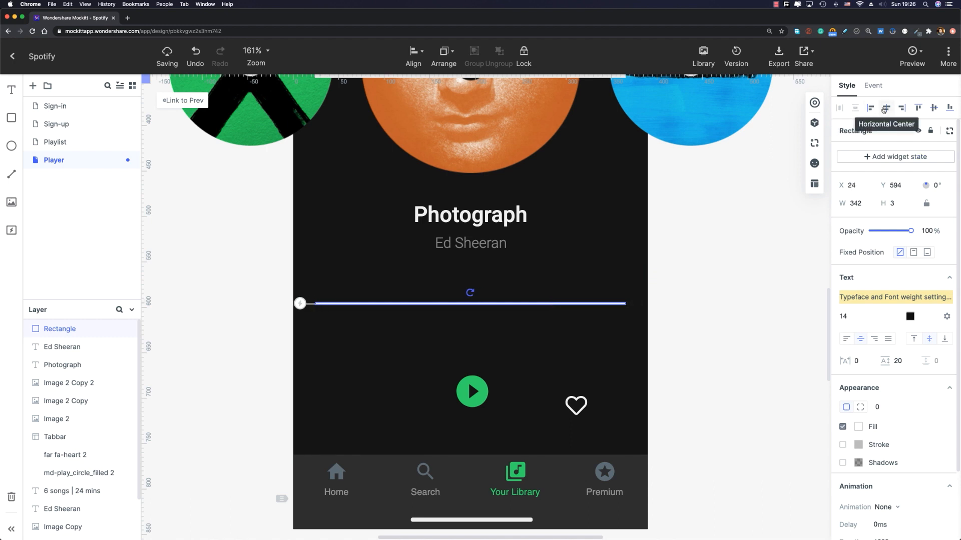
Step: Give the progress bar rectangle a corner radius of 20 and a fill colour of #2D2D2D
click(888, 407)
text(10)
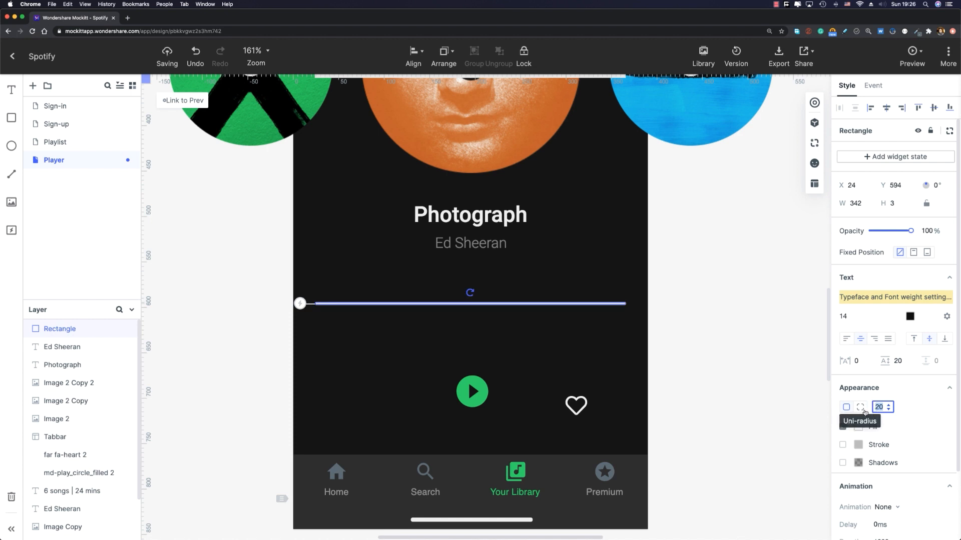
click(859, 427)
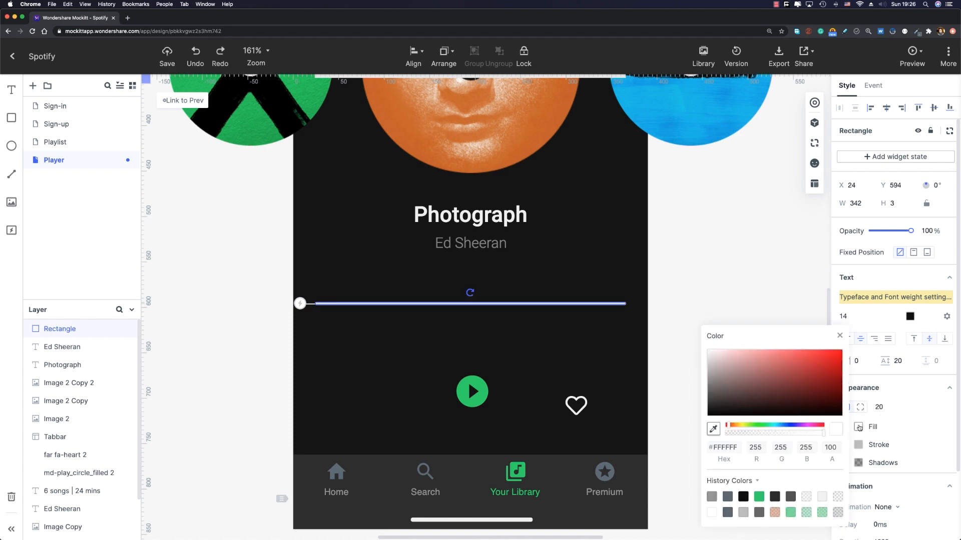
click(723, 447)
key(BackSpace)
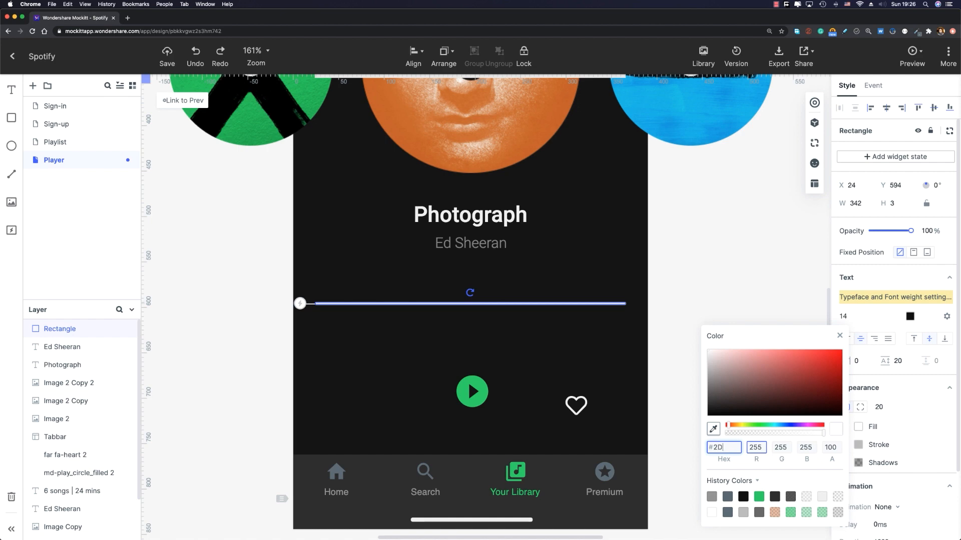
text(2D2D2D)
key(Return)
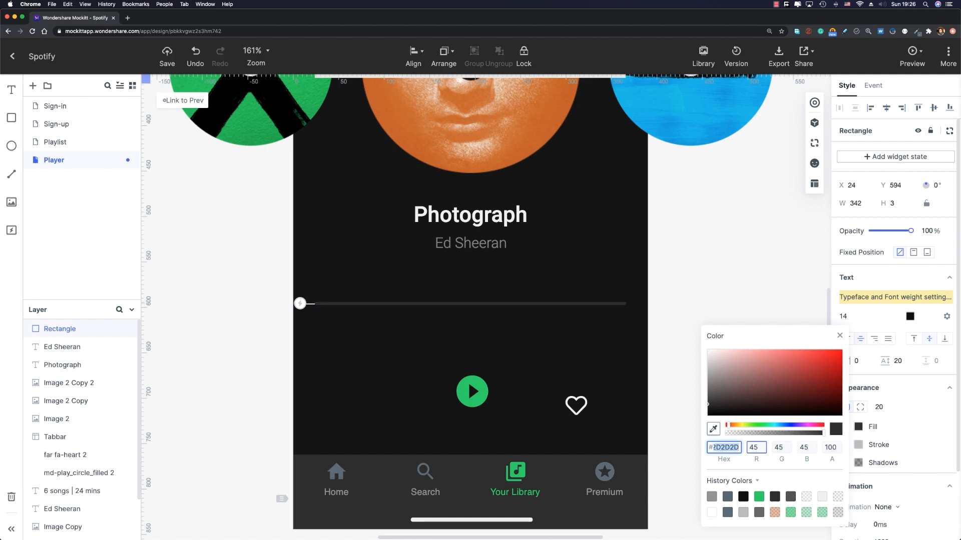
click(838, 337)
Step: Duplicate the progress bar in place and set the copy's width to 56
scroll(434, 264, up, 5)
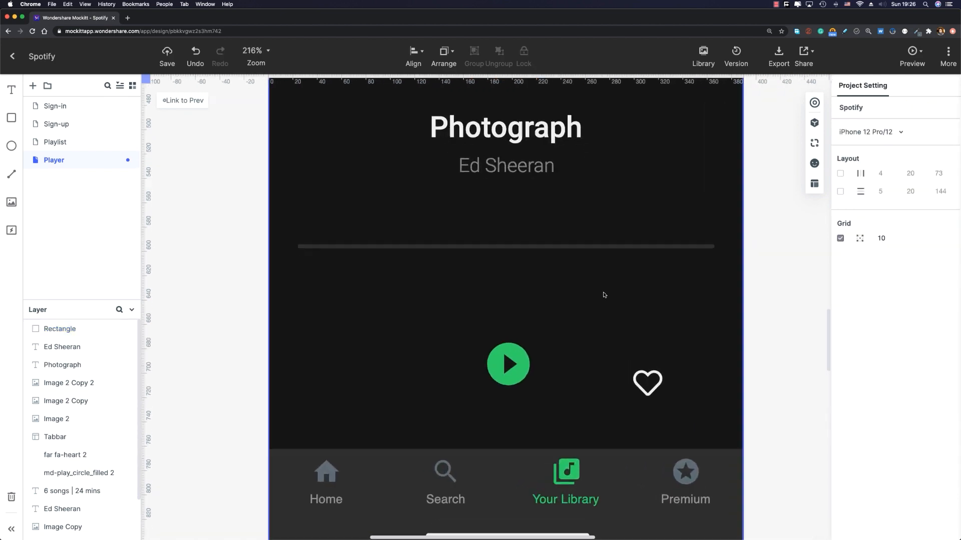
key(super+d)
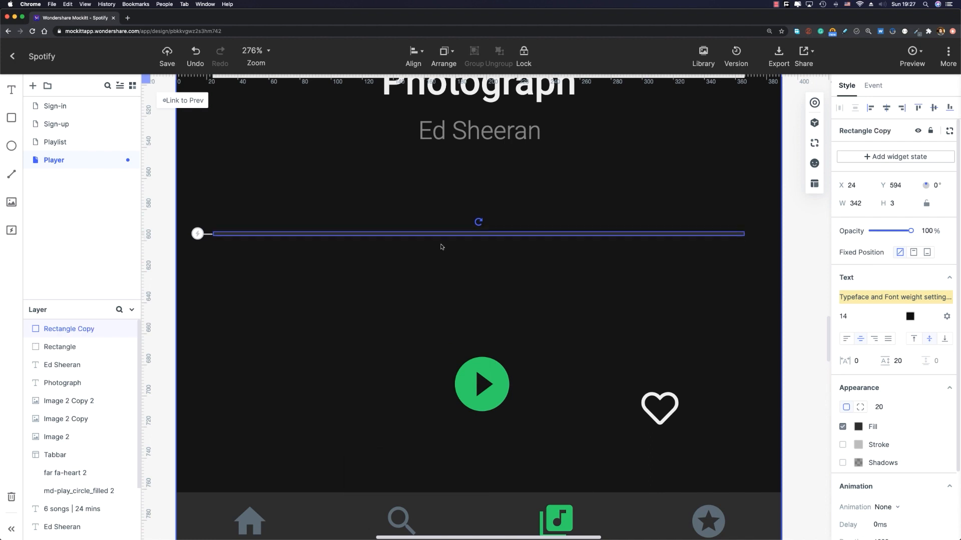
scroll(441, 246, up, 2)
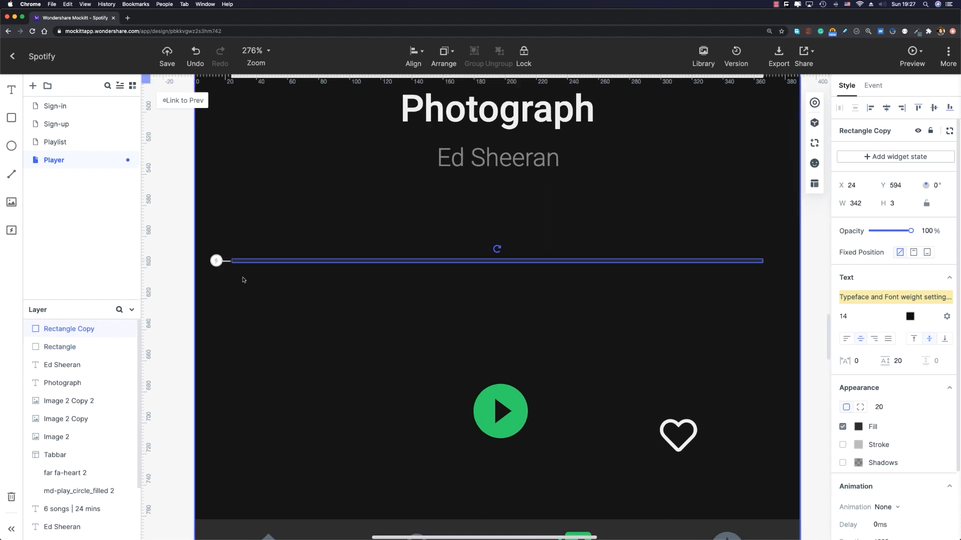
shift+click(58, 348)
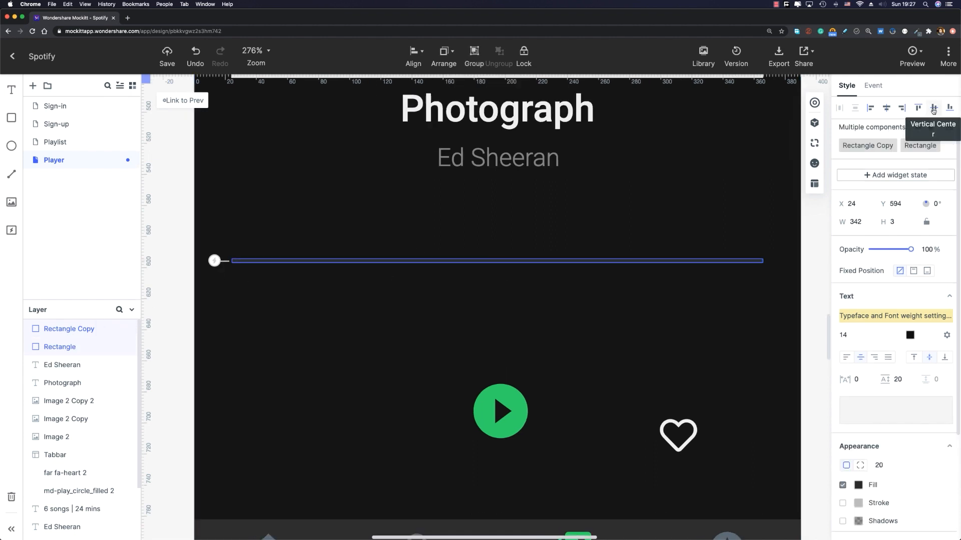
click(676, 281)
scroll(684, 250, down, 2)
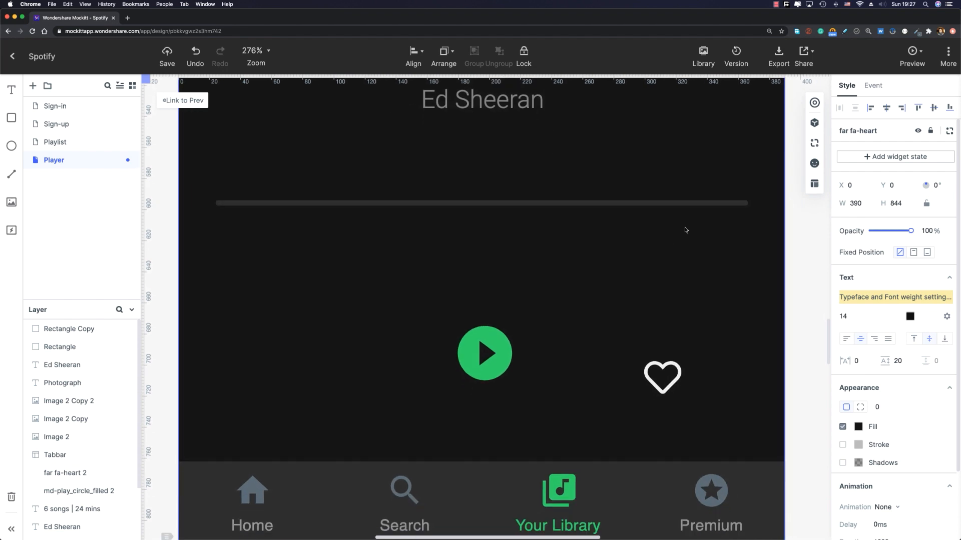
click(700, 202)
double_click(858, 205)
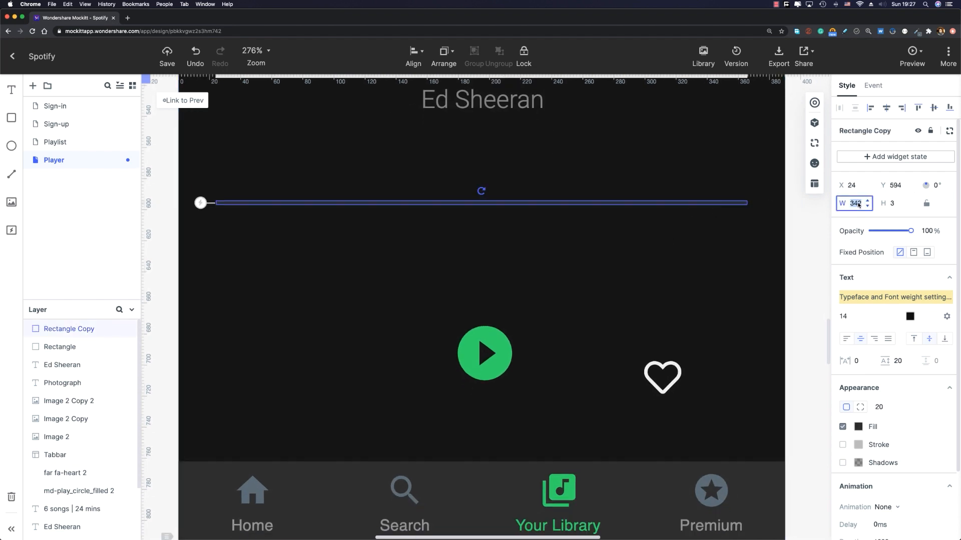
text(56)
key(Return)
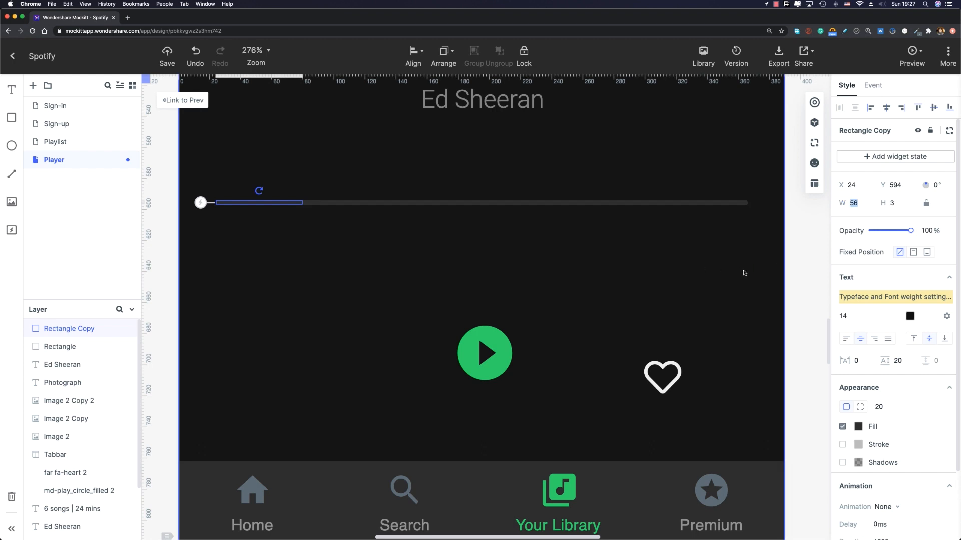
Step: Fill the short progress bar copy with the green from the history colours
click(858, 426)
click(774, 497)
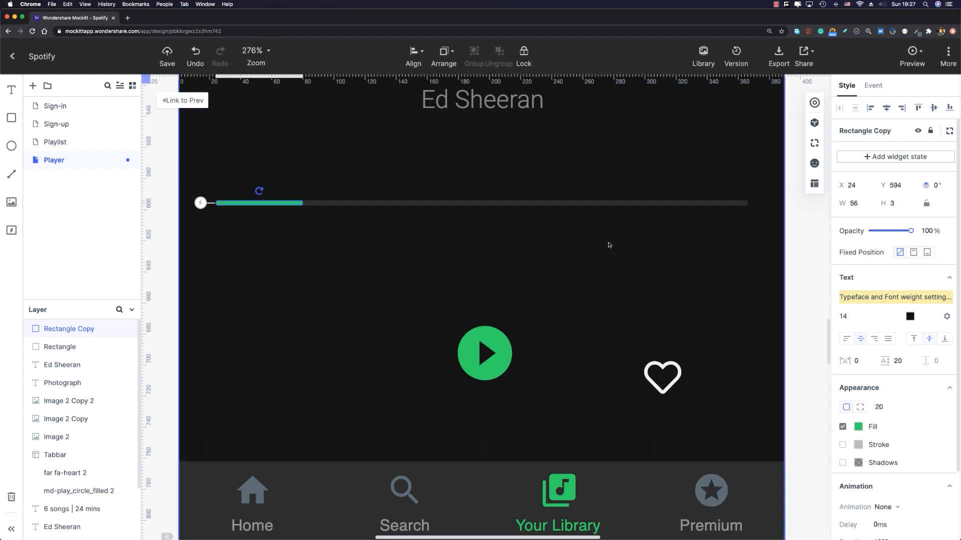
click(565, 247)
Step: Add a circle over the progress bar, lock its proportions and size it to 13 by 13
scroll(307, 208, up, 3)
scroll(307, 210, up, 2)
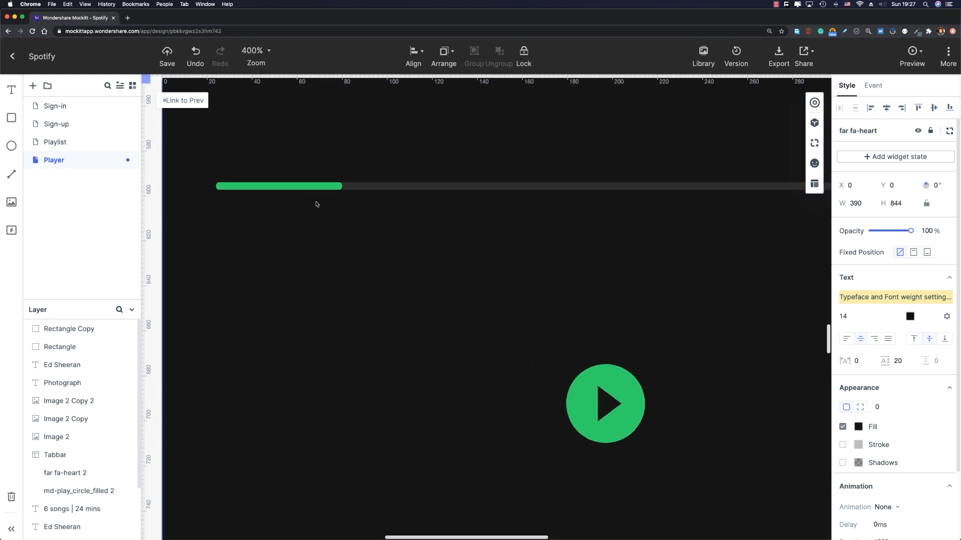
click(11, 146)
click(355, 242)
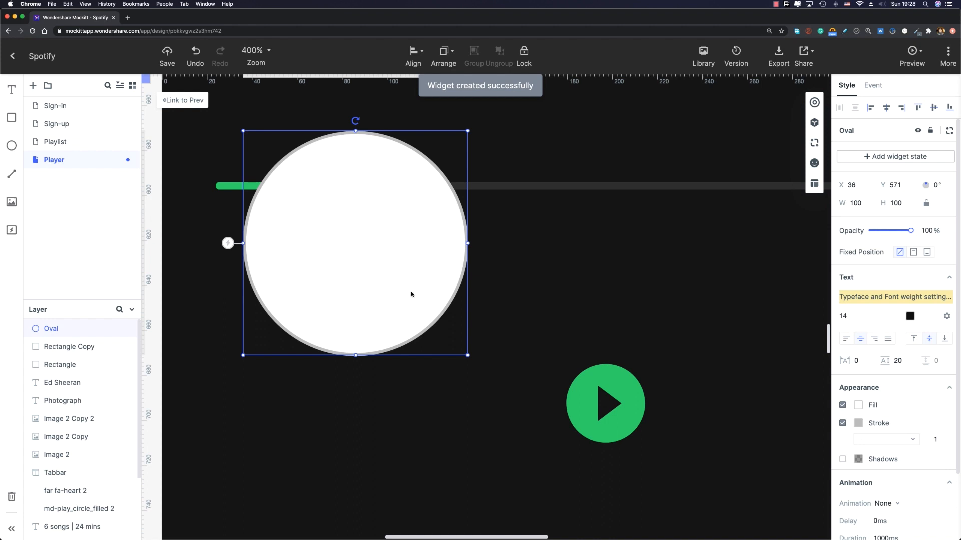
click(926, 203)
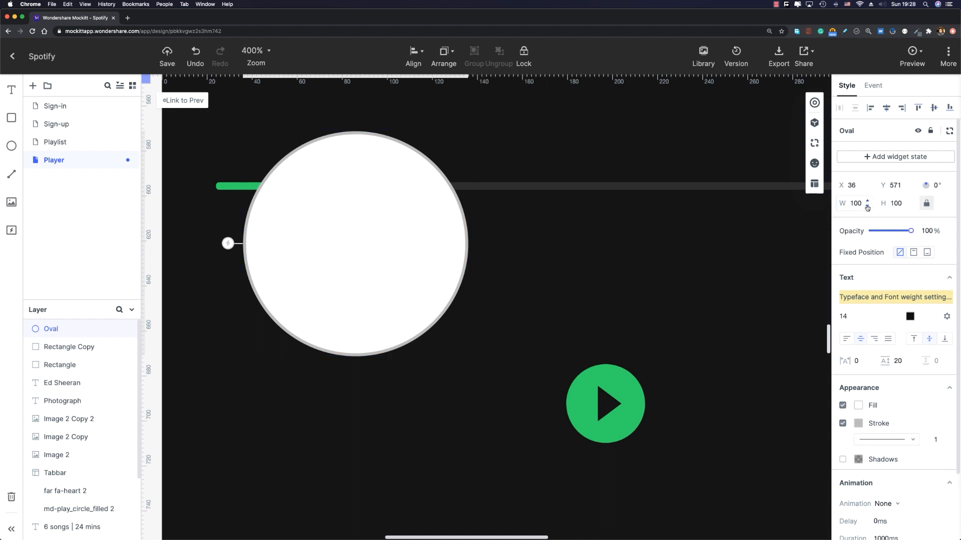
click(857, 203)
text(1)
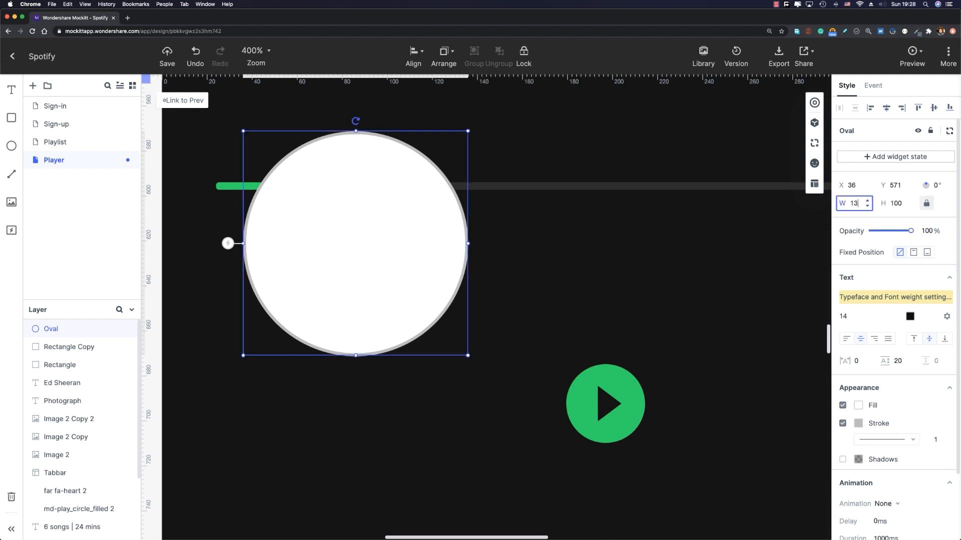
text(3)
key(Return)
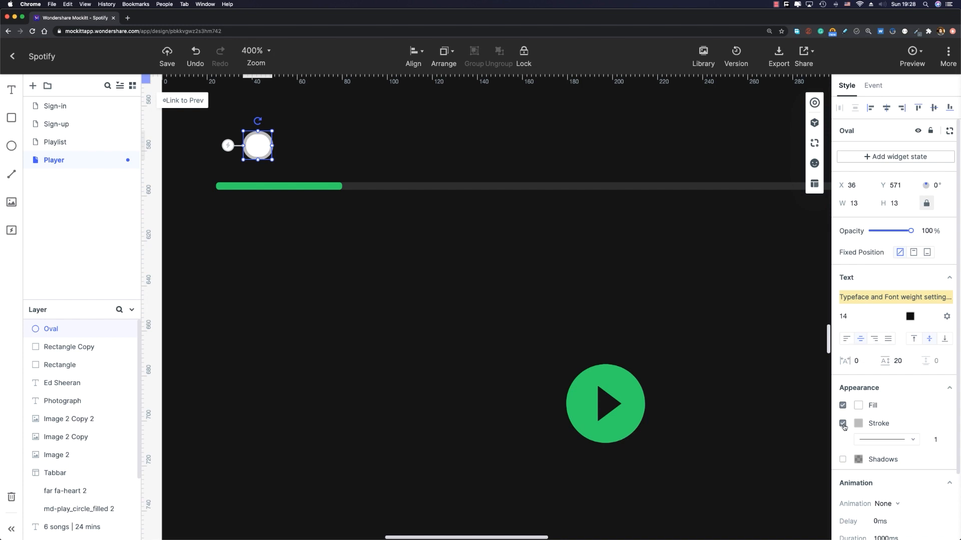
Step: Remove the small circle's stroke and place it at the end of the green segment, at about X 75, Y 589
click(842, 424)
drag(254, 151, 341, 192)
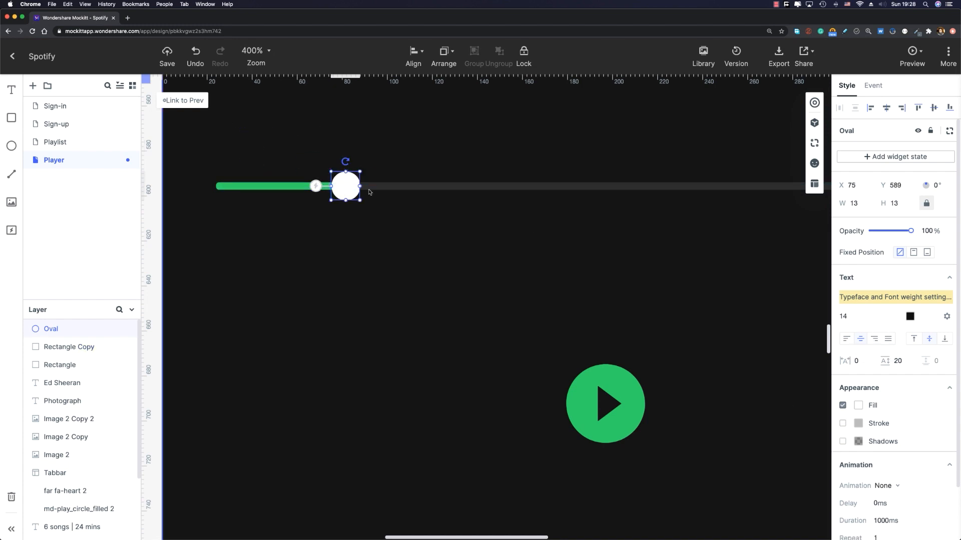
click(361, 247)
Step: Duplicate the Ed Sheeran text and place the copy under the start of the progress bar, at about X 24, Y 606
scroll(360, 247, down, 6)
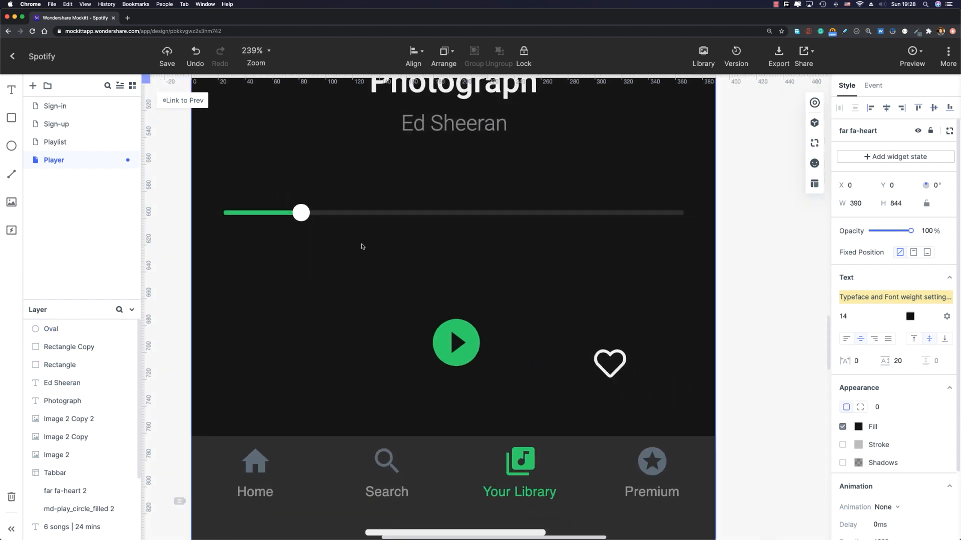
scroll(353, 242, left, 3)
scroll(353, 242, up, 2)
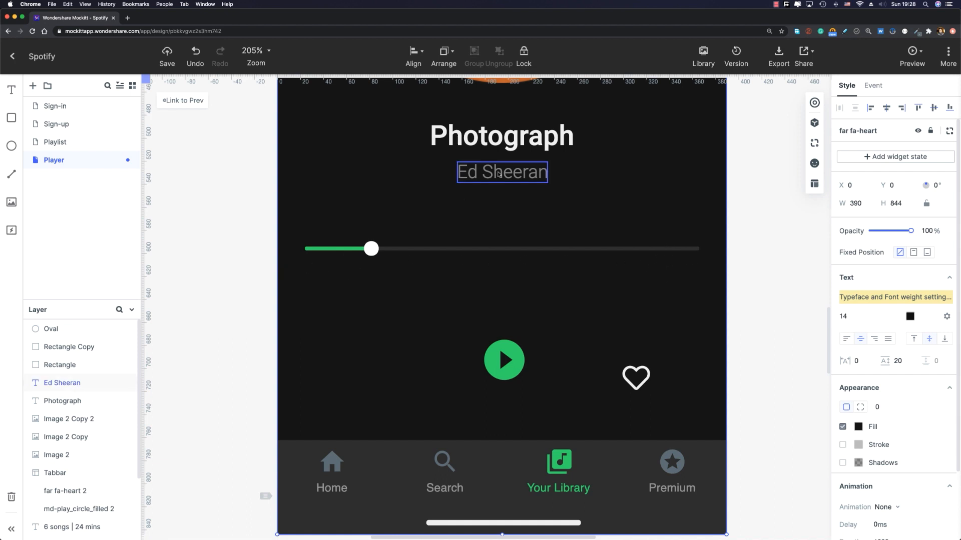
click(538, 176)
key(super+d)
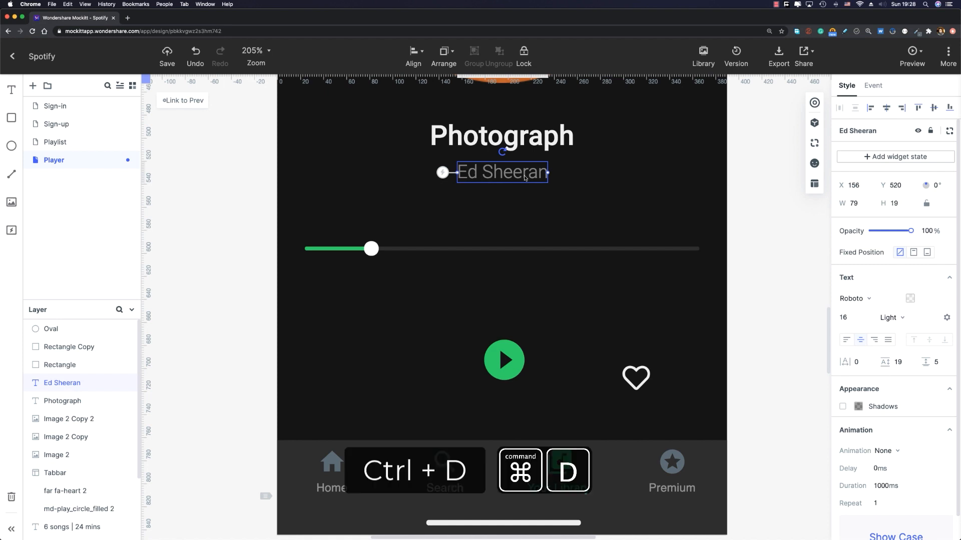
drag(528, 180, 344, 275)
Step: Set the copied artist text to font size 13 and realign it with the start of the progress bar, at about X 23
click(844, 318)
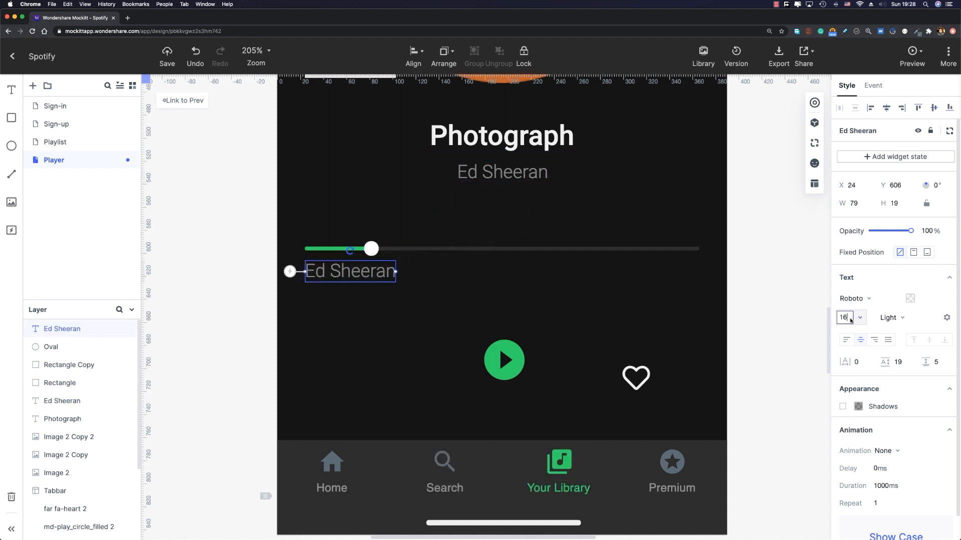
text(13)
key(Return)
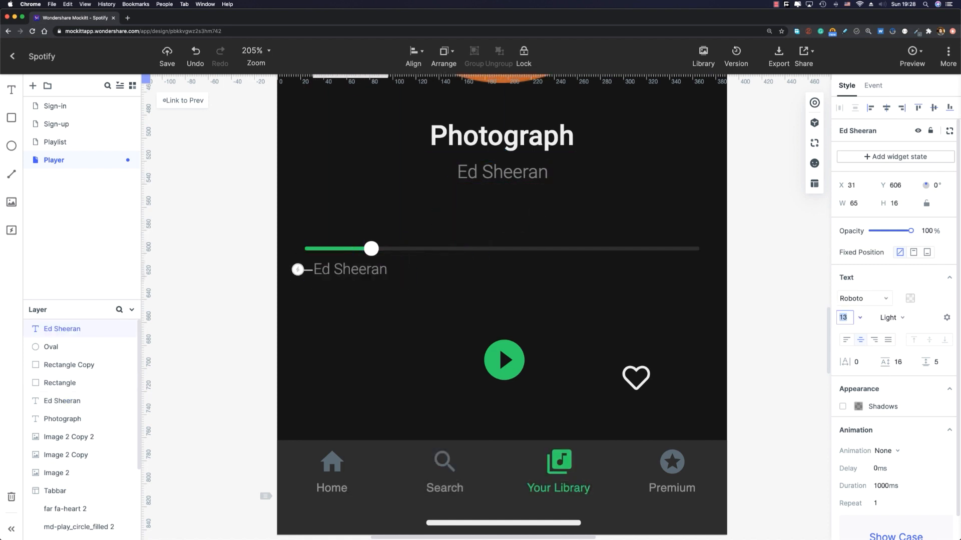
drag(329, 278, 320, 280)
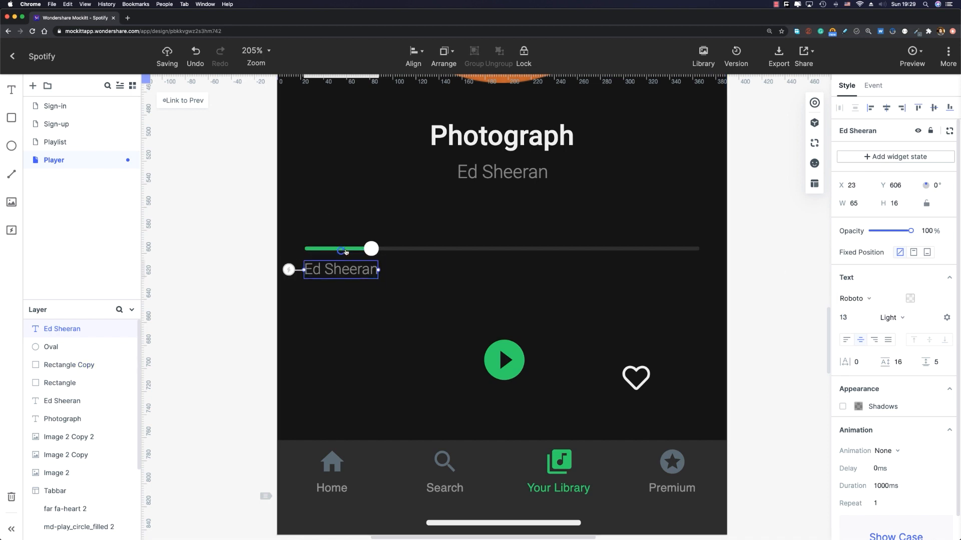
Step: Change the text under the start of the progress bar to 0:10, with left text alignment
double_click(339, 271)
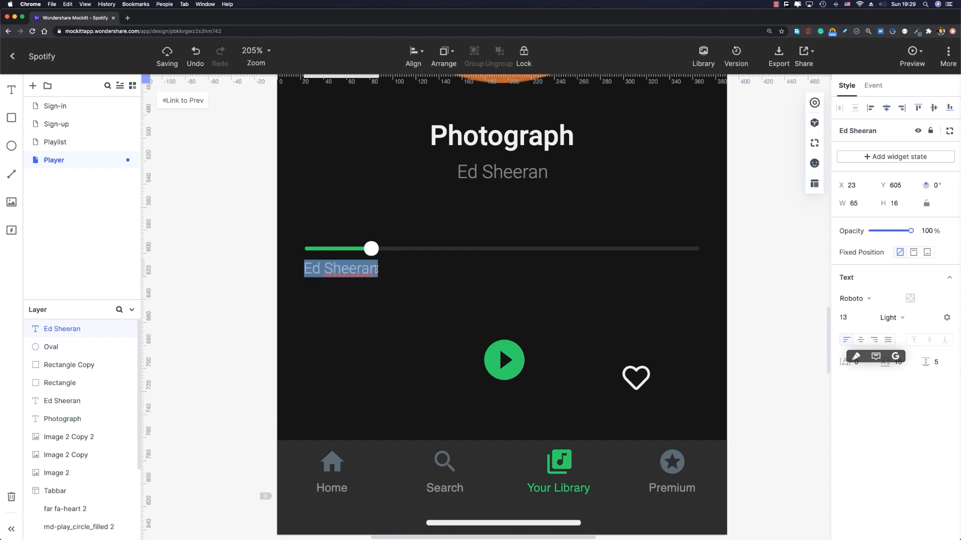
text(0:10)
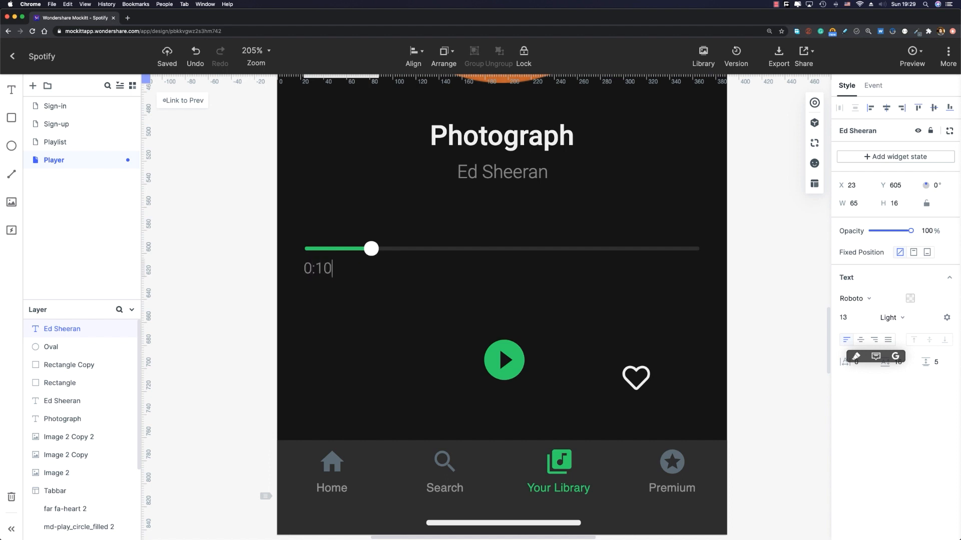
key(Escape)
Step: Duplicate the 0:10 time label and place the copy under the far end of the progress bar, at about X 341, Y 605
scroll(382, 275, right, 4)
key(super+d)
drag(229, 283, 595, 265)
Step: Right-align the time label under the progress bar's far end and change its text to -2:57
double_click(596, 265)
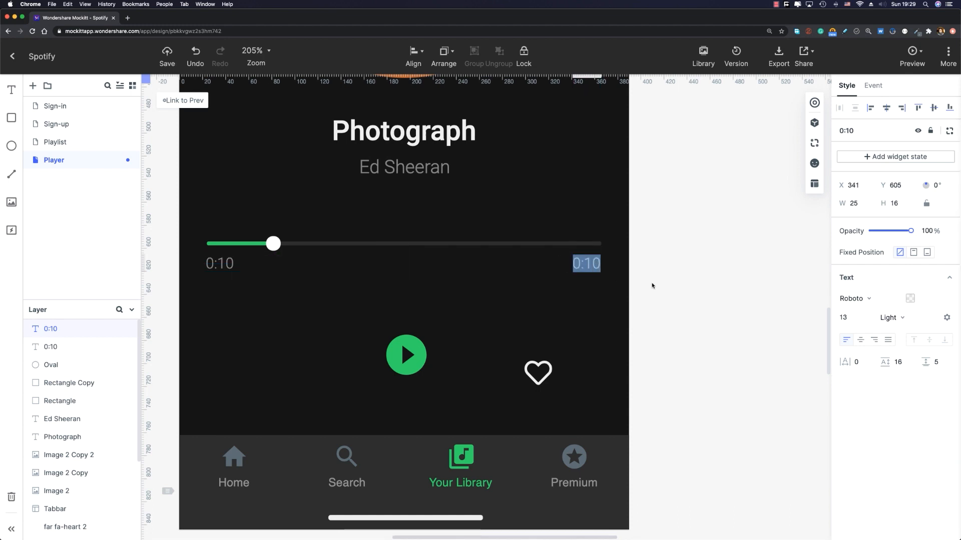
click(874, 340)
text(-)
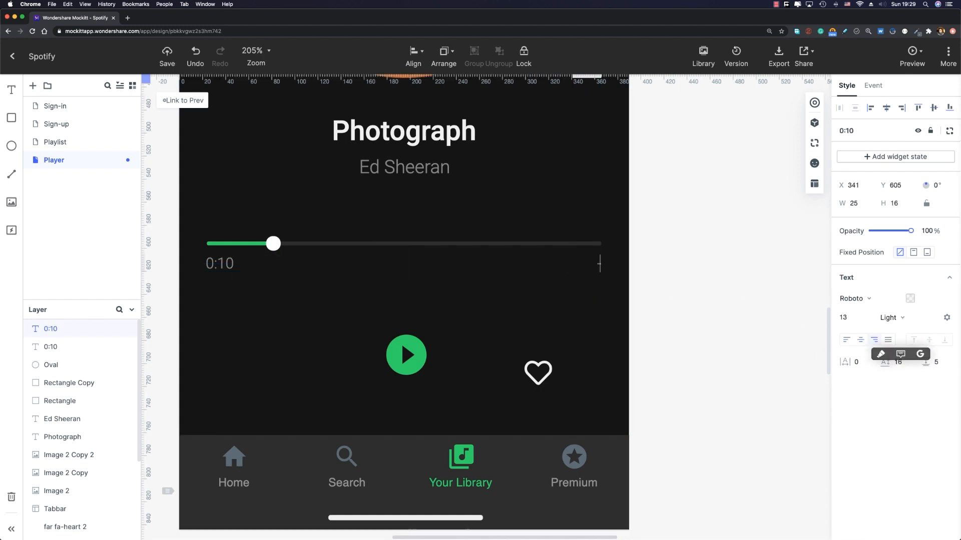
text(2:57)
click(400, 341)
Step: Group the two time labels, the grey and green bars and the circular knob together
drag(465, 310, 536, 277)
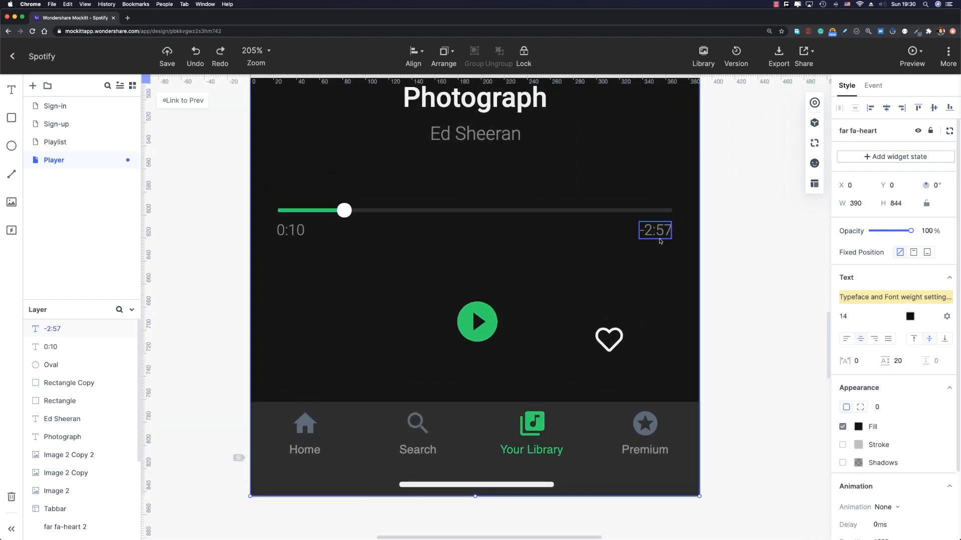
click(655, 230)
shift+click(571, 209)
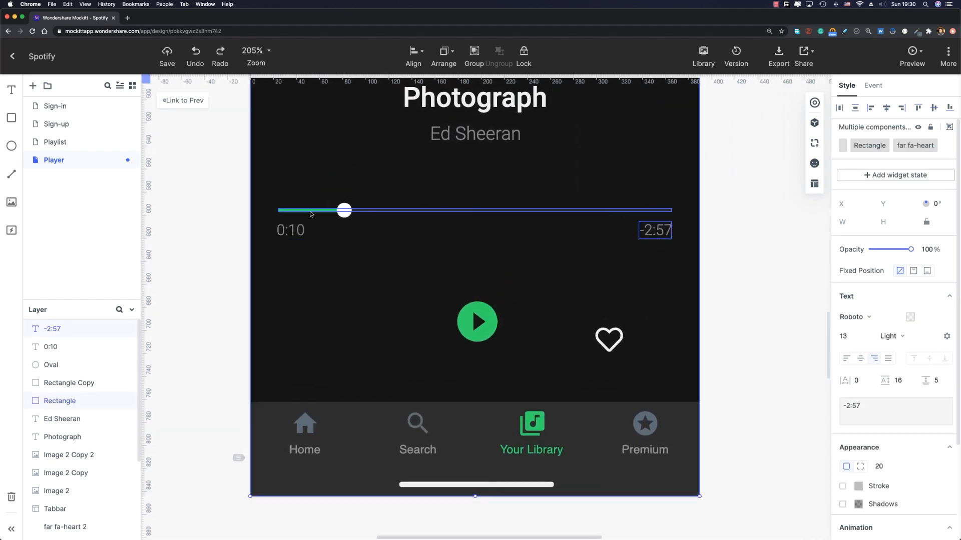
shift+click(626, 212)
shift+click(625, 212)
shift+click(290, 230)
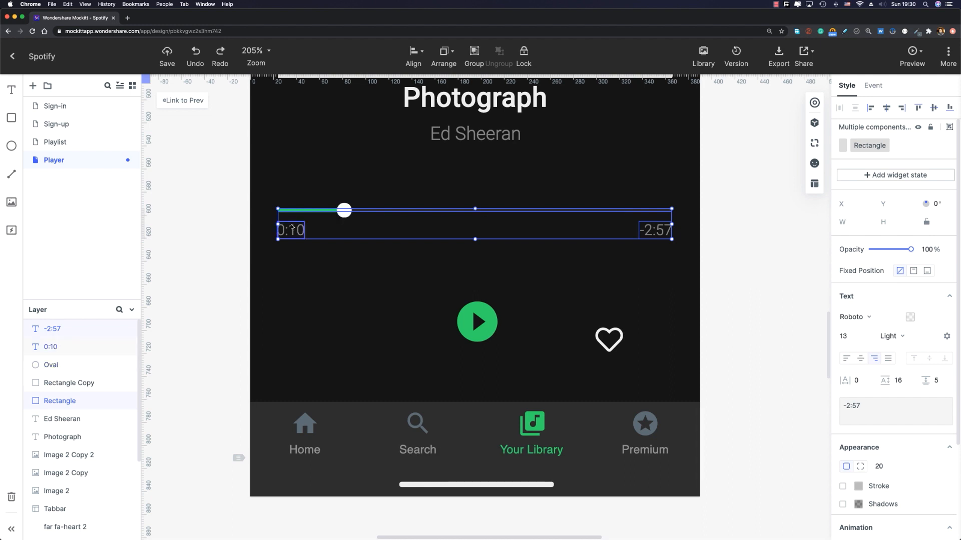
shift+click(309, 212)
key(super+g)
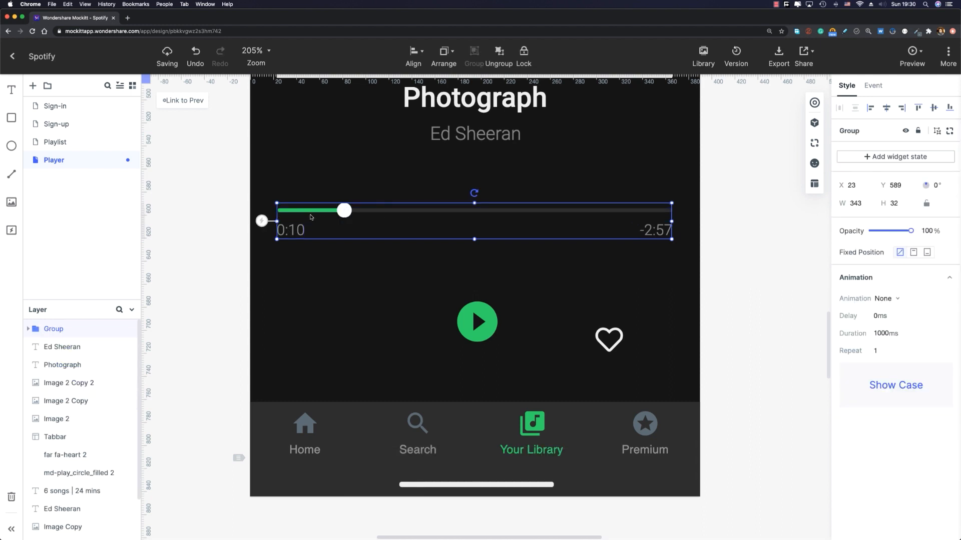
Step: Rename the progress bar group to Audio Player Bar
double_click(54, 329)
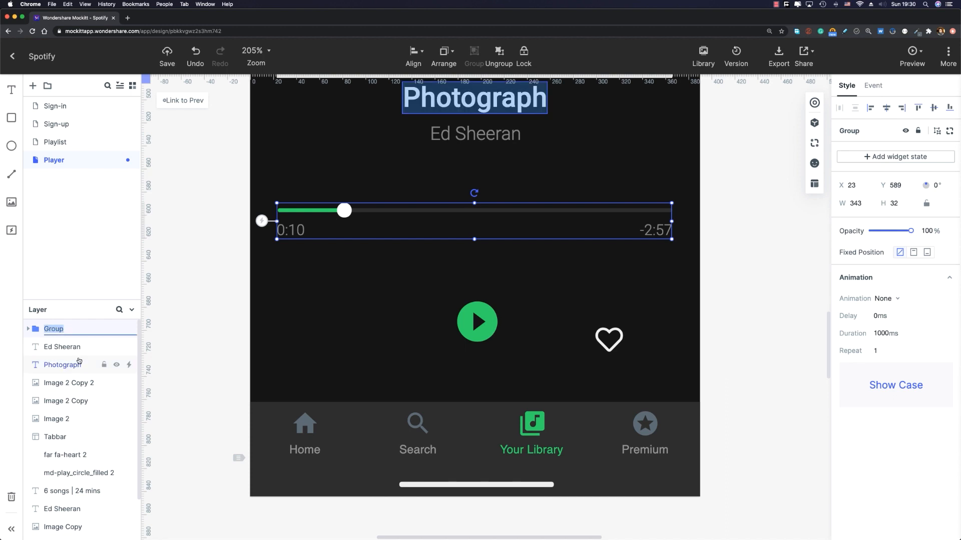
text(Audio Player Bar)
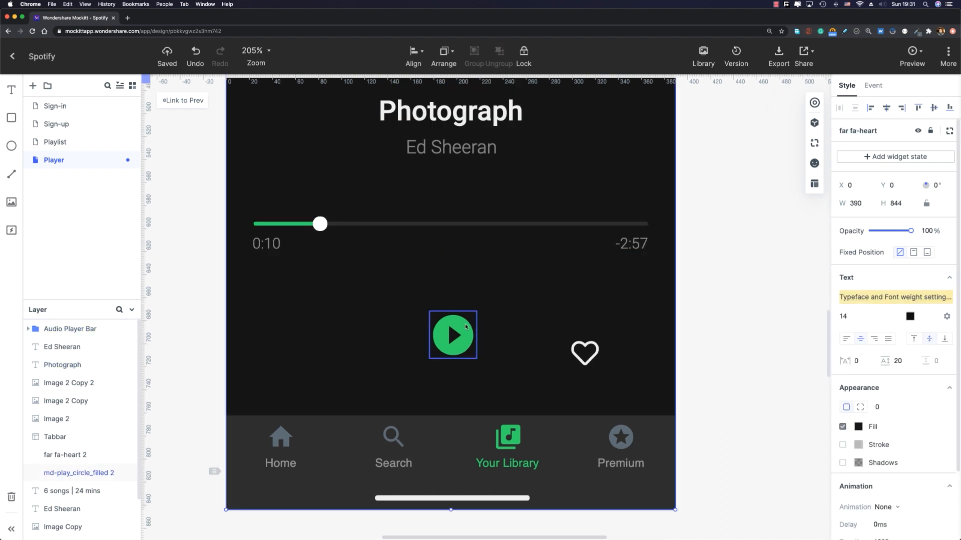
drag(427, 280, 430, 315)
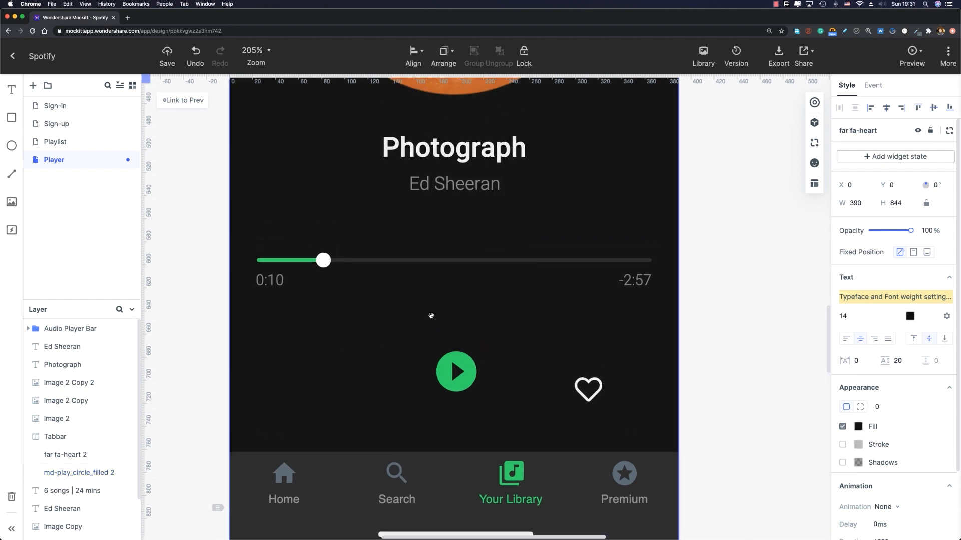
Step: Resize the green play icon to 80 by 80 and centre it horizontally on the screen at X 155, Y 653
click(446, 381)
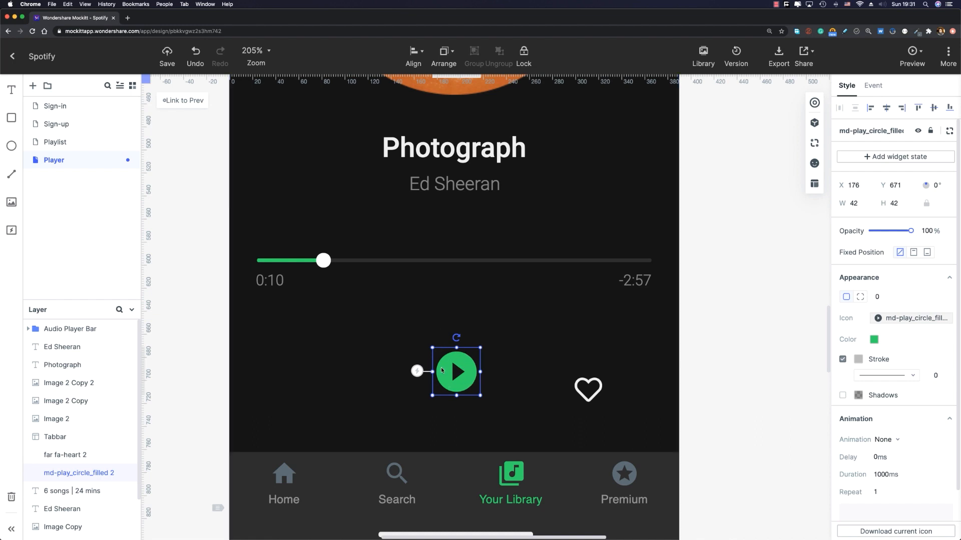
click(854, 203)
text(80)
key(Return)
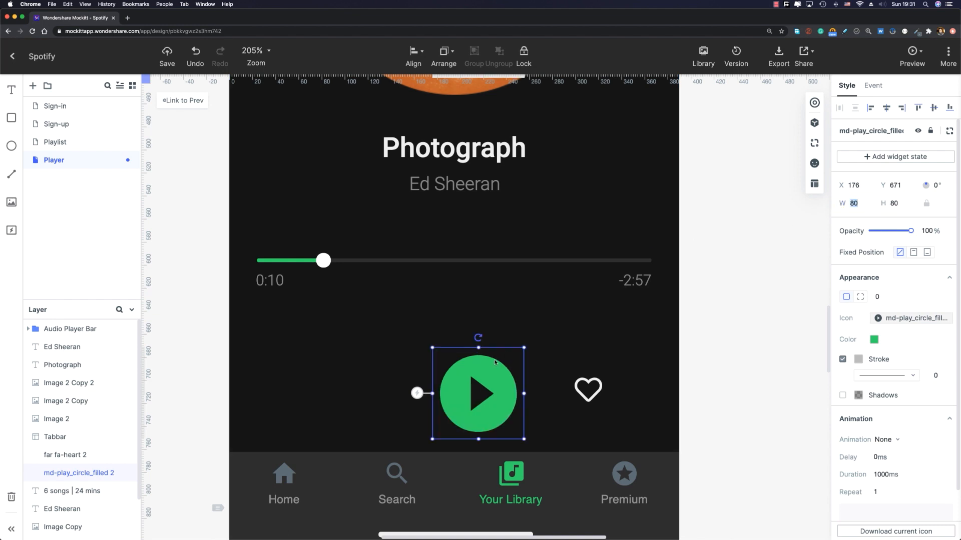
drag(454, 344, 452, 343)
click(886, 108)
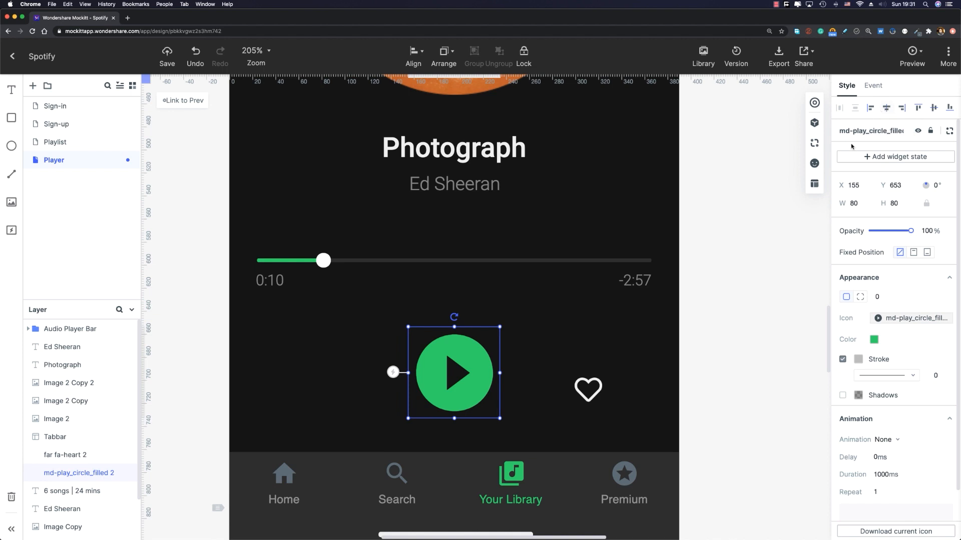
Step: Add a shadow to the play icon in green #1ED760 with 20% alpha
click(841, 395)
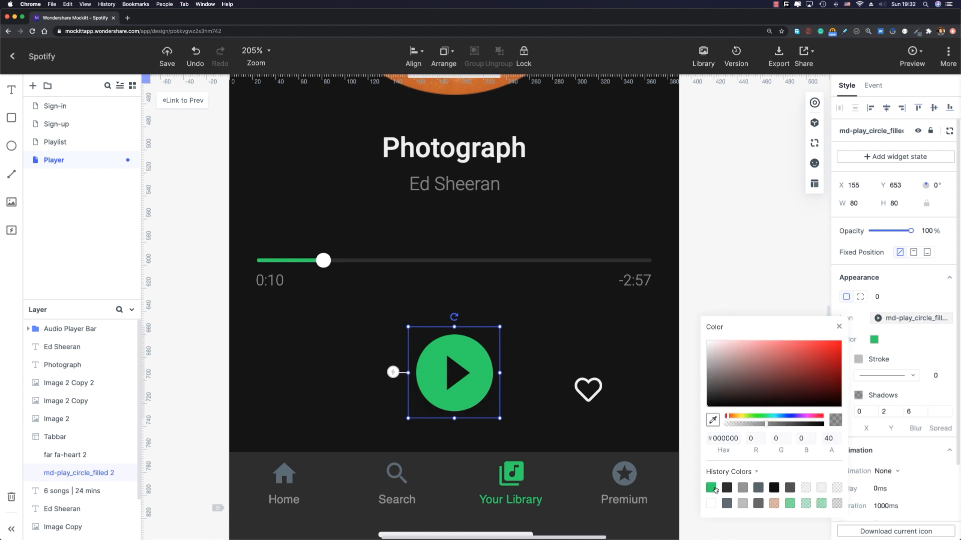
click(711, 488)
click(461, 335)
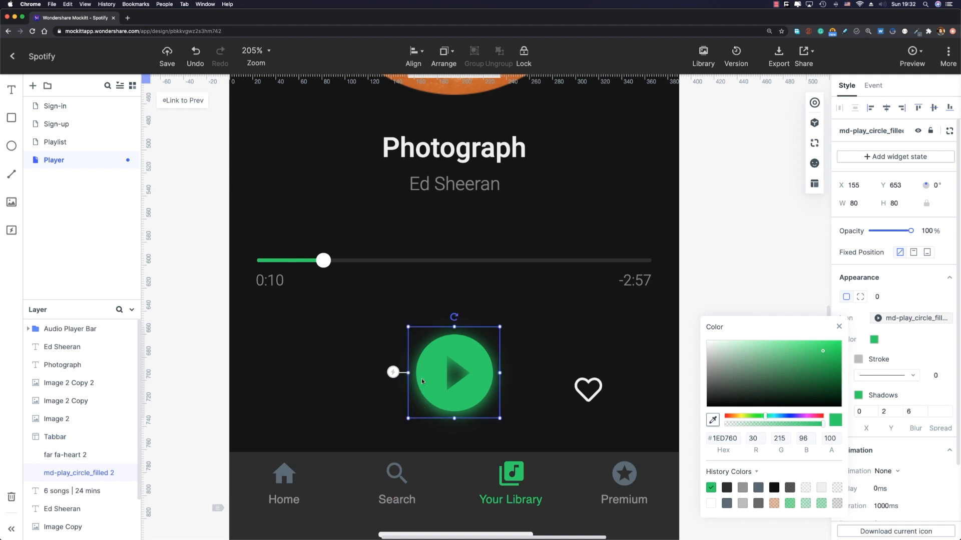
click(830, 439)
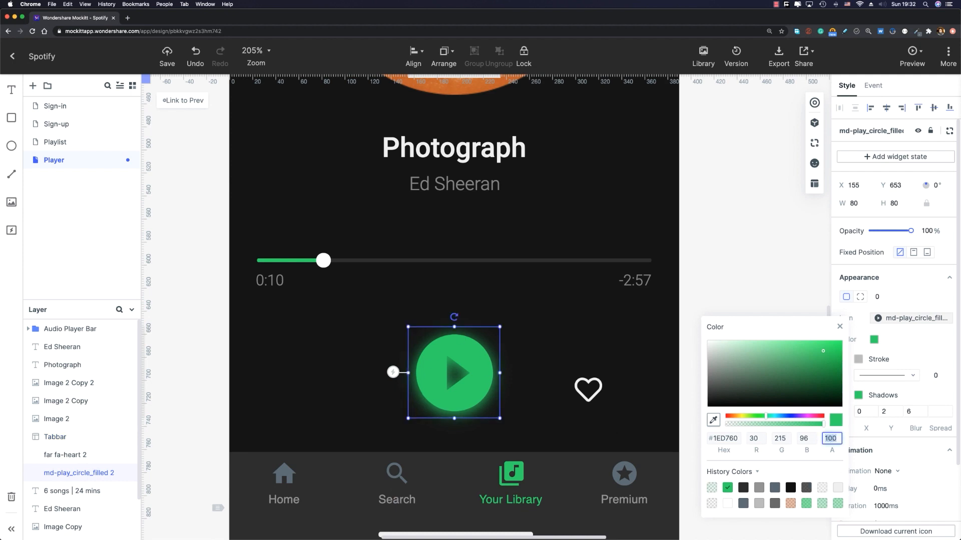
text(20)
click(839, 327)
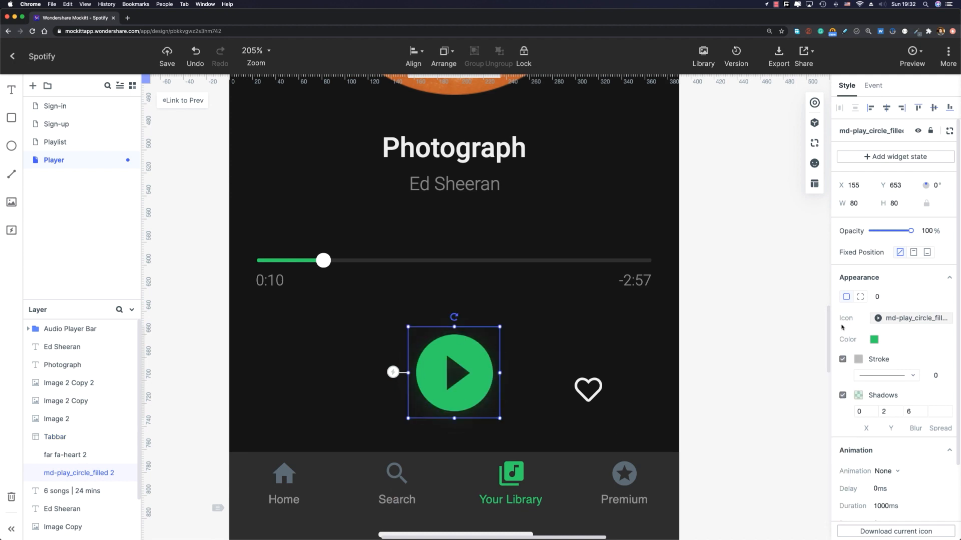
Step: Set the play icon's shadow Y offset to 0 and its blur to 10
click(885, 412)
click(909, 411)
text(10)
Step: Move the Audio Player Bar group up to Y 571 and the play icon up to Y 627
scroll(600, 300, down, 2)
click(530, 239)
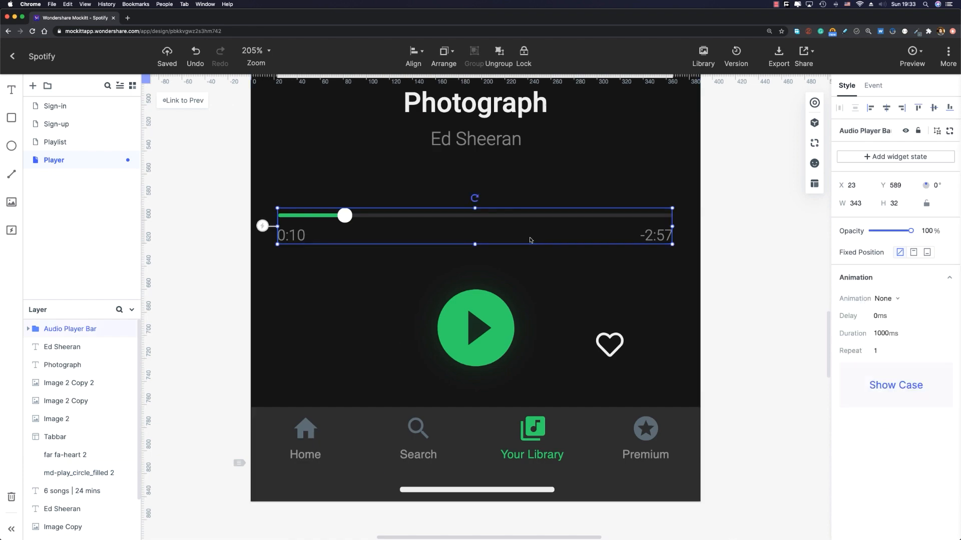
scroll(510, 240, up, 4)
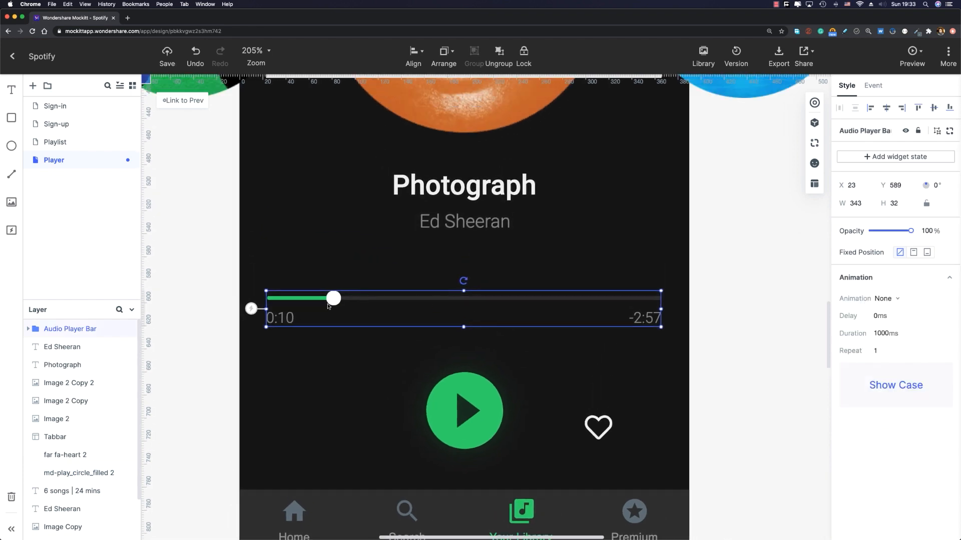
drag(498, 299, 498, 279)
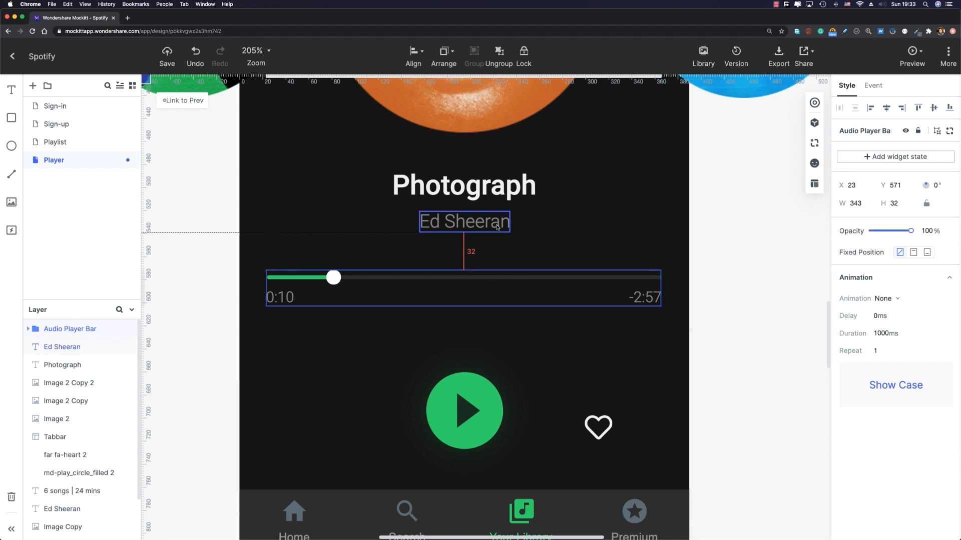
click(489, 435)
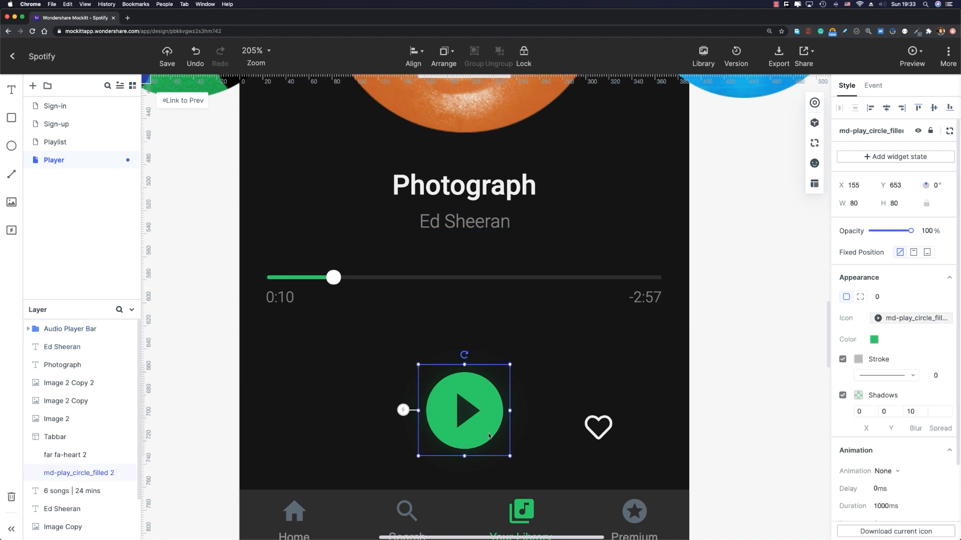
drag(470, 404, 472, 375)
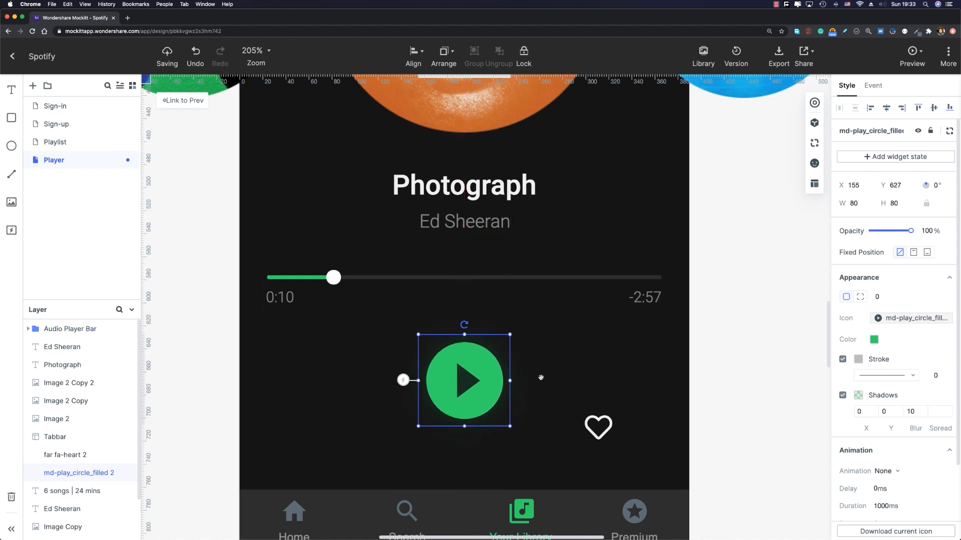
Step: Move the heart icon level with the play icon and flush with the progress bar's far end, at X 342, Y 655
scroll(551, 350, down, 5)
drag(638, 363, 686, 310)
click(585, 309)
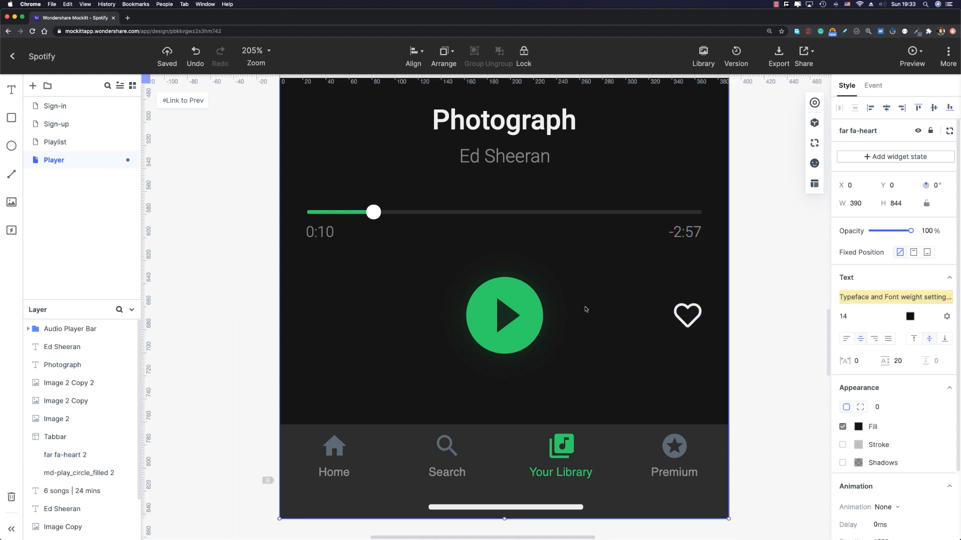
Step: Duplicate the heart icon and place the copy between the play icon and the original heart, at X 286, Y 655
click(700, 323)
key(super+d)
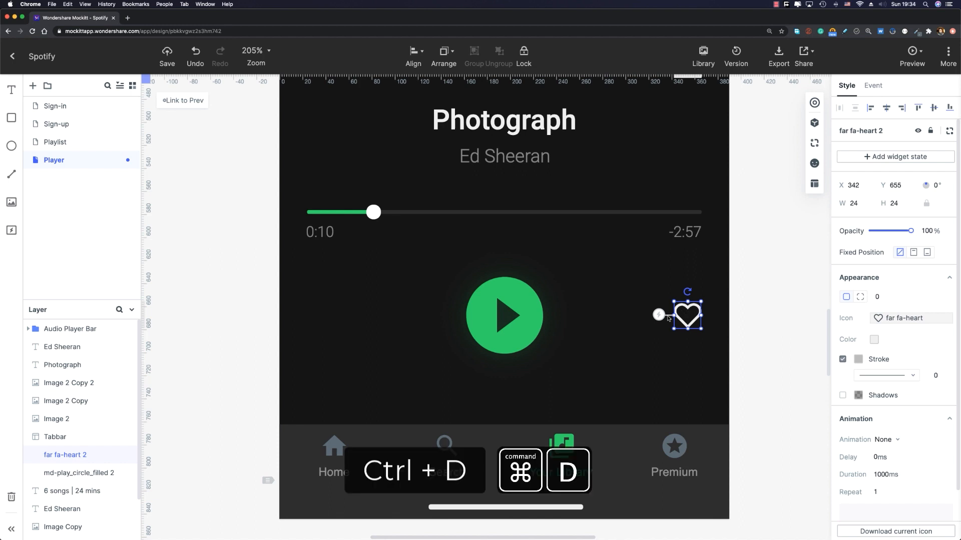
drag(689, 312, 610, 316)
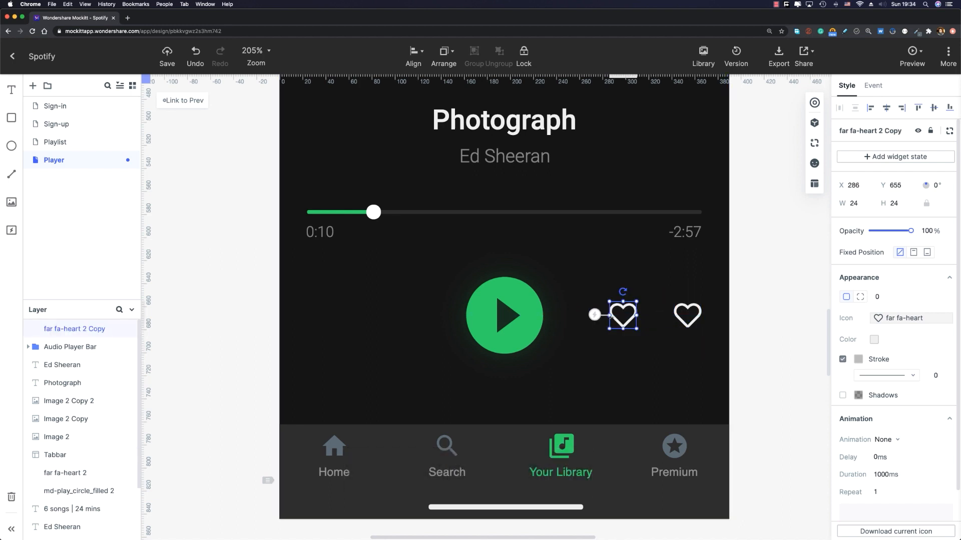
Step: Search the icon library for Next and replace the copied heart with the Material Design md-skip_next icon
click(889, 319)
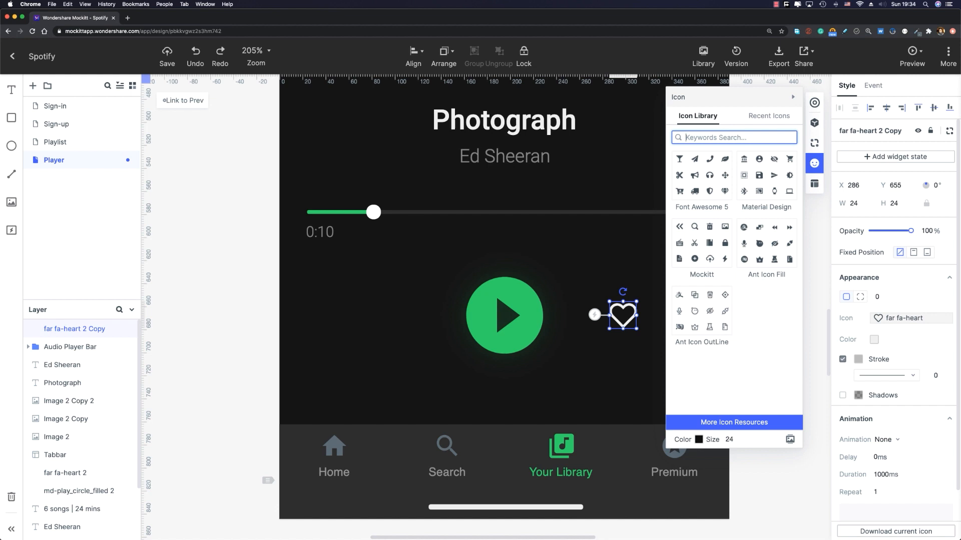
text(Next)
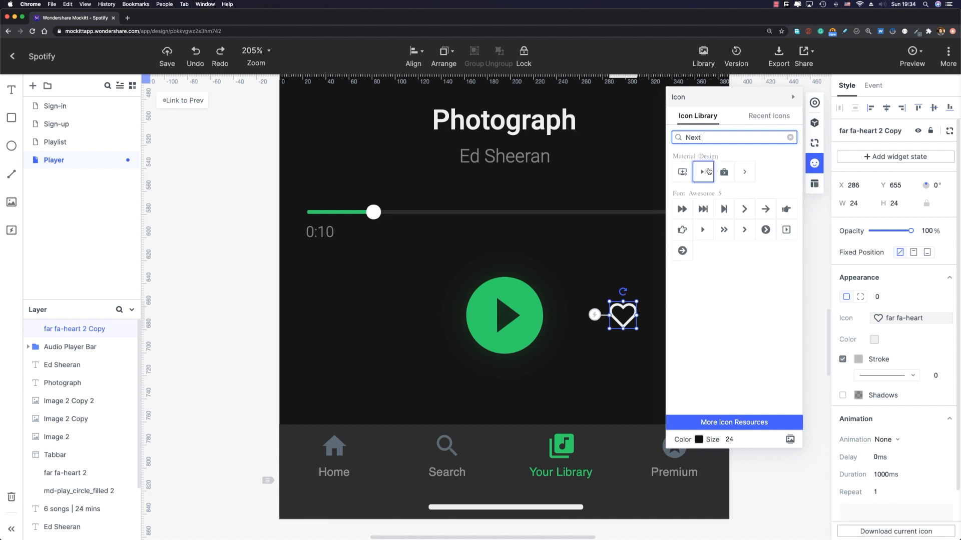
click(708, 172)
click(792, 97)
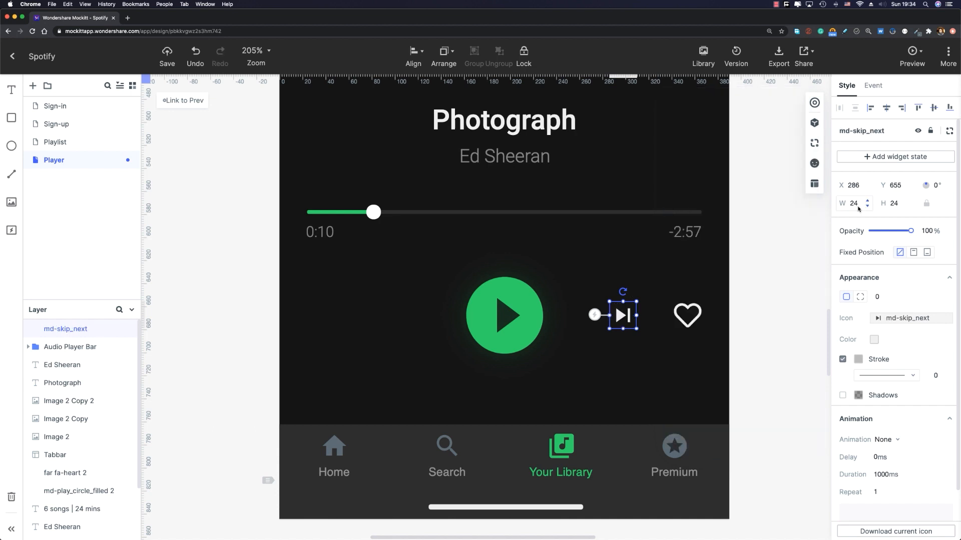
Step: Resize the skip-next icon to 40 by 40, place it at X 264, Y 647, and colour it green #1ED760
click(858, 209)
key(Return)
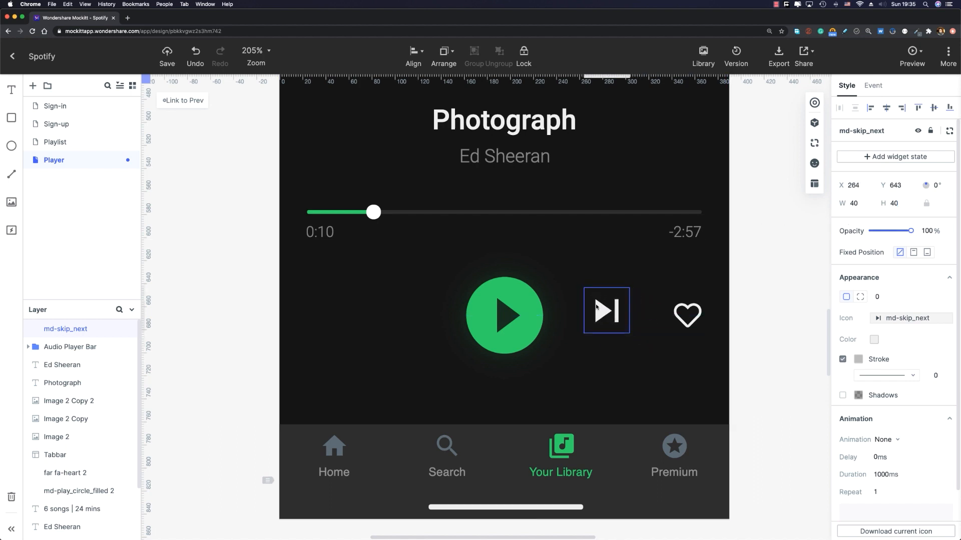
key(super+z)
click(874, 340)
click(728, 433)
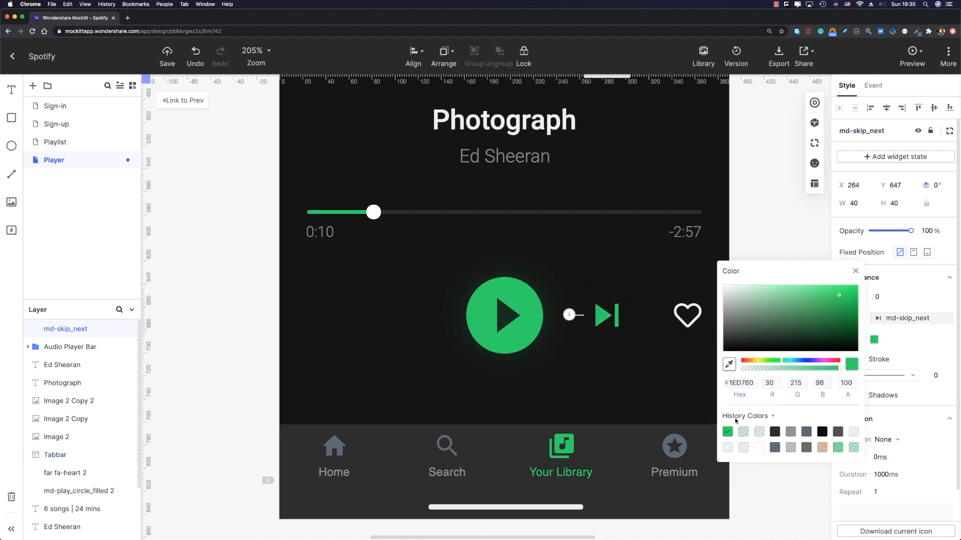
click(854, 272)
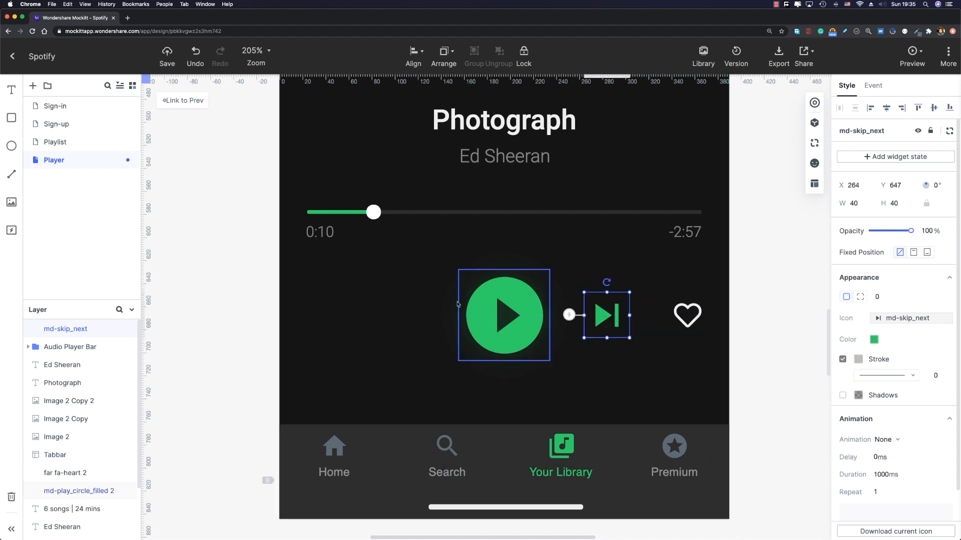
Step: Space the skip-next icon evenly between the play and heart icons, and place a duplicate across the play icon at X 81, Y 647
shift+click(508, 321)
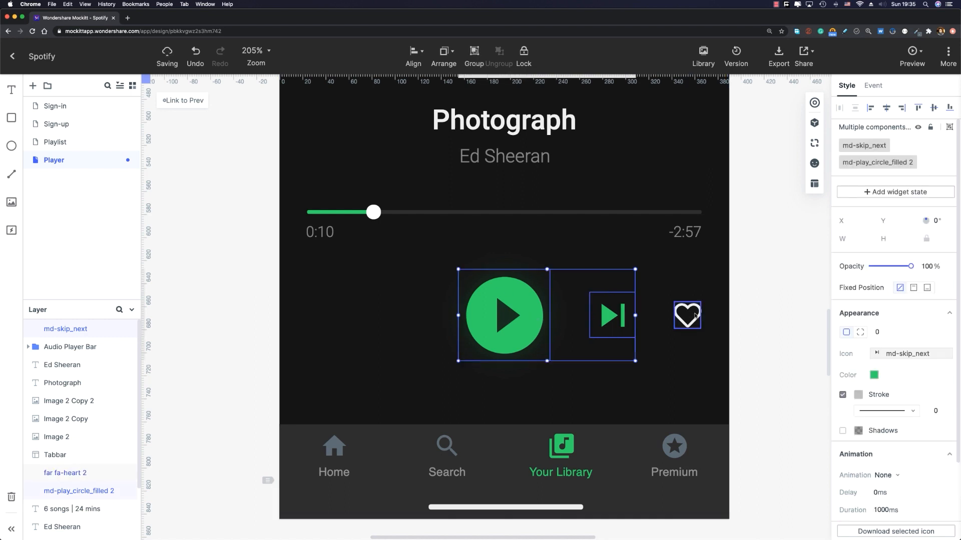
shift+click(695, 315)
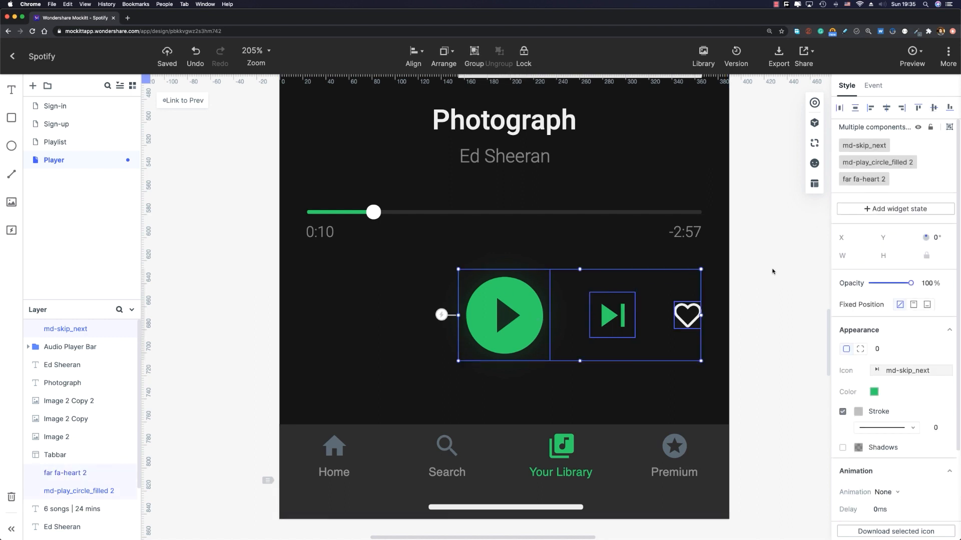
click(612, 316)
key(super+d)
drag(617, 322, 390, 324)
Step: Search the Material Design icons for pre and change the duplicated skip icon to md-skip_previous
click(908, 318)
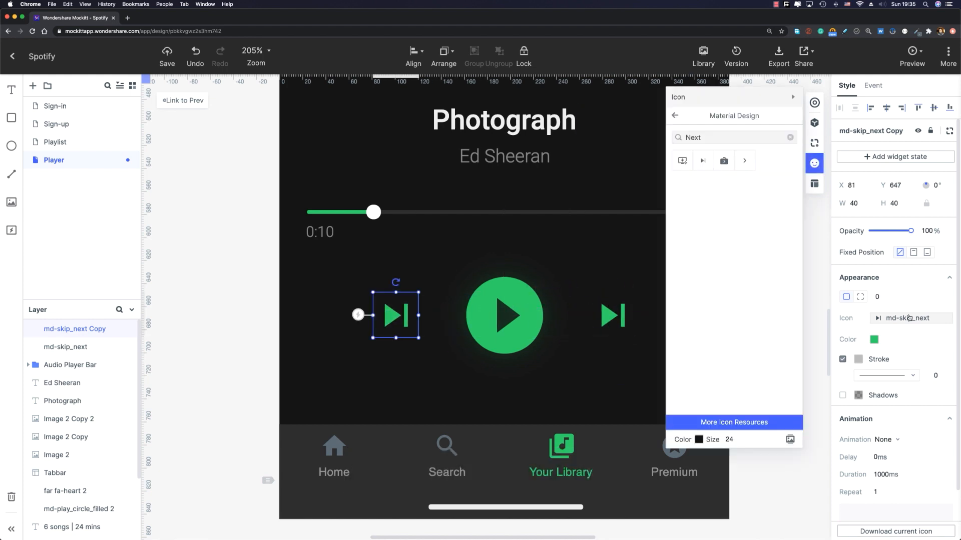
double_click(702, 137)
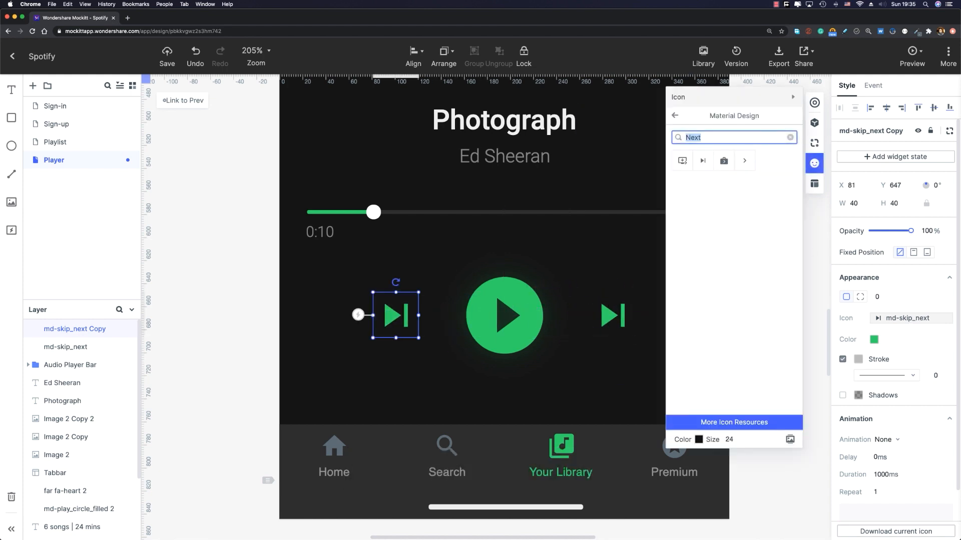
click(703, 160)
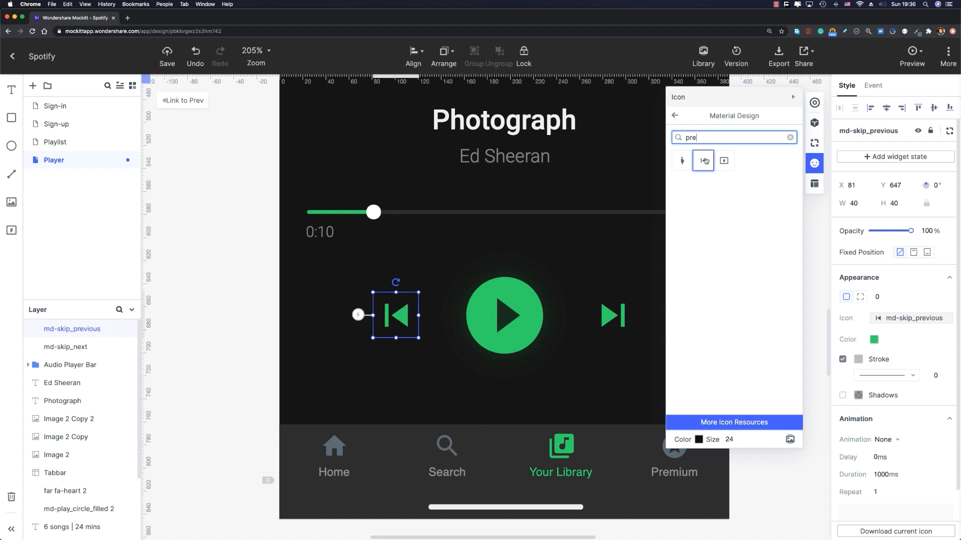
click(831, 75)
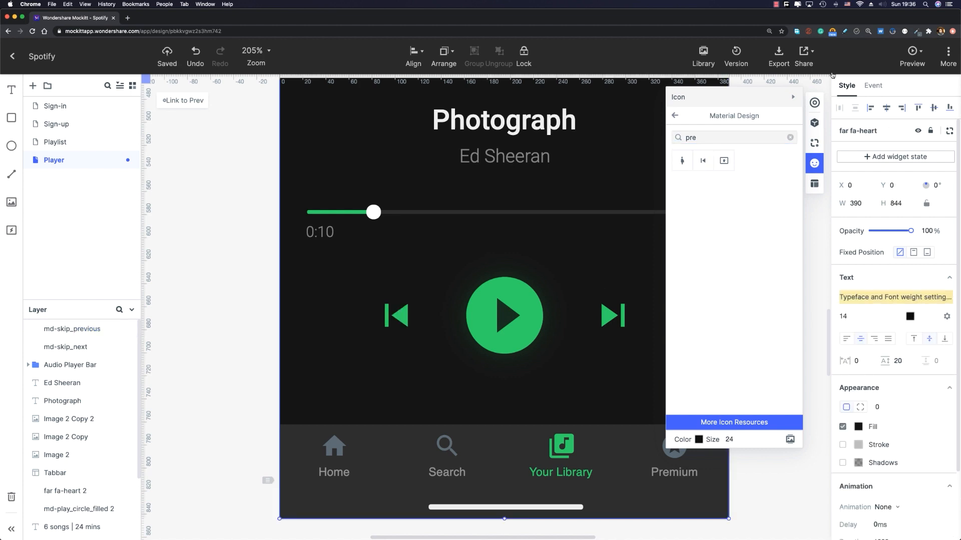
click(791, 98)
Step: Duplicate the heart icon and place the copy below the start of the progress bar, at X 23, Y 655
click(688, 315)
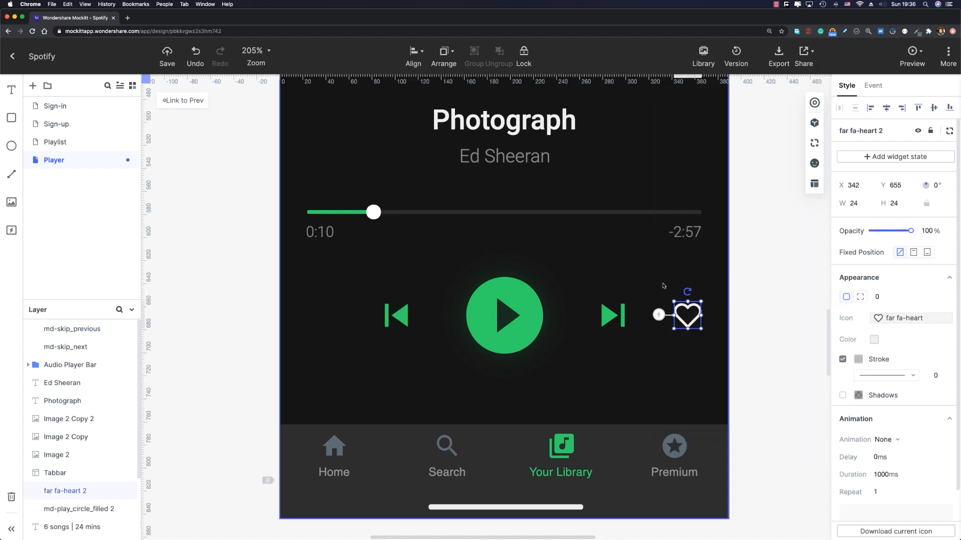
key(super+d)
drag(680, 323, 312, 323)
Step: Search the icon library for remove and replace the copied heart below the 0:10 label with md-remove_circle_outline
click(904, 320)
text(re)
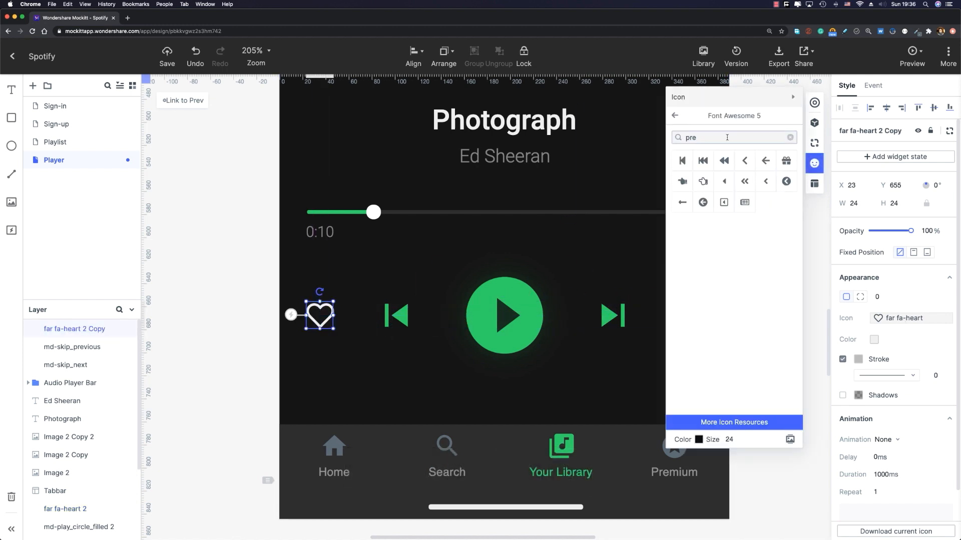
text(move)
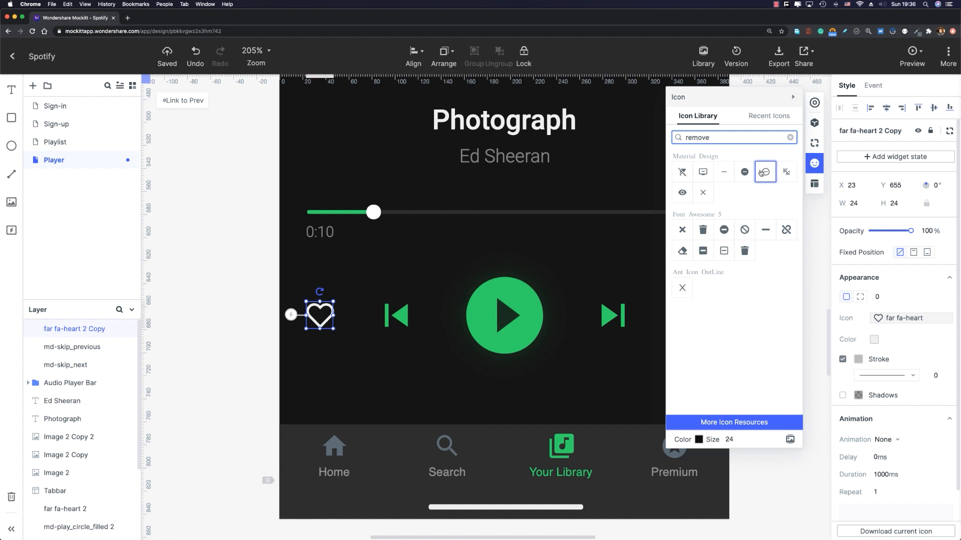
click(762, 173)
click(793, 97)
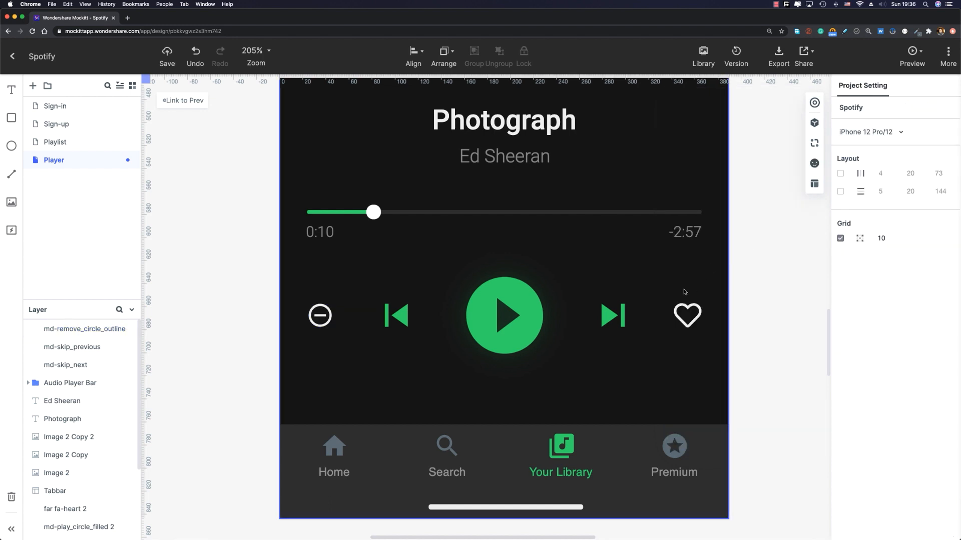
scroll(600, 273, down, 10)
scroll(638, 262, down, 3)
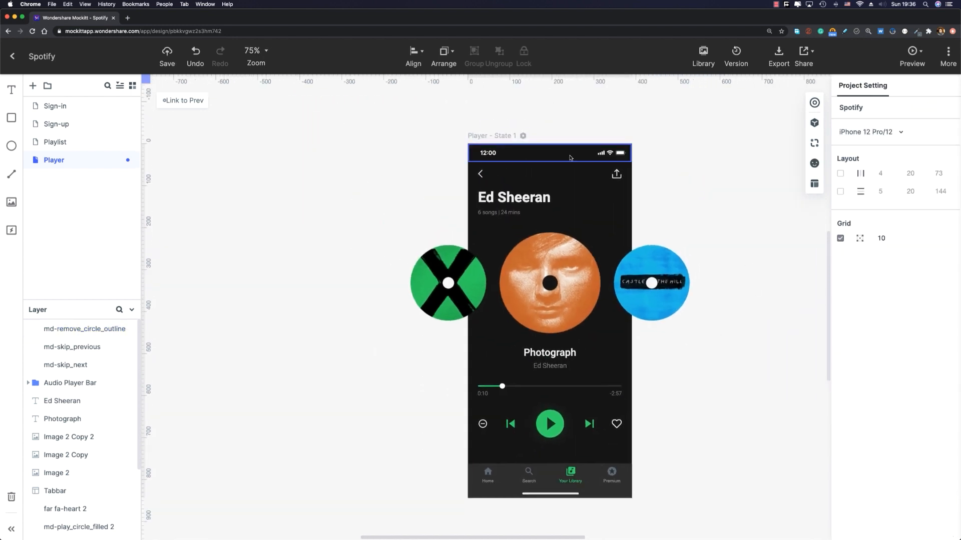
Step: Preview the finished Player screen in full-screen mode
click(912, 52)
click(934, 56)
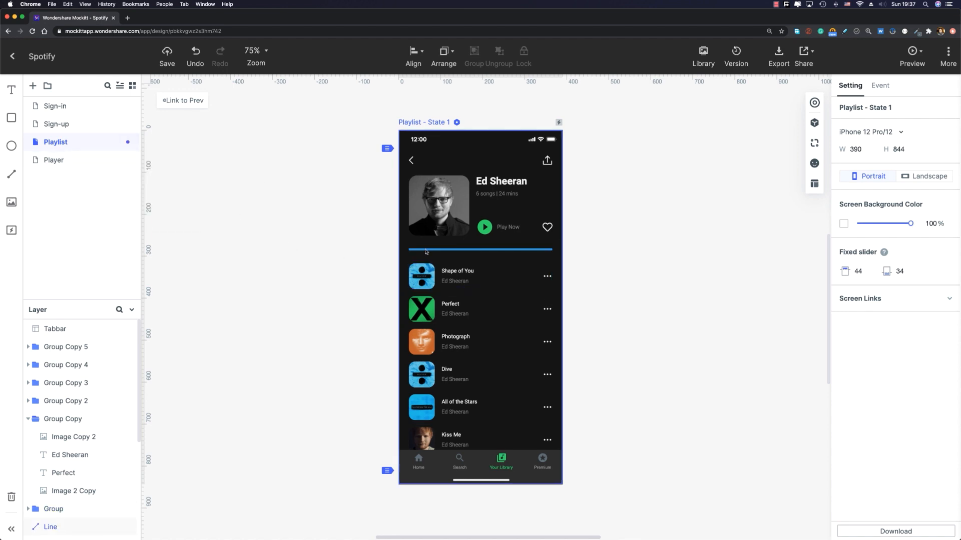
Step: Apply a FadeIn animation to all header elements, the divider line and the six song rows on the Playlist screen
click(439, 205)
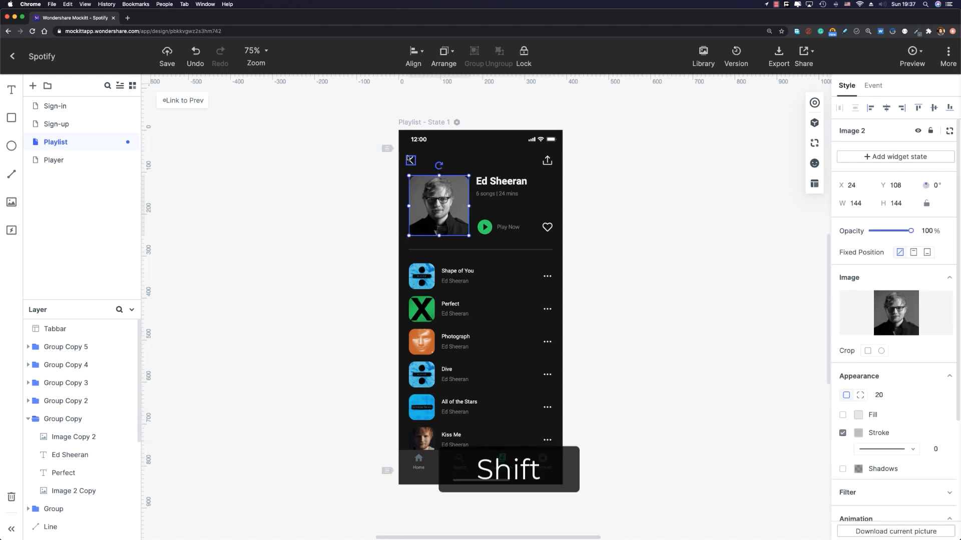
shift+click(410, 159)
shift+click(547, 161)
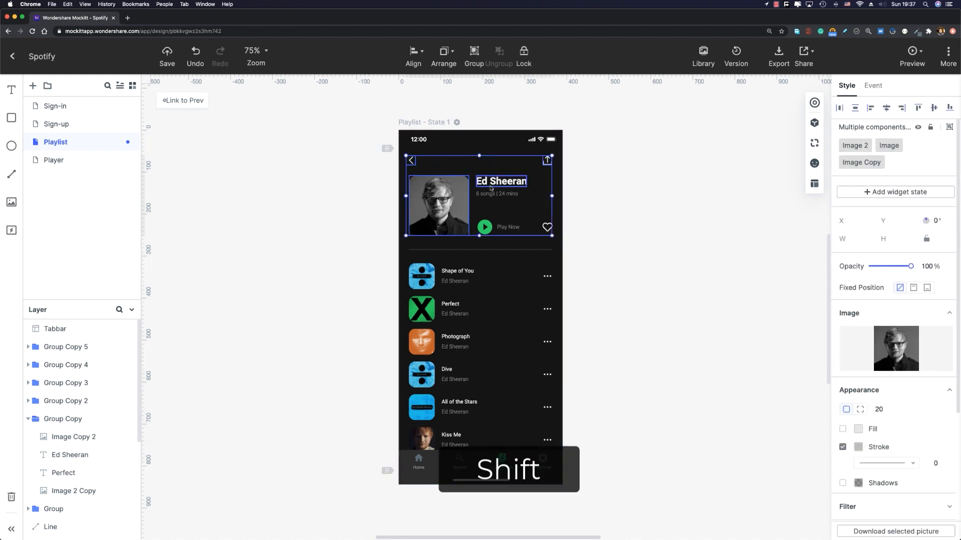
shift+click(493, 184)
shift+click(485, 226)
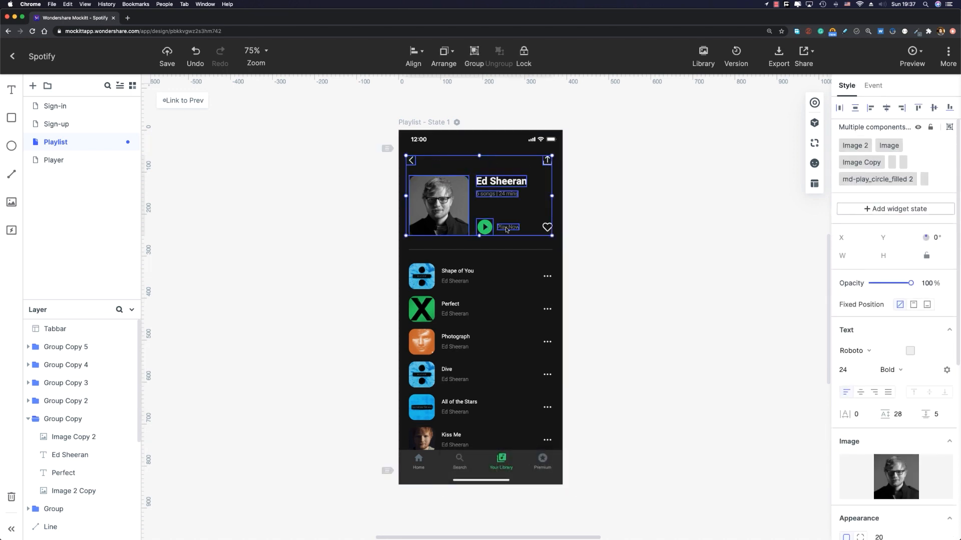
shift+click(547, 227)
shift+click(480, 250)
shift+click(435, 276)
shift+click(435, 308)
shift+click(435, 342)
shift+click(436, 374)
shift+click(435, 406)
shift+click(434, 435)
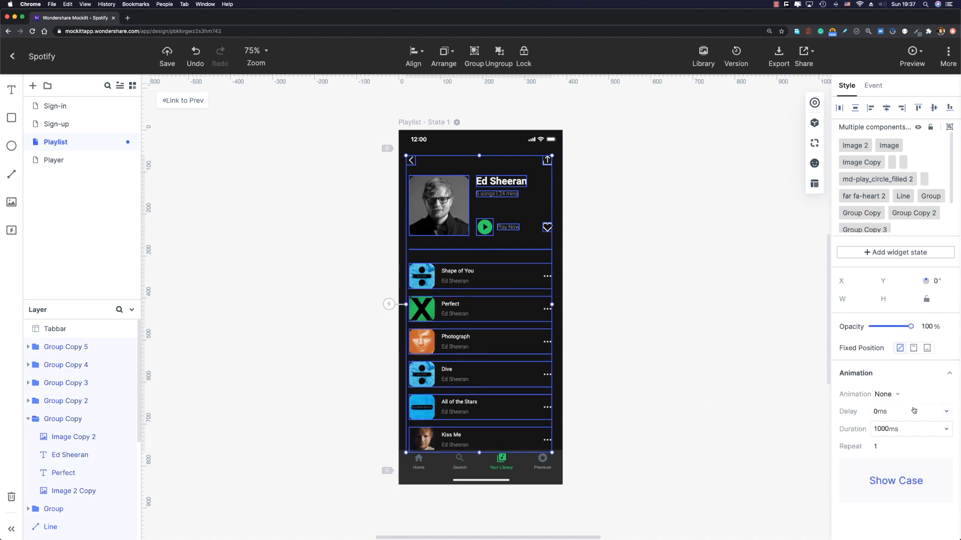
click(886, 401)
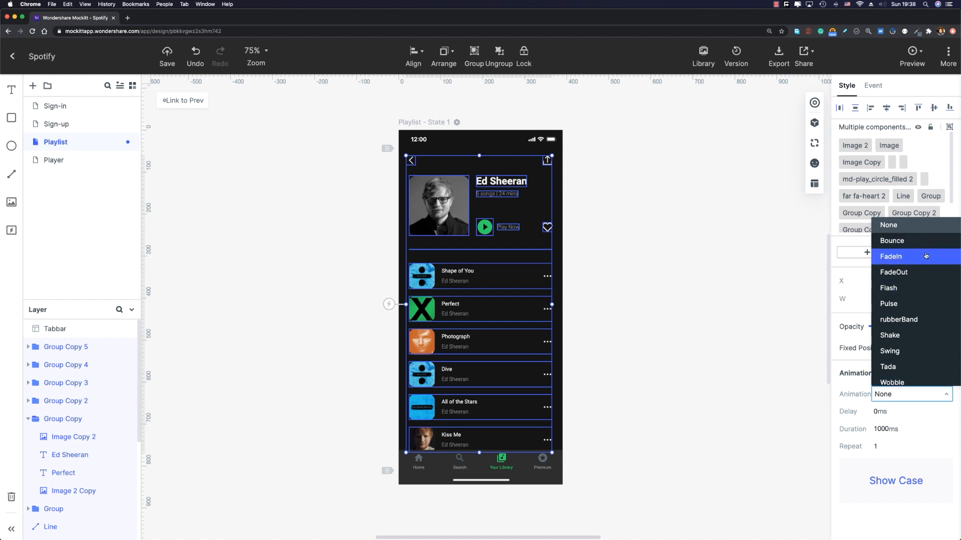
click(900, 257)
click(738, 287)
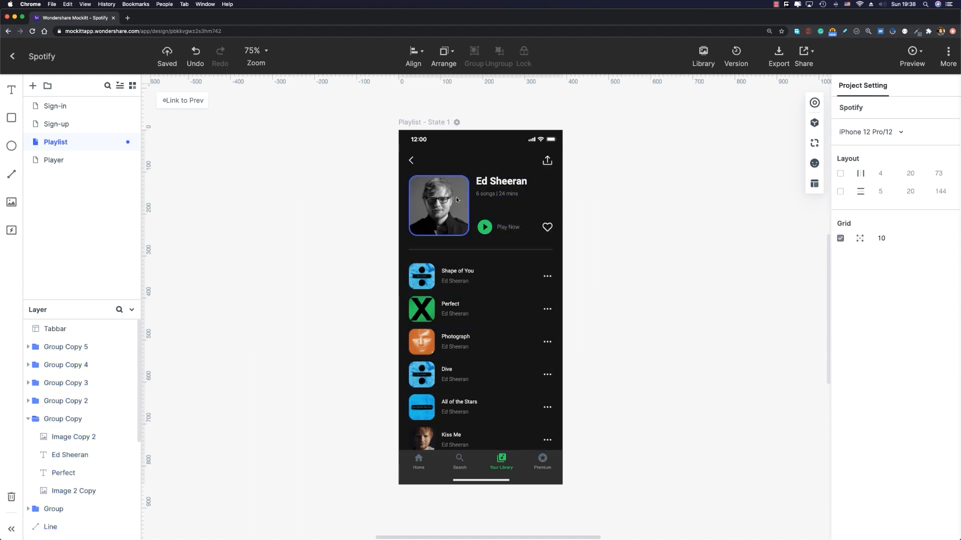
Step: Set the FadeIn delay of the Ed Sheeran title and the song count text under it to 200 ms
click(502, 183)
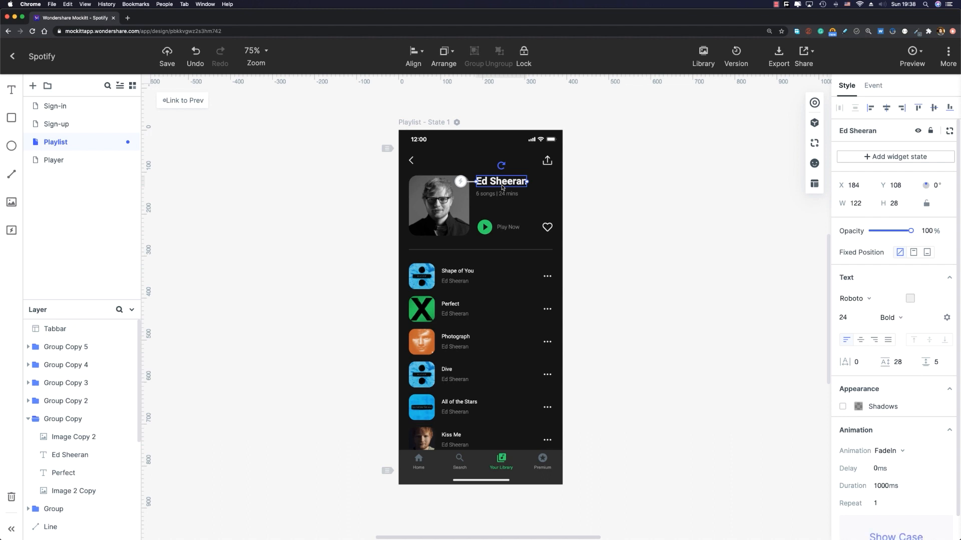
click(428, 213)
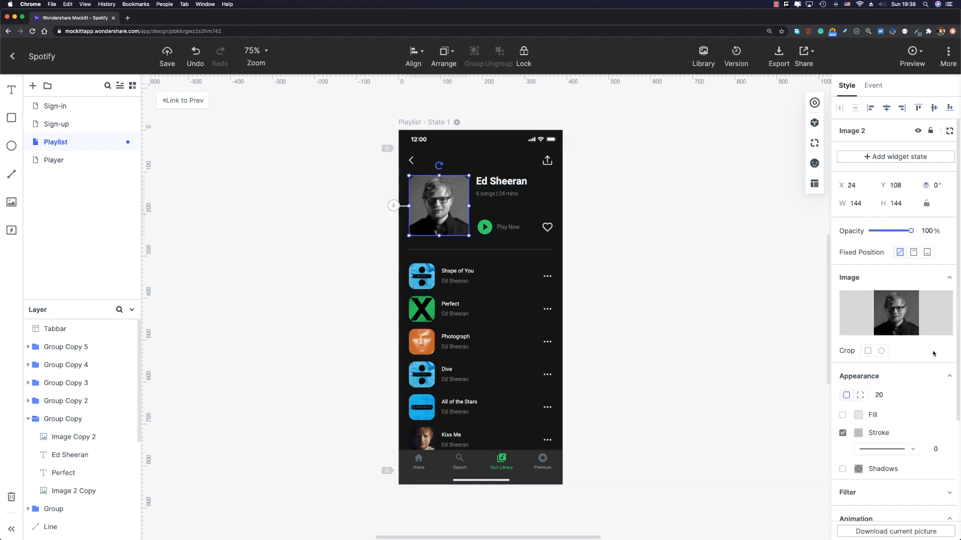
scroll(845, 429, down, 3)
click(500, 181)
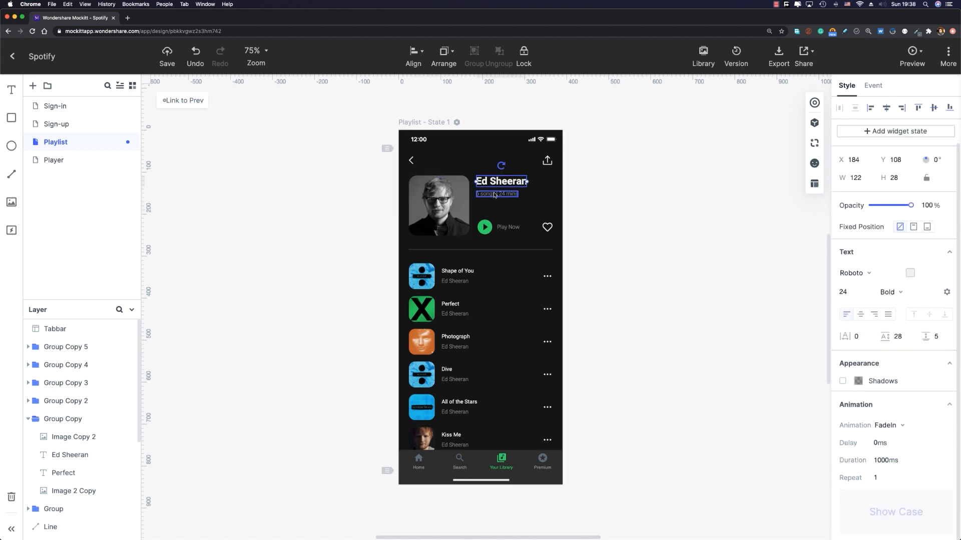
click(889, 445)
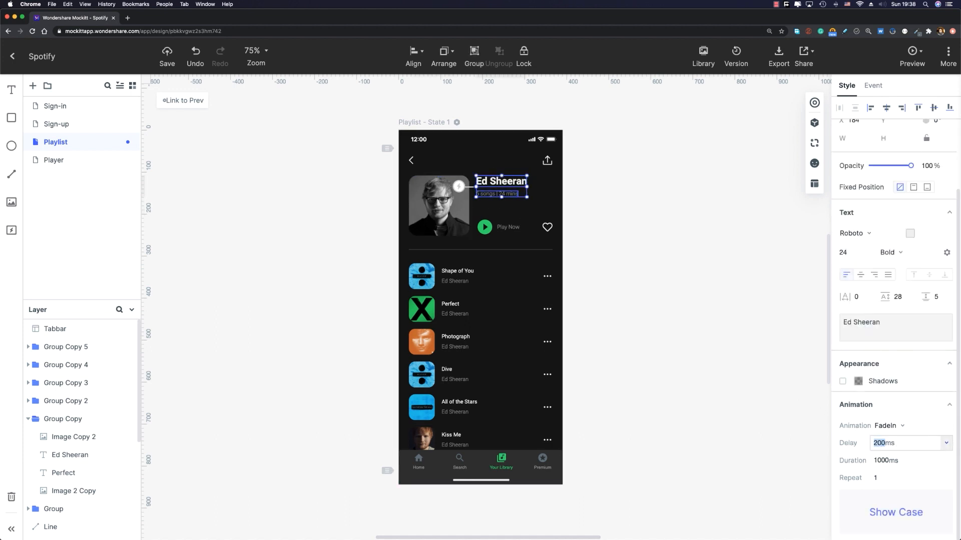
Step: Set the FadeIn delay of the play icon, Play Now text and heart icon to 400 ms
click(484, 227)
shift+click(504, 229)
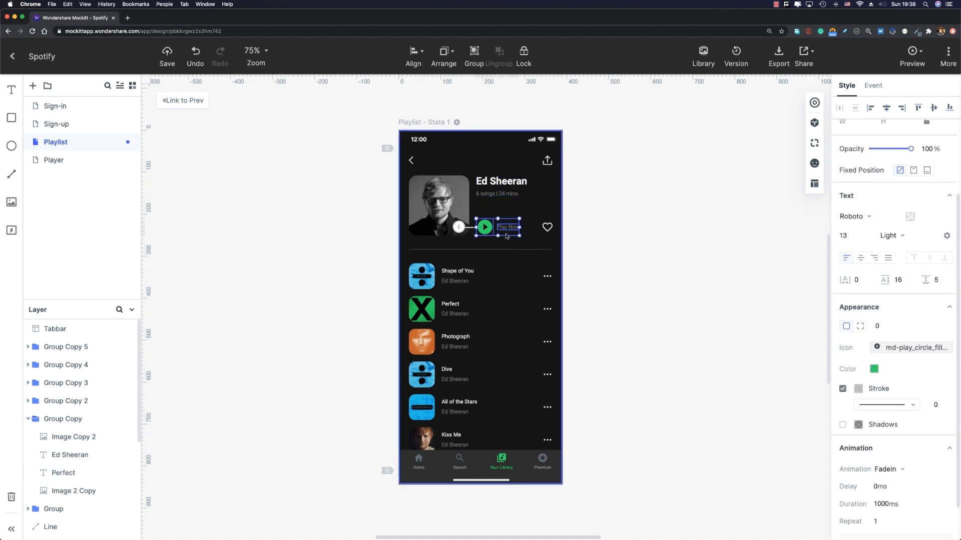
shift+click(546, 227)
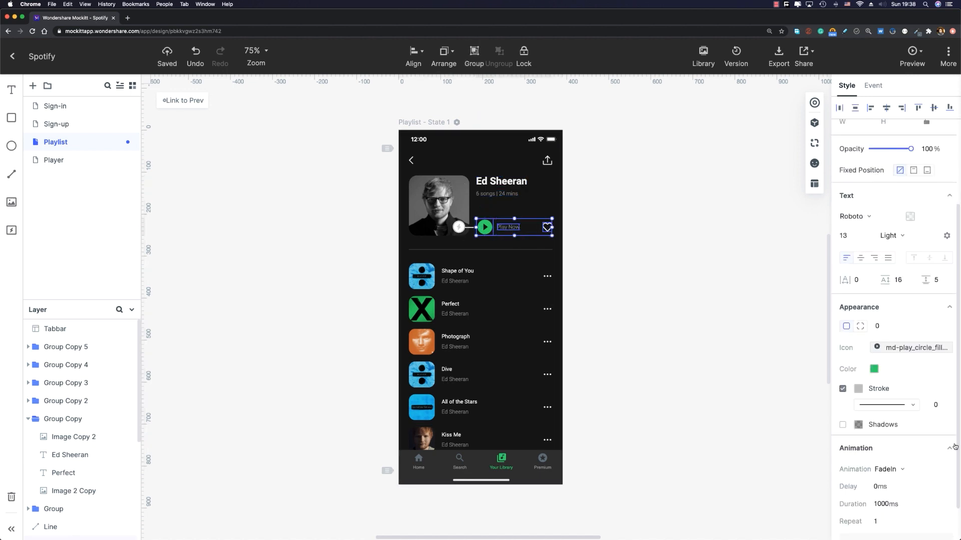
scroll(889, 442, down, 2)
click(888, 442)
text(400)
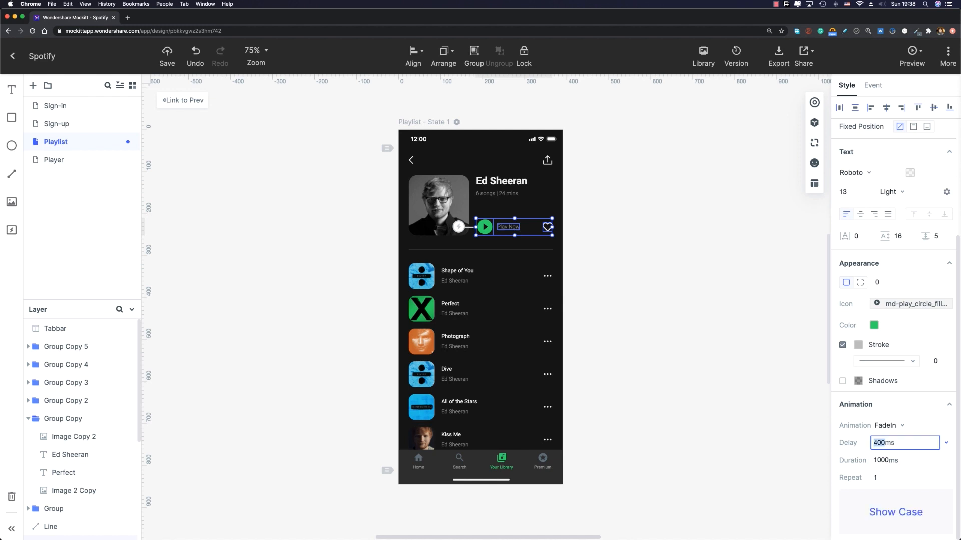
Step: Set a FadeIn delay on the divider line above the song list
click(438, 249)
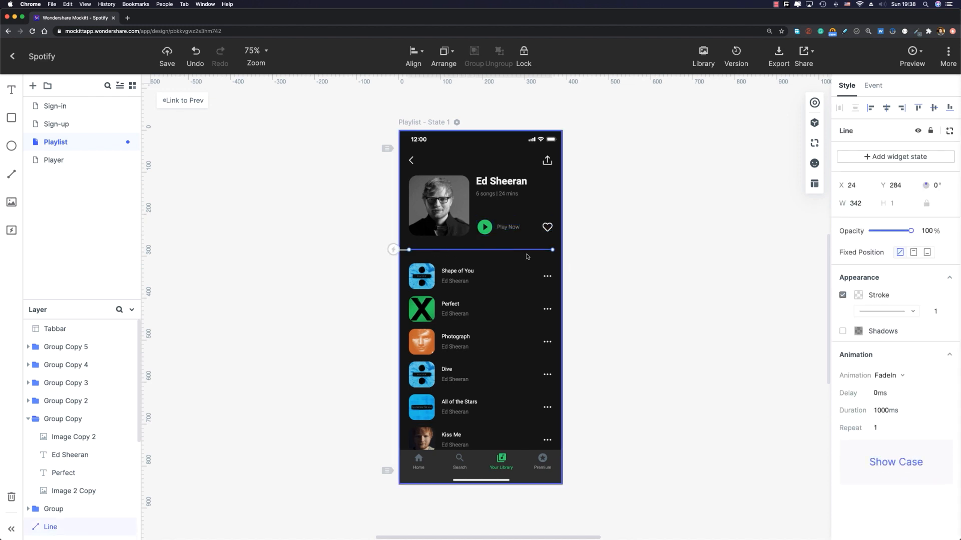
click(872, 393)
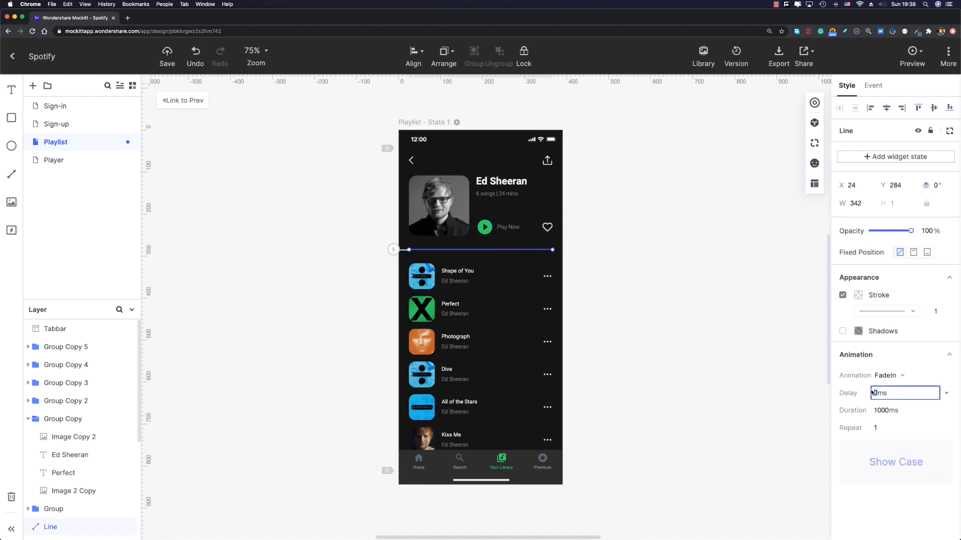
text(60)
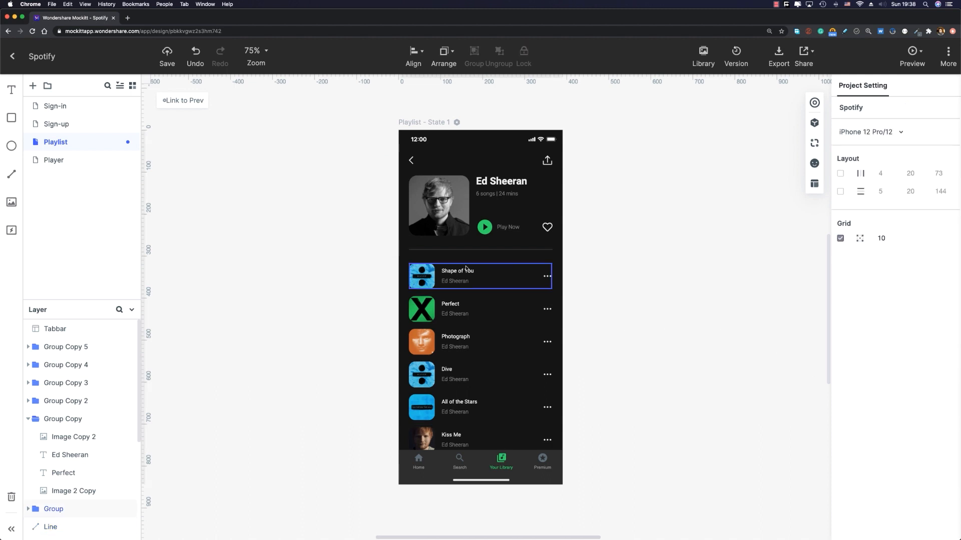
Step: Set the FadeIn delay of the Perfect song row to 200 ms
click(473, 284)
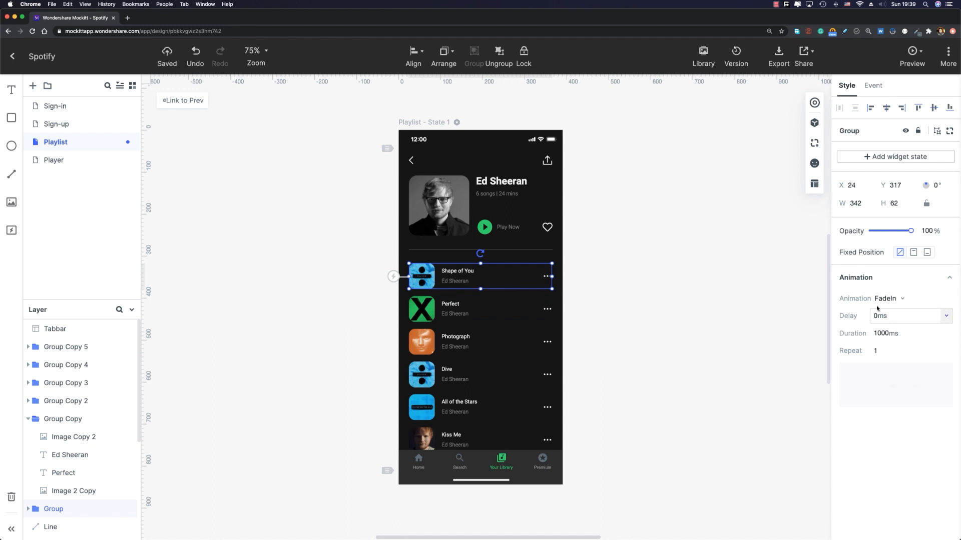
click(473, 309)
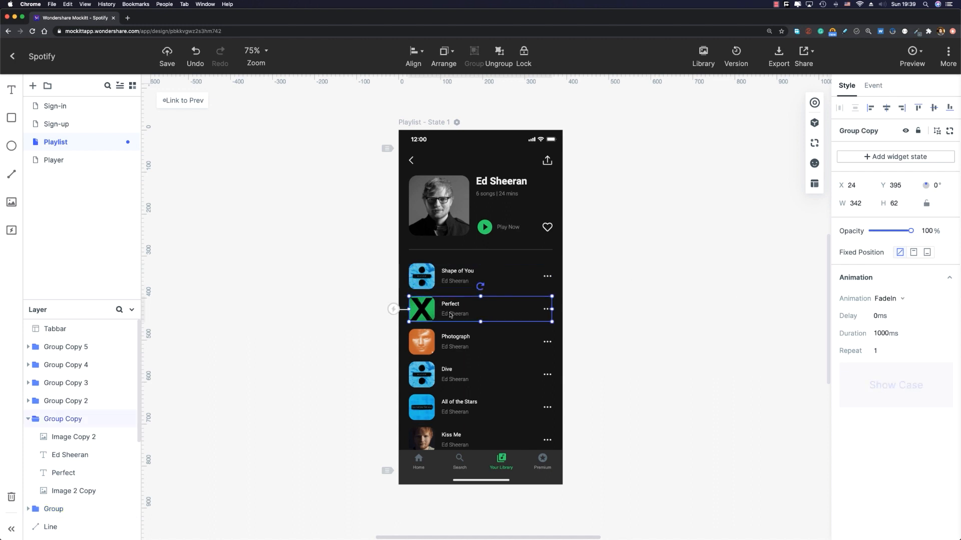
click(896, 315)
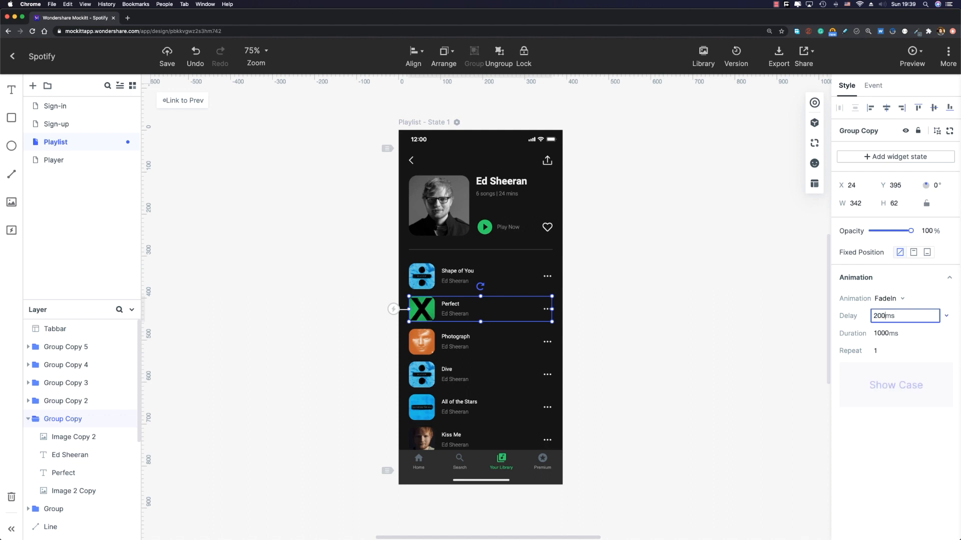
text(200)
key(Tab)
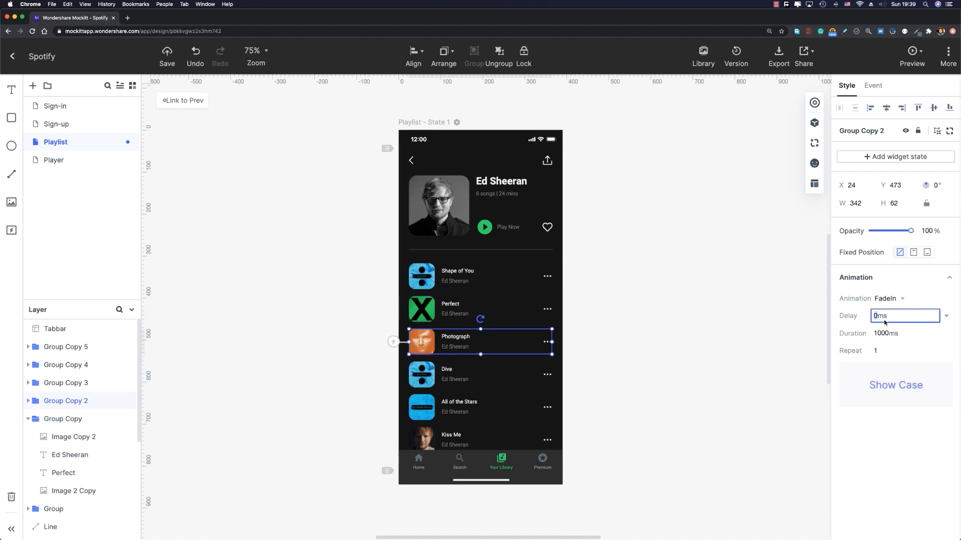
Step: Stagger the FadeIn delays of the Photograph and Dive rows, with 800 ms for All of the Stars and 1000 ms for Kiss Me
key(Tab)
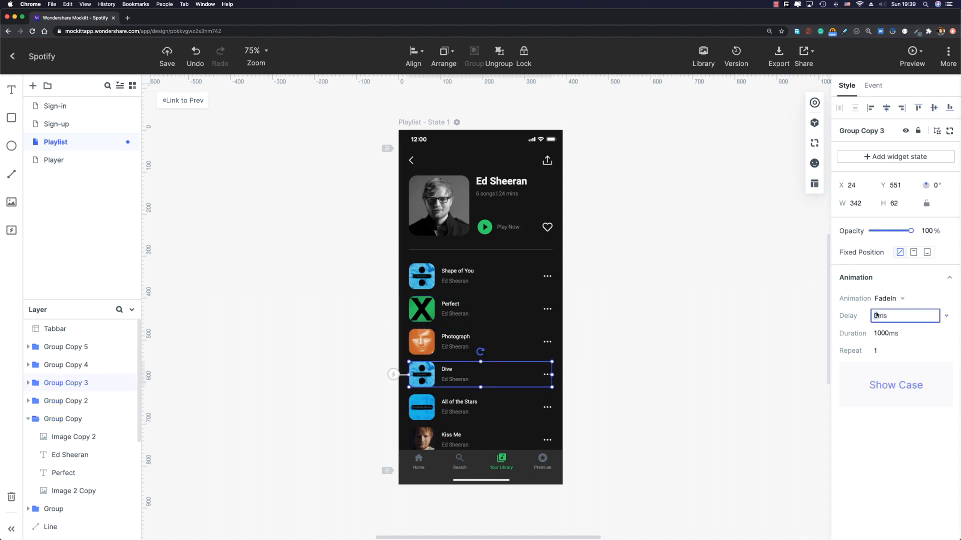
key(Tab)
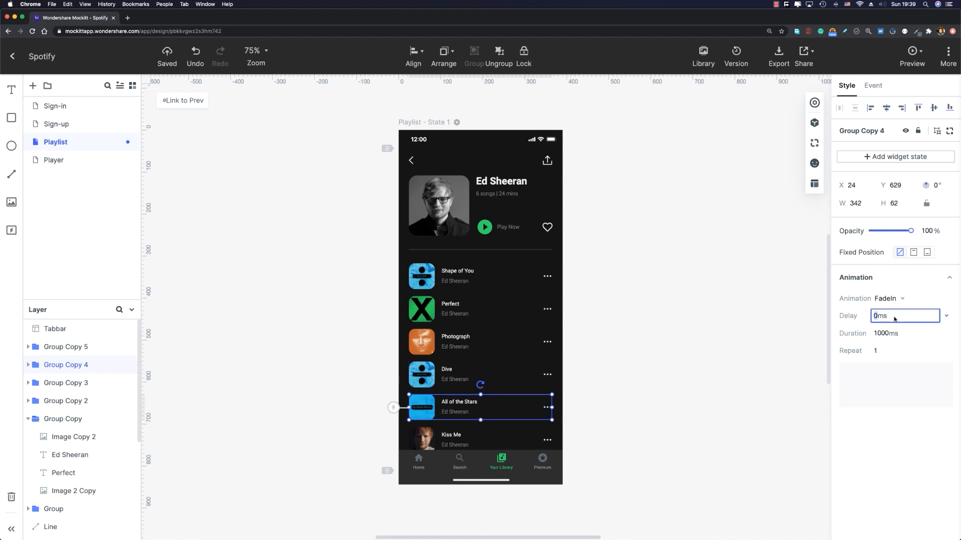
key(Return)
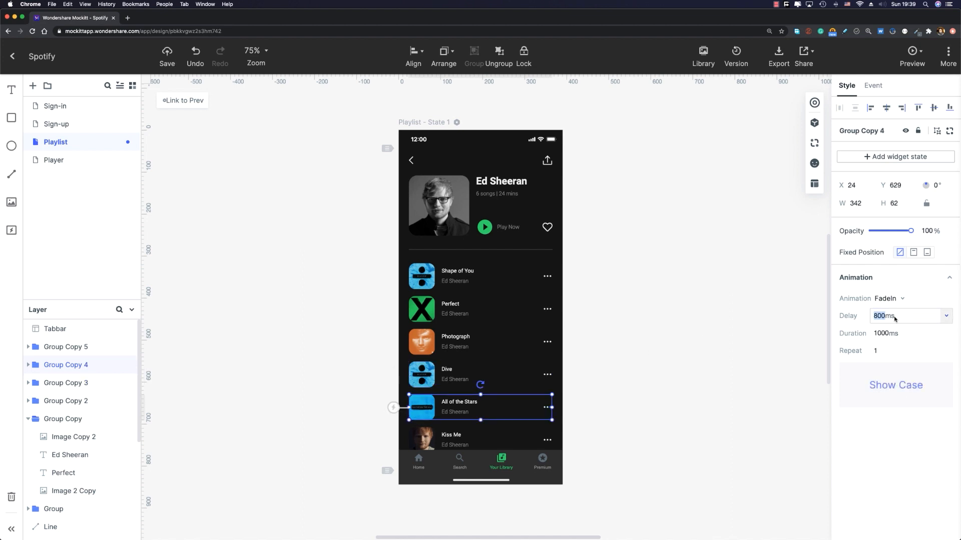
click(528, 430)
click(888, 316)
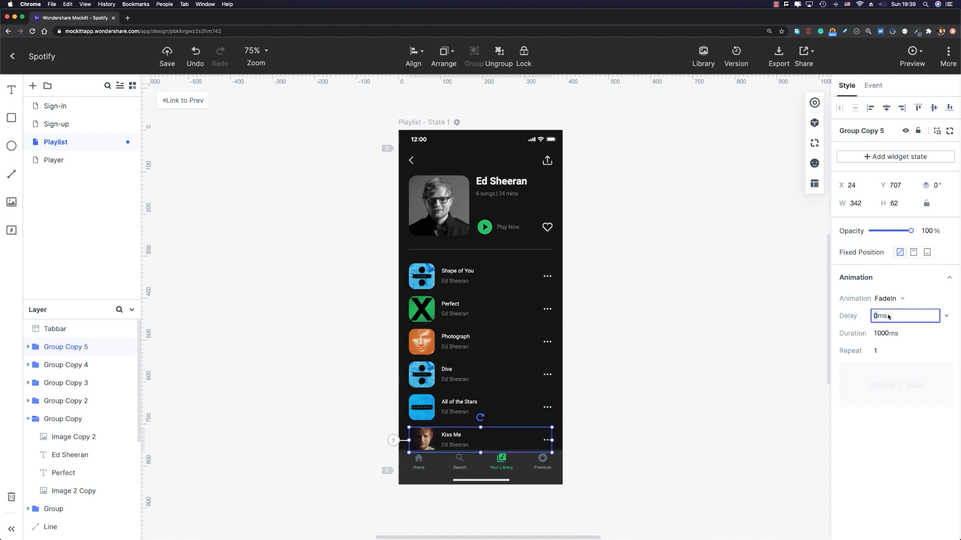
key(Return)
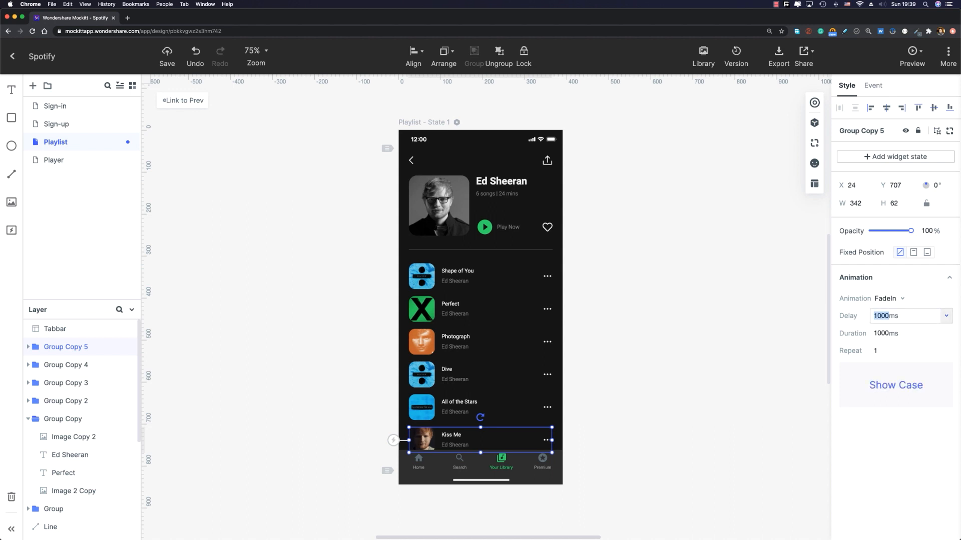
Step: Preview the Playlist screen's fade-in animations in full-screen mode
click(912, 51)
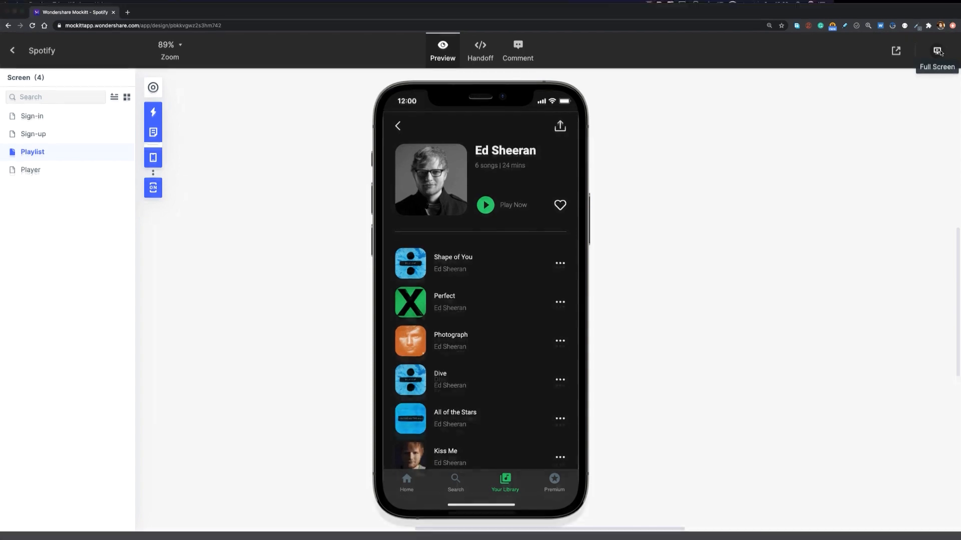
click(937, 56)
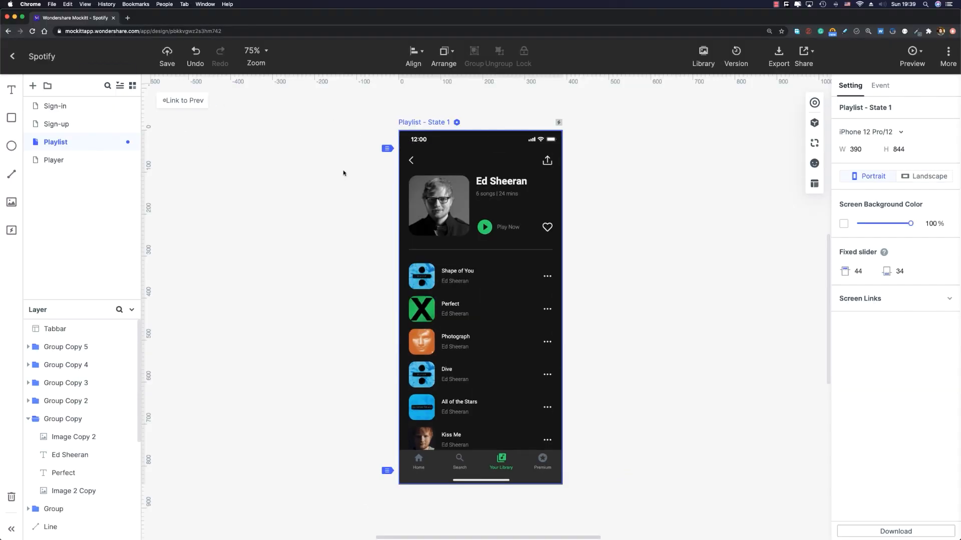
Step: Link the Playlist screen's play icon to the Player screen with a tap event
scroll(500, 230, up, 1)
click(480, 230)
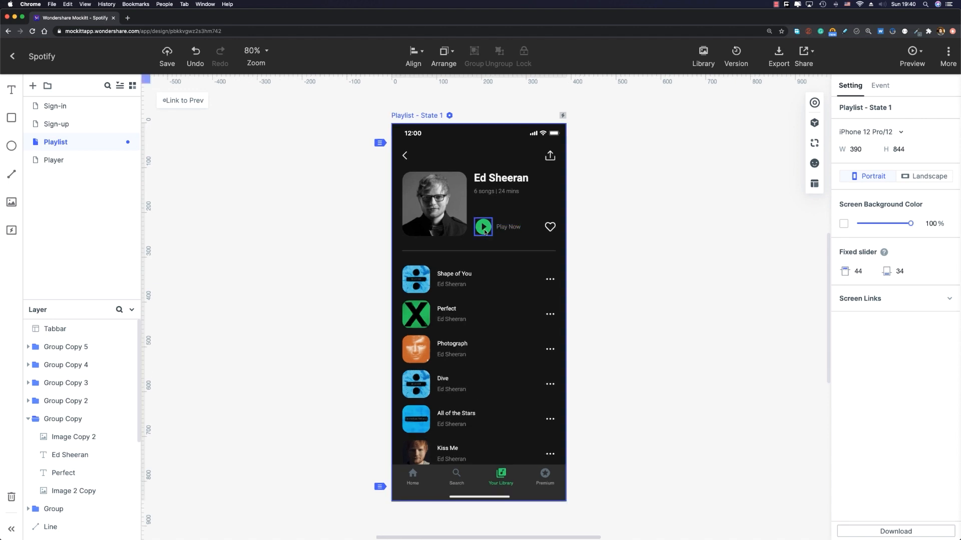
click(485, 232)
scroll(485, 232, up, 3)
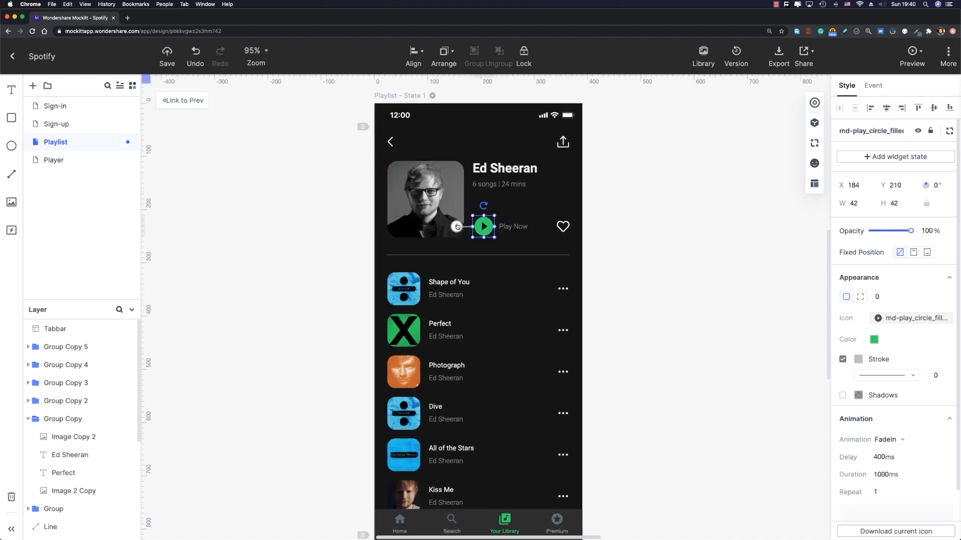
drag(457, 226, 104, 165)
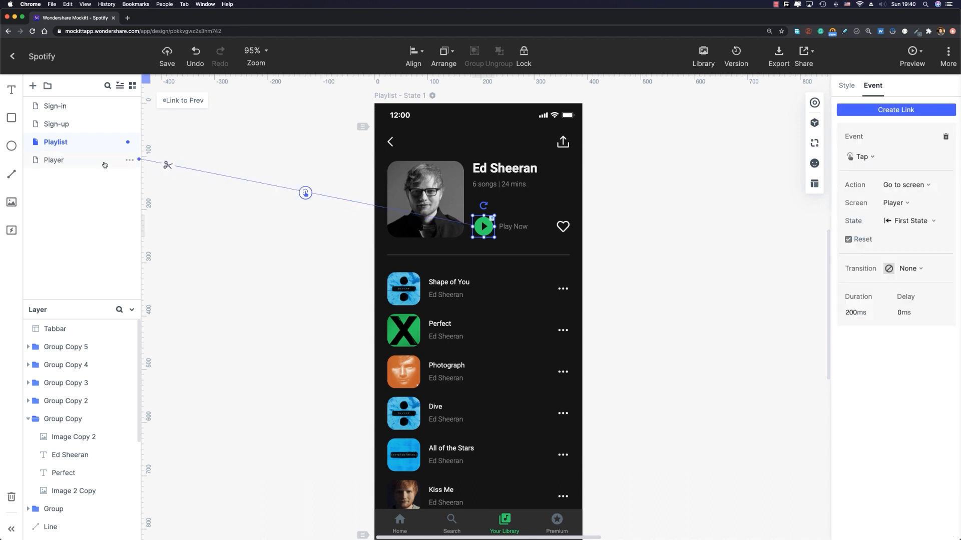
Step: Link the back arrow on the Player screen to the Playlist screen with a tap event
click(104, 165)
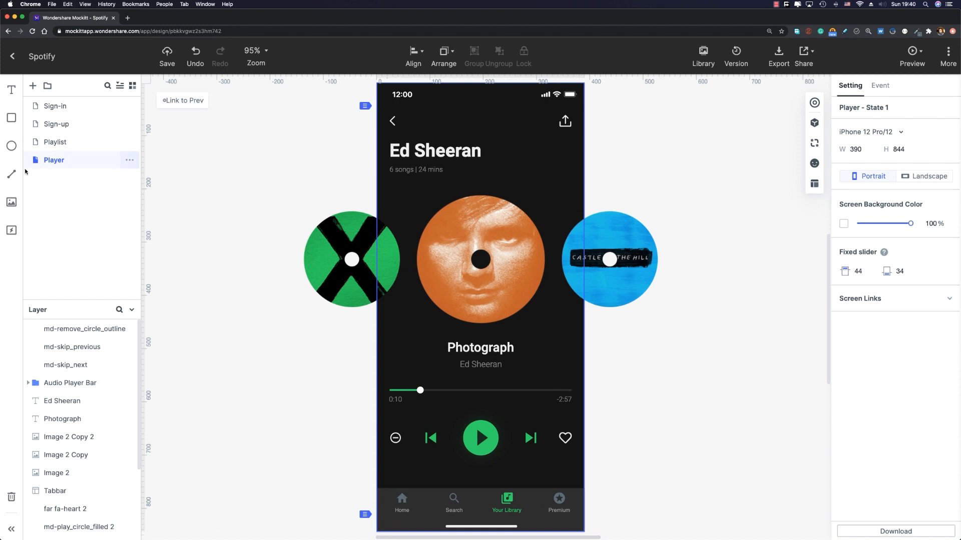
click(401, 126)
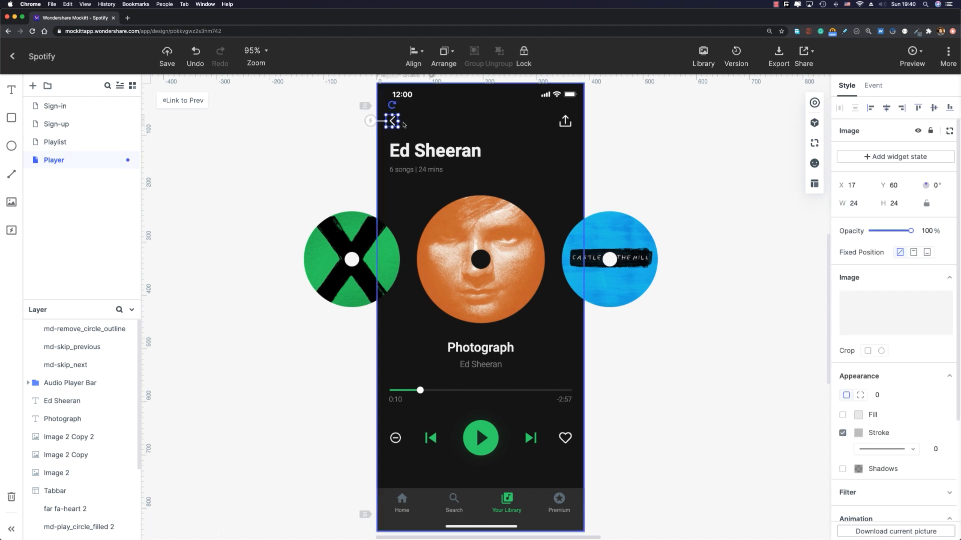
drag(370, 121, 83, 145)
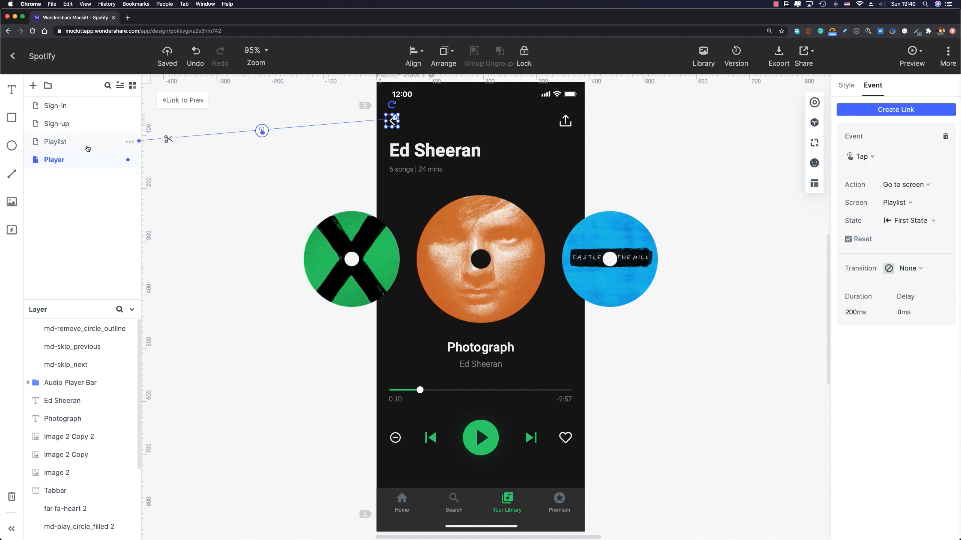
Step: Preview the prototype full screen from the Playlist screen and test the Player screen's back arrow link
click(906, 56)
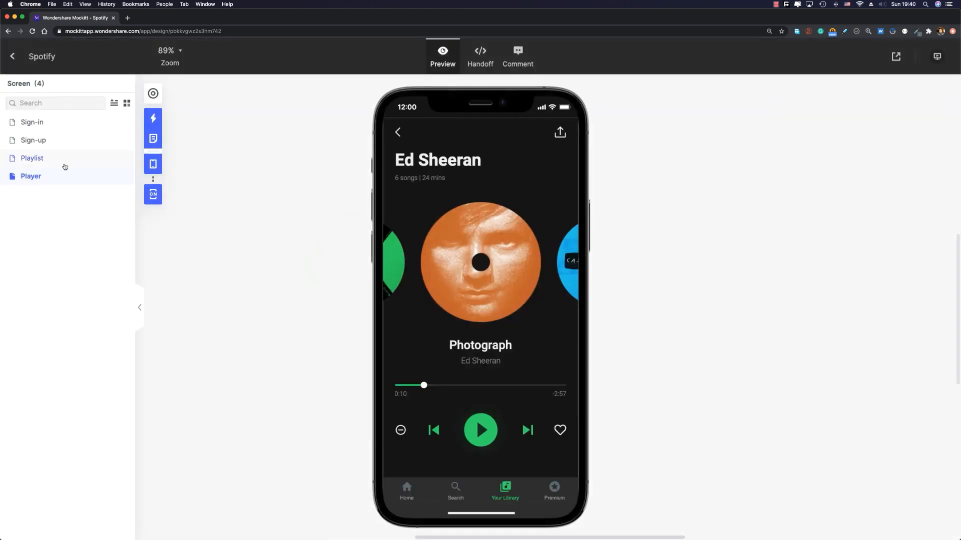
click(64, 167)
click(936, 56)
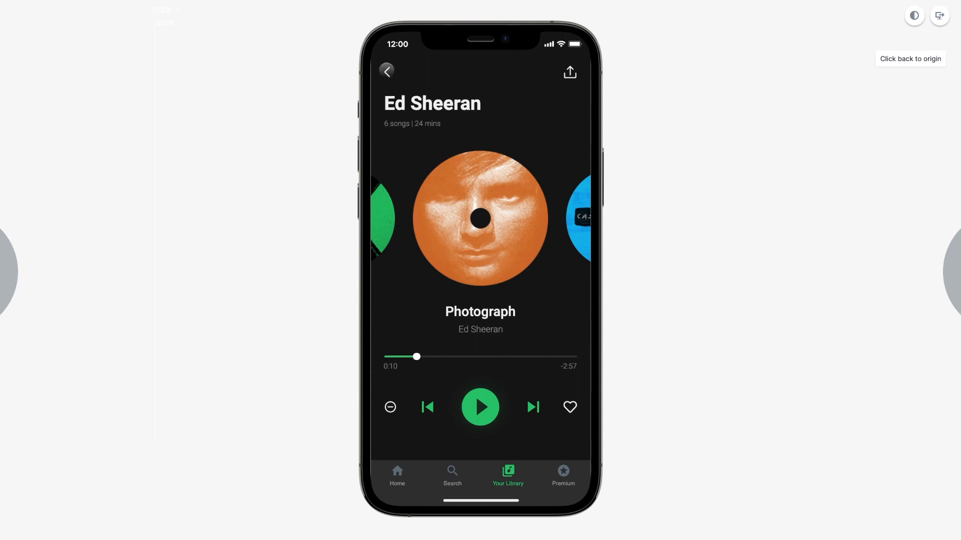
click(388, 72)
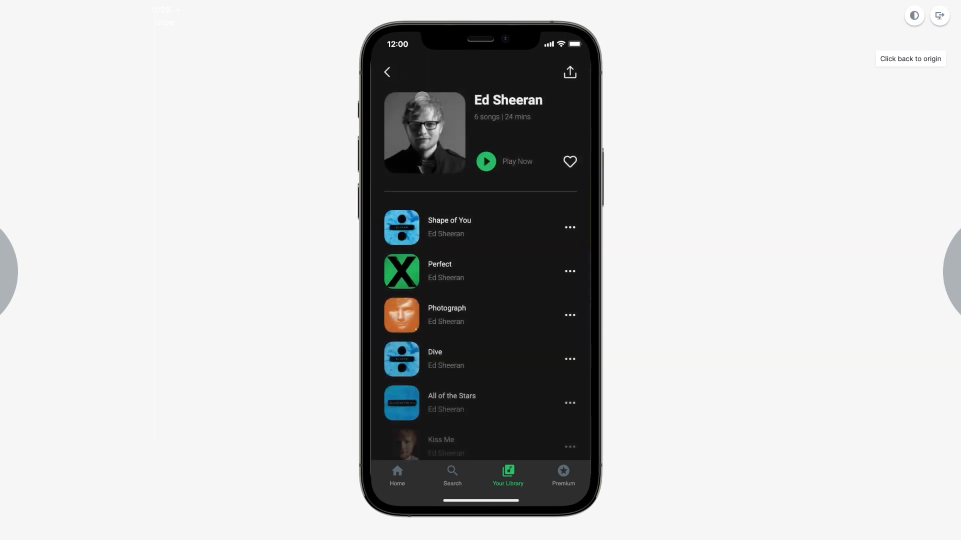